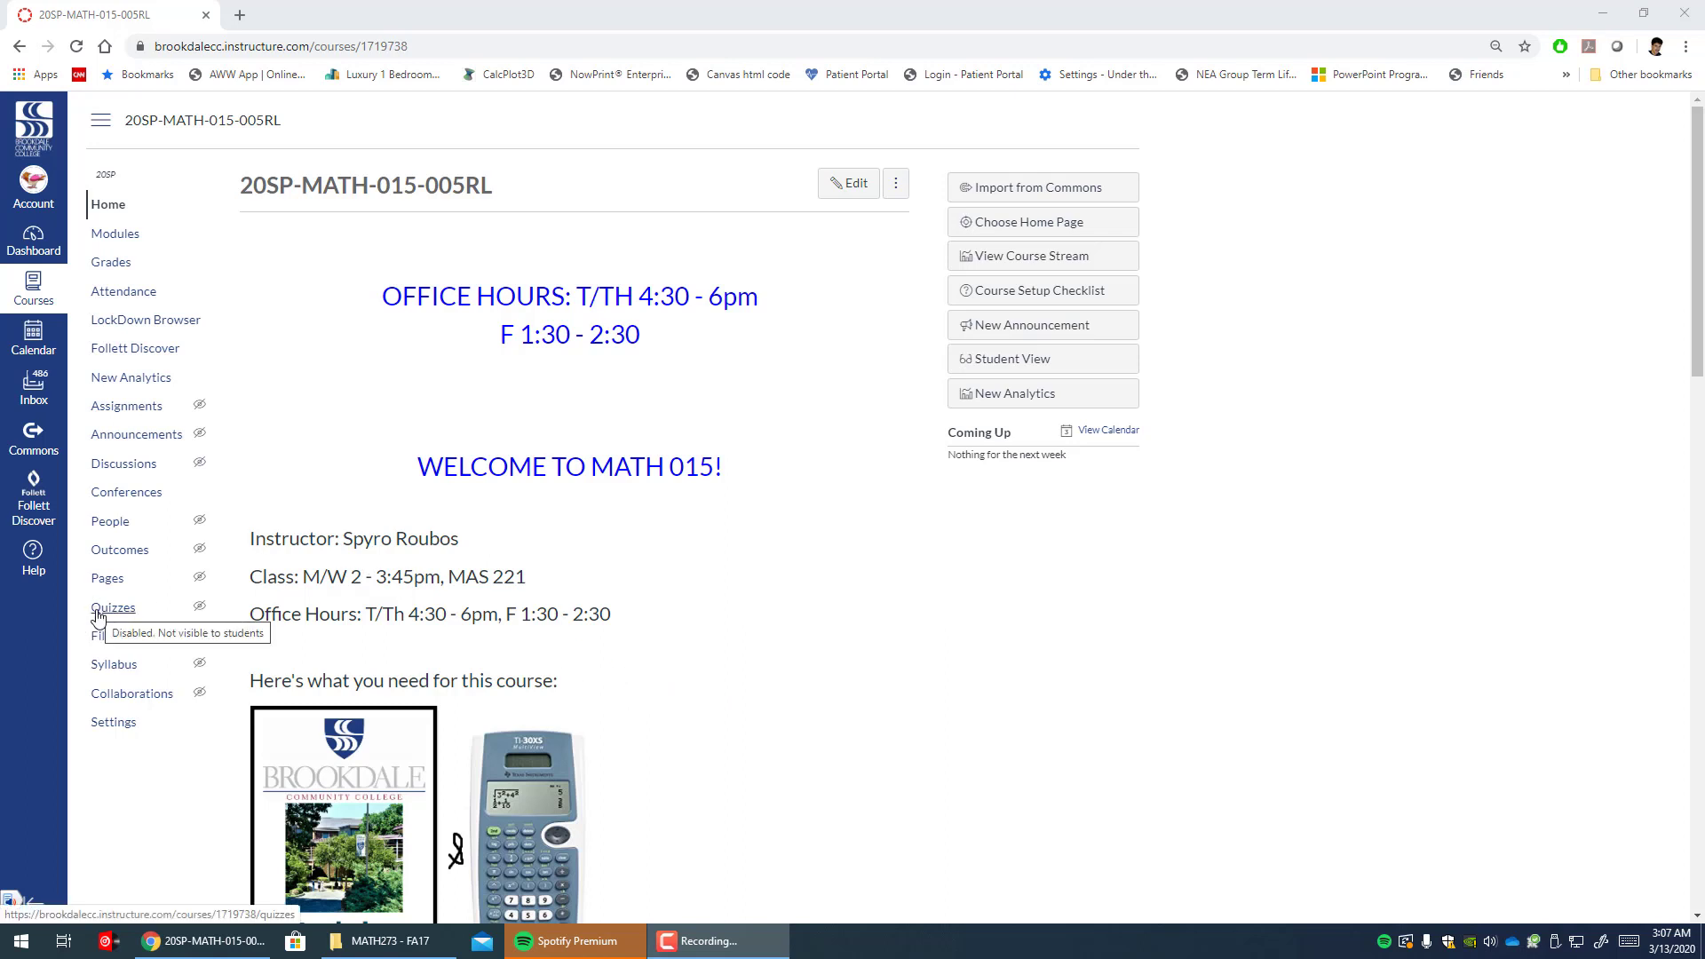
- Create a new quiz in the course's quizzes and title it "Quiz 6"
{"action": "left_click", "coordinate": [103, 611]}
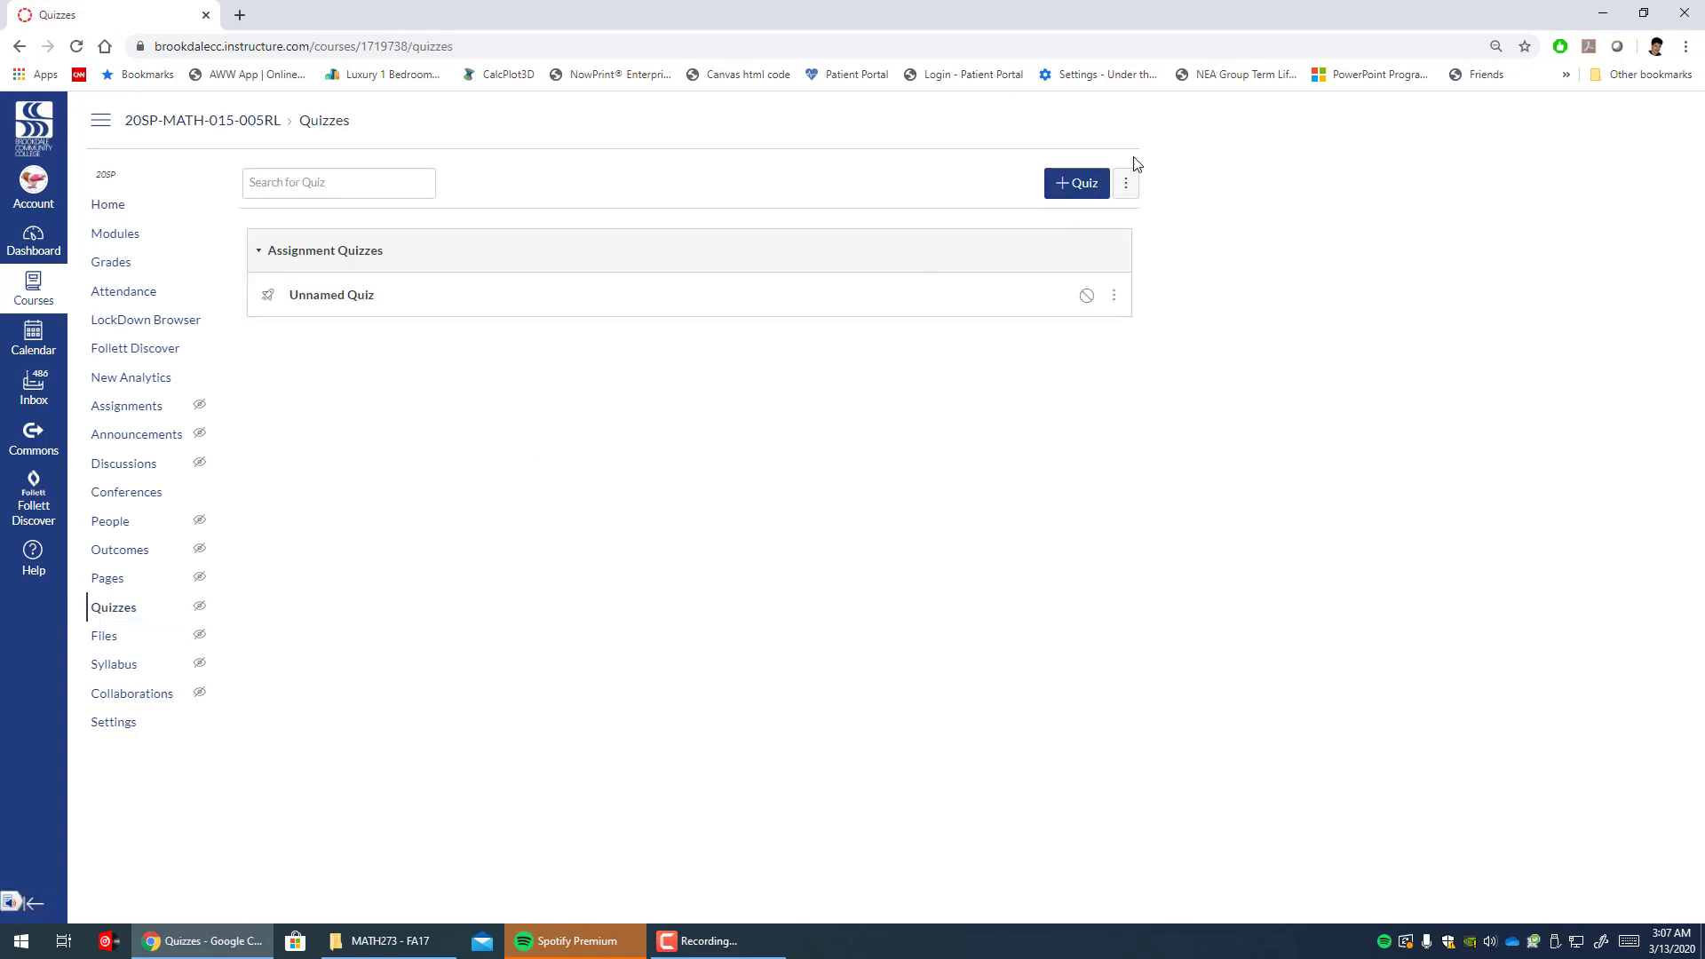
{"action": "left_click", "coordinate": [1079, 193]}
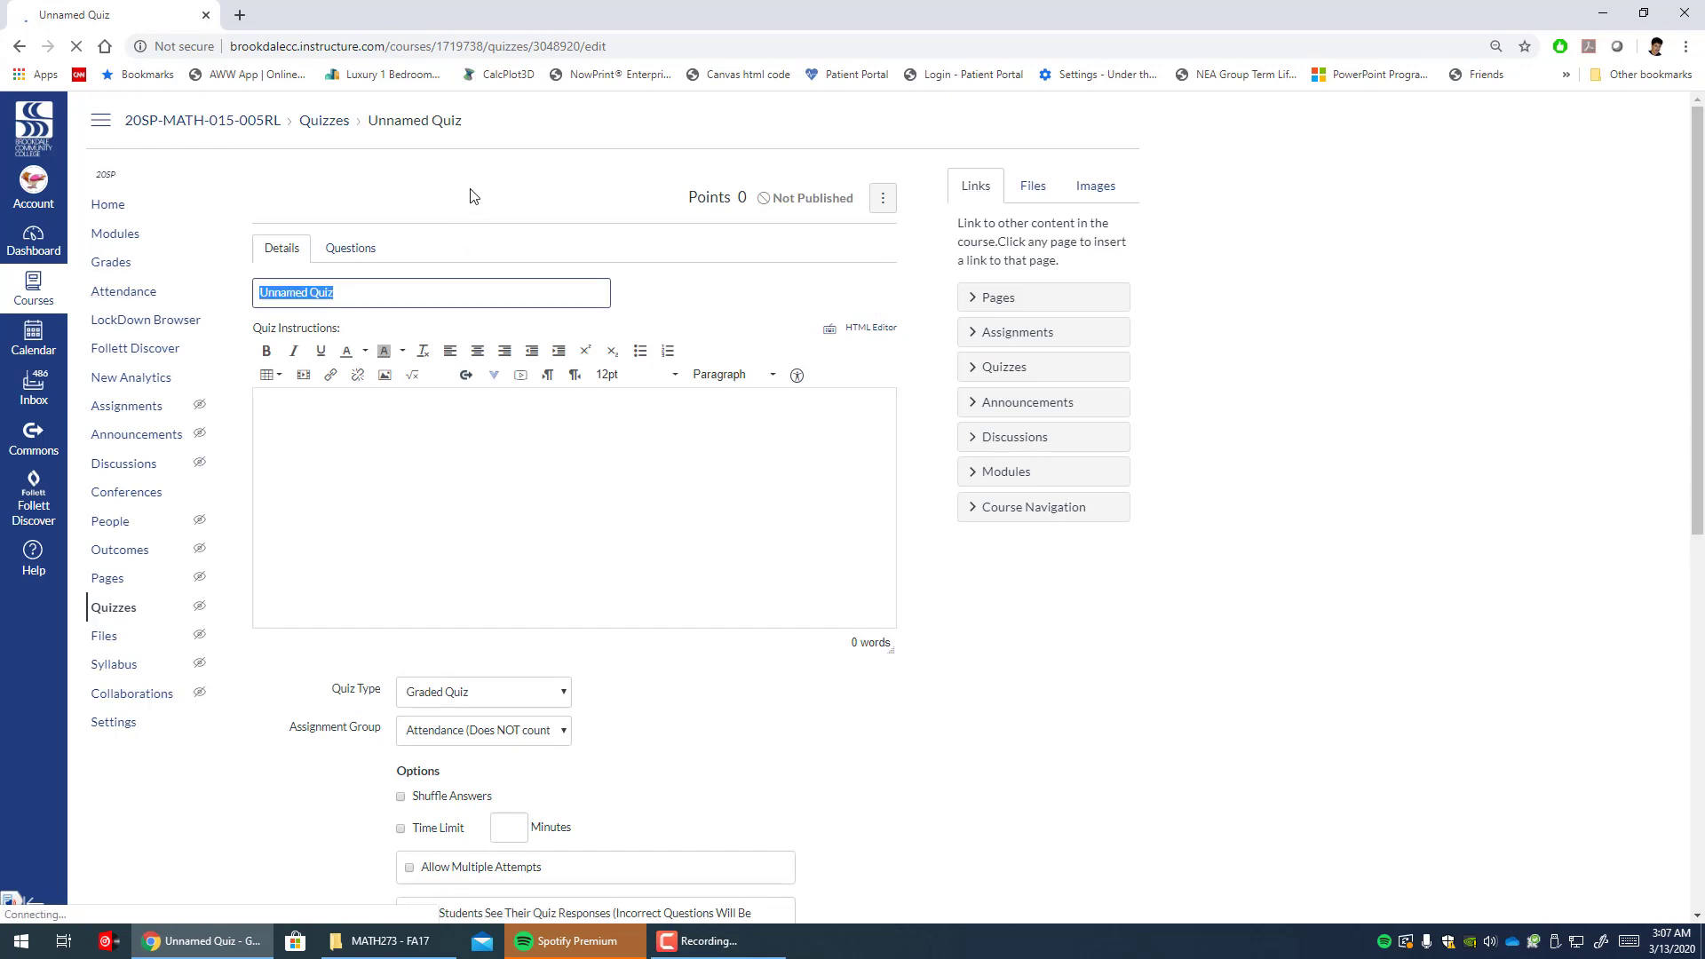
{"action": "type", "text": "Quiz"}
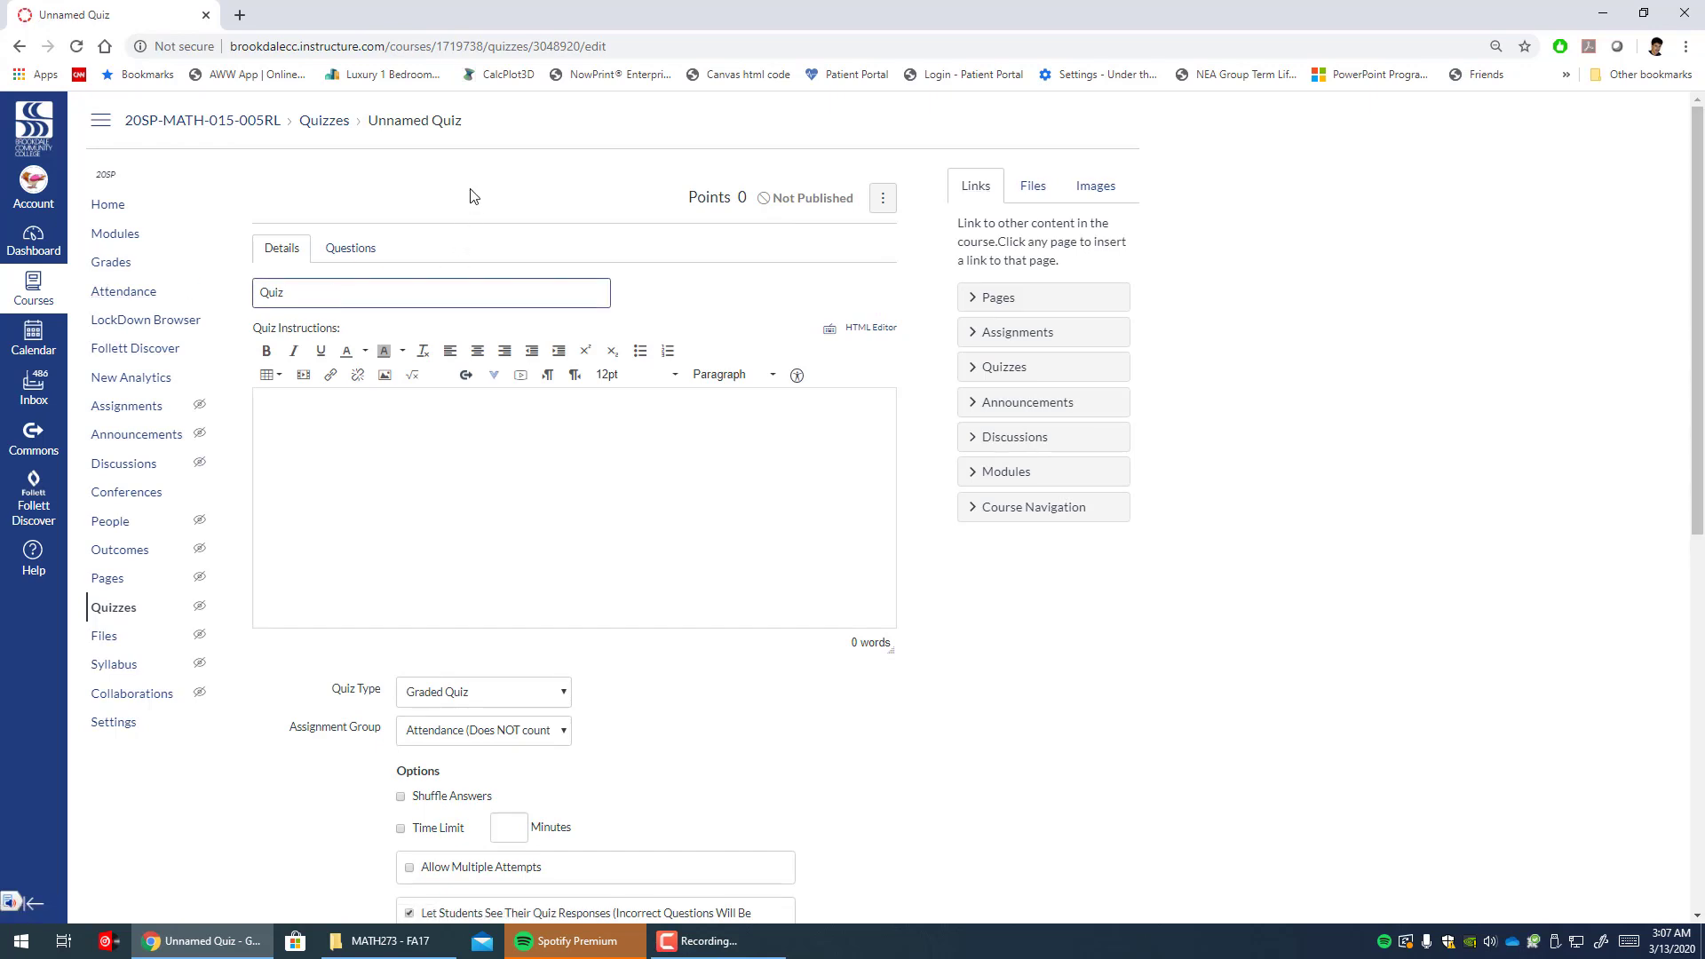
{"action": "type", "text": " 6"}
{"action": "left_click", "coordinate": [506, 468]}
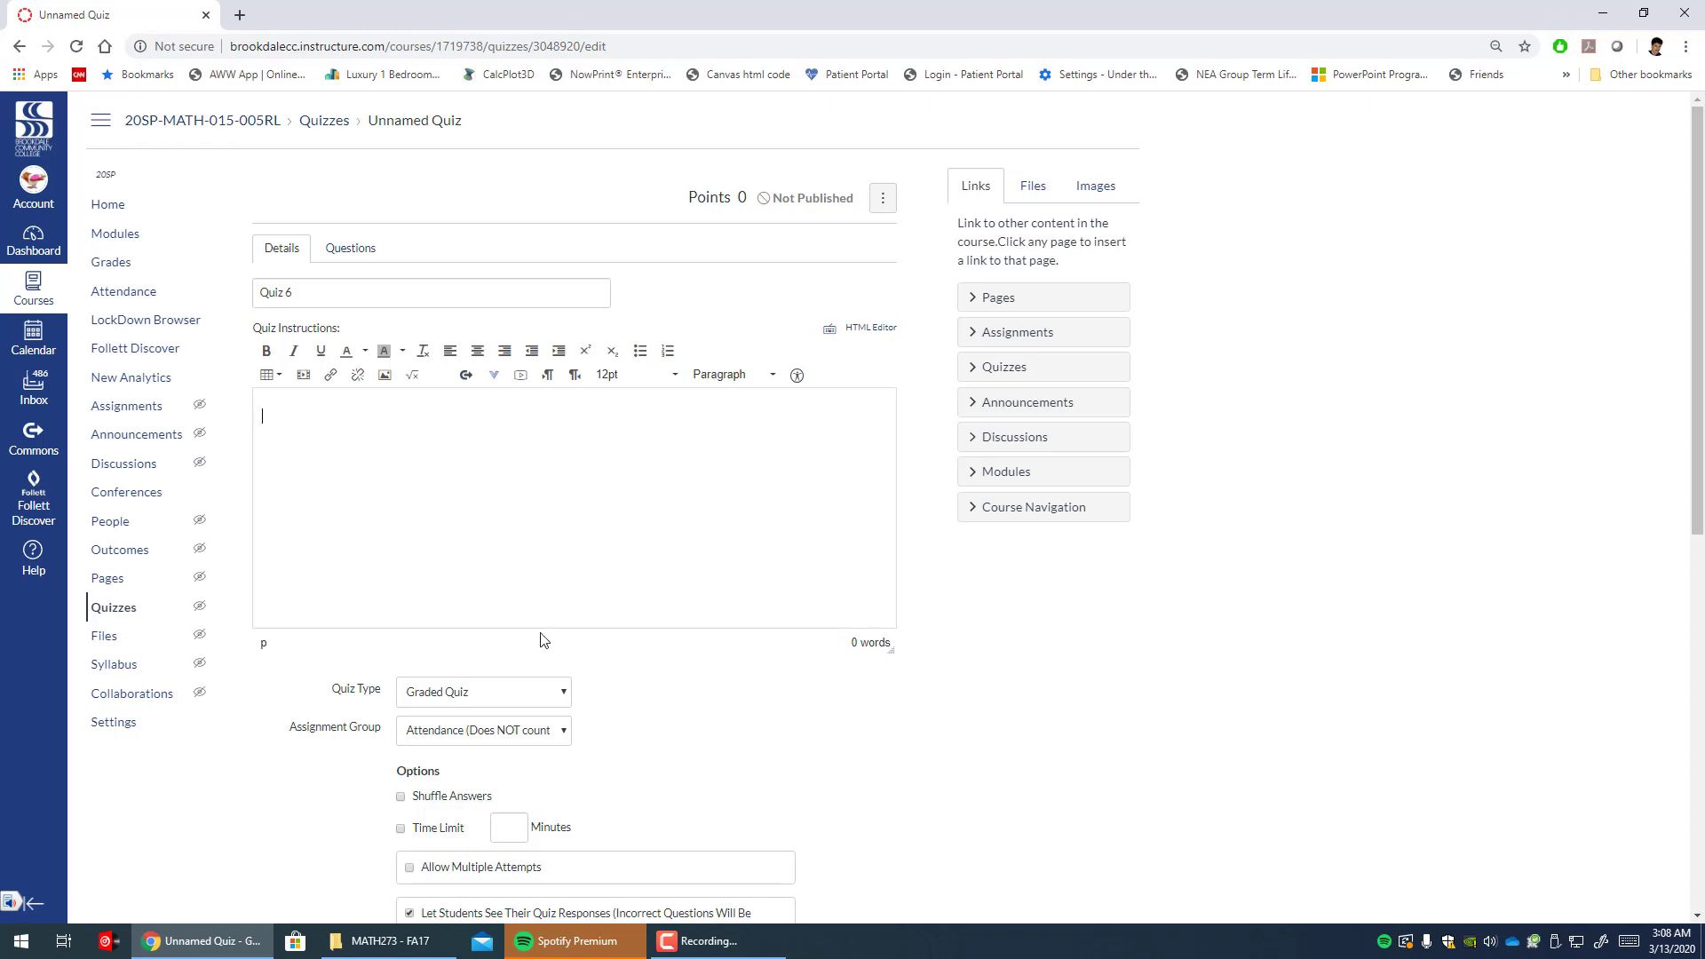
- Assign the quiz to the Quizzes assignment group
{"action": "scroll", "coordinate": [571, 654], "scroll_direction": "down", "scroll_amount": 3}
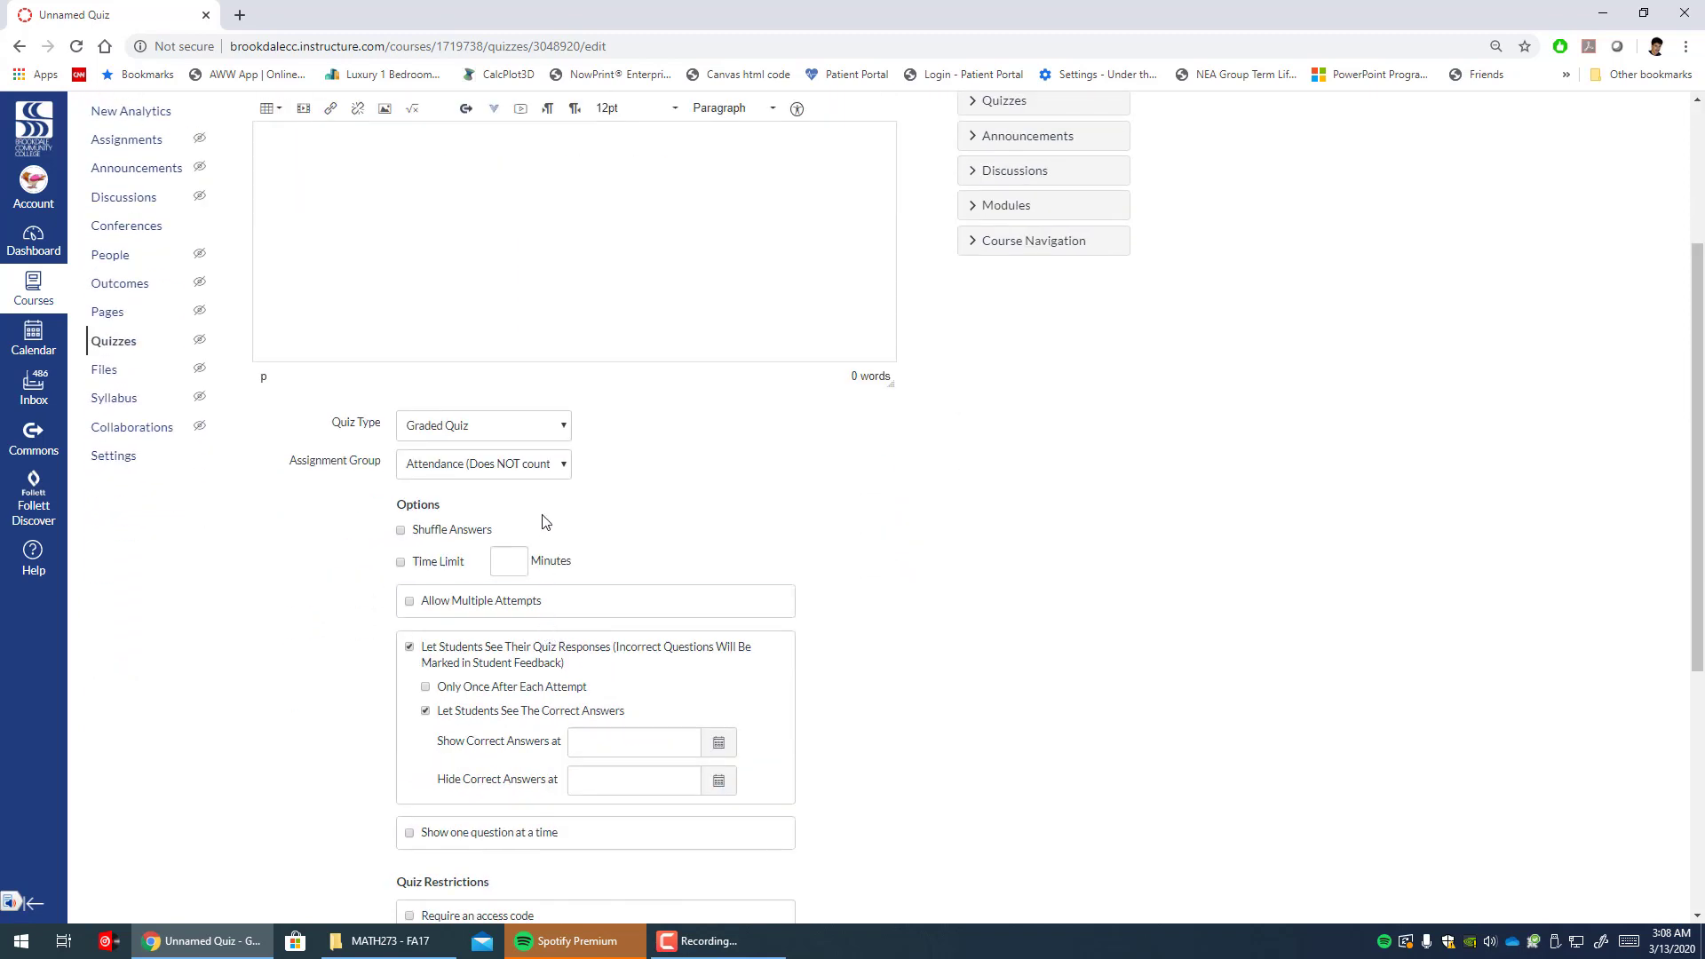
{"action": "left_click", "coordinate": [431, 466]}
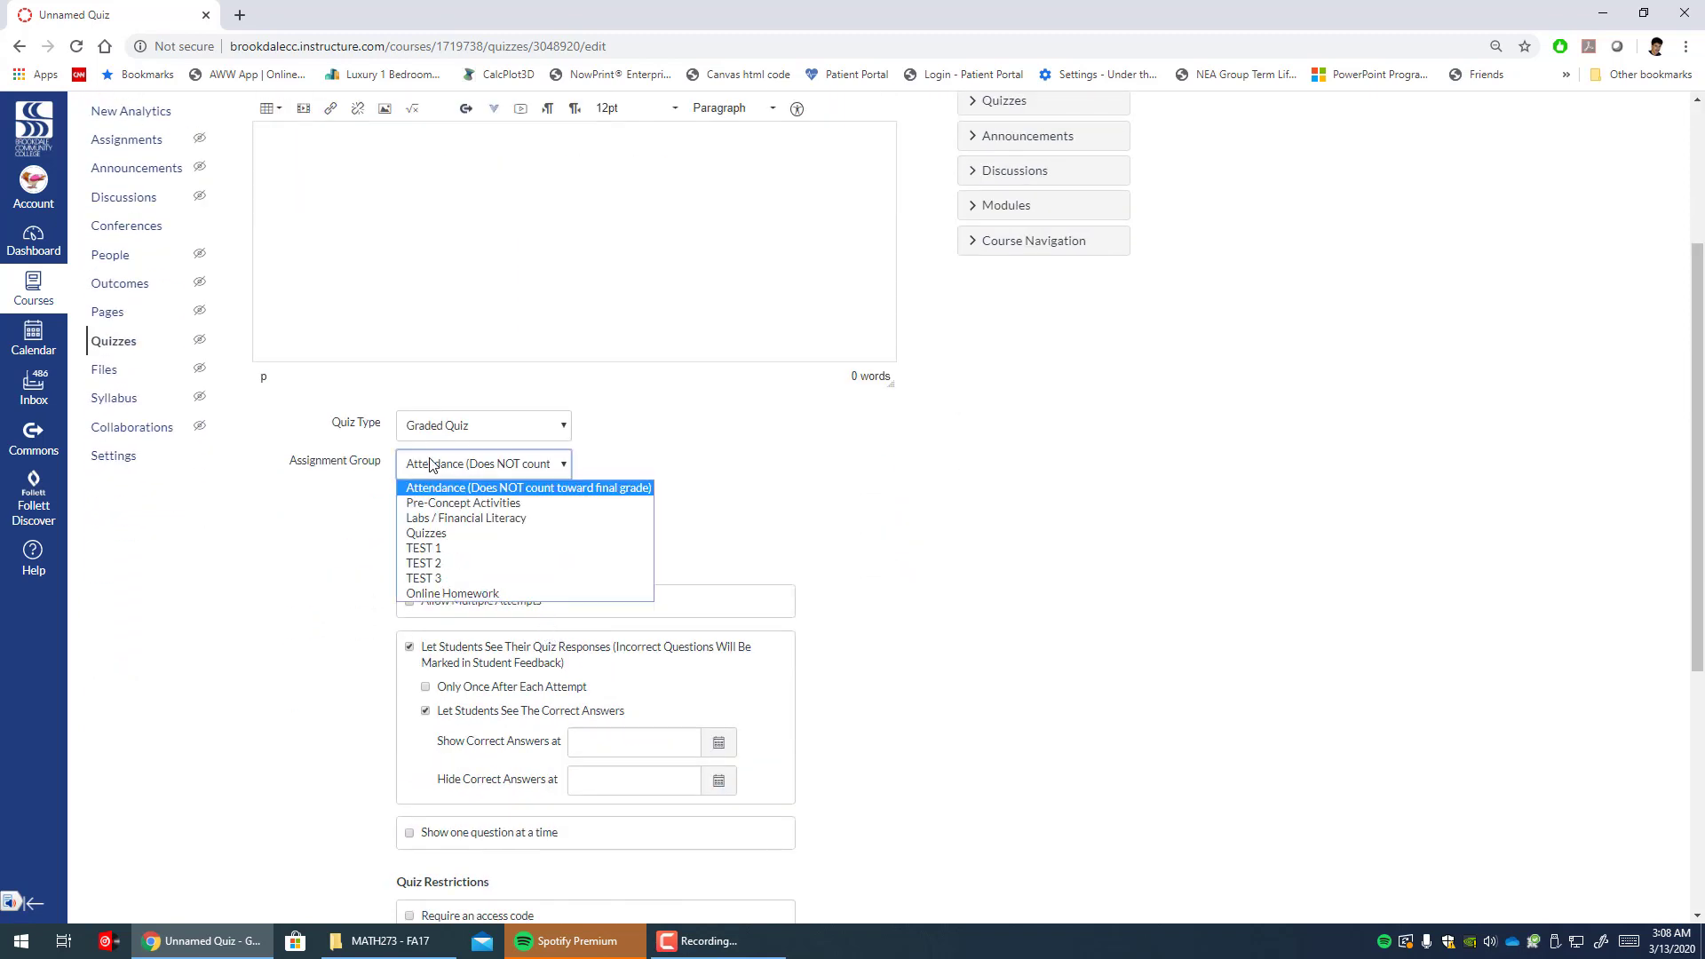
{"action": "left_click", "coordinate": [434, 533]}
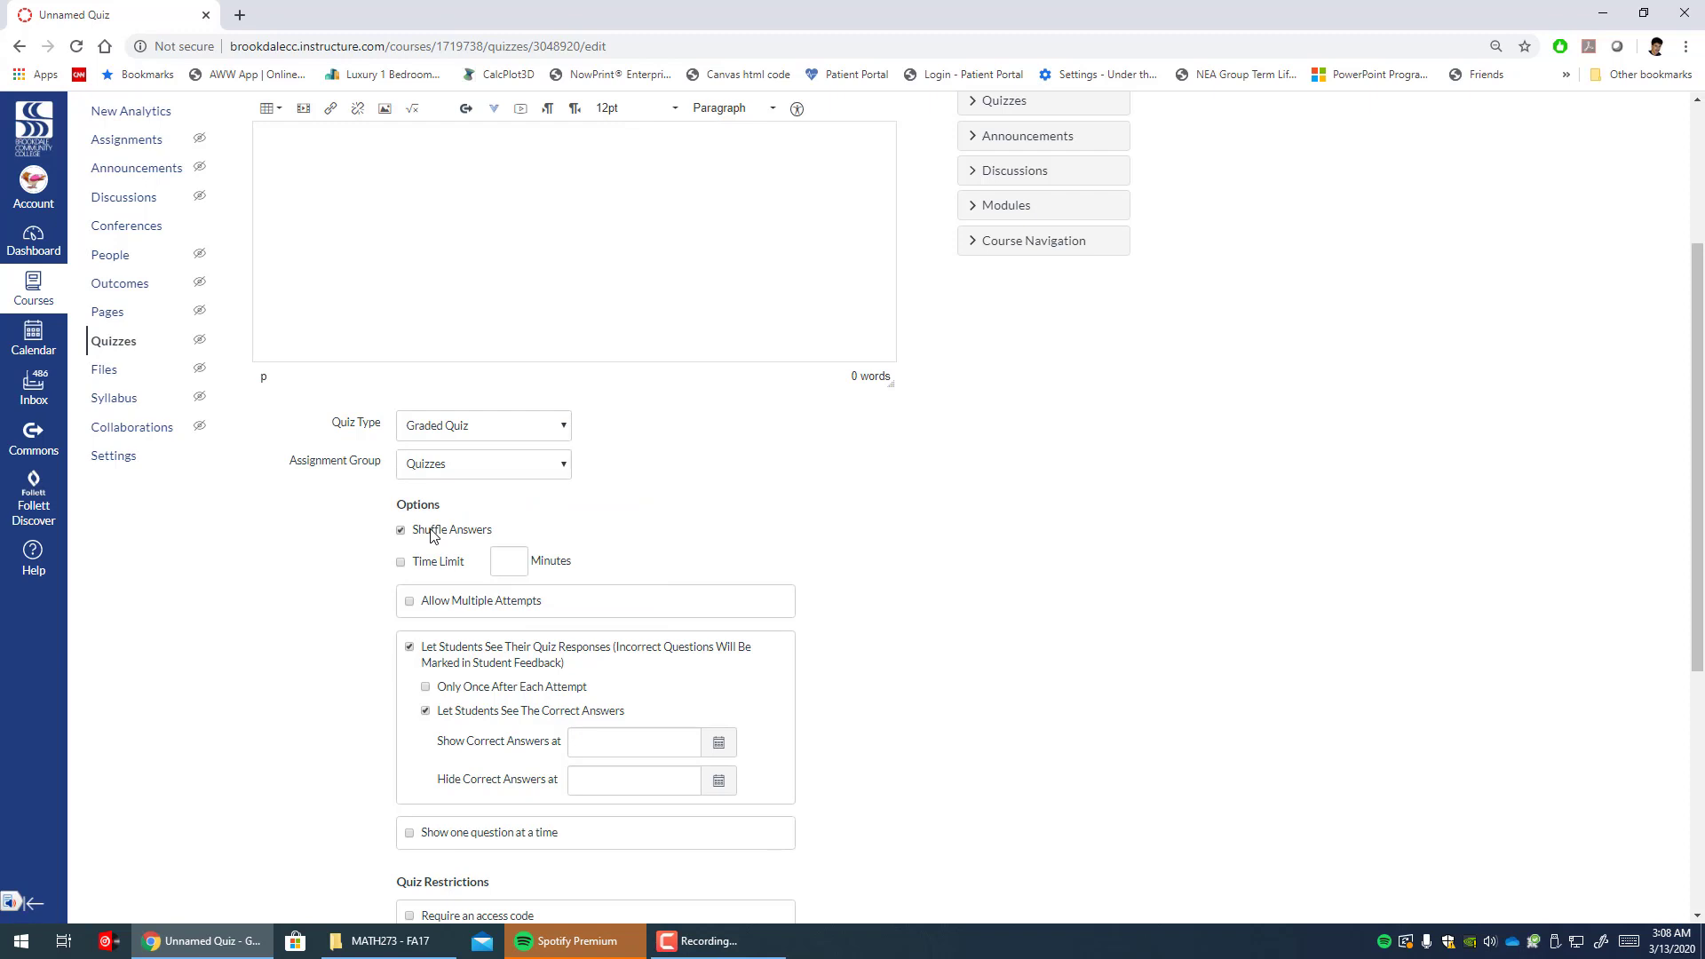
- Set the quiz's time limit to 40 minutes and turn off answer shuffling
{"action": "scroll", "coordinate": [431, 534], "scroll_direction": "down", "scroll_amount": 1}
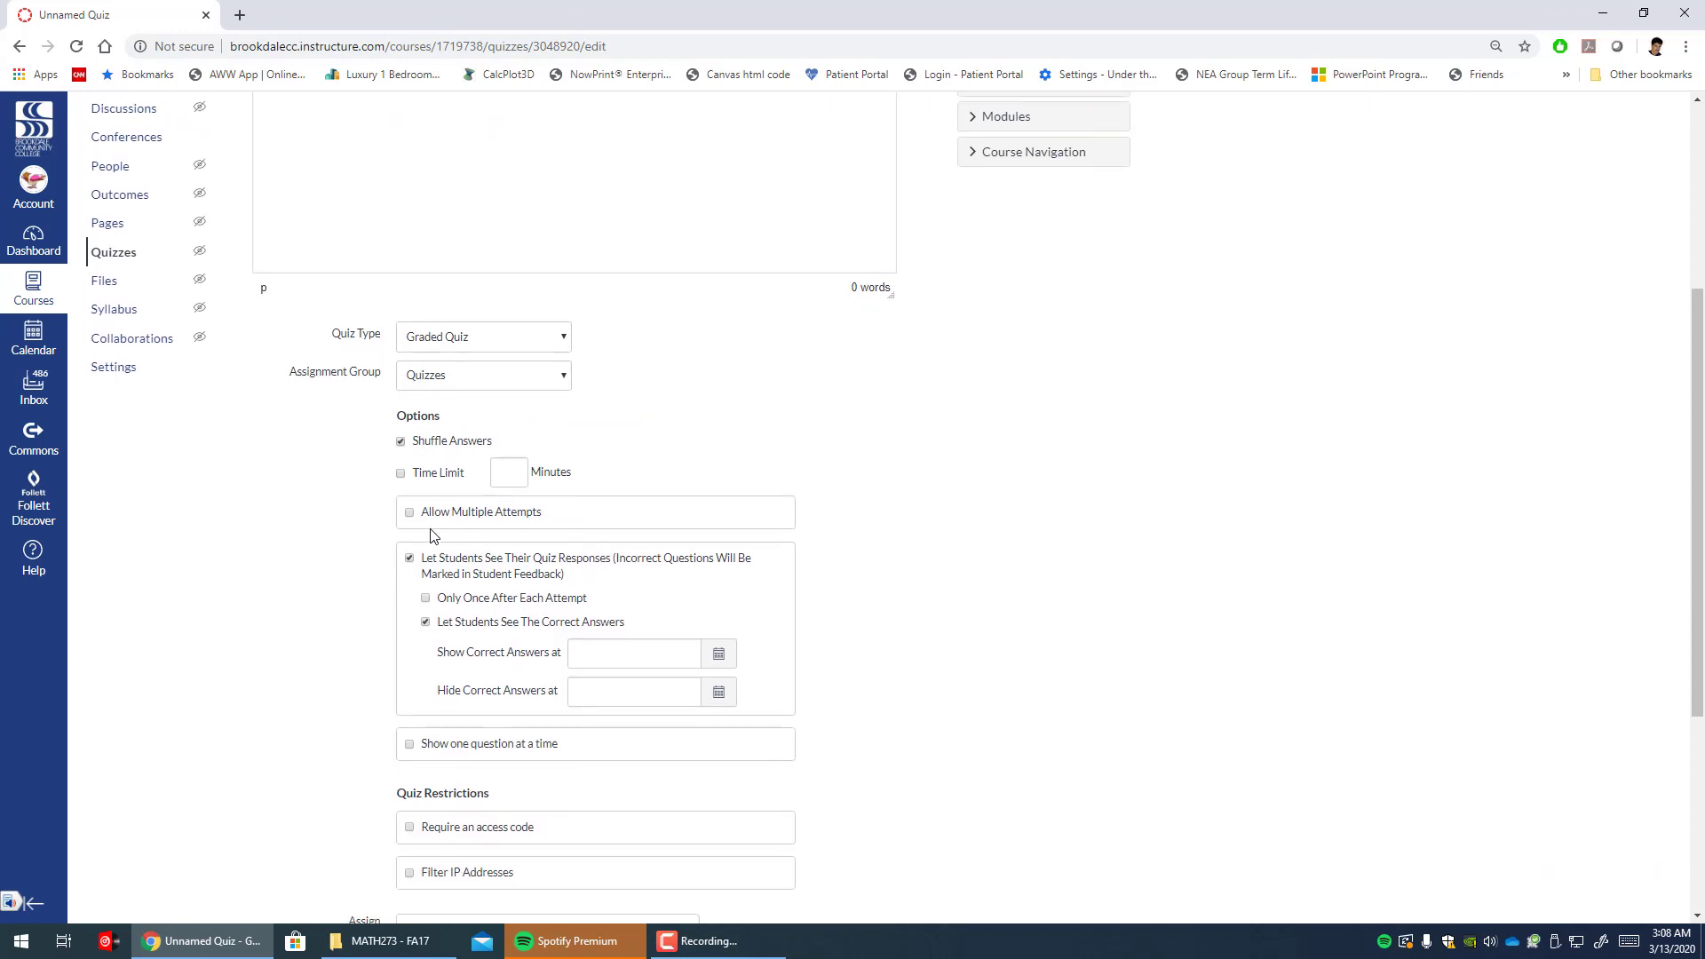
{"action": "left_click", "coordinate": [435, 477]}
{"action": "type", "text": "40"}
{"action": "left_click", "coordinate": [618, 442]}
{"action": "scroll", "coordinate": [620, 448], "scroll_direction": "down", "scroll_amount": 1}
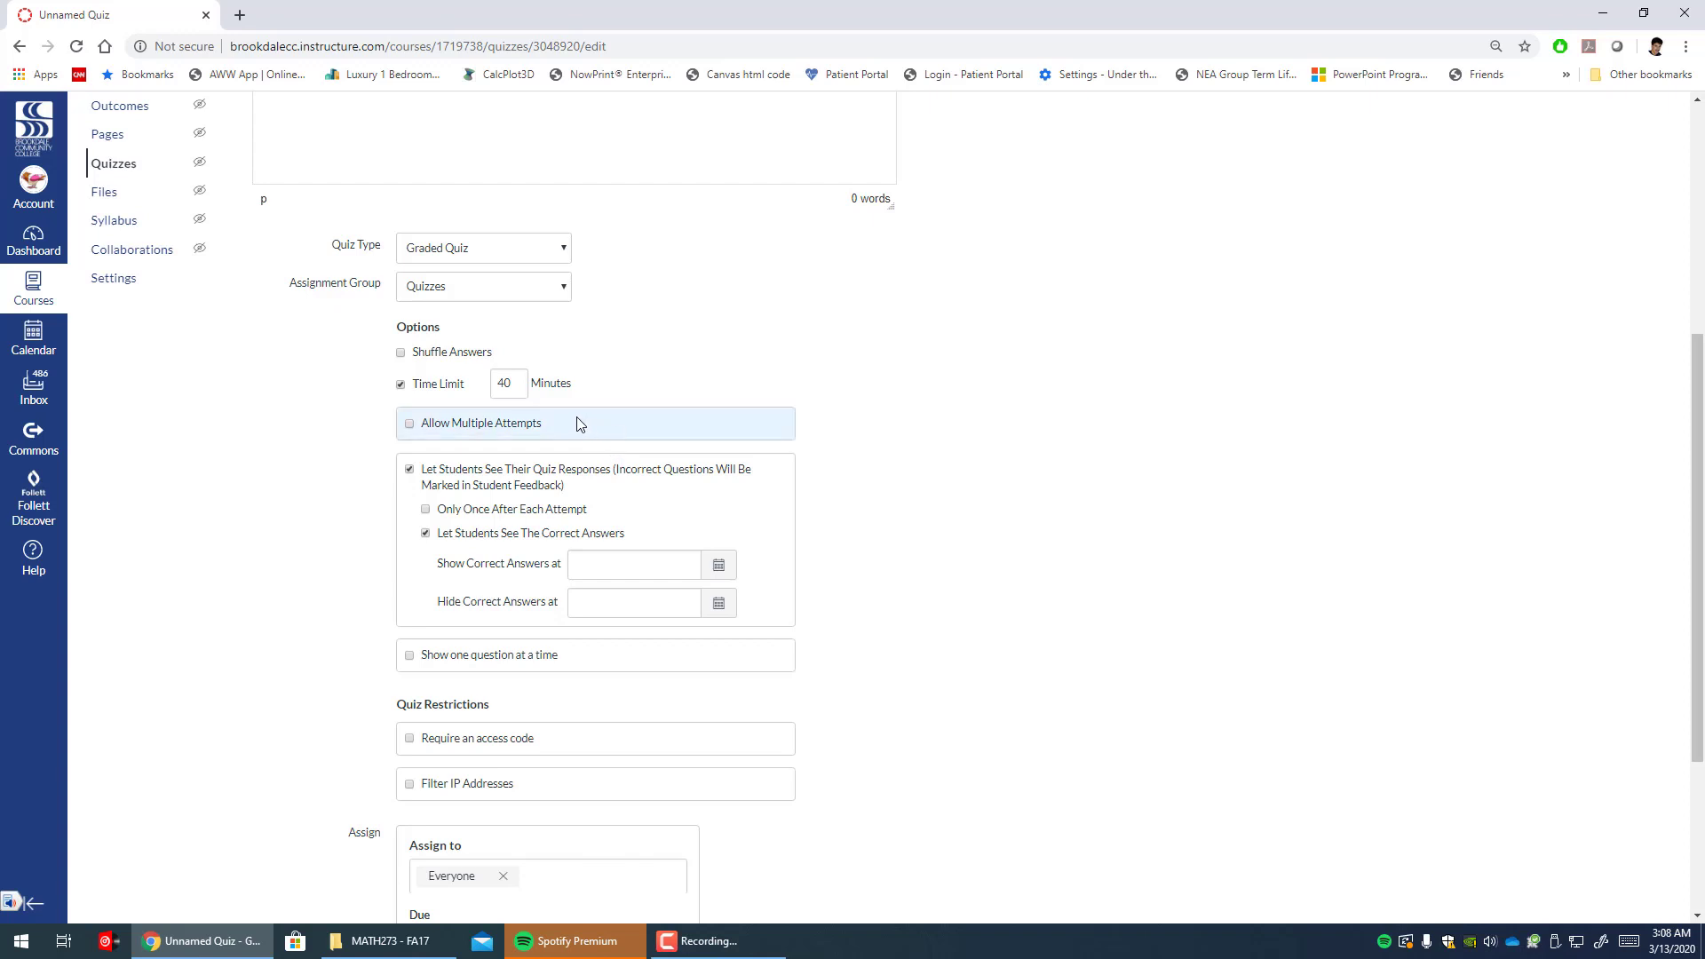
- Look over the remaining quiz options and the date fields for when the quiz is available from and until
{"action": "scroll", "coordinate": [449, 595], "scroll_direction": "down", "scroll_amount": 2}
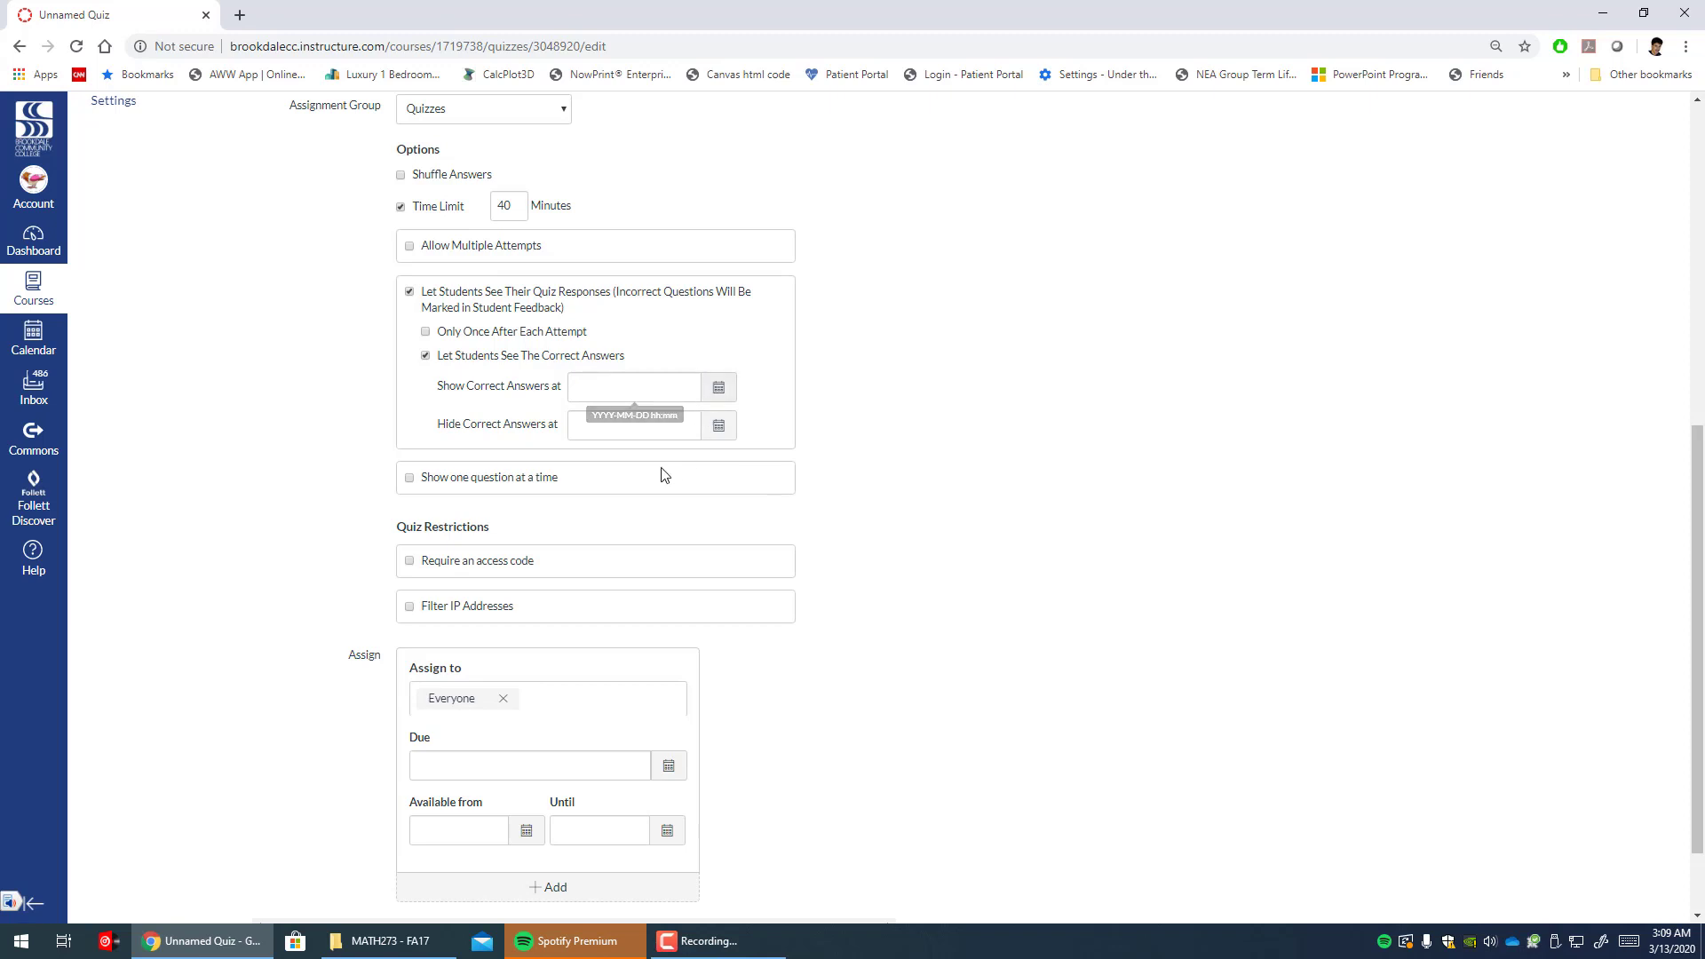
{"action": "scroll", "coordinate": [525, 571], "scroll_direction": "down", "scroll_amount": 1}
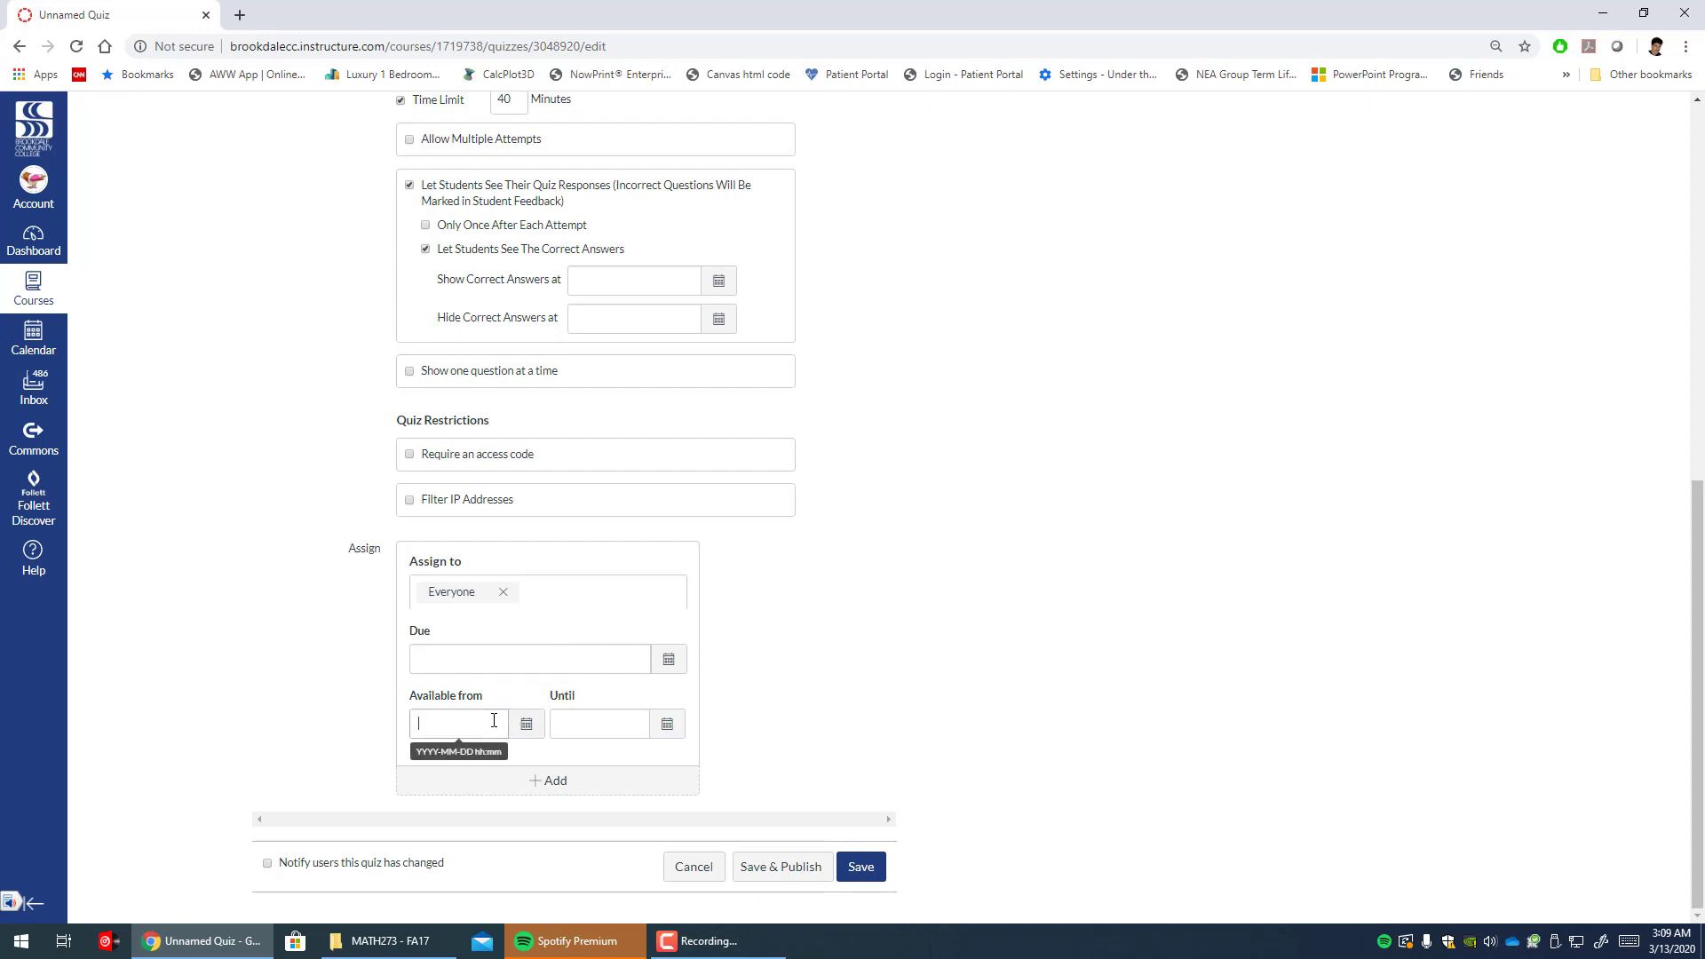
{"action": "left_click", "coordinate": [462, 724]}
{"action": "left_click", "coordinate": [607, 721]}
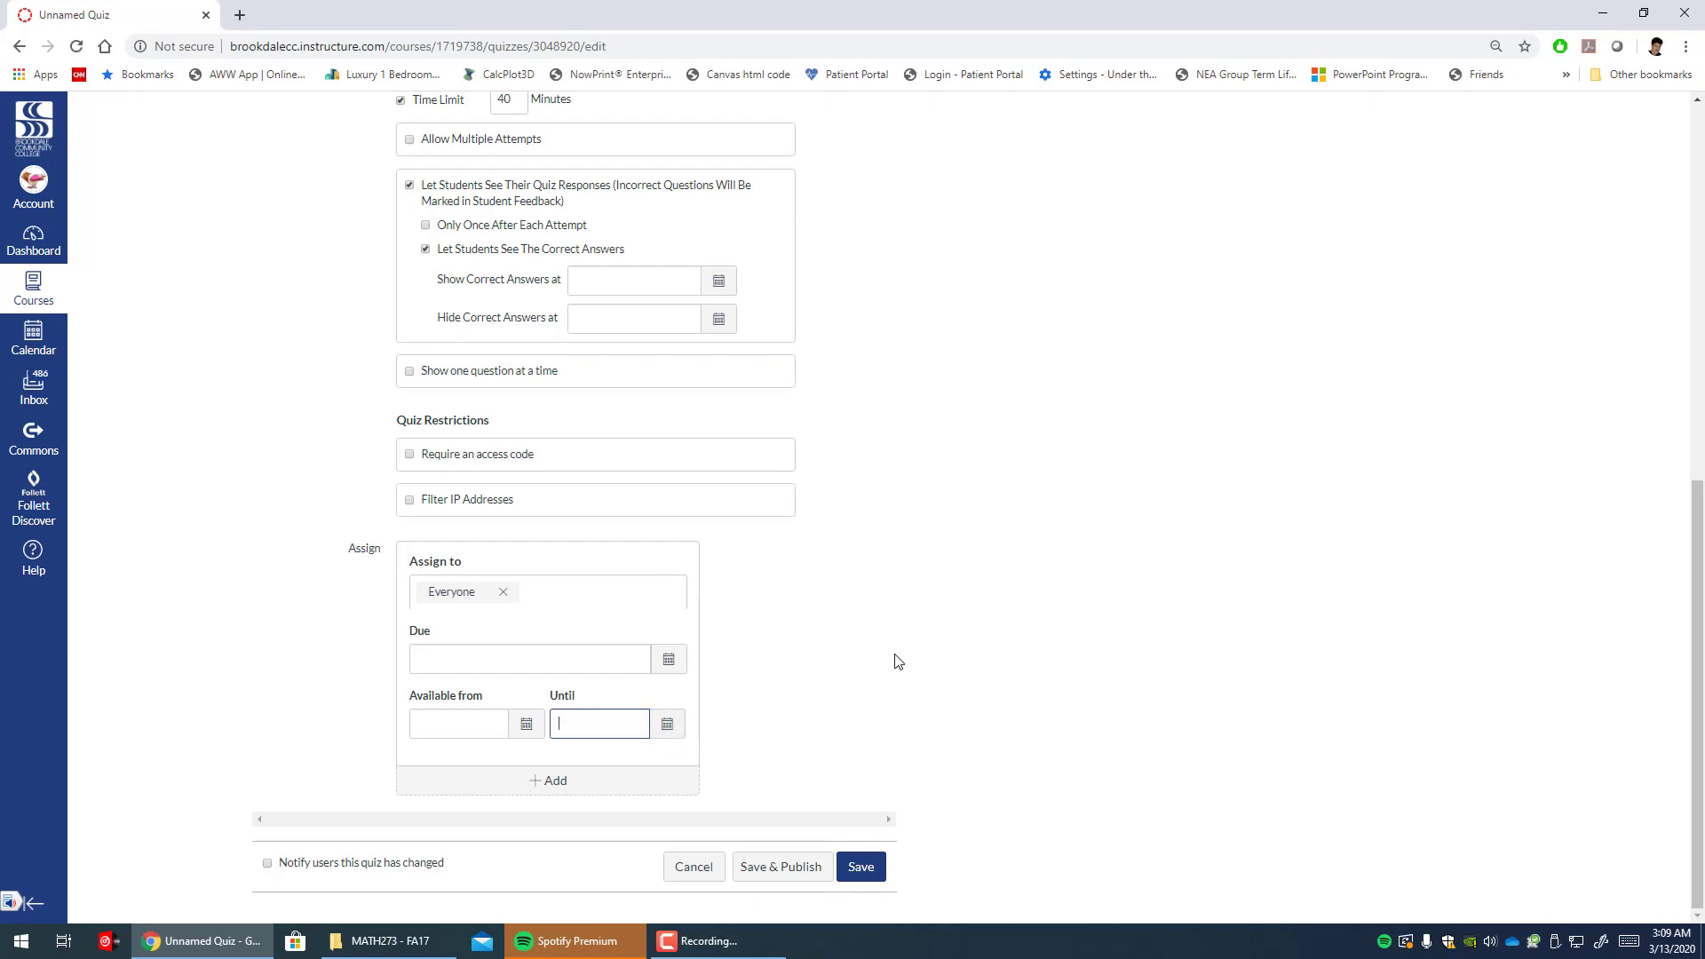
- Add a new question to the quiz with the question type Multiple Choice
{"action": "scroll", "coordinate": [907, 634], "scroll_direction": "up", "scroll_amount": 8}
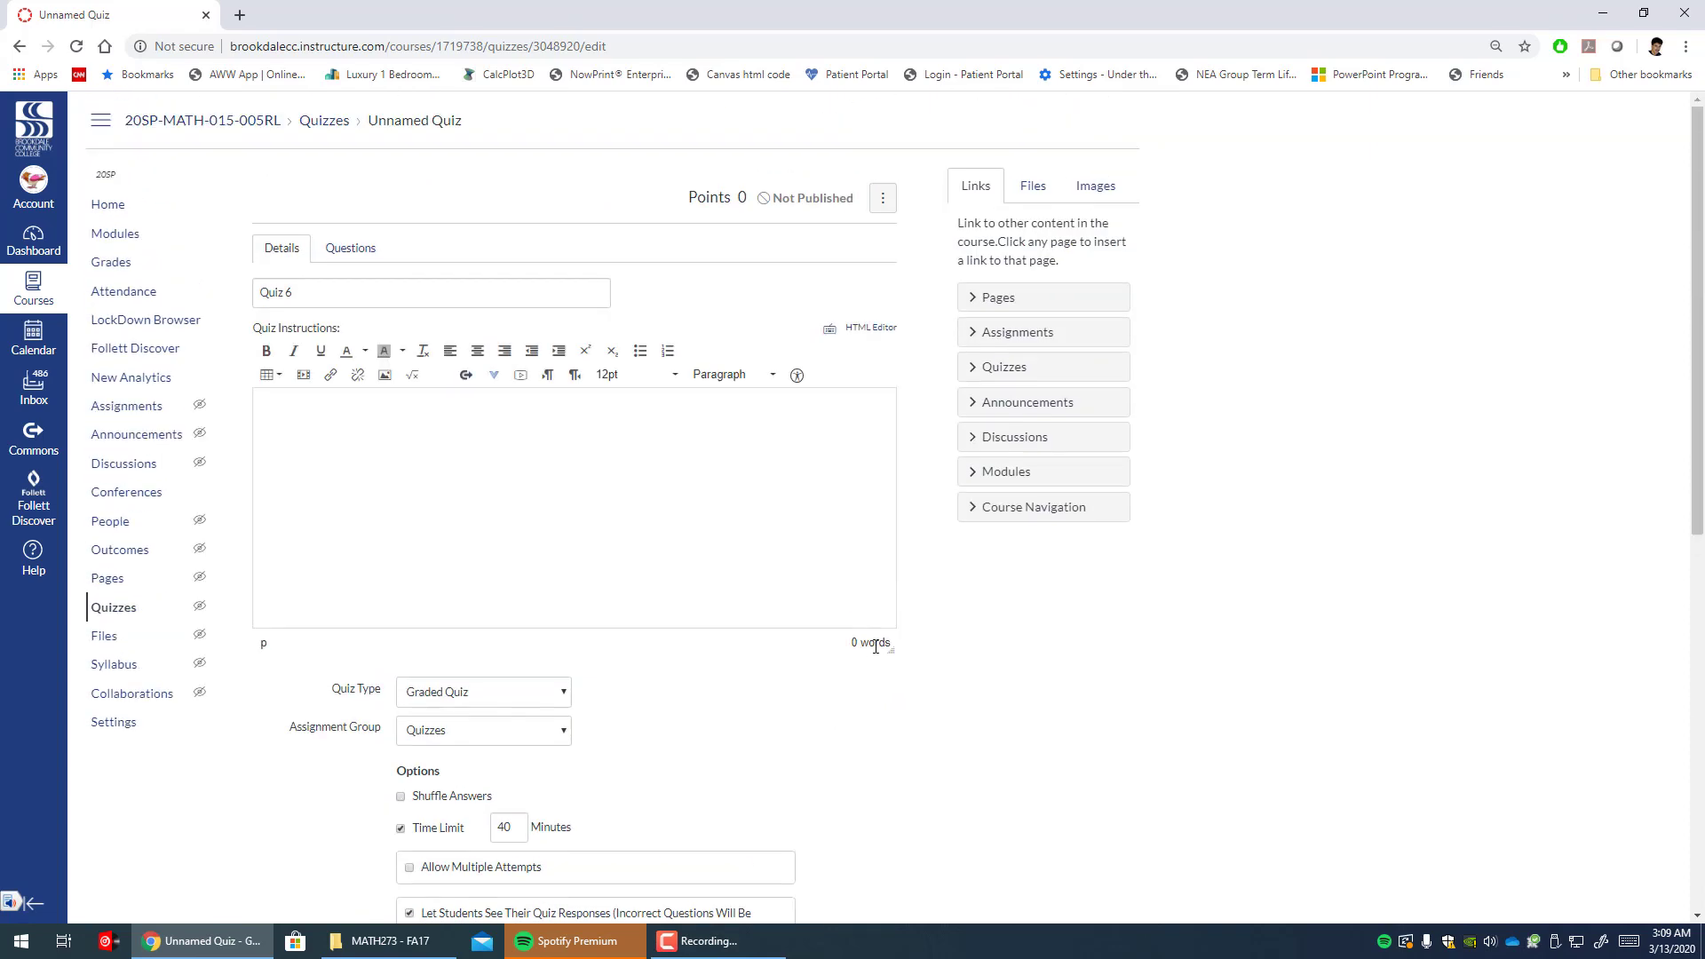
{"action": "left_click", "coordinate": [371, 253]}
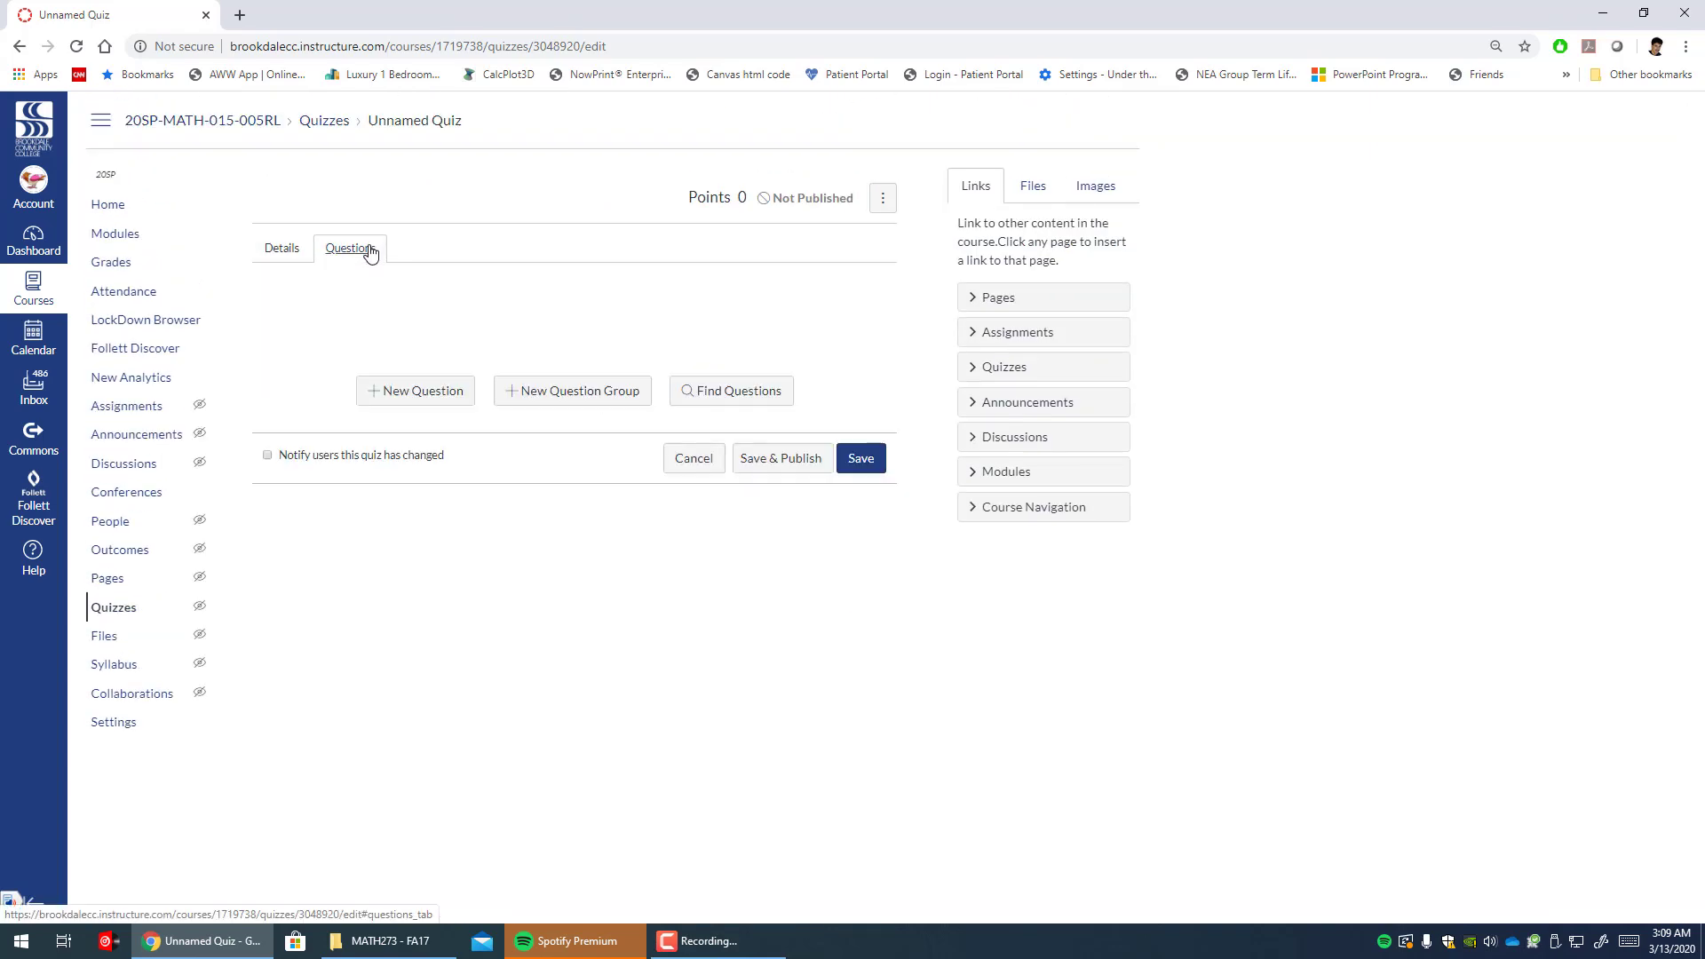
{"action": "left_click", "coordinate": [428, 397]}
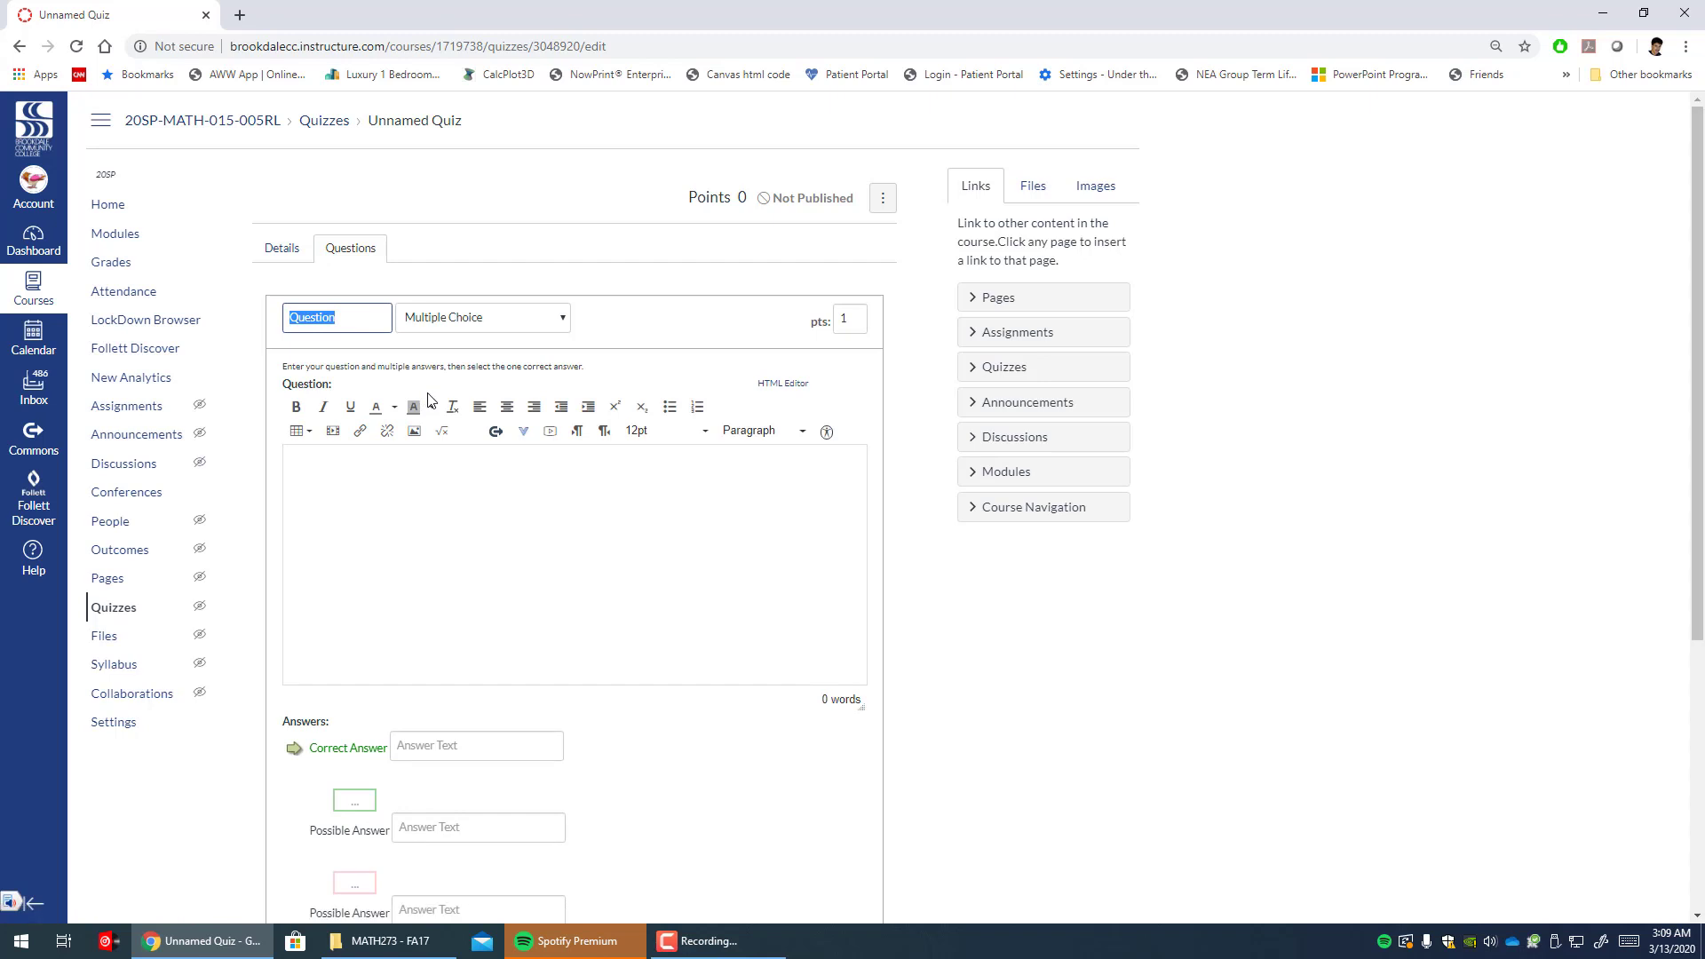
{"action": "left_click", "coordinate": [551, 326]}
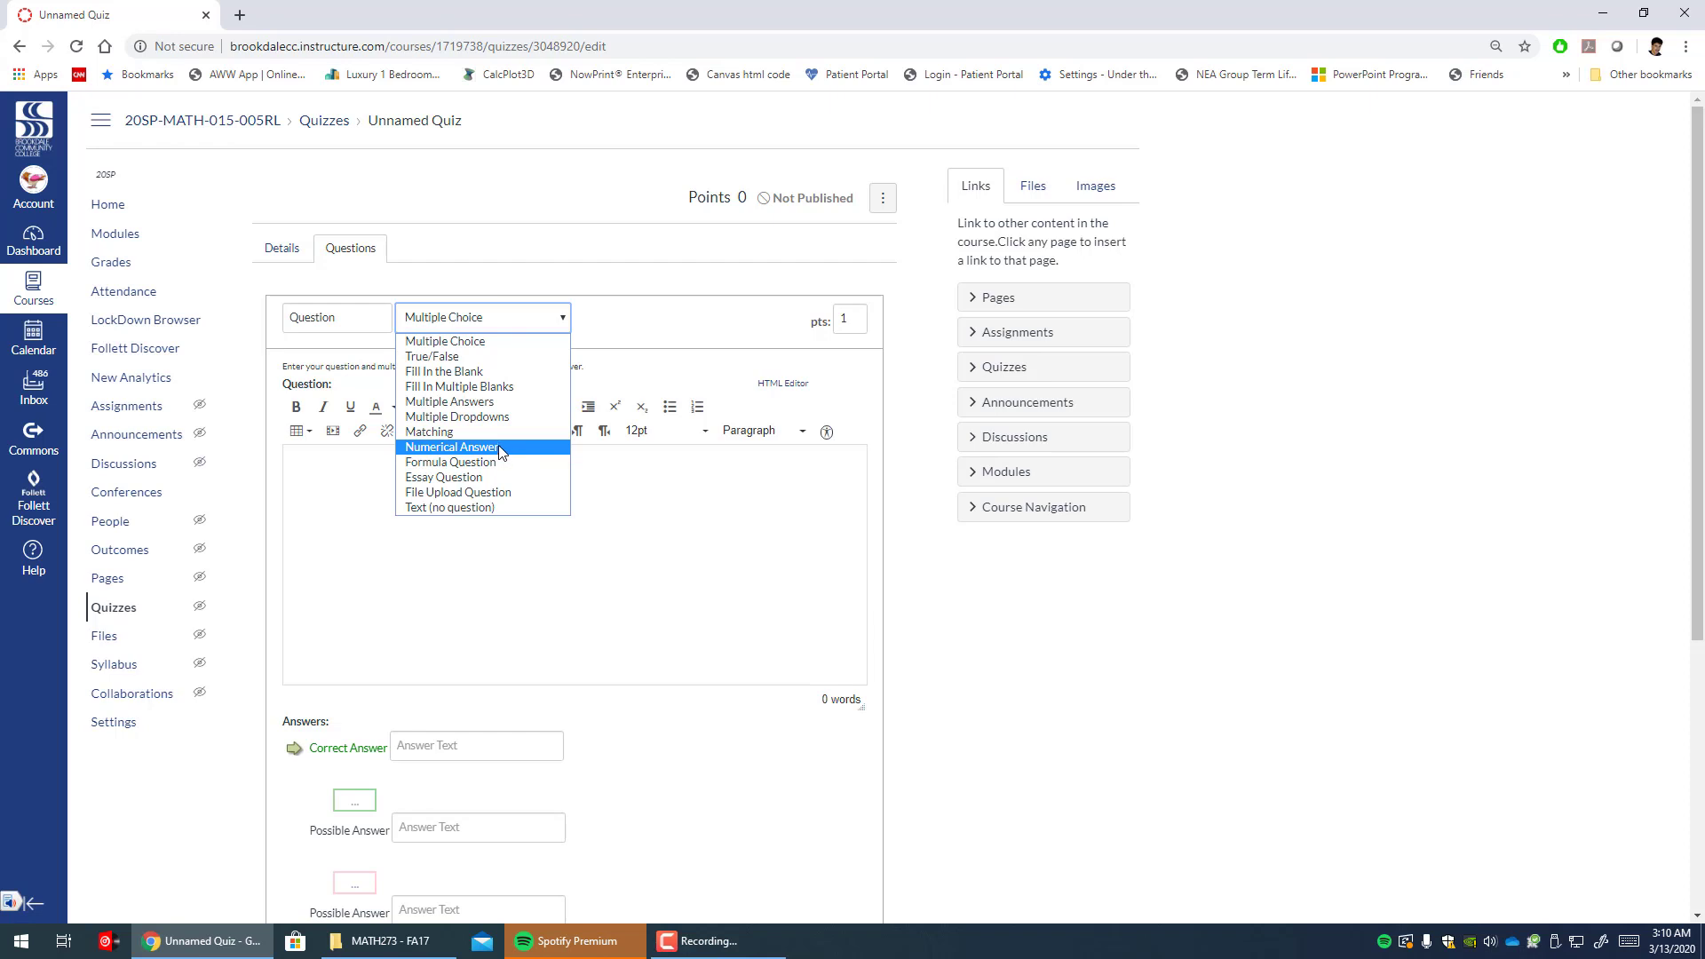
{"action": "left_click", "coordinate": [490, 342]}
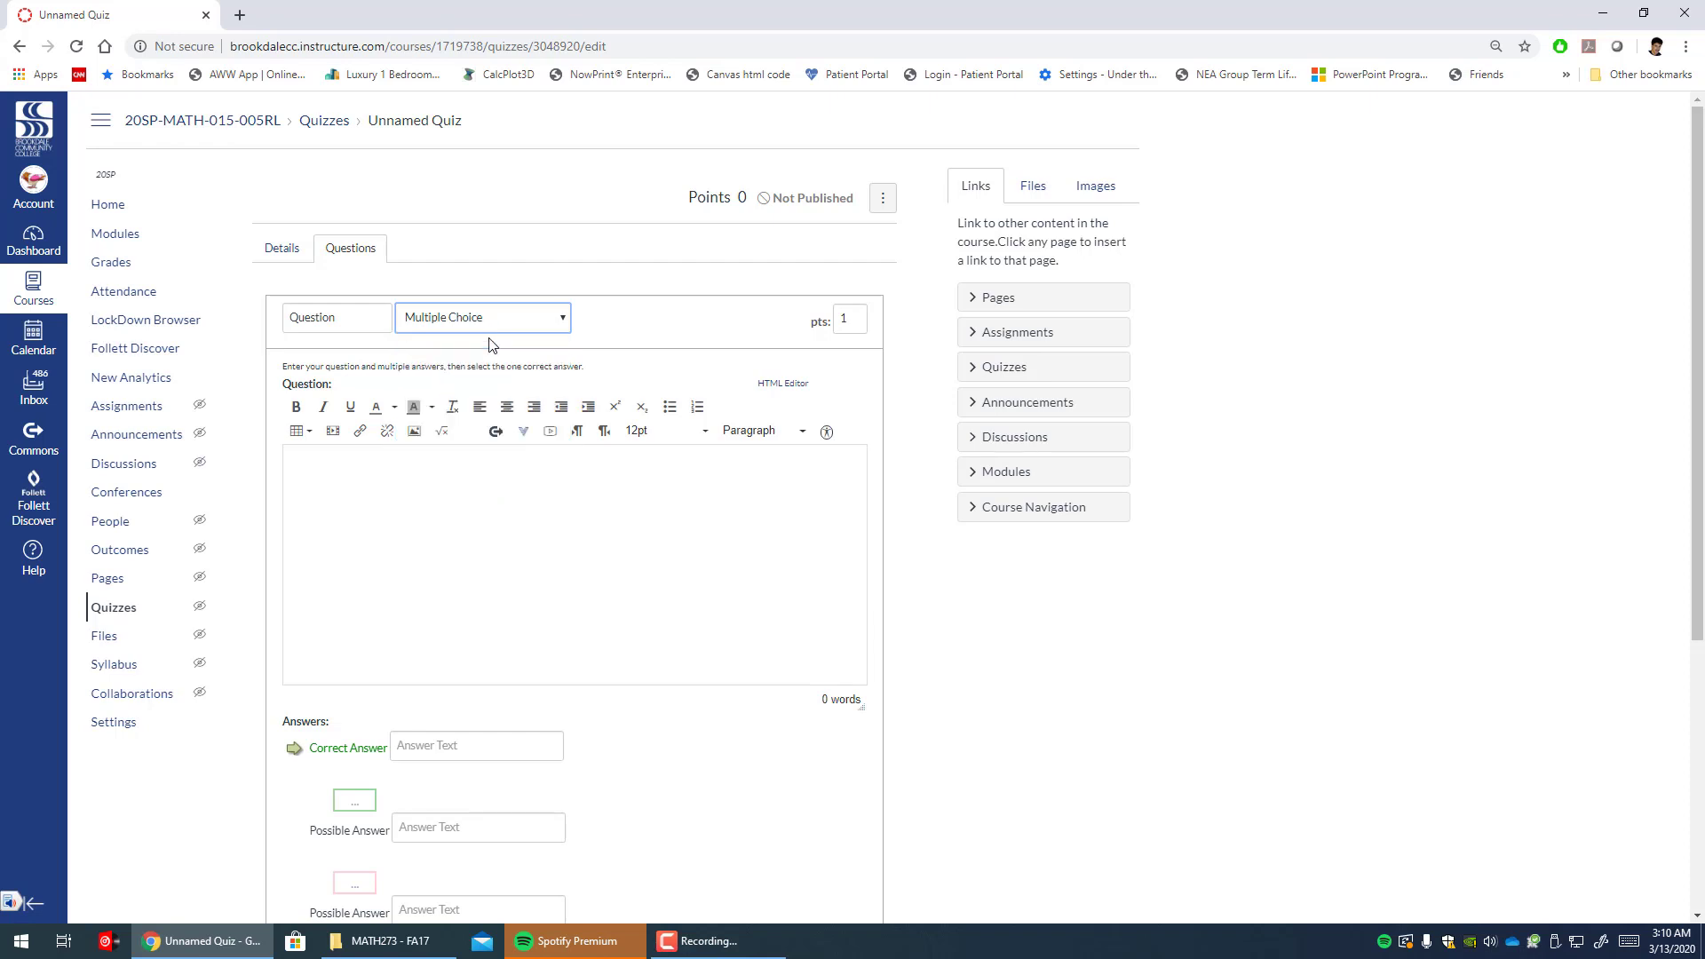
- Enter "Solve the following equation." as the question text
{"action": "left_click", "coordinate": [521, 490]}
{"action": "type", "text": "Solve the following equatio"}
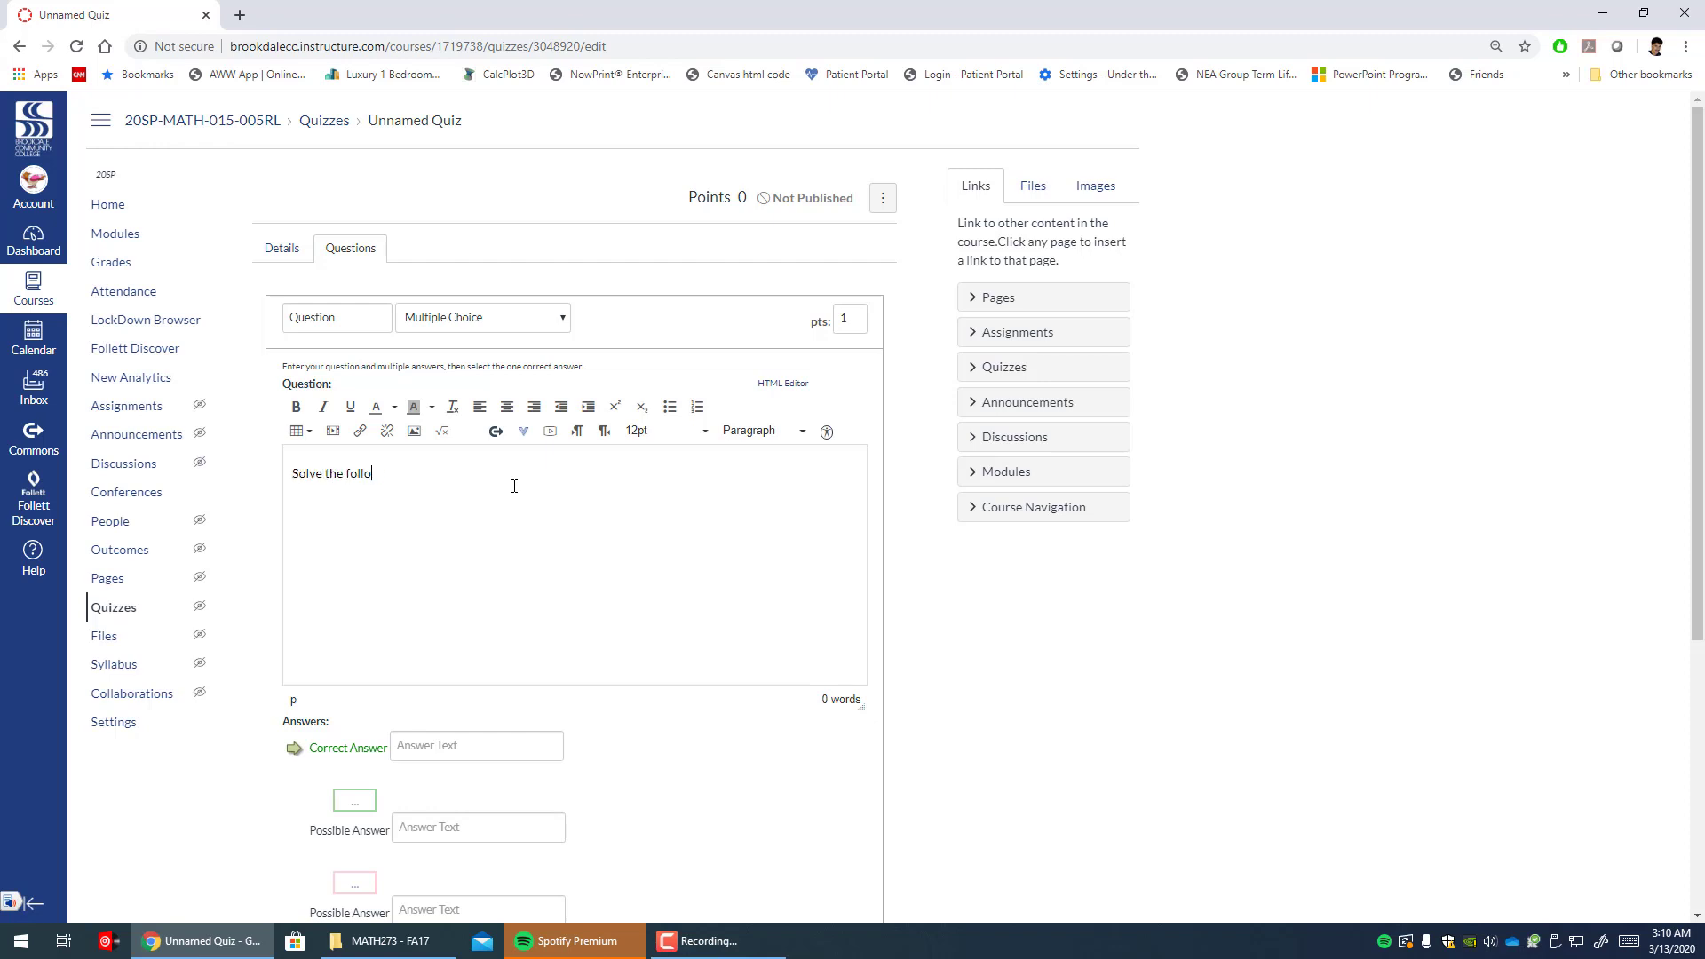
{"action": "type", "text": "n."}
- Build the equation 4x/5 + 6/7 = -1/2 in the equation editor, writing the terms as stacked fractions
{"action": "left_click", "coordinate": [444, 433]}
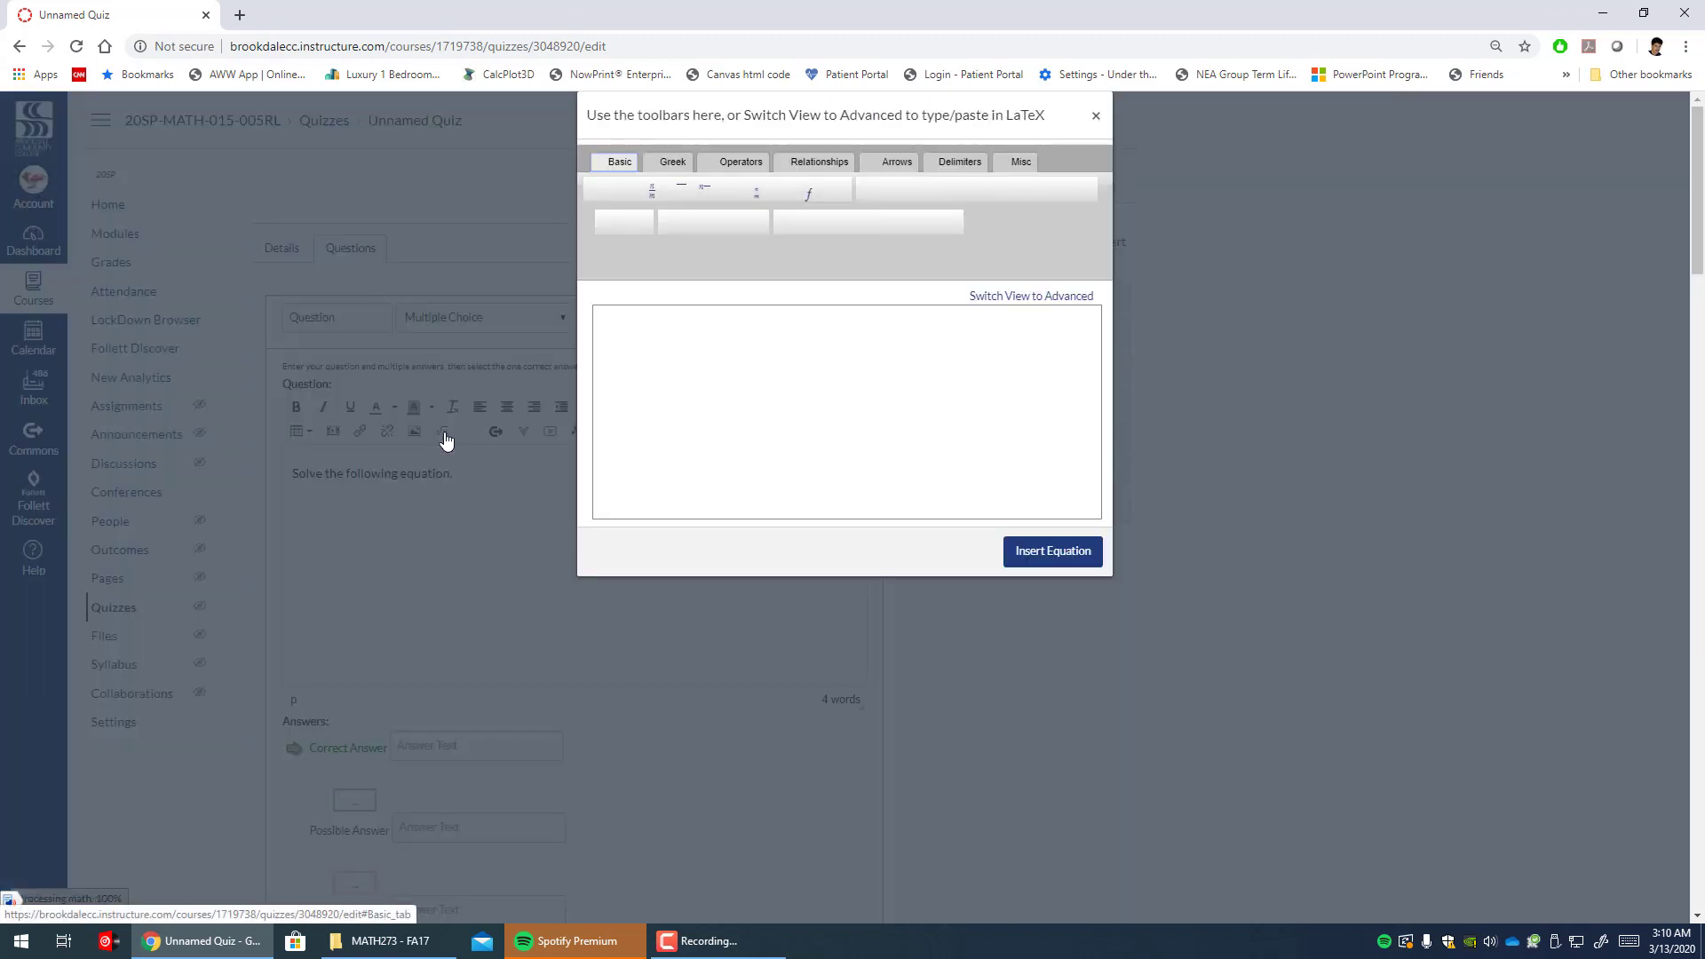
{"action": "left_click", "coordinate": [664, 377]}
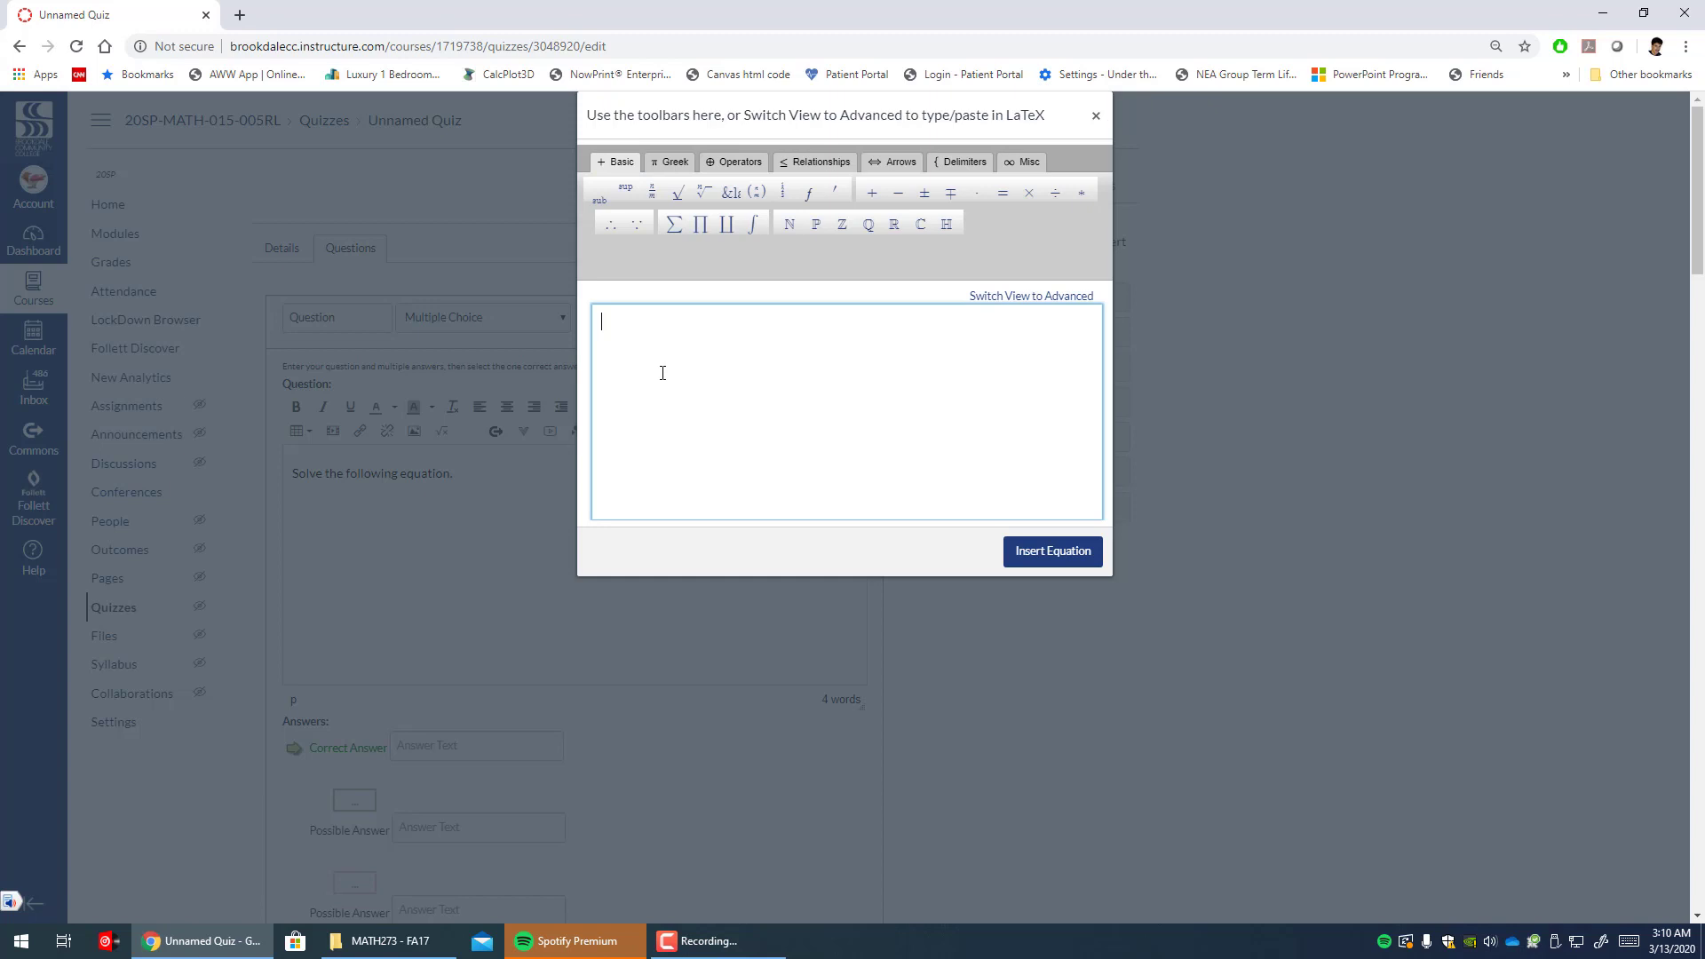
{"action": "type", "text": "4x/5"}
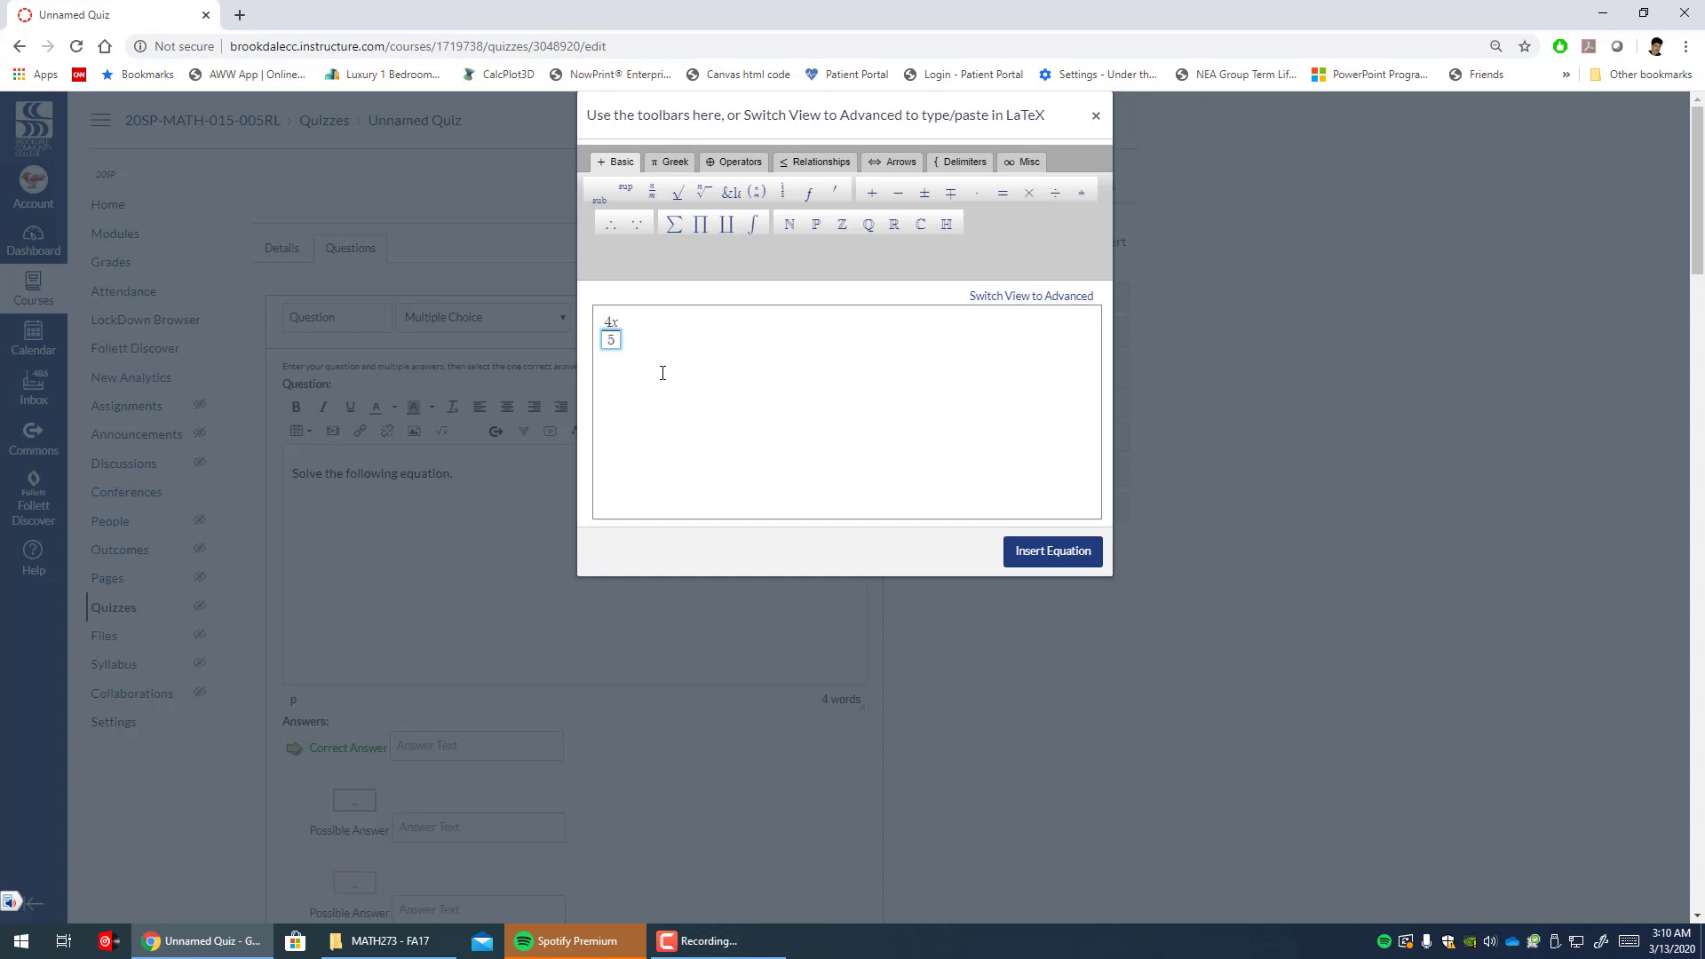
{"action": "key", "text": "Right"}
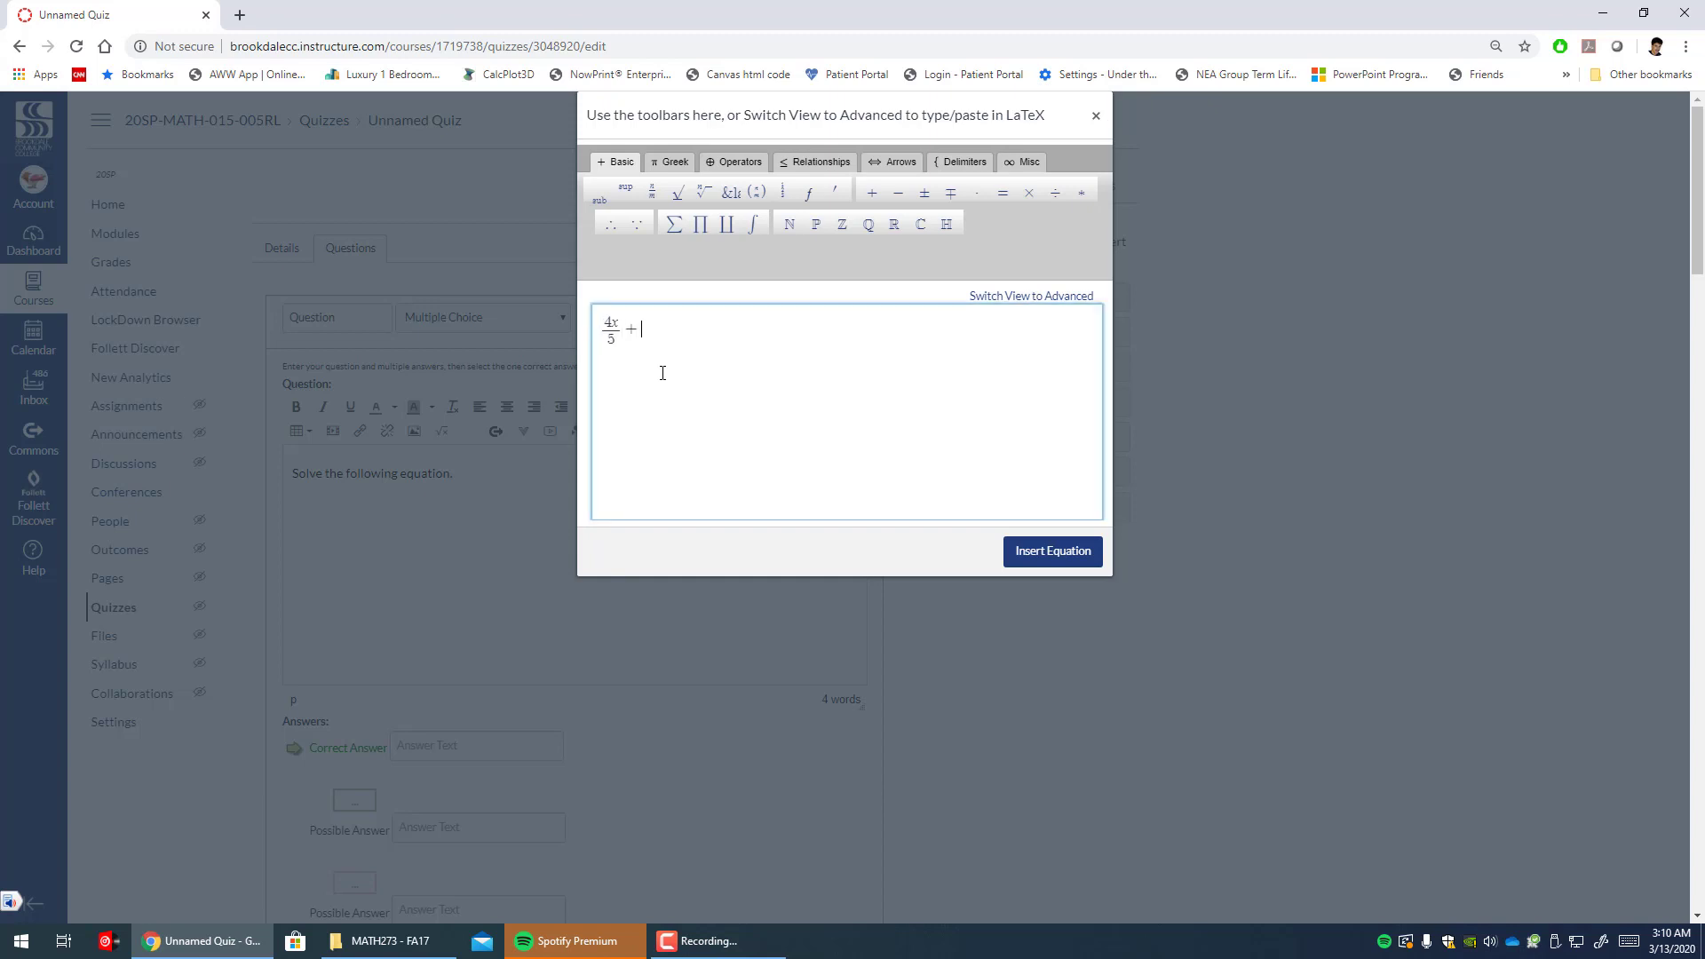
{"action": "type", "text": "6/7=-1/2"}
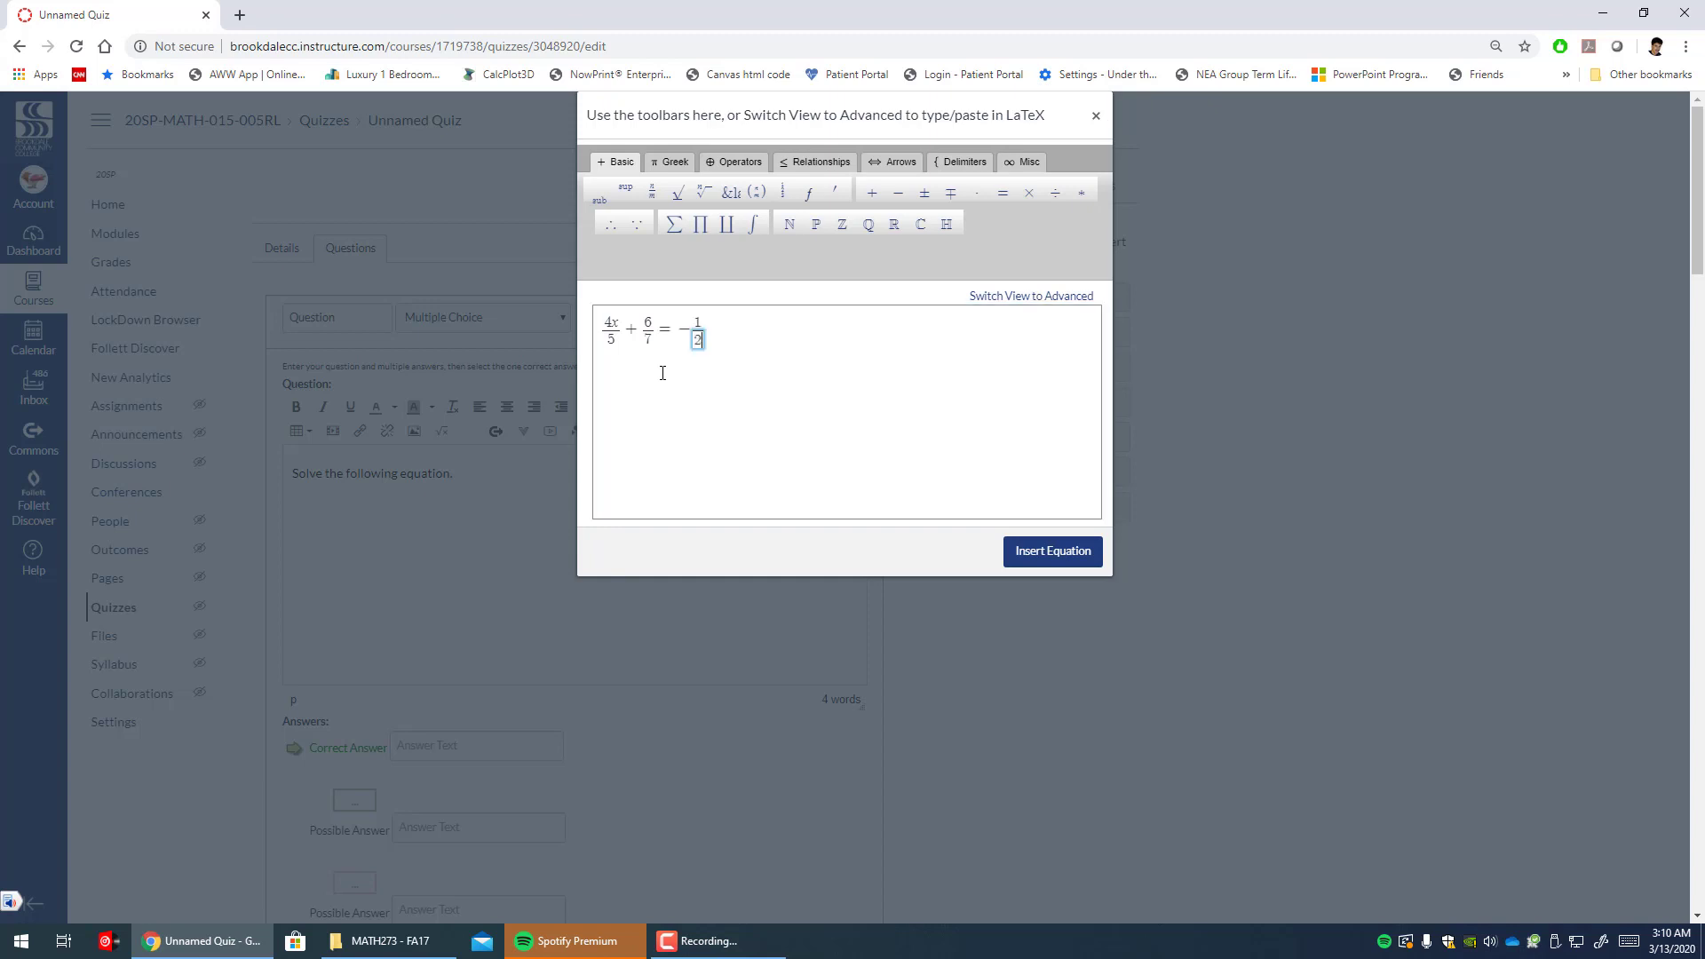
{"action": "left_click", "coordinate": [767, 345]}
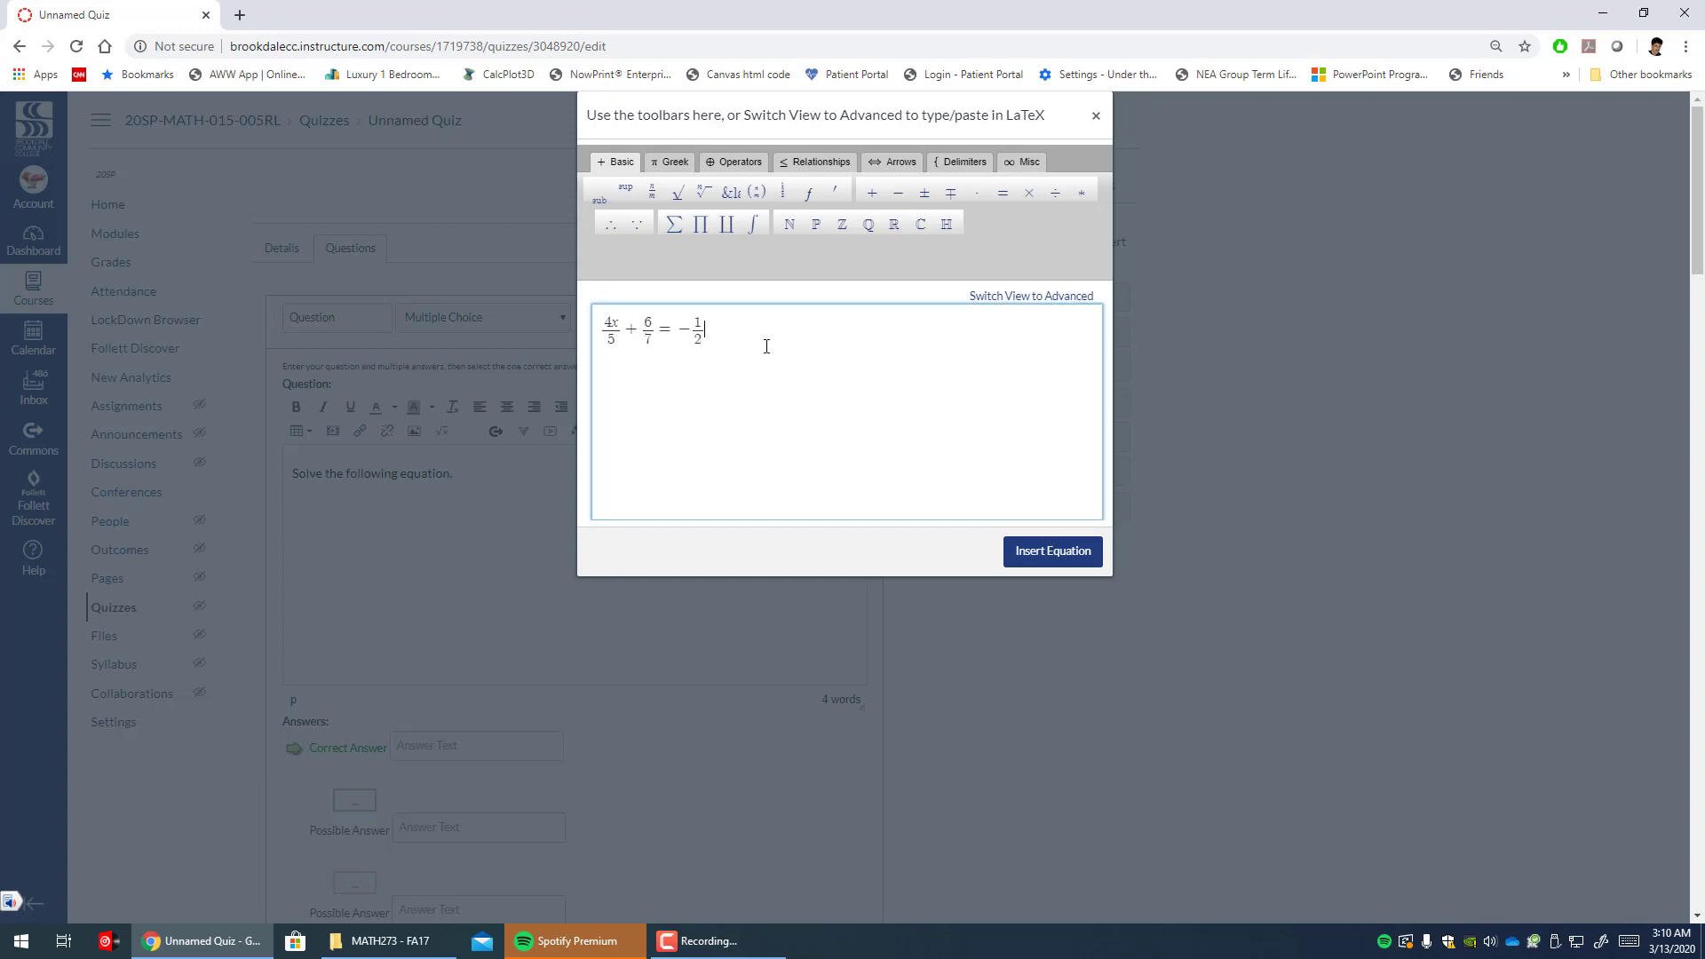
- Check the equation's LaTeX code in the advanced view, return to the basic view and insert the equation into the question
{"action": "left_click", "coordinate": [1017, 302]}
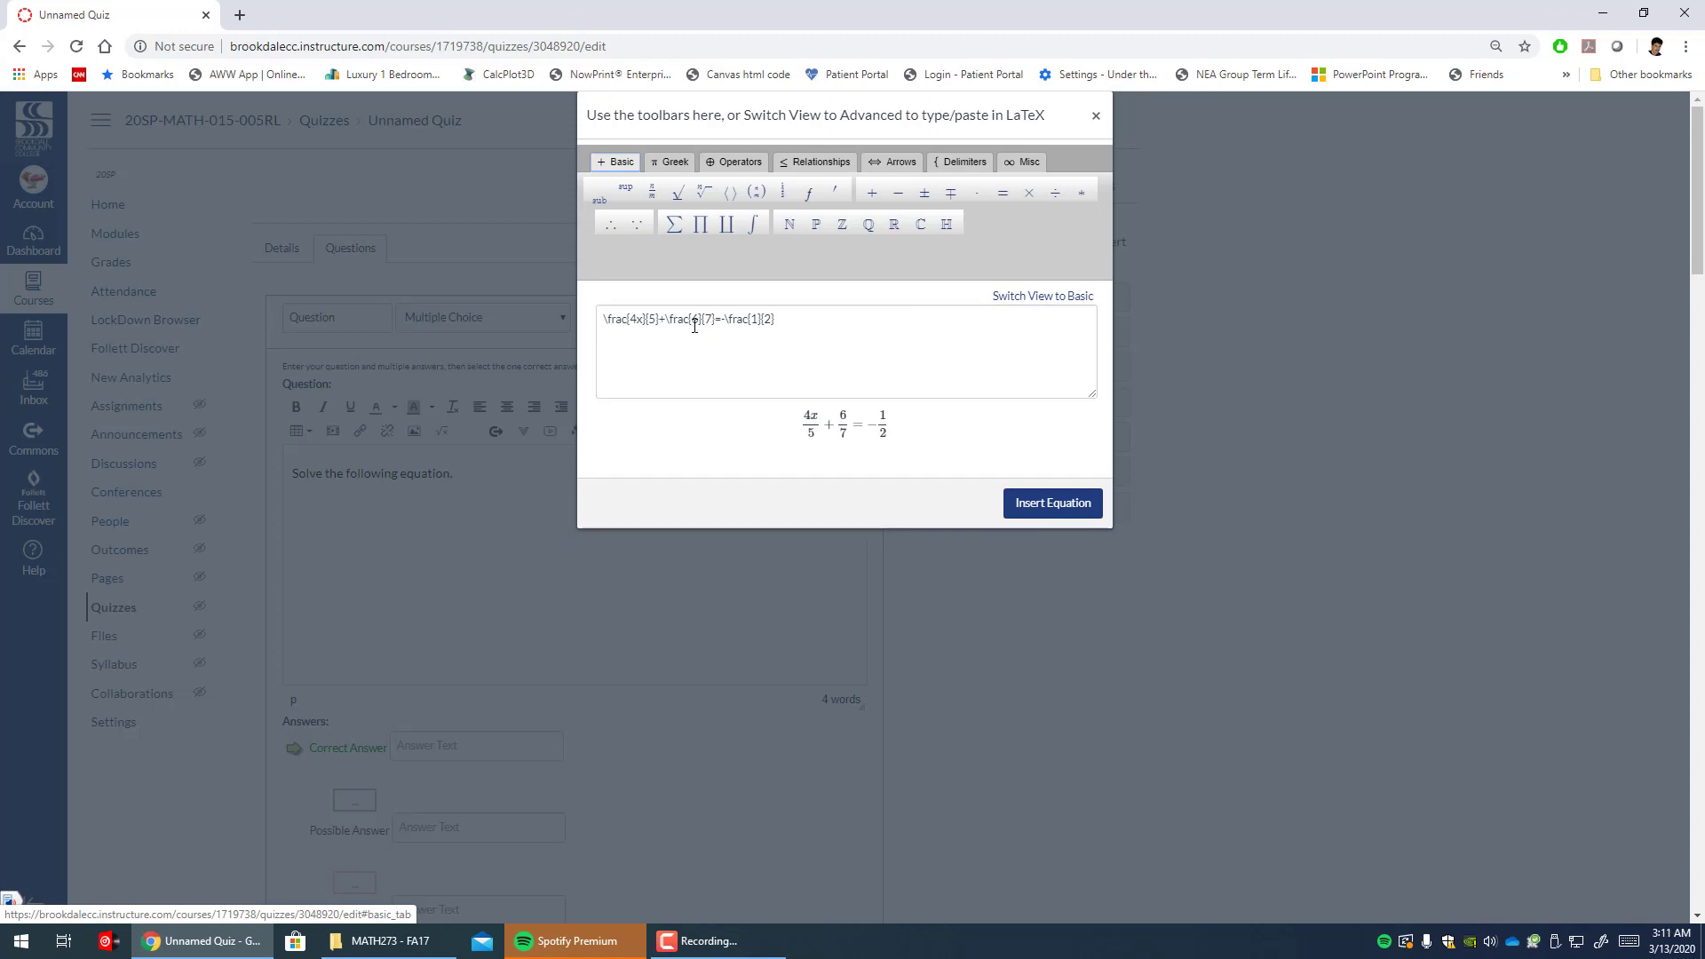
{"action": "left_click", "coordinate": [1003, 298]}
{"action": "left_click", "coordinate": [964, 334]}
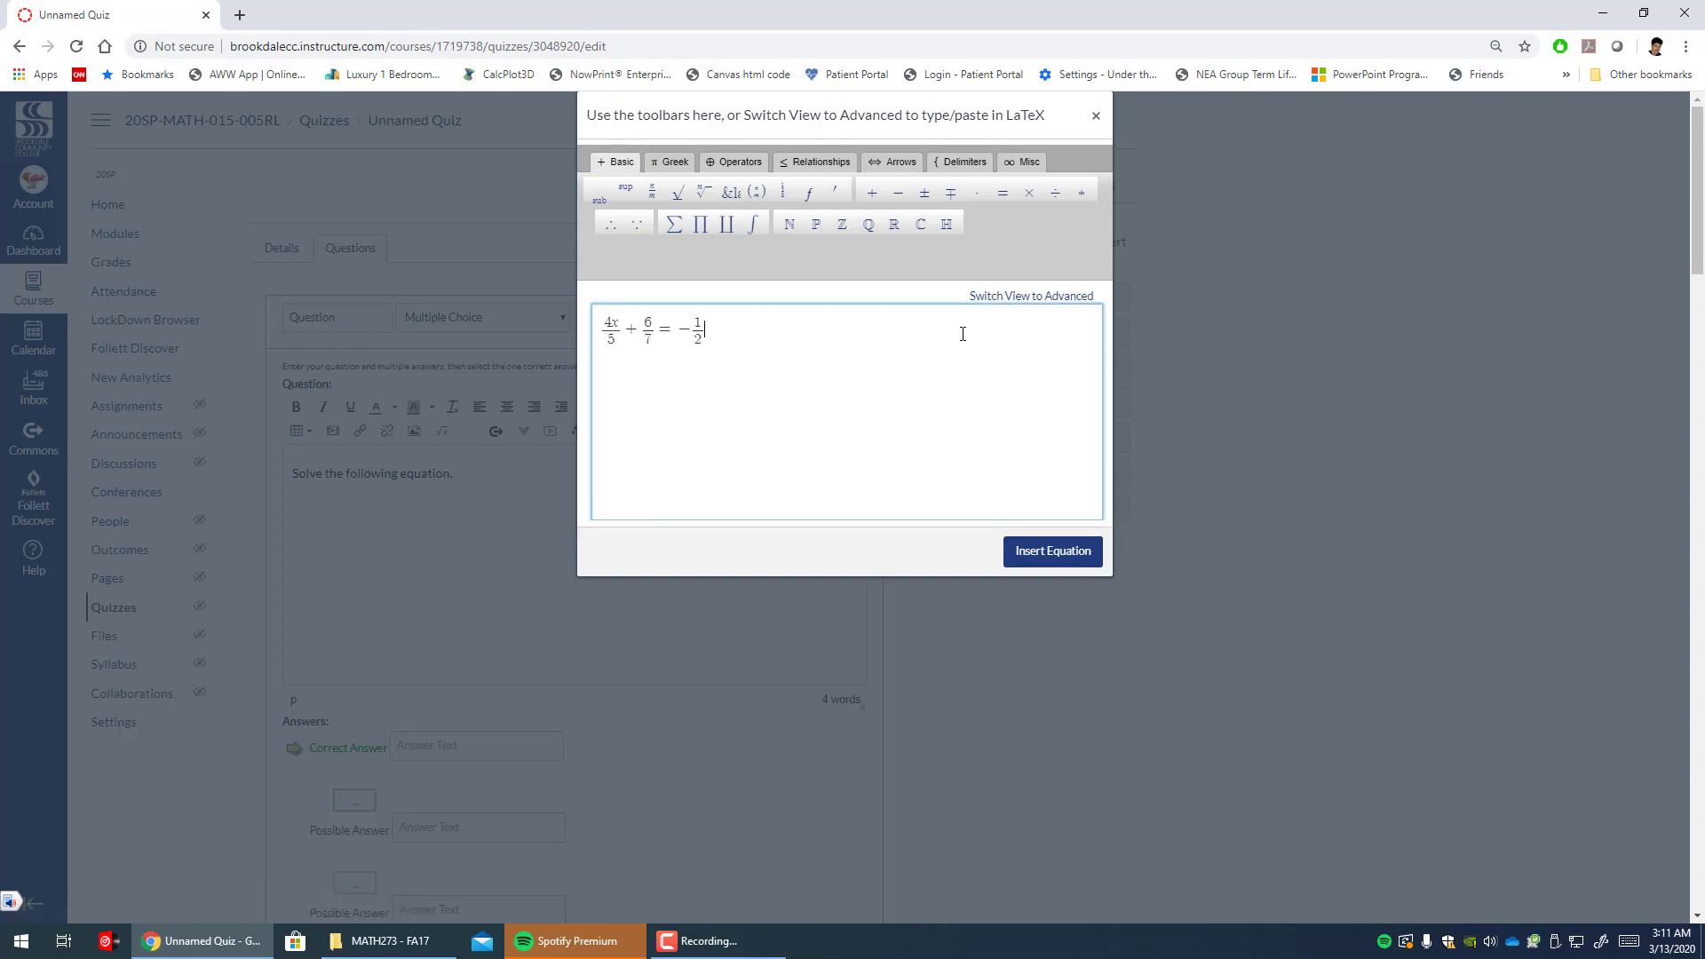
{"action": "left_click", "coordinate": [1026, 558]}
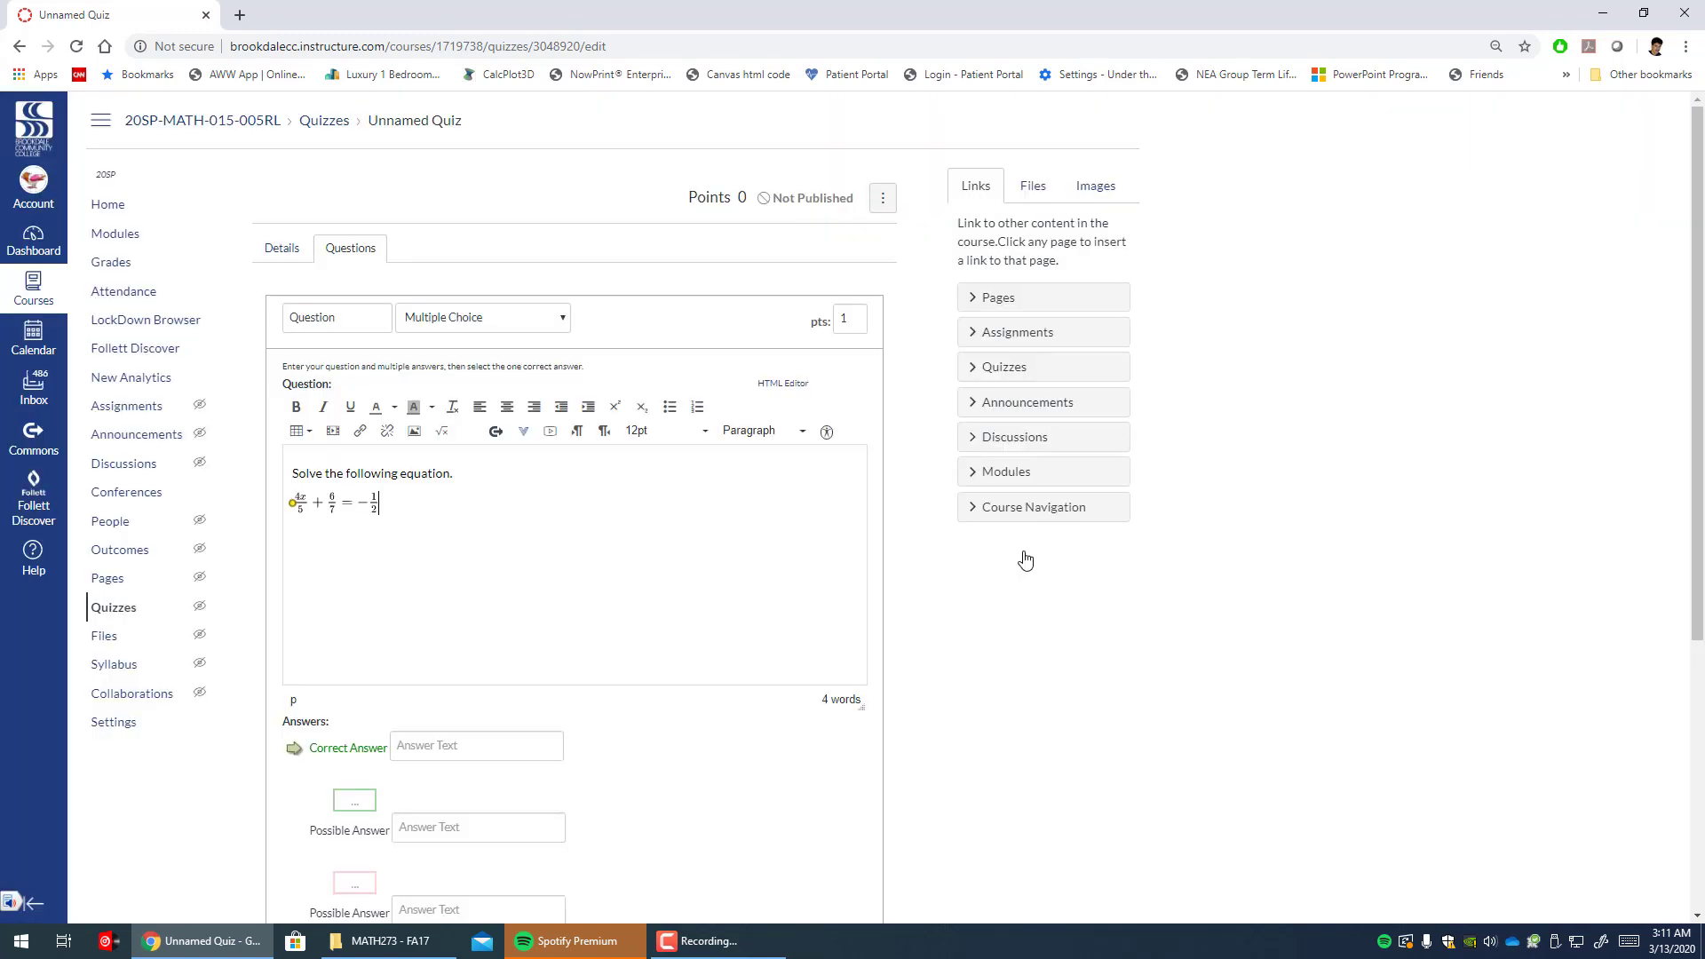
- Enlarge the inserted equation in the question to about twice its size
{"action": "left_click", "coordinate": [364, 505]}
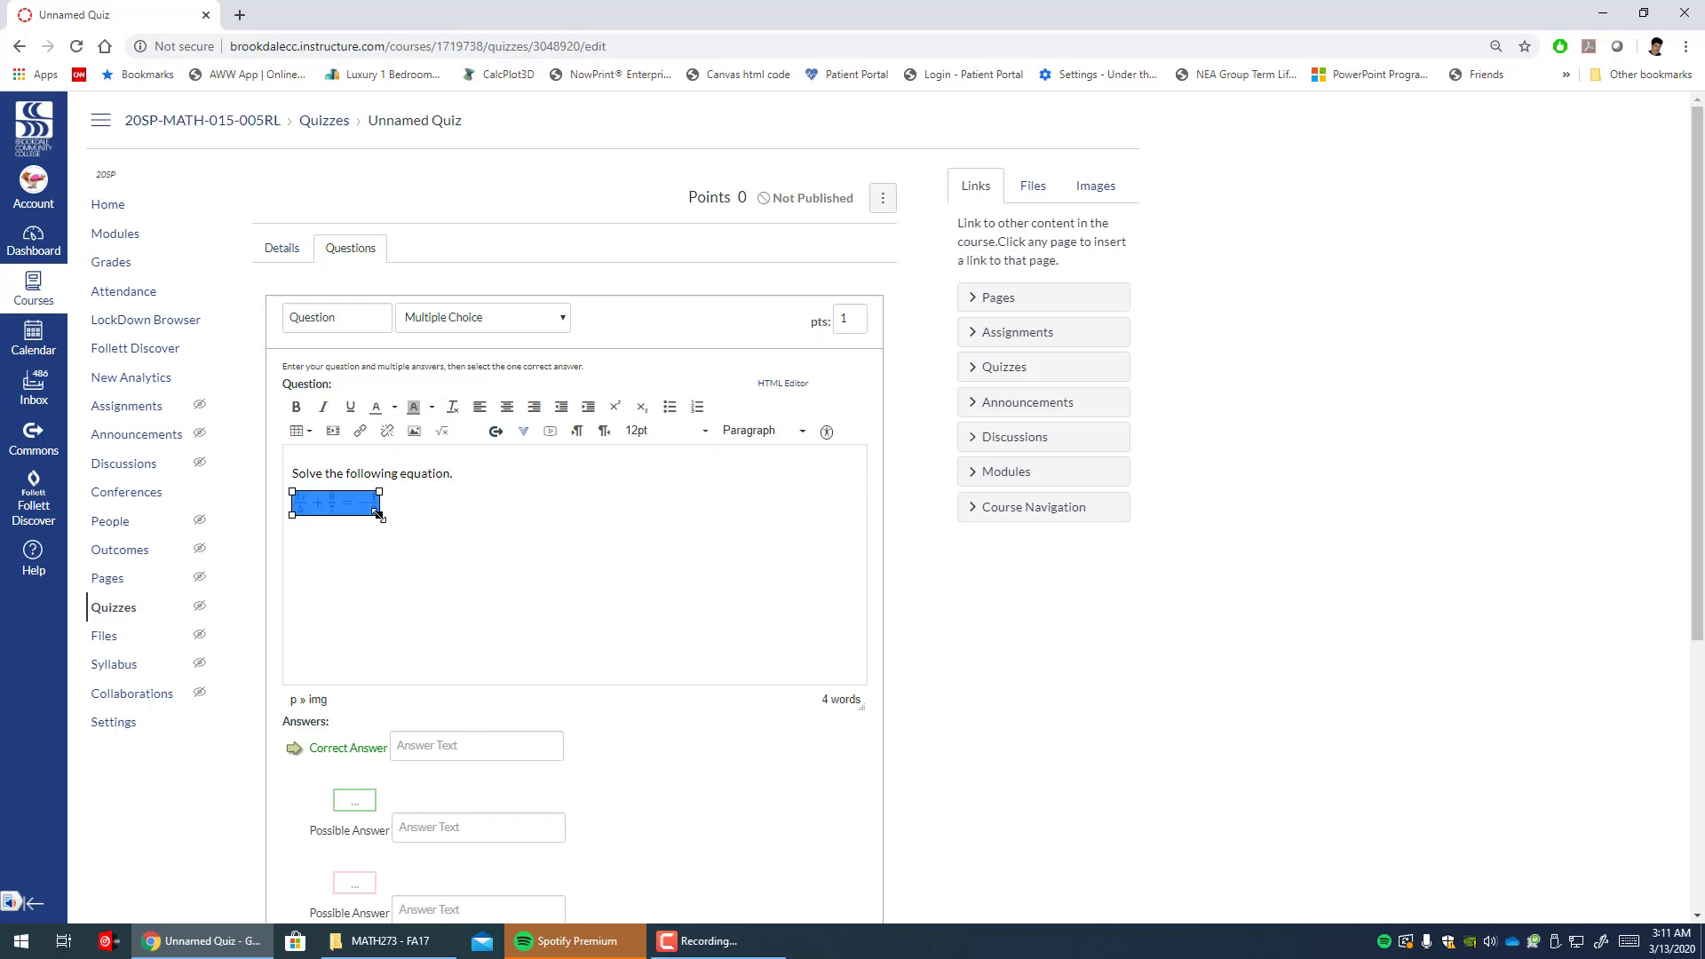
{"action": "left_click_drag", "start_coordinate": [380, 515], "coordinate": [482, 561]}
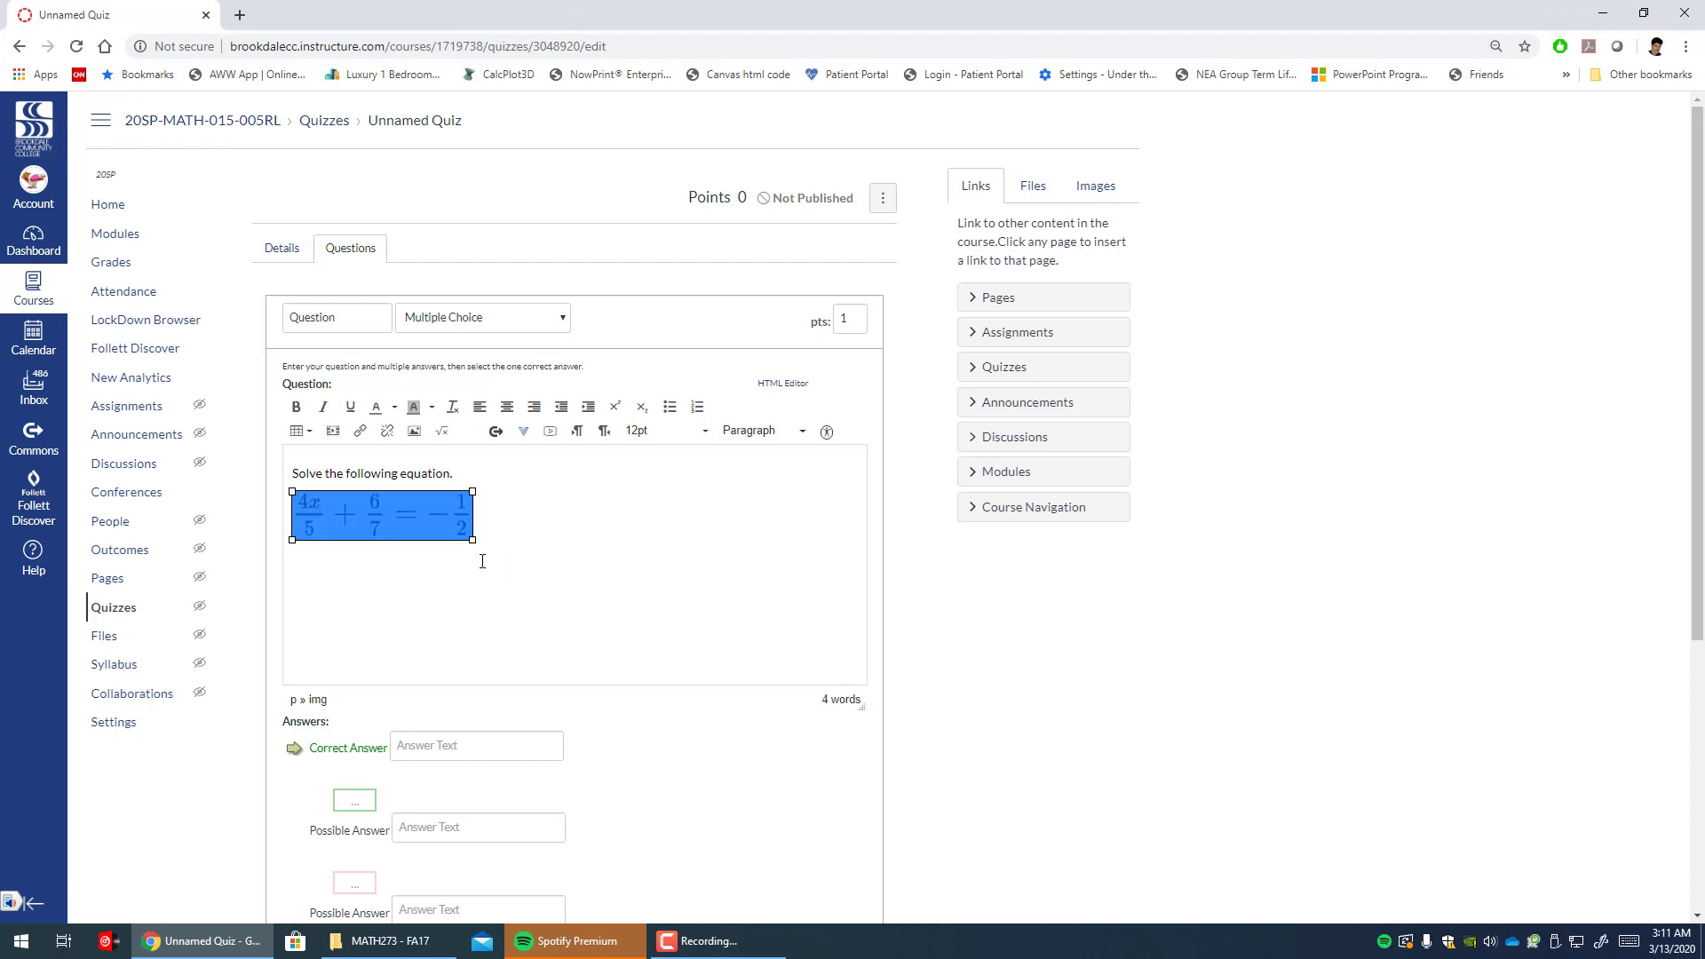
{"action": "left_click", "coordinate": [540, 545]}
- Set the font size of the sentence "Solve the following equation." to 24pt
{"action": "left_click", "coordinate": [475, 468]}
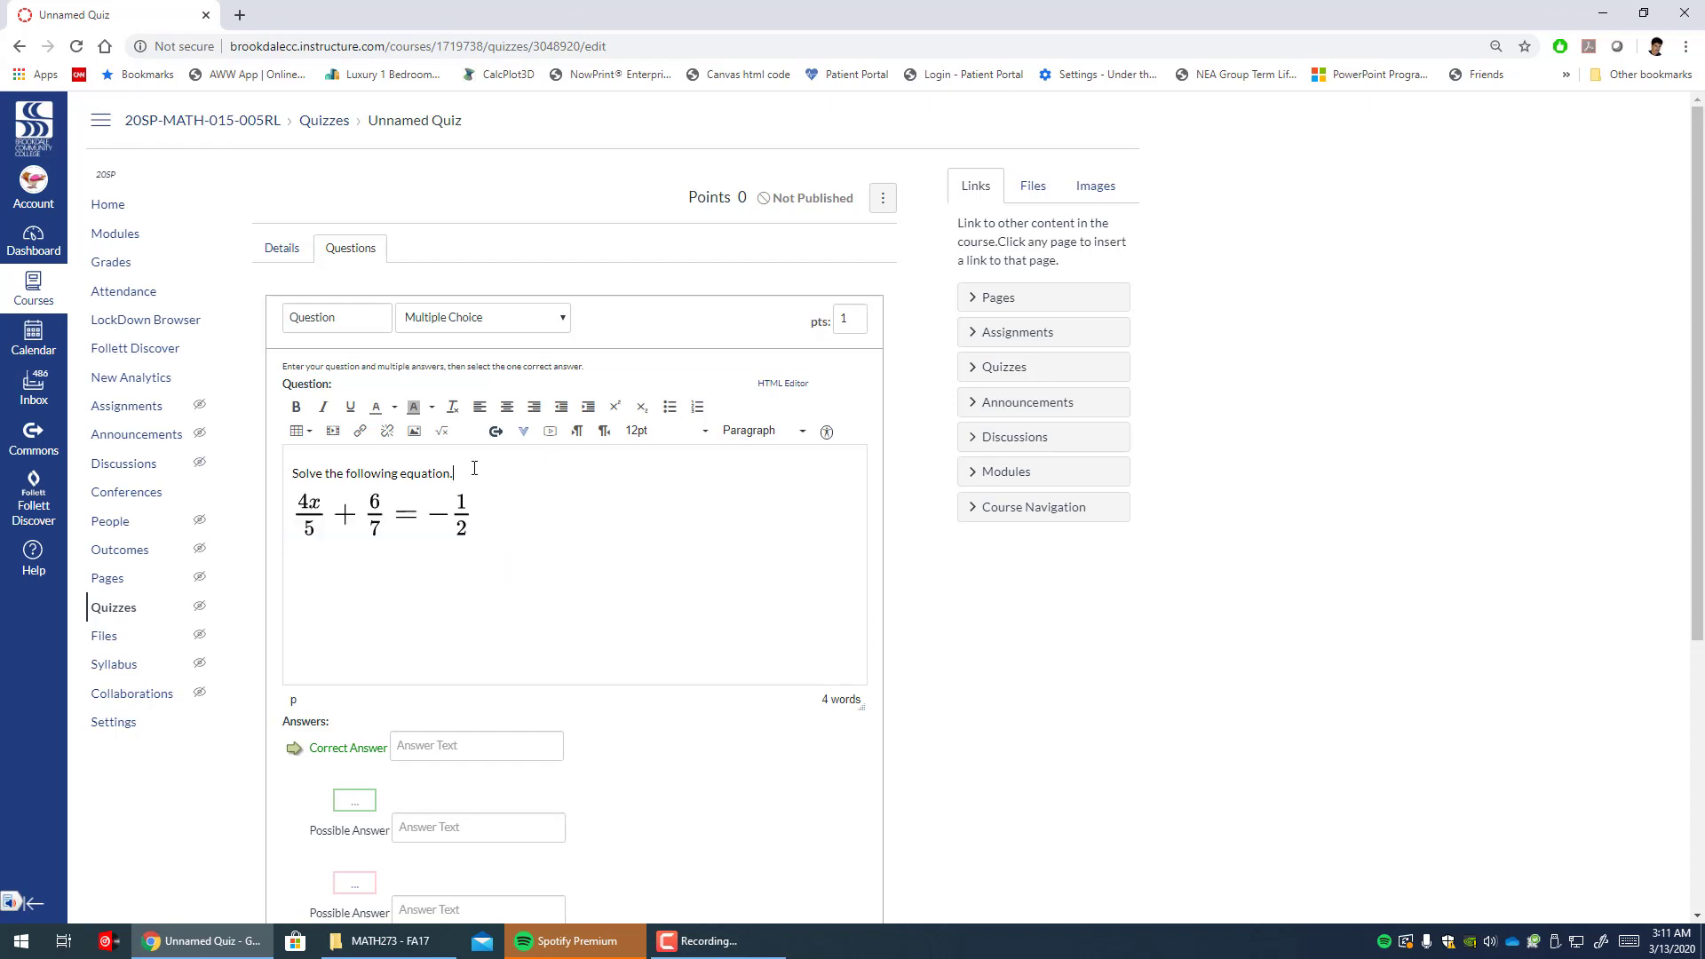
{"action": "triple_click", "coordinate": [474, 468]}
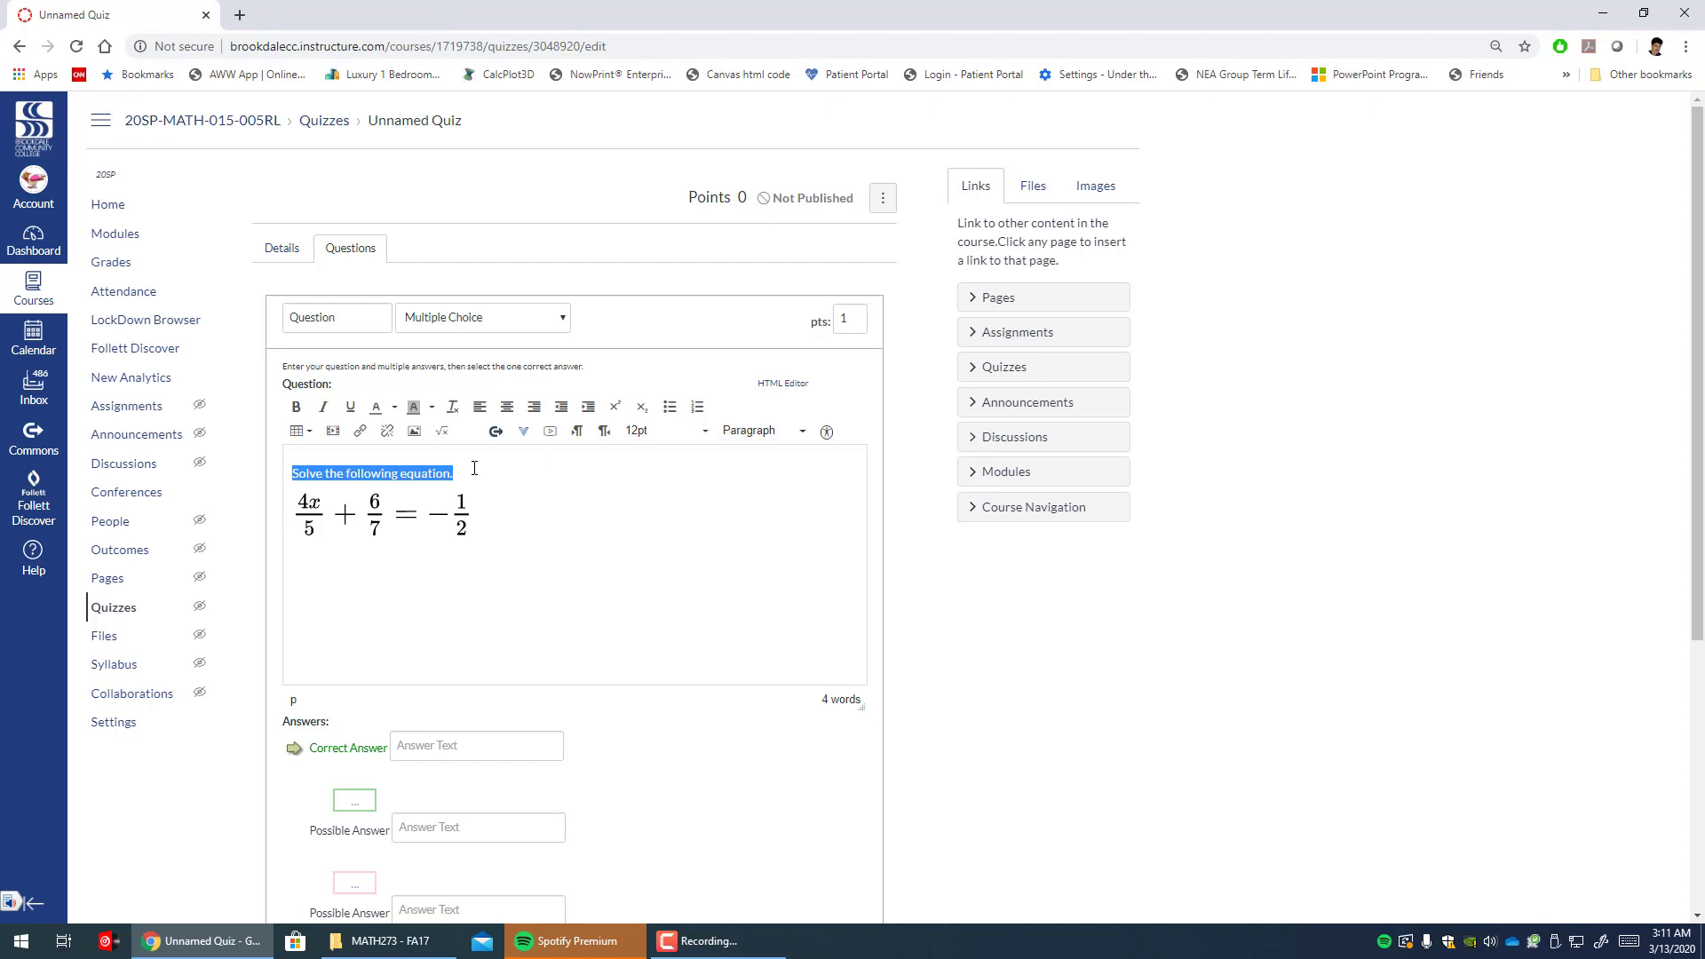
{"action": "left_click", "coordinate": [689, 432]}
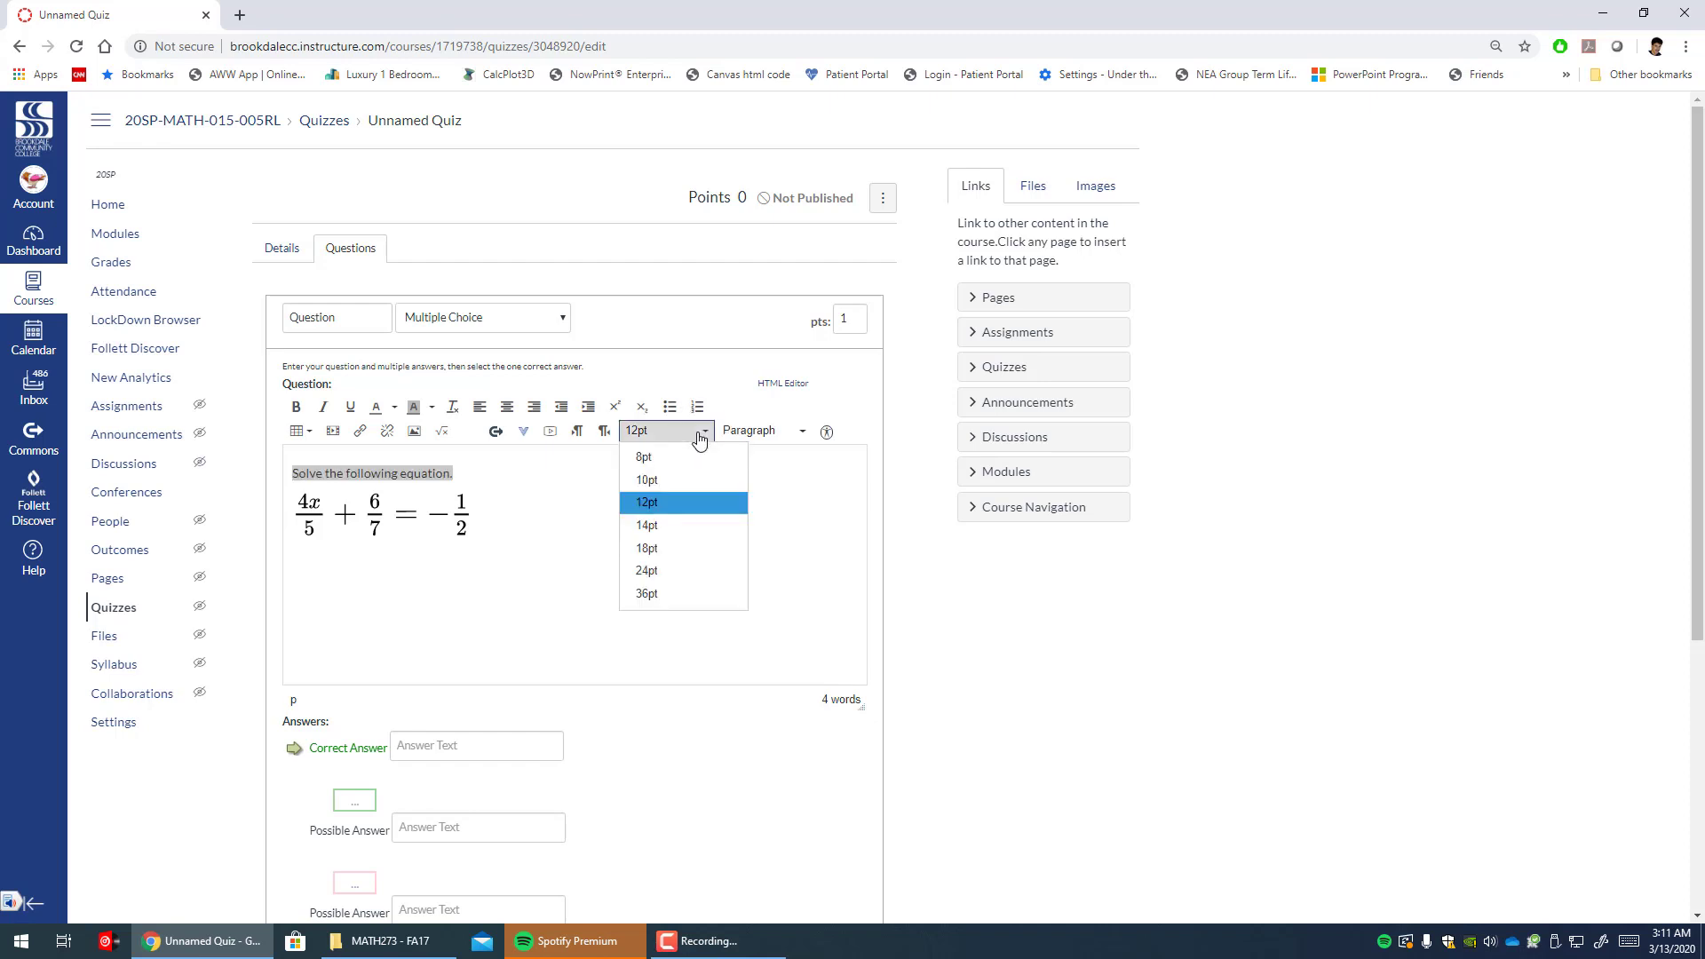
{"action": "left_click", "coordinate": [707, 570]}
{"action": "left_click", "coordinate": [694, 551]}
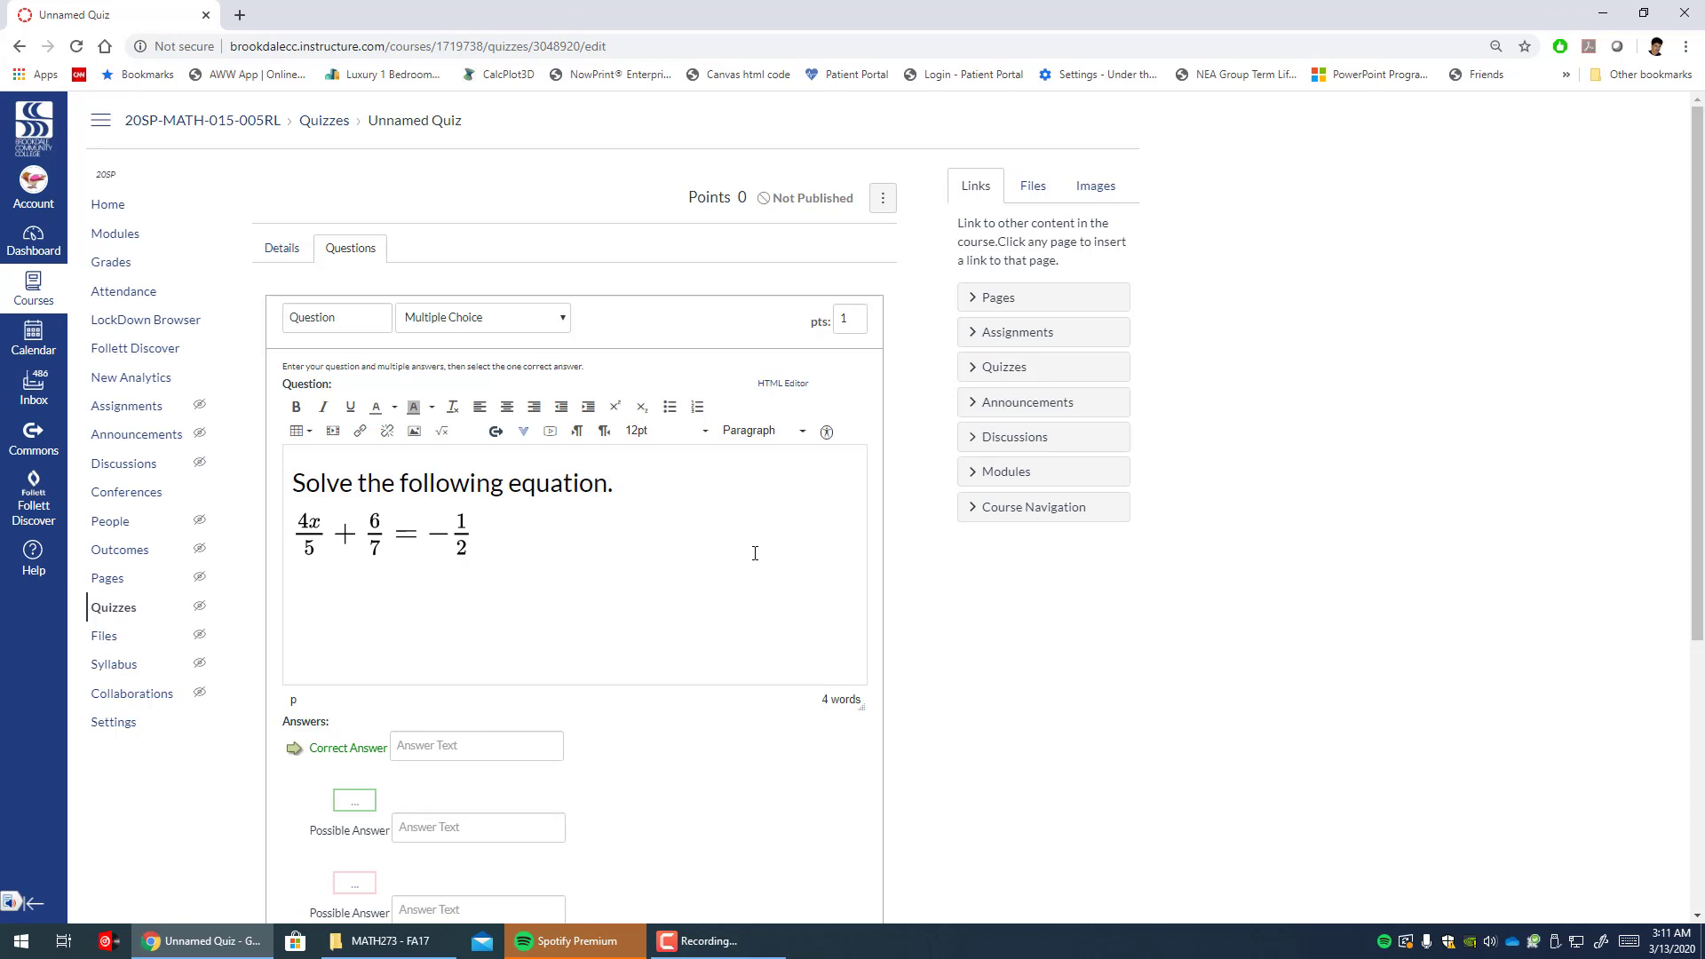
- Enter "x=-2/3" as the correct answer of the equation question
{"action": "scroll", "coordinate": [752, 576], "scroll_direction": "down", "scroll_amount": 3}
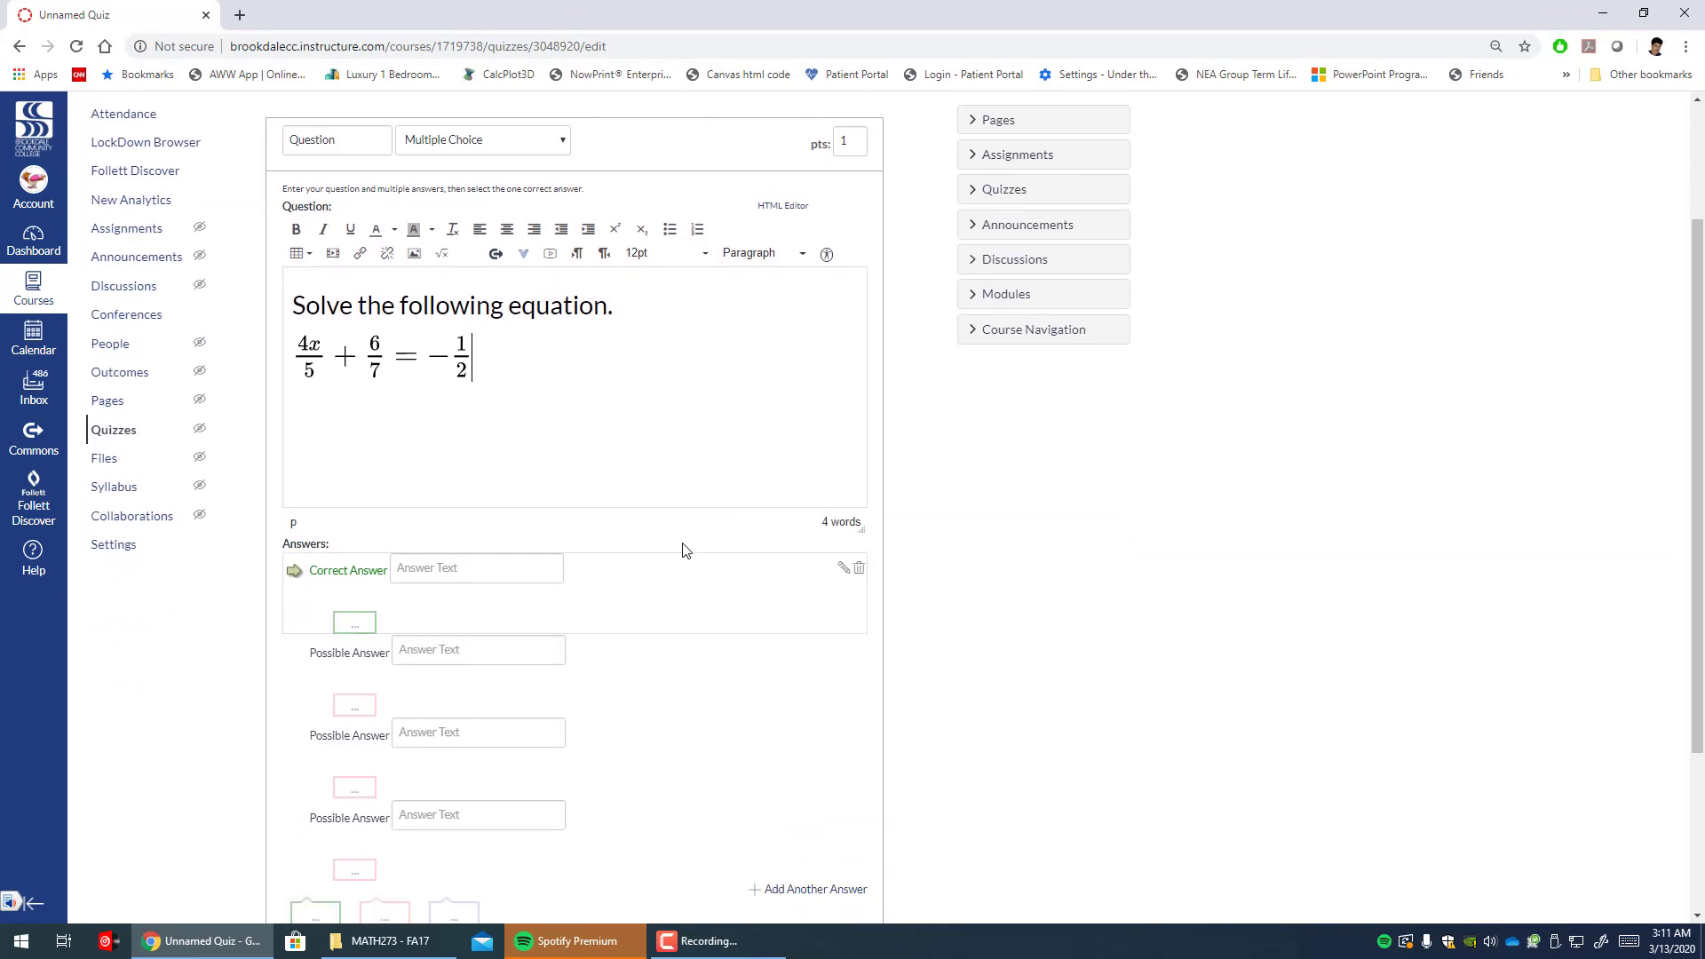
{"action": "left_click", "coordinate": [532, 473]}
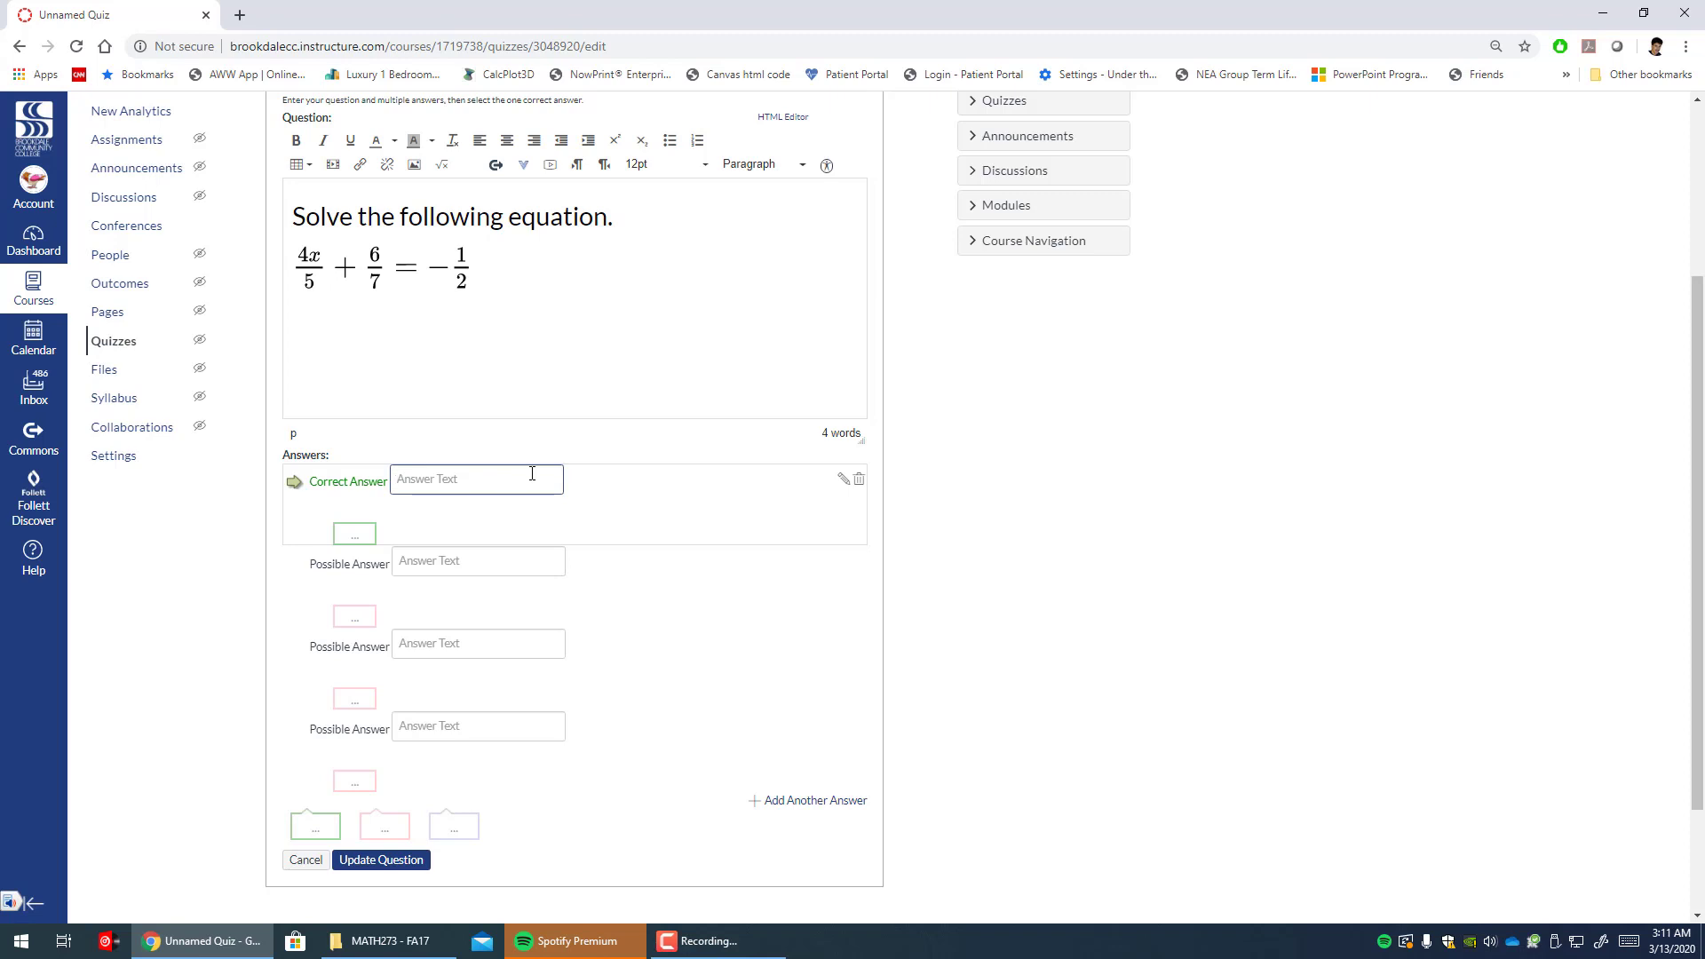
{"action": "type", "text": "x"}
{"action": "key", "text": "BackSpace"}
{"action": "type", "text": "=-2/3"}
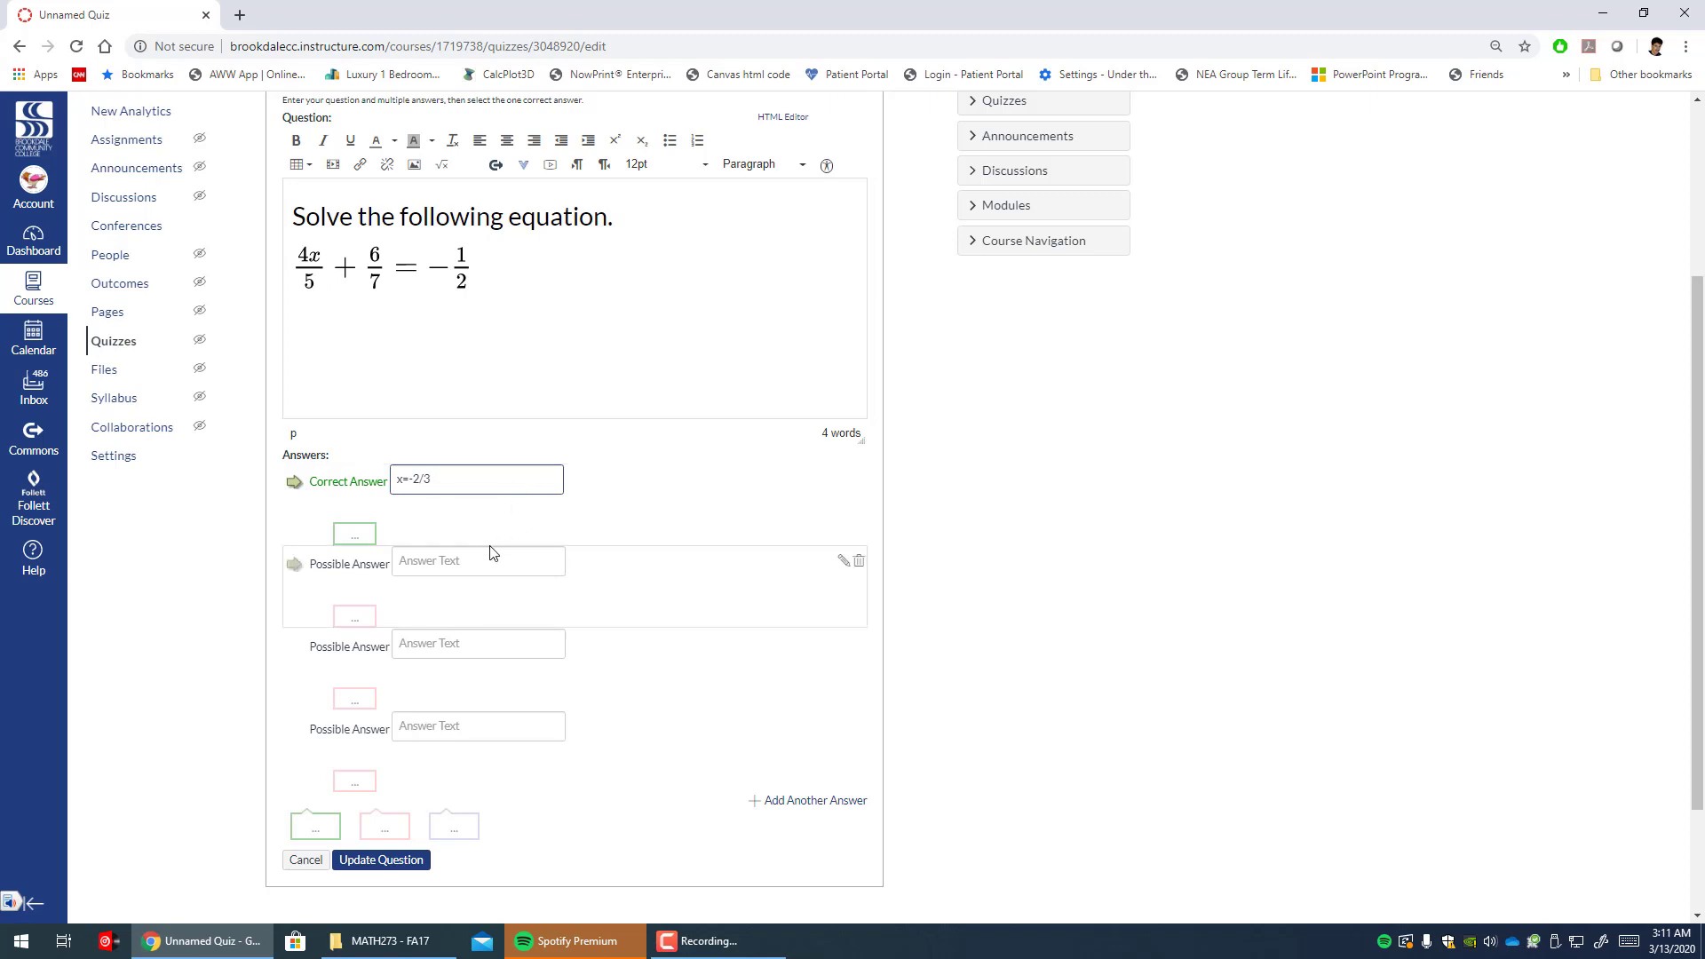
- Enter "x=-4" and "x=4/5" as the wrong answers and remove the empty fourth answer
{"action": "left_click", "coordinate": [462, 558]}
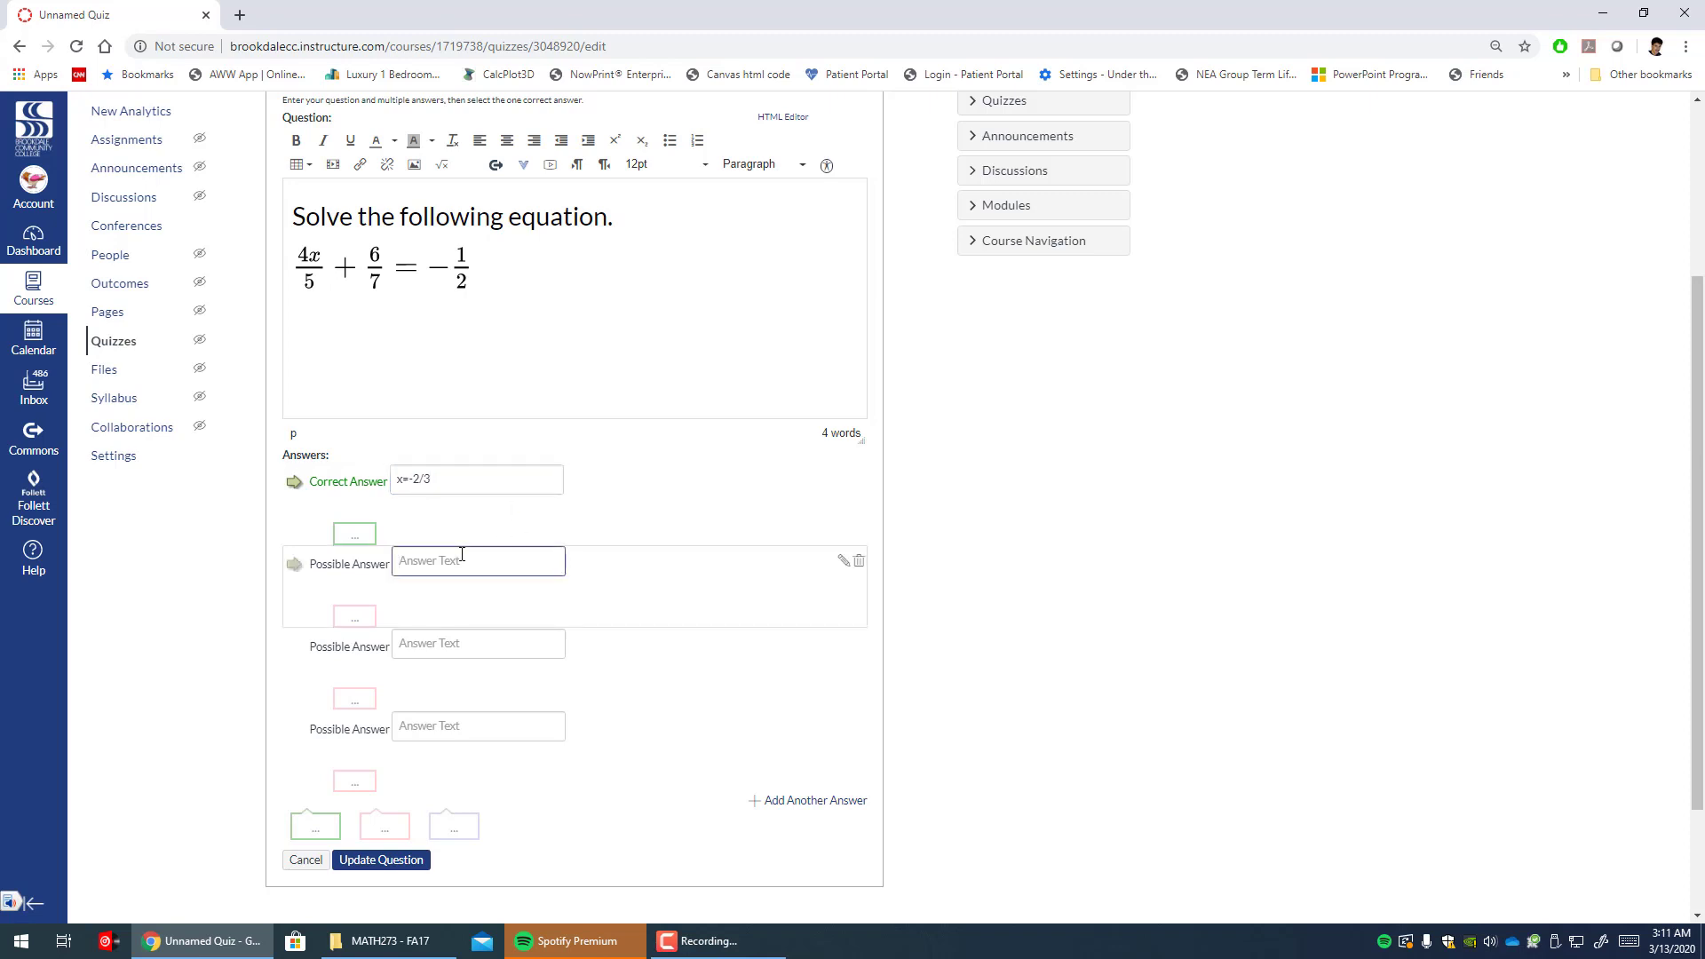
{"action": "type", "text": "x=-4"}
{"action": "left_click", "coordinate": [438, 653]}
{"action": "type", "text": "x"}
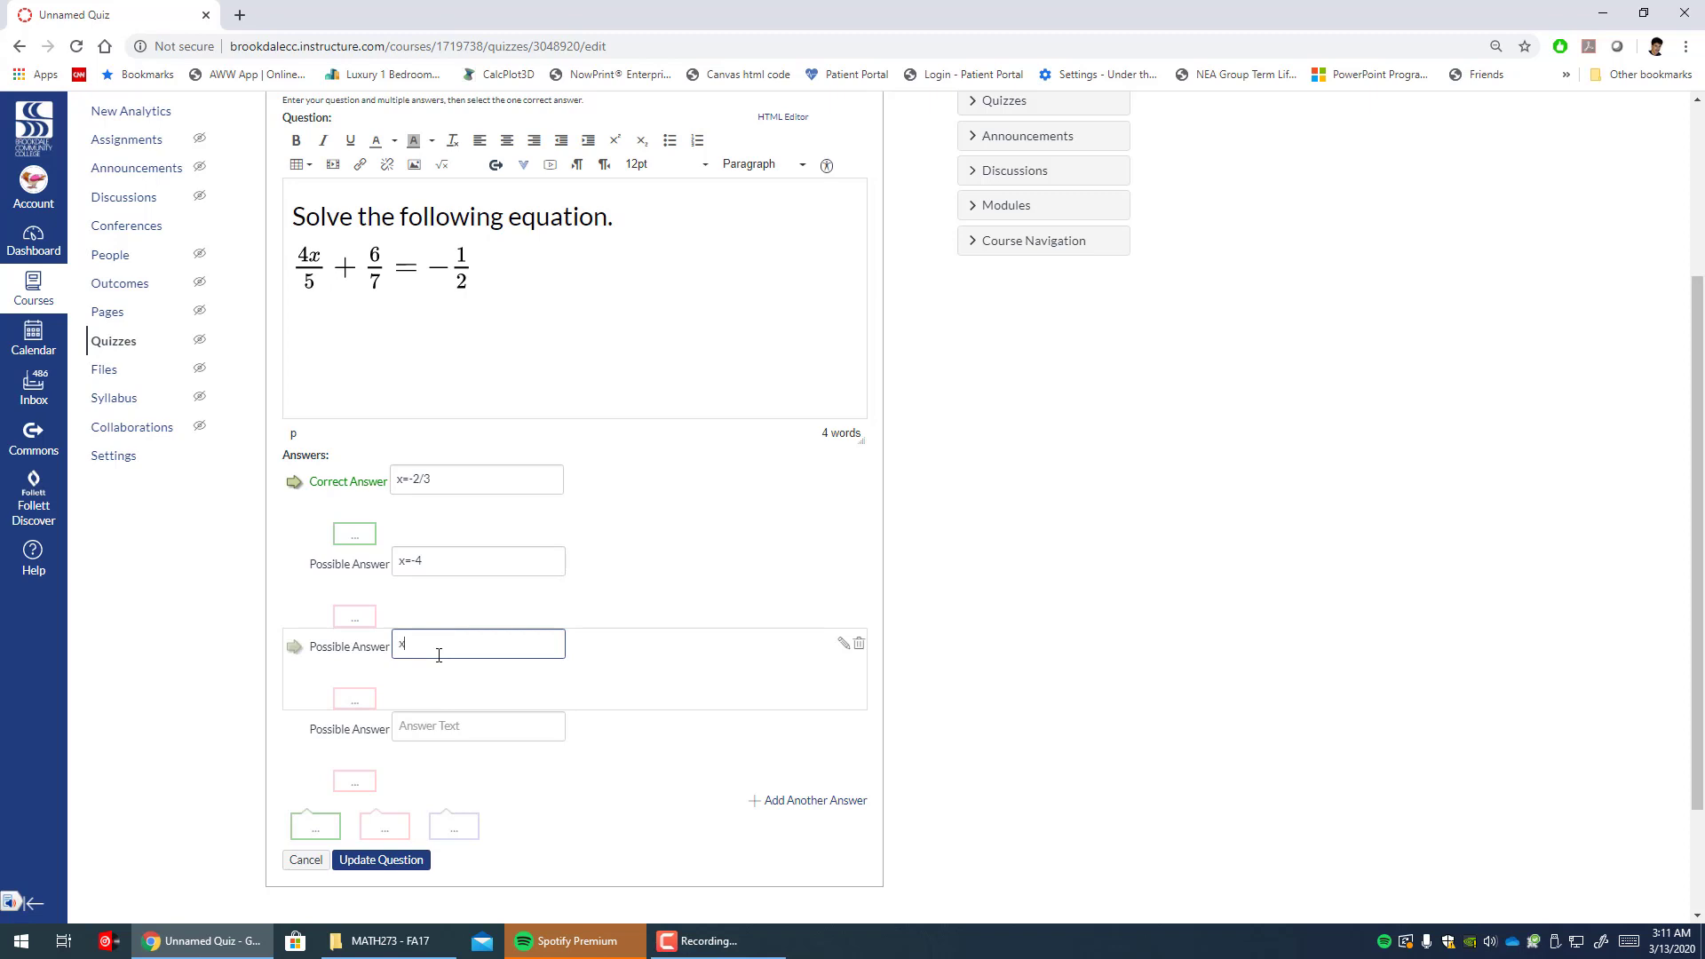
{"action": "type", "text": "=4/5"}
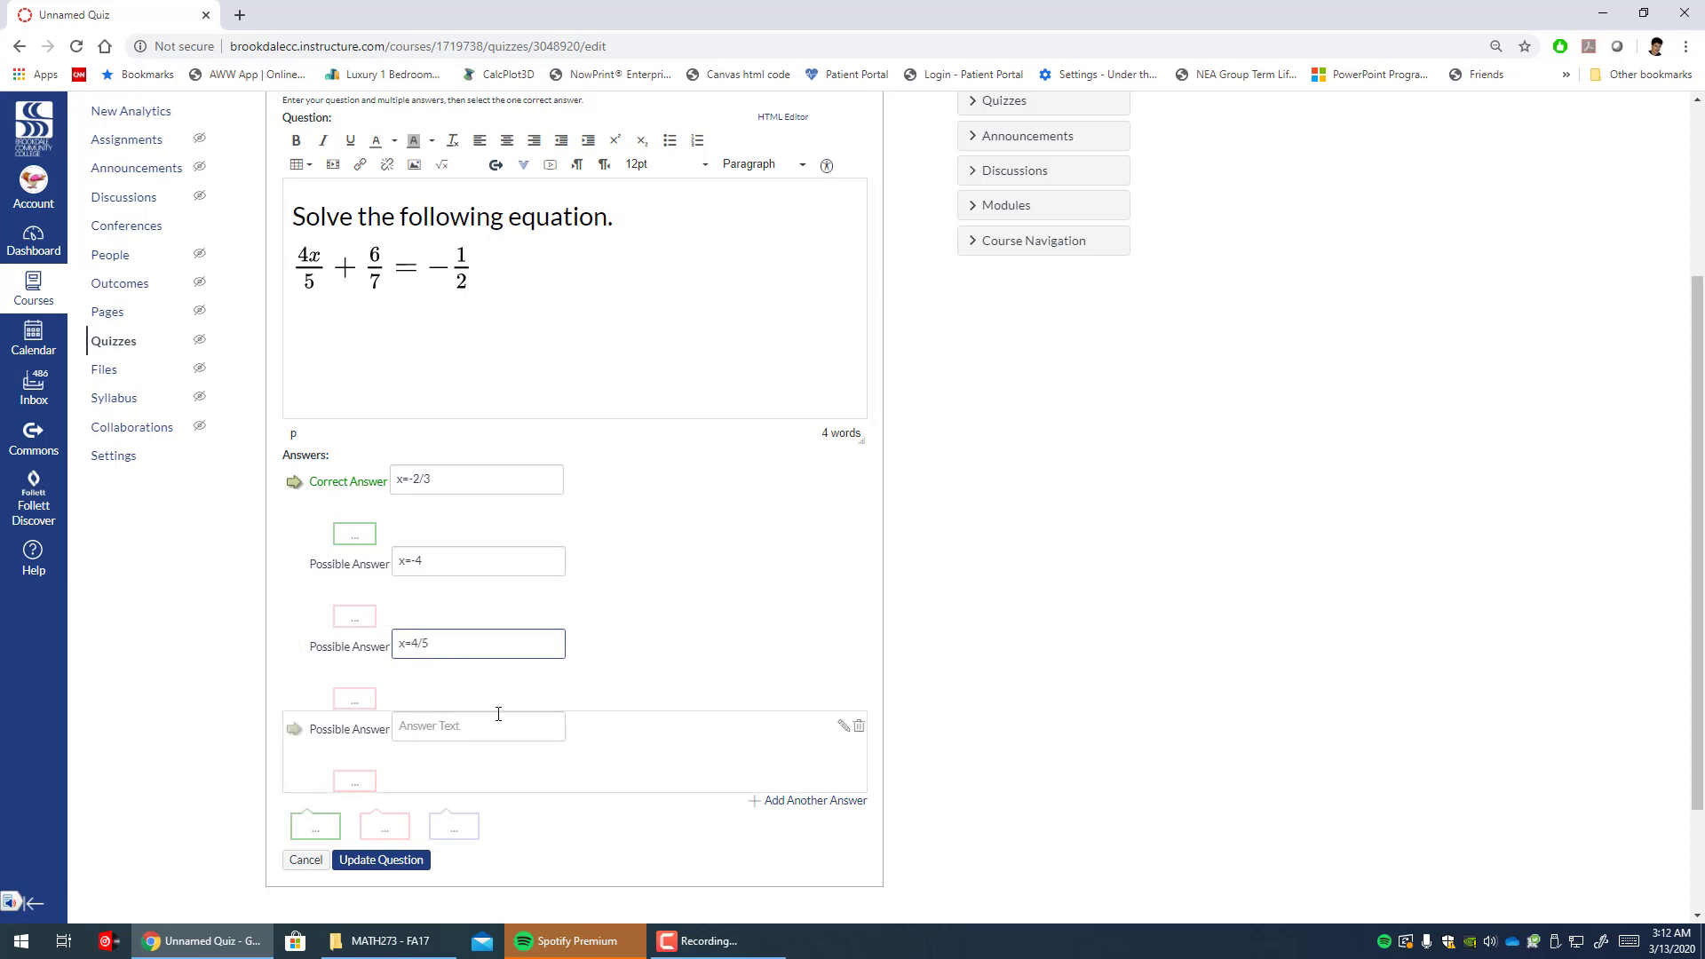
{"action": "type", "text": "x"}
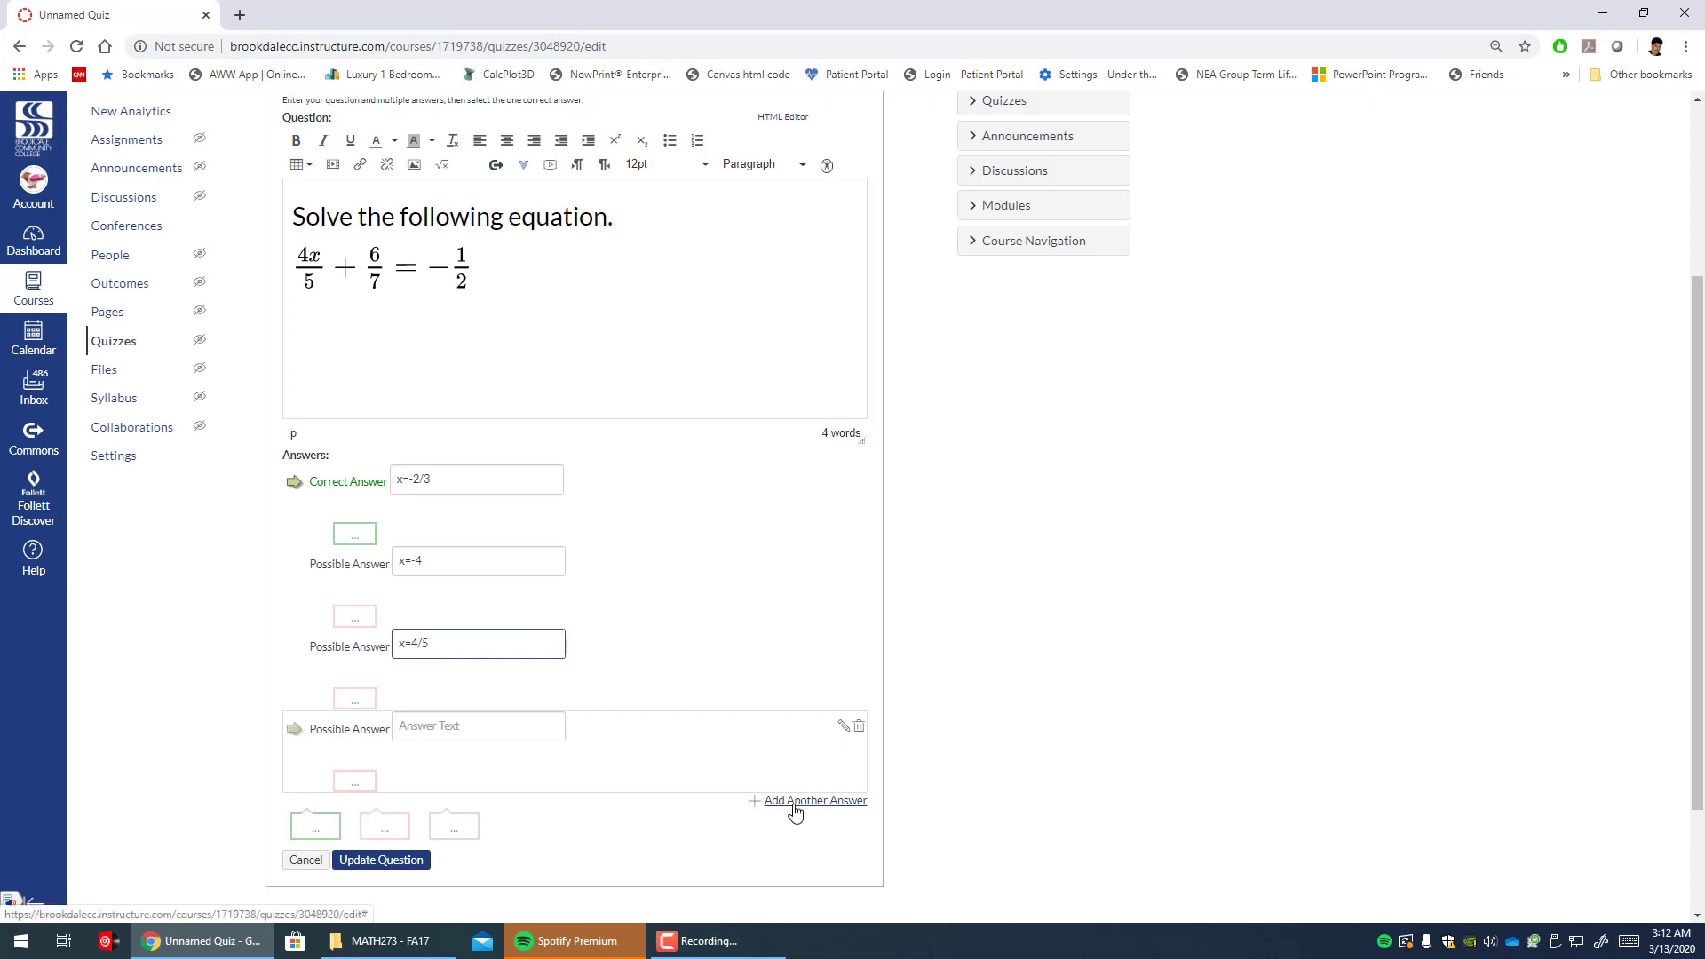
{"action": "left_click", "coordinate": [859, 728]}
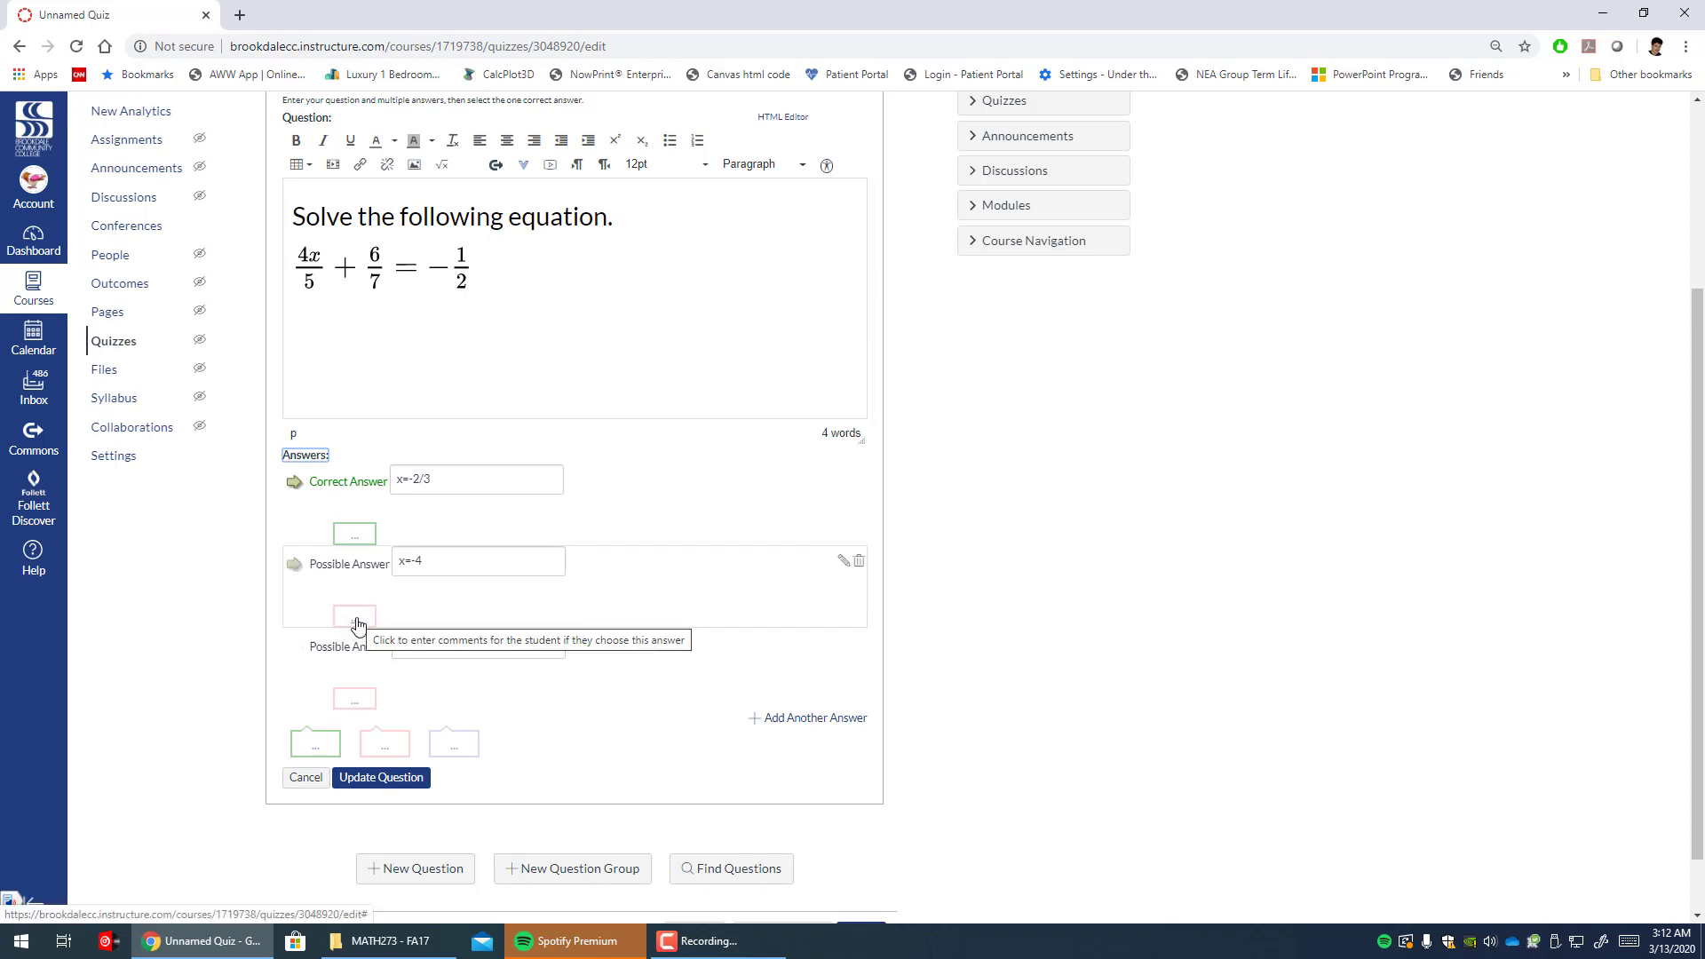
- Add the comment "Don't forget about the denominator." to the possible answer x=-4
{"action": "left_click", "coordinate": [438, 563]}
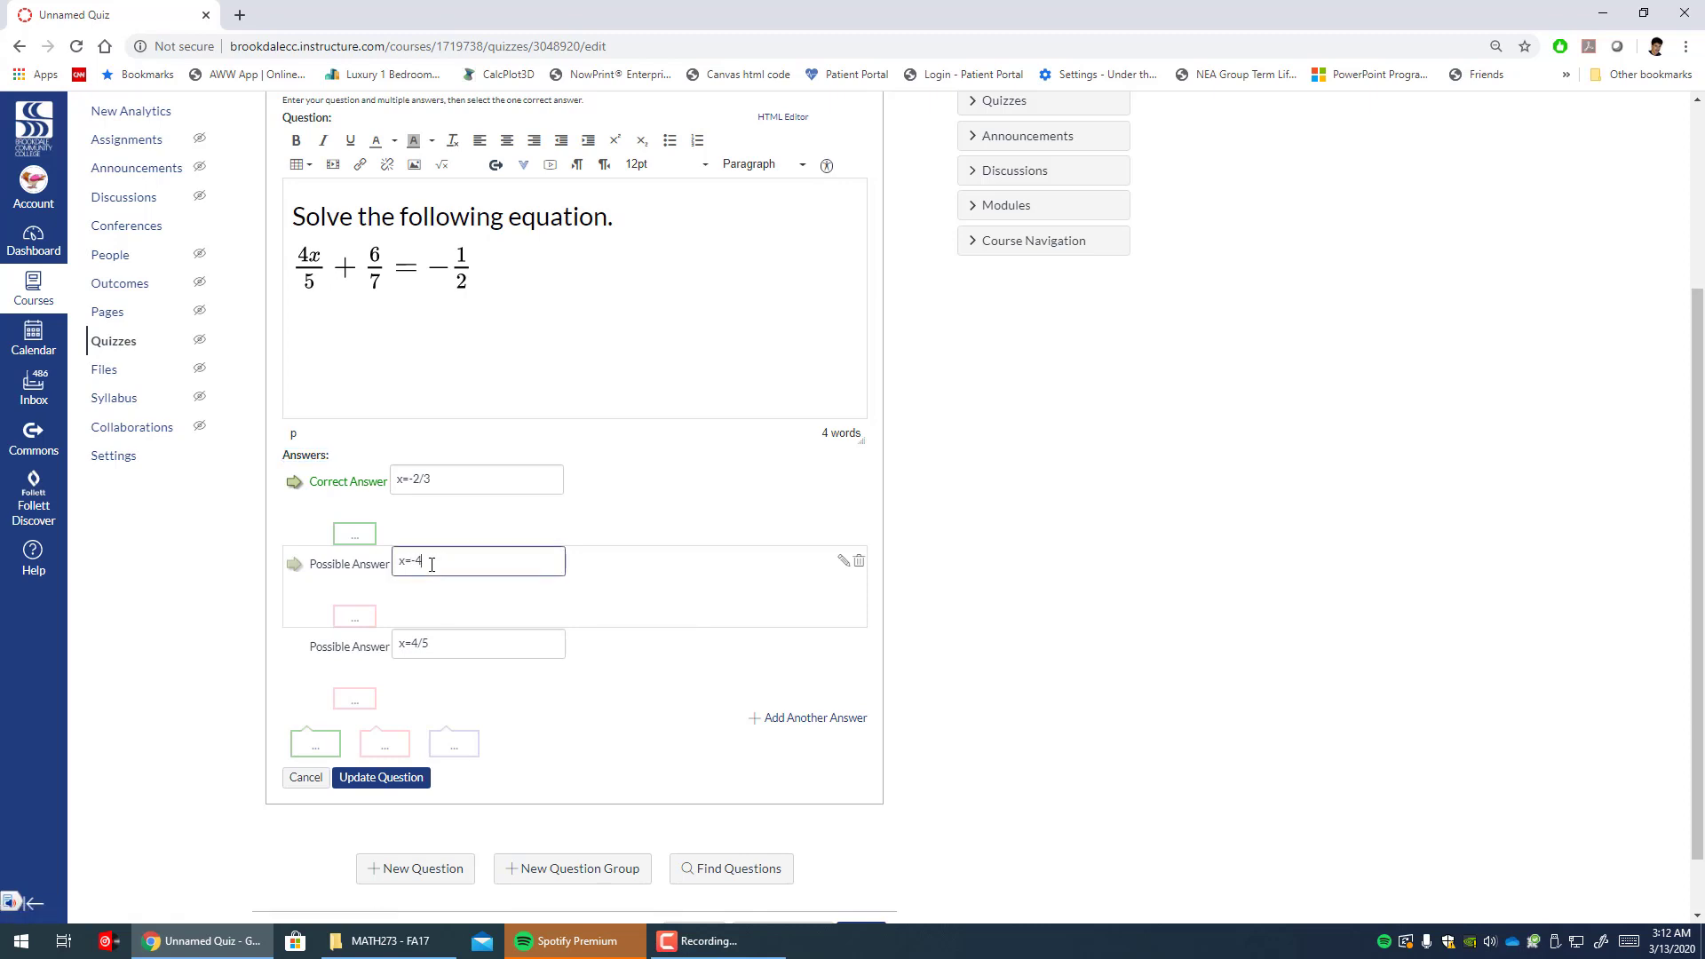
{"action": "left_click", "coordinate": [354, 619]}
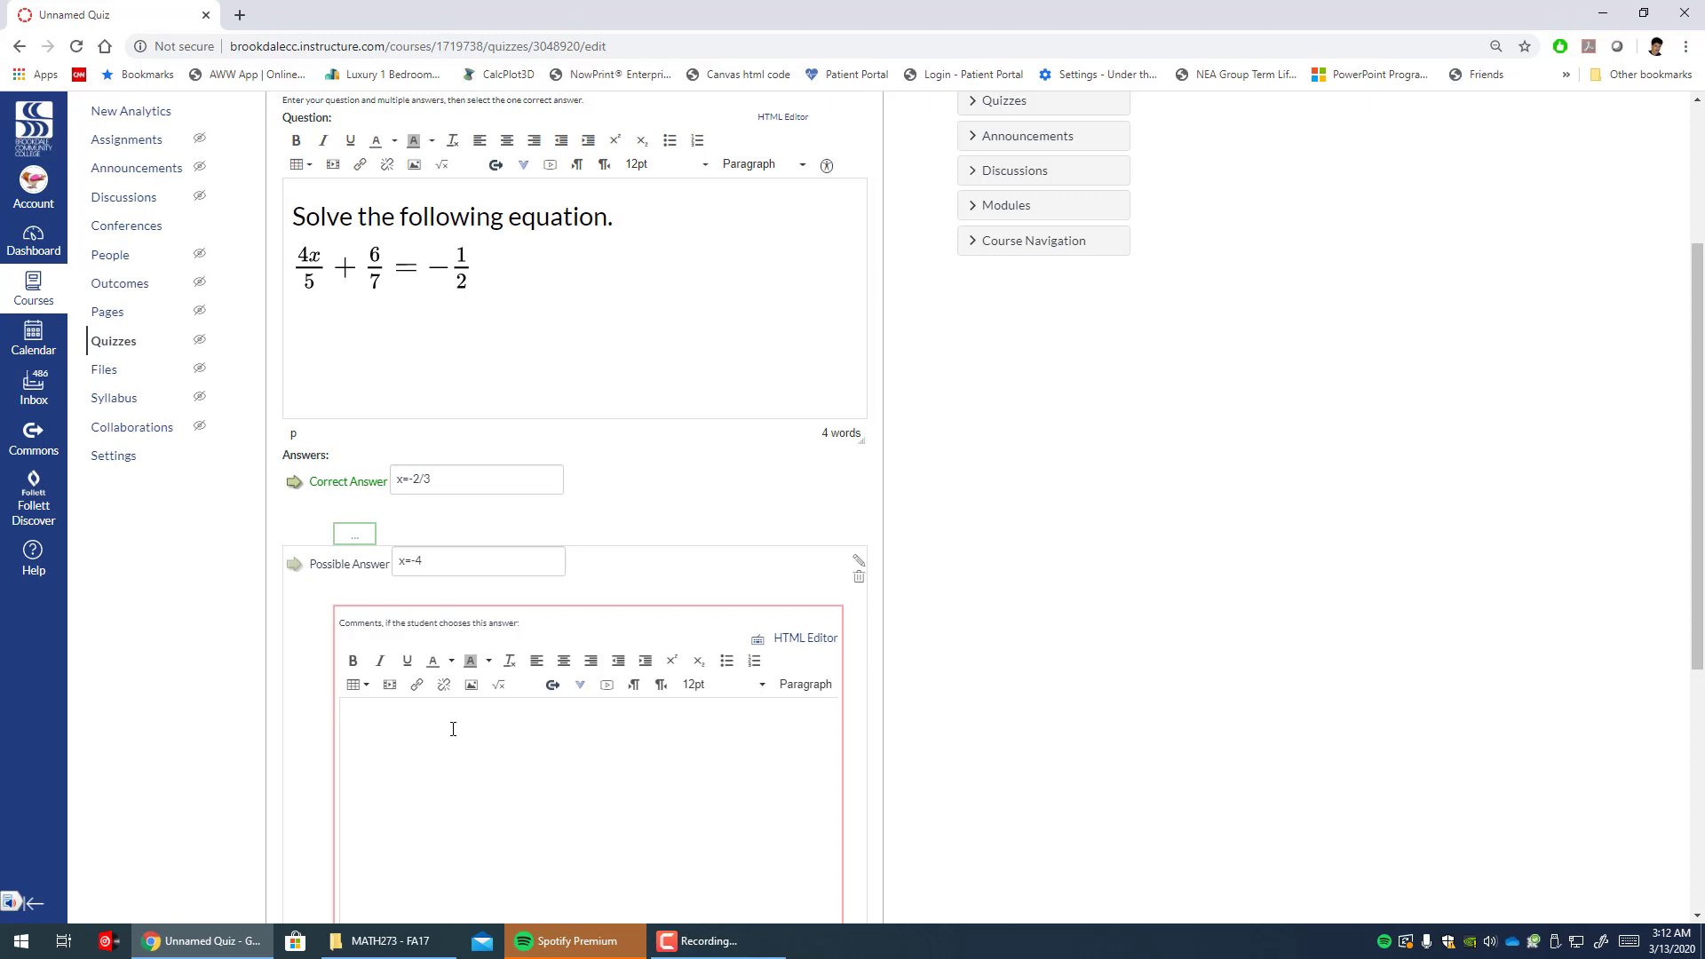
{"action": "type", "text": "Don't forget about the denominator."}
{"action": "scroll", "coordinate": [453, 728], "scroll_direction": "down", "scroll_amount": 2}
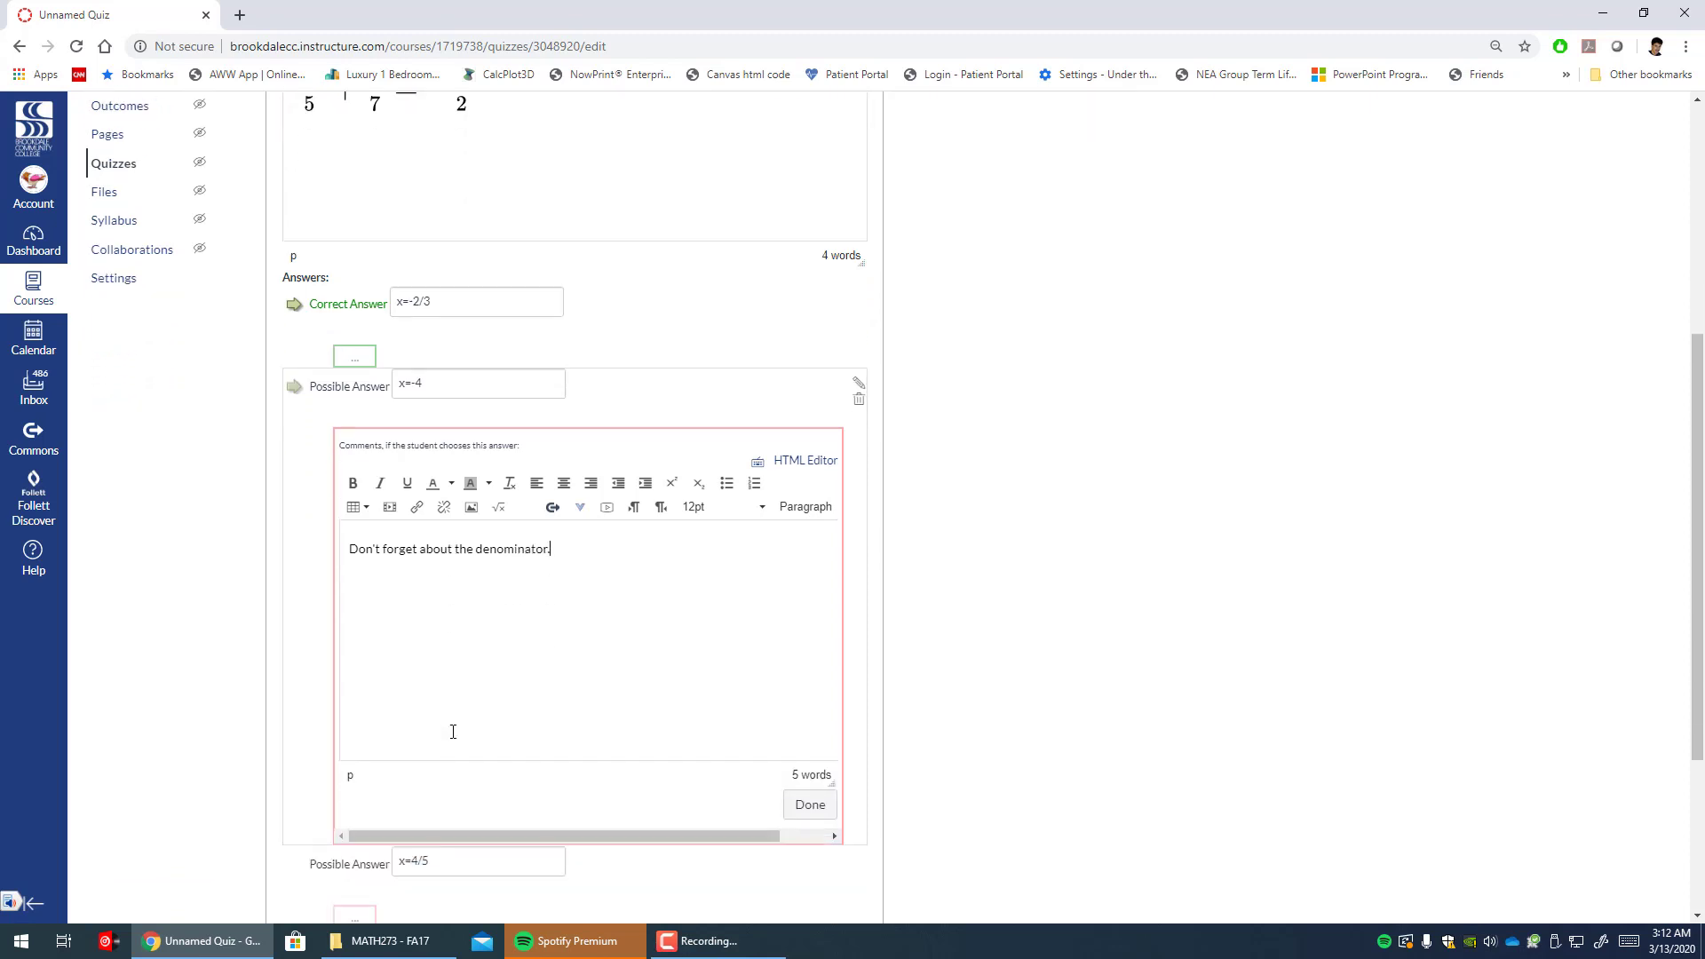
{"action": "left_click", "coordinate": [809, 805]}
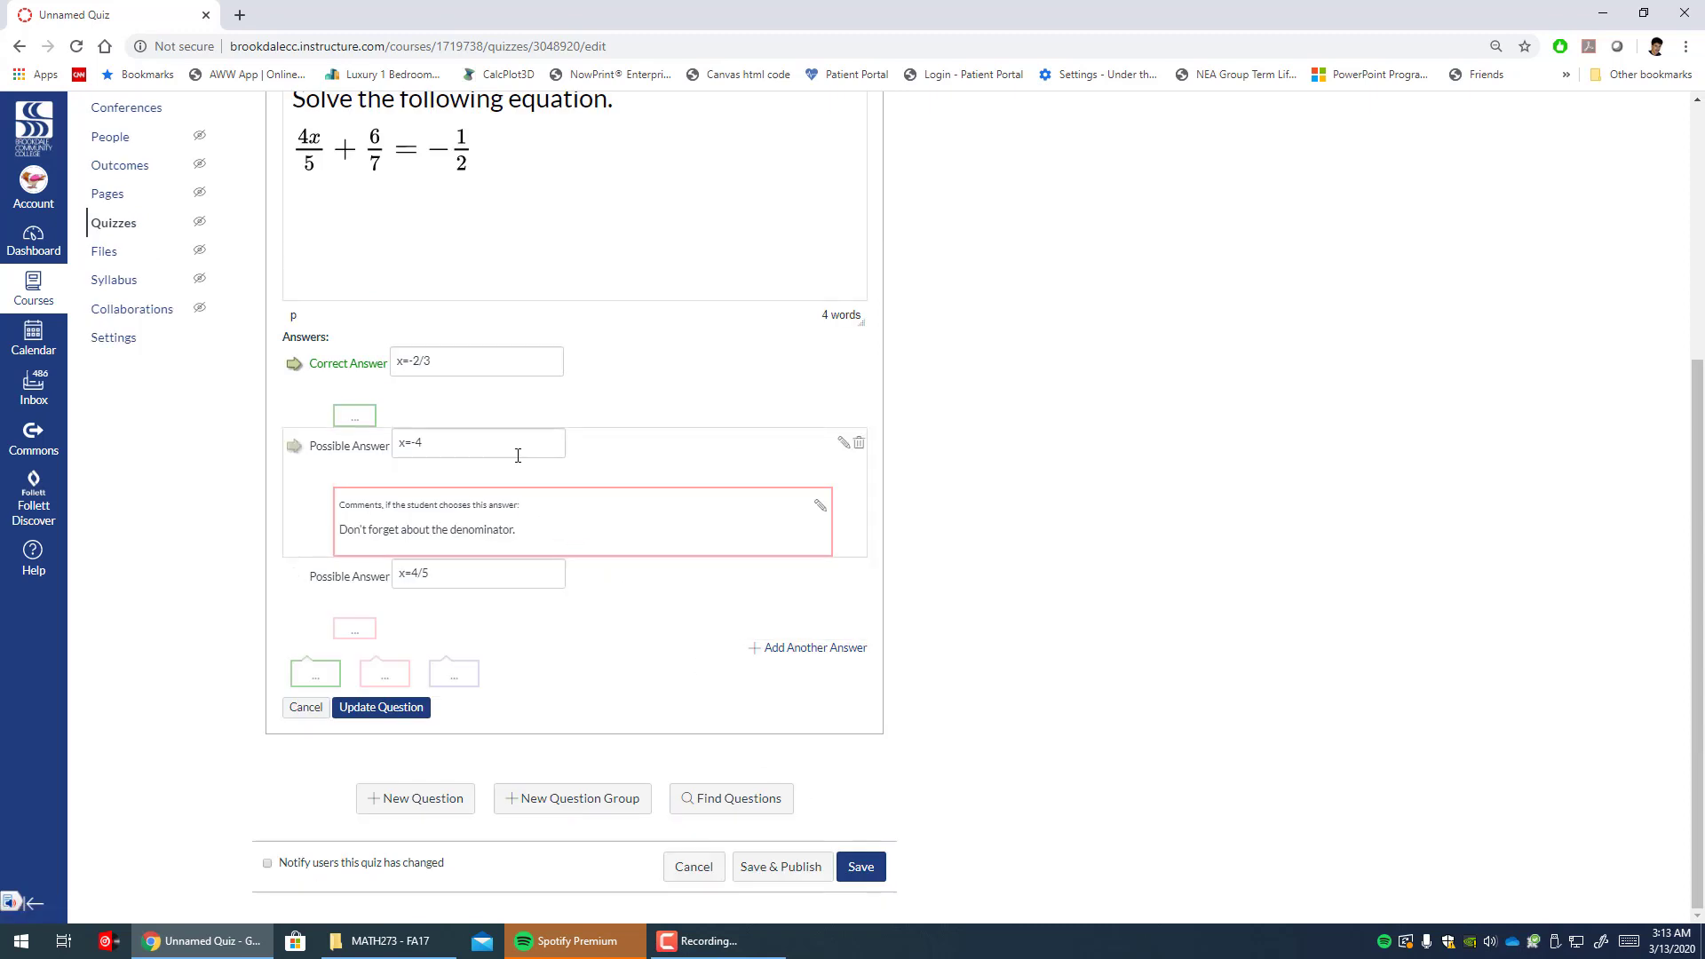
- Add the question's wrong answer comment "Make sure you look back at your notes!"
{"action": "left_click", "coordinate": [384, 677]}
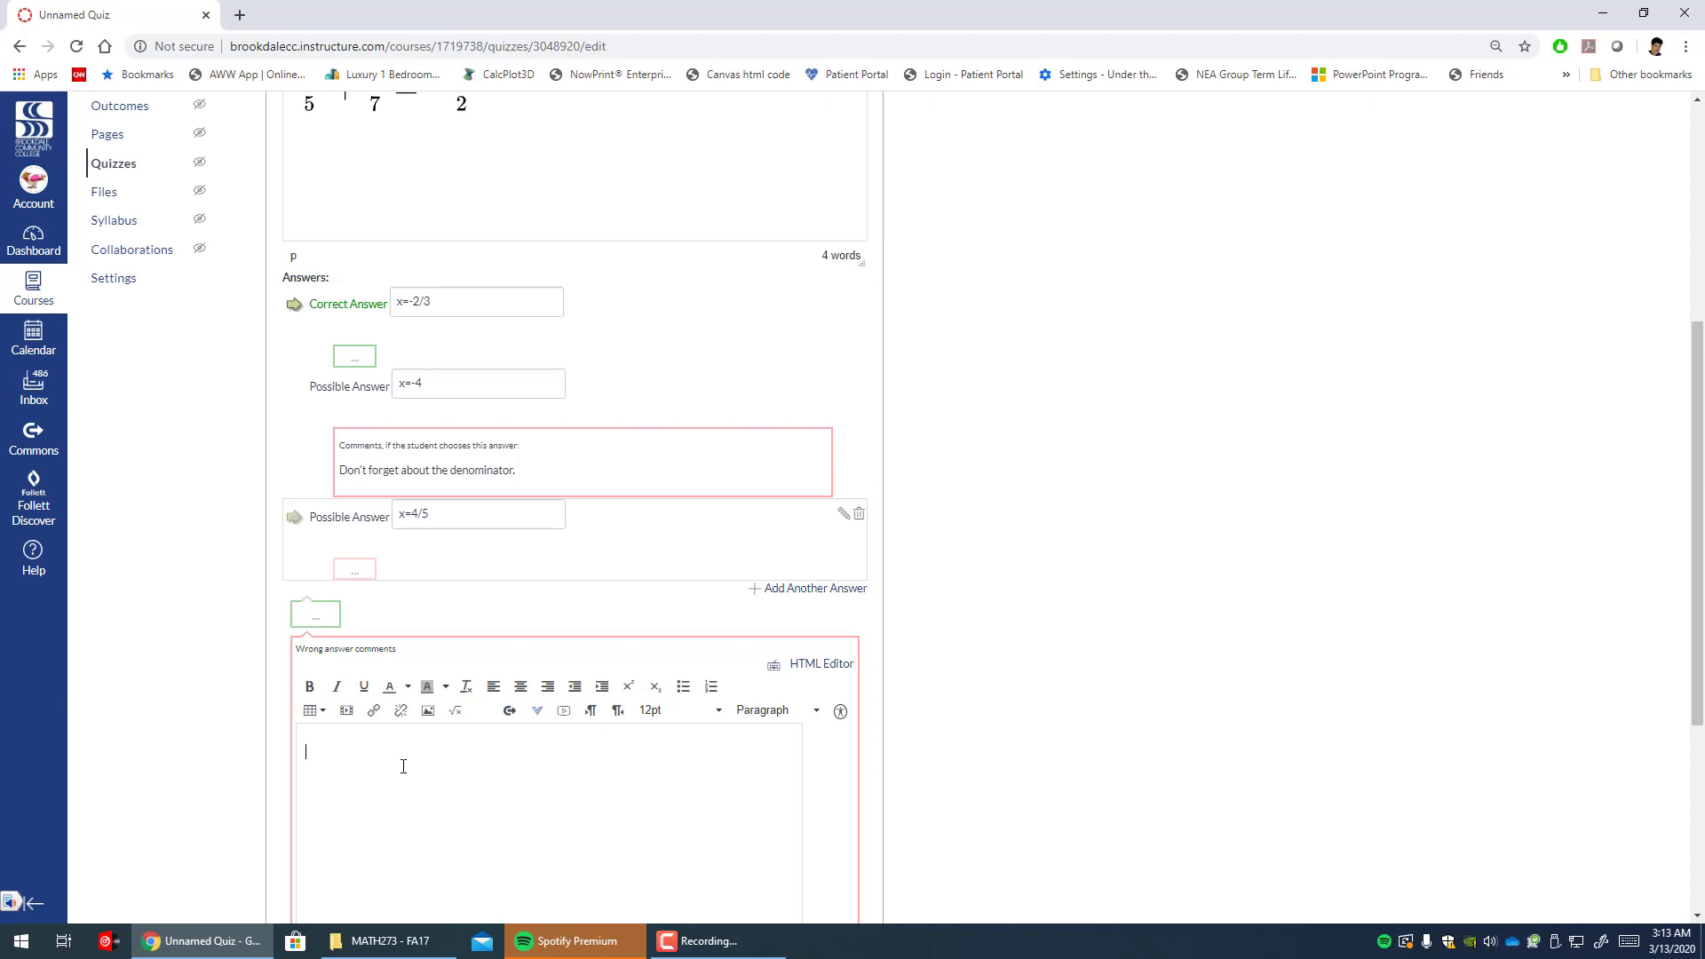
{"action": "scroll", "coordinate": [853, 702], "scroll_direction": "down", "scroll_amount": 2}
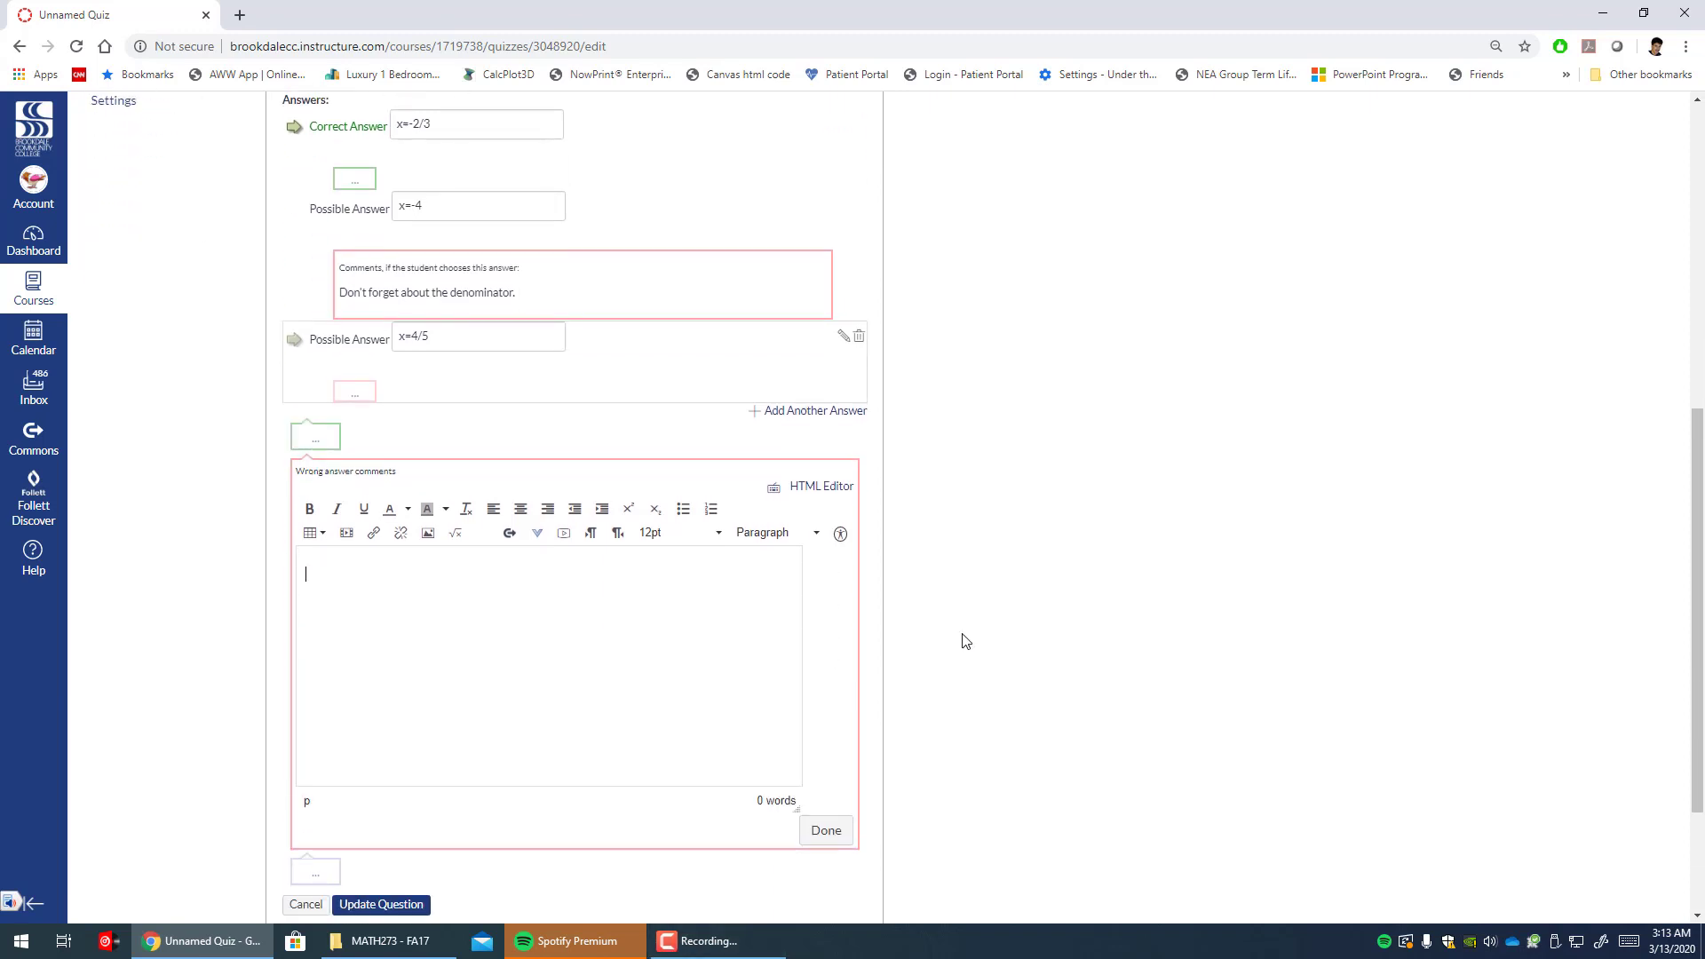
{"action": "type", "text": "Make sure you look back at your notes!"}
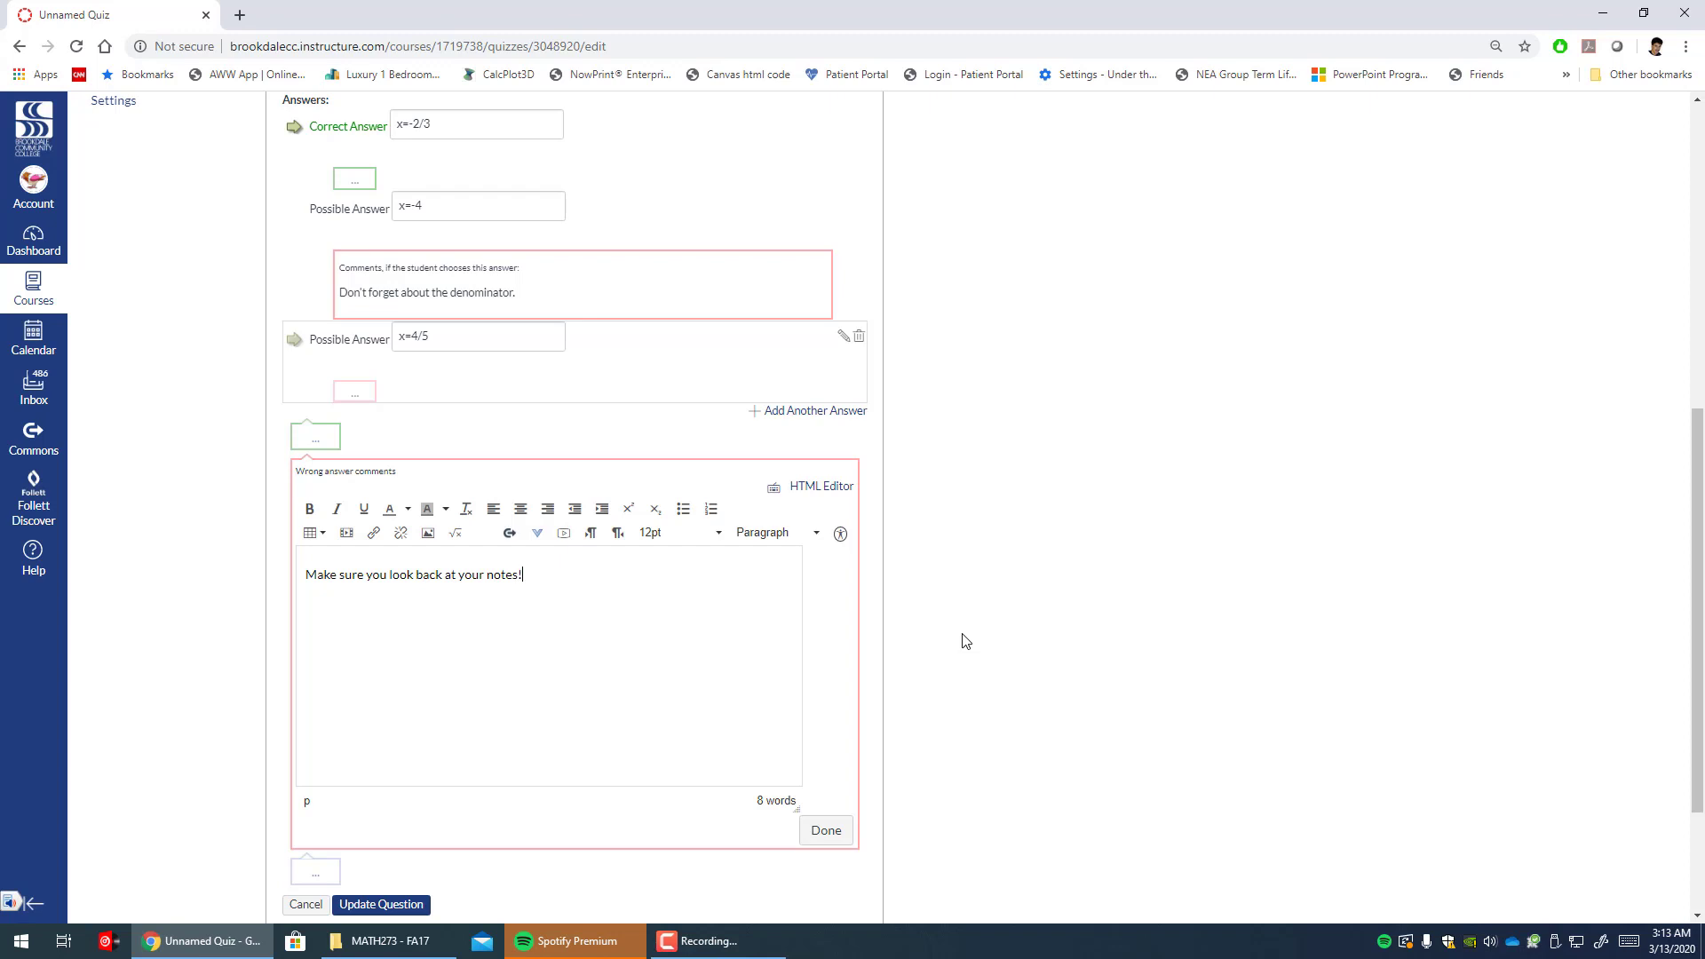
{"action": "left_click", "coordinate": [826, 831]}
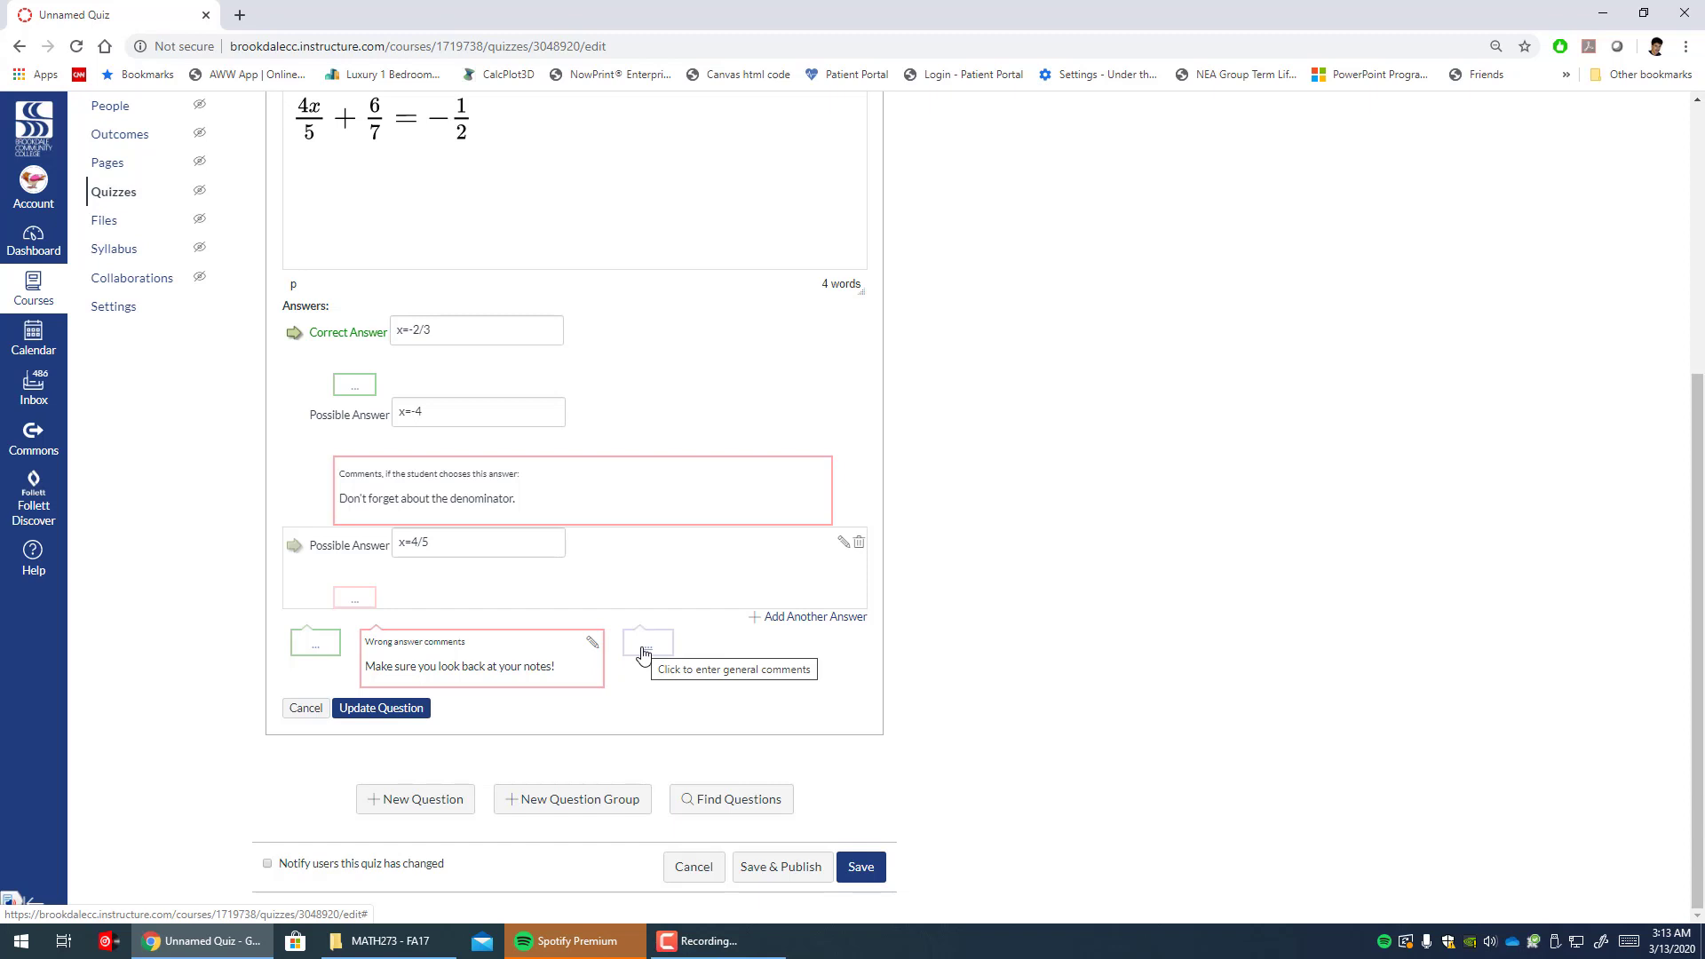
- Add the correct answer comment "Good job!" and save the equation question into the quiz
{"action": "left_click", "coordinate": [334, 653]}
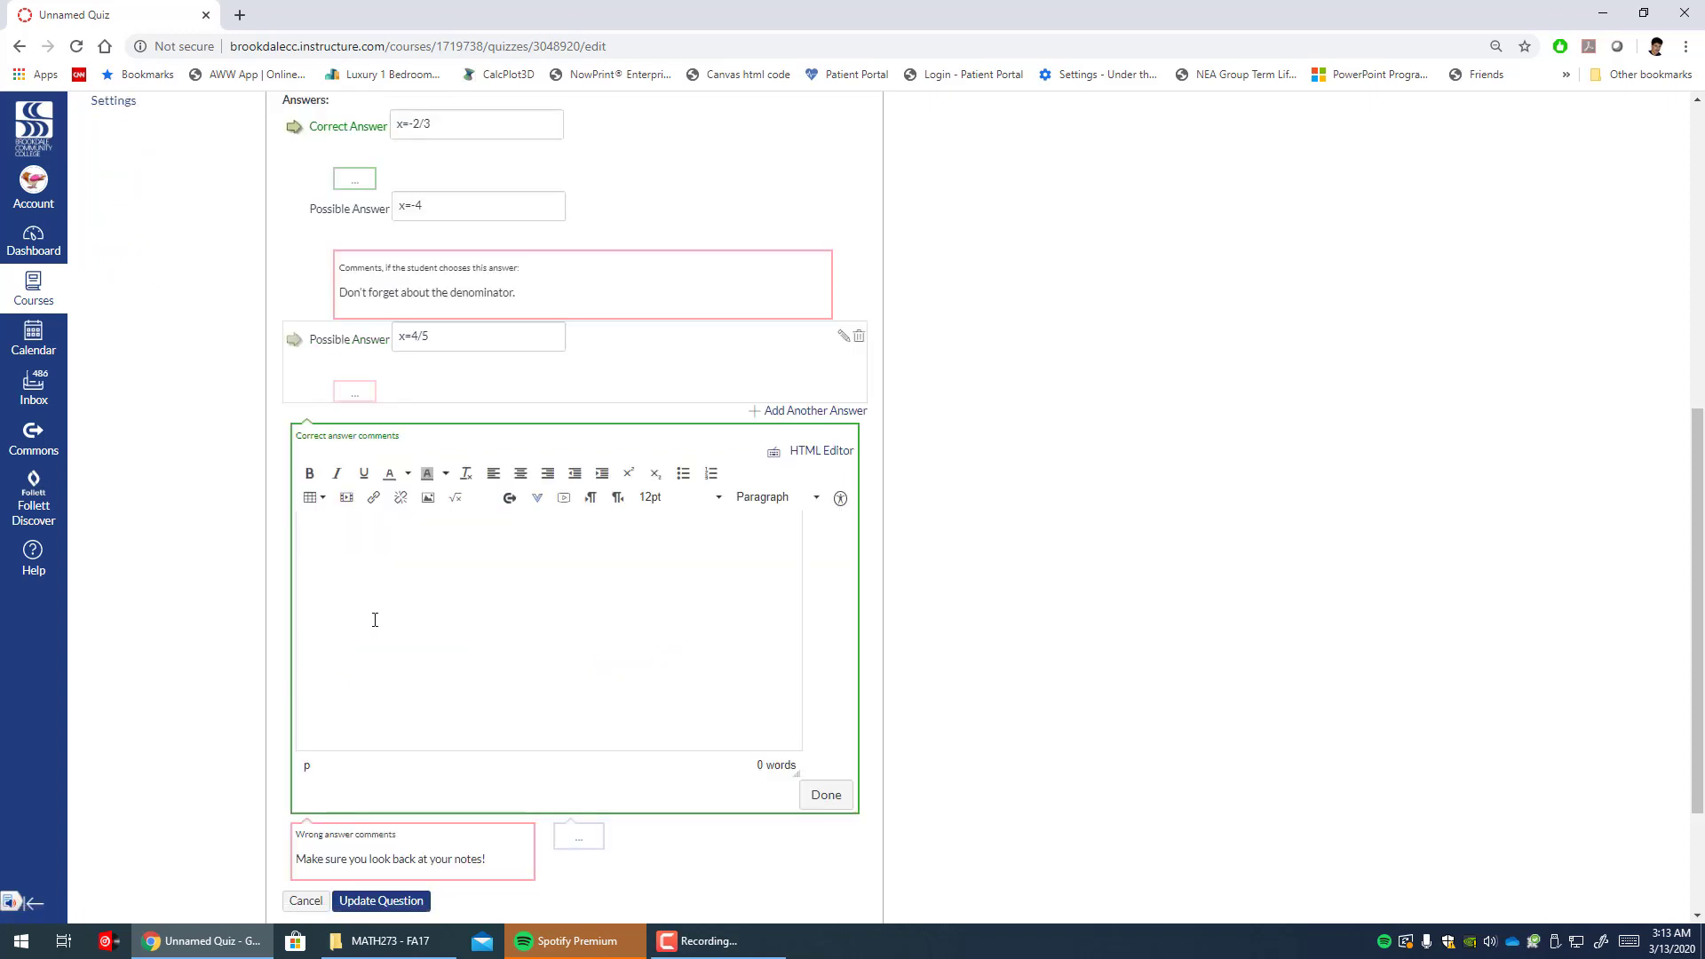
{"action": "type", "text": "Good job!"}
{"action": "left_click", "coordinate": [826, 795]}
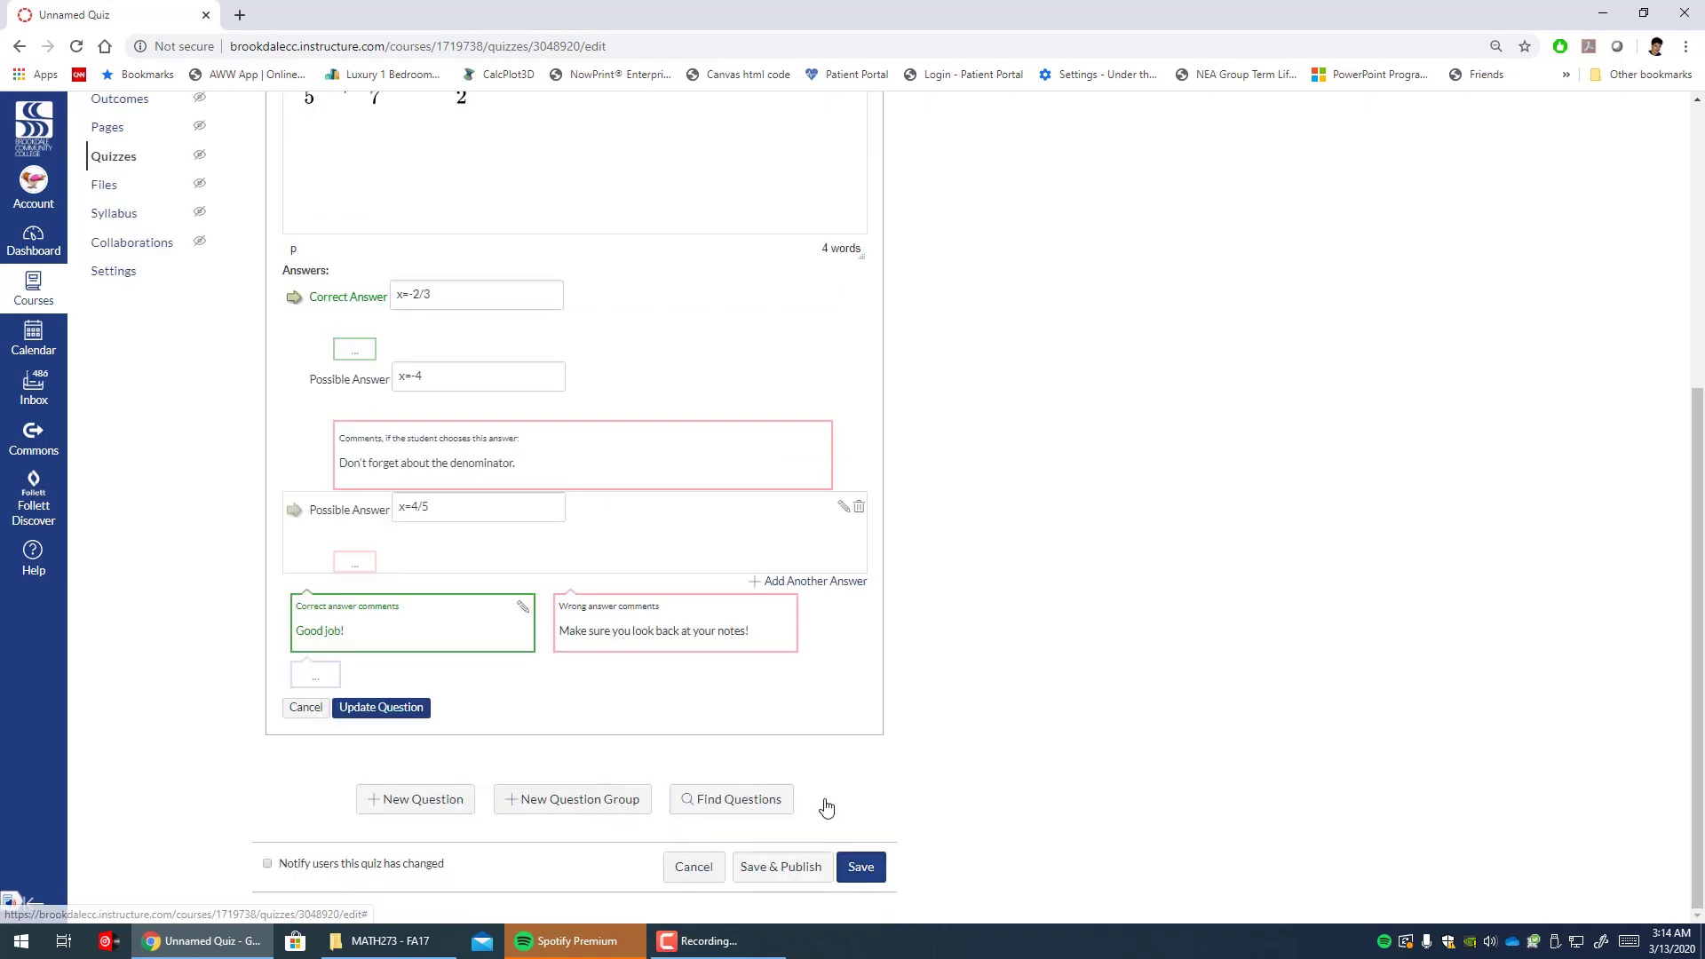
{"action": "left_click", "coordinate": [426, 712]}
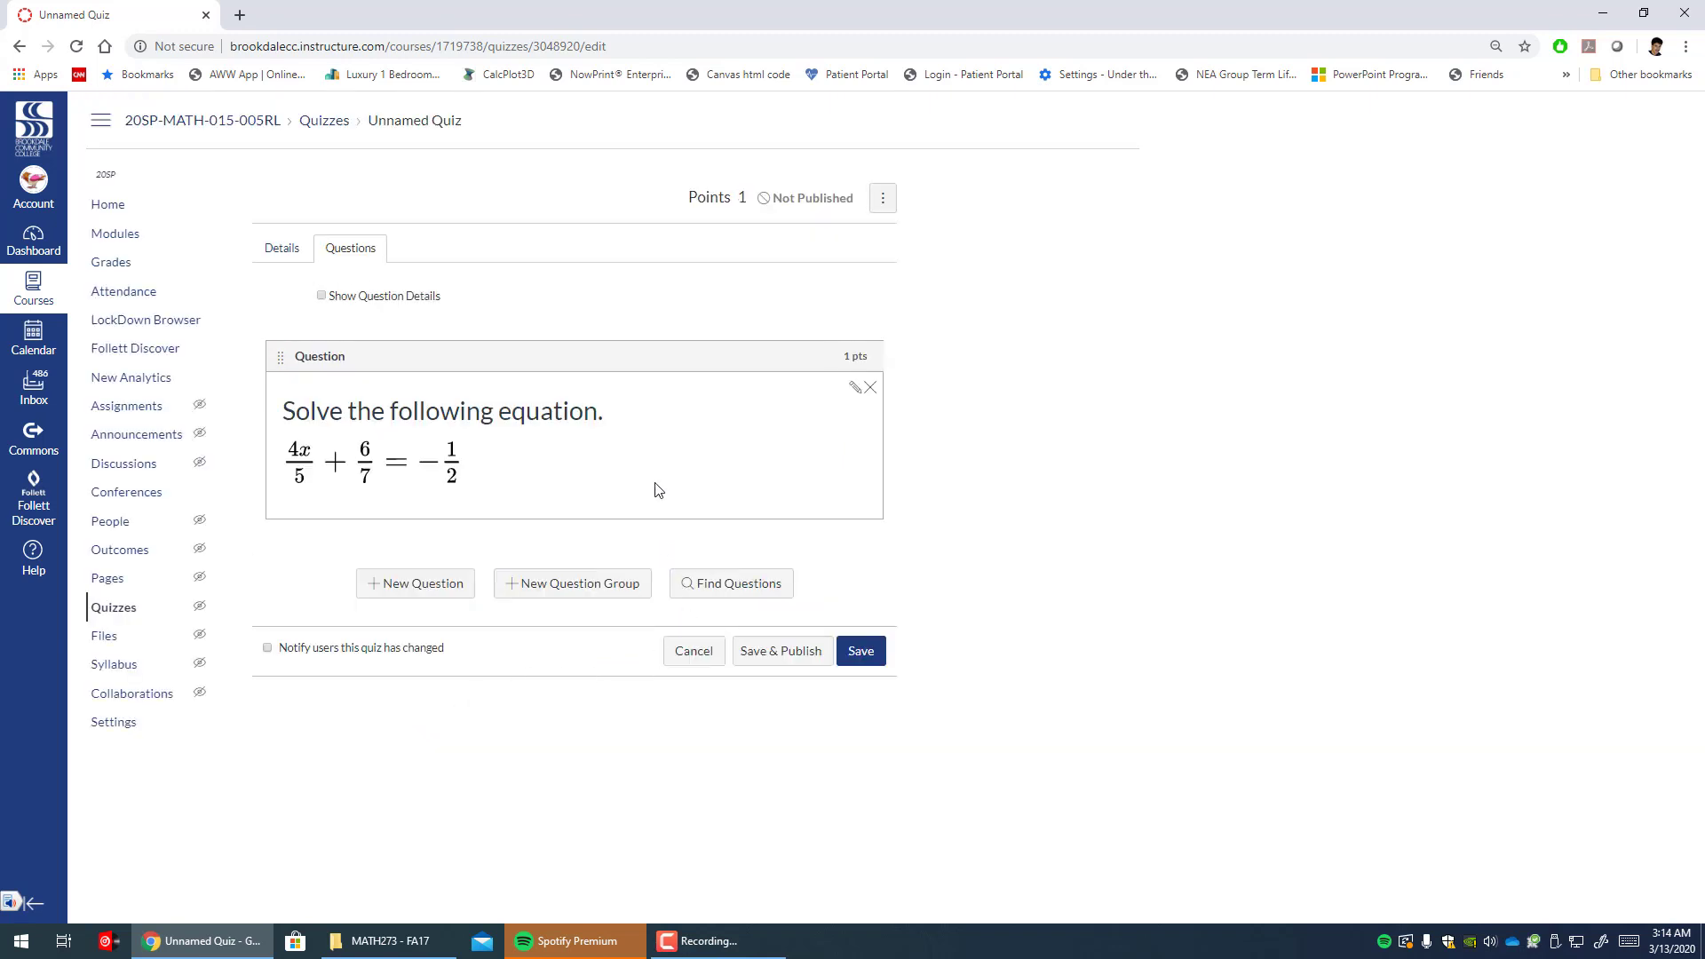
- Add a new question to the quiz and set its type to Multiple Answers
{"action": "left_click", "coordinate": [431, 600]}
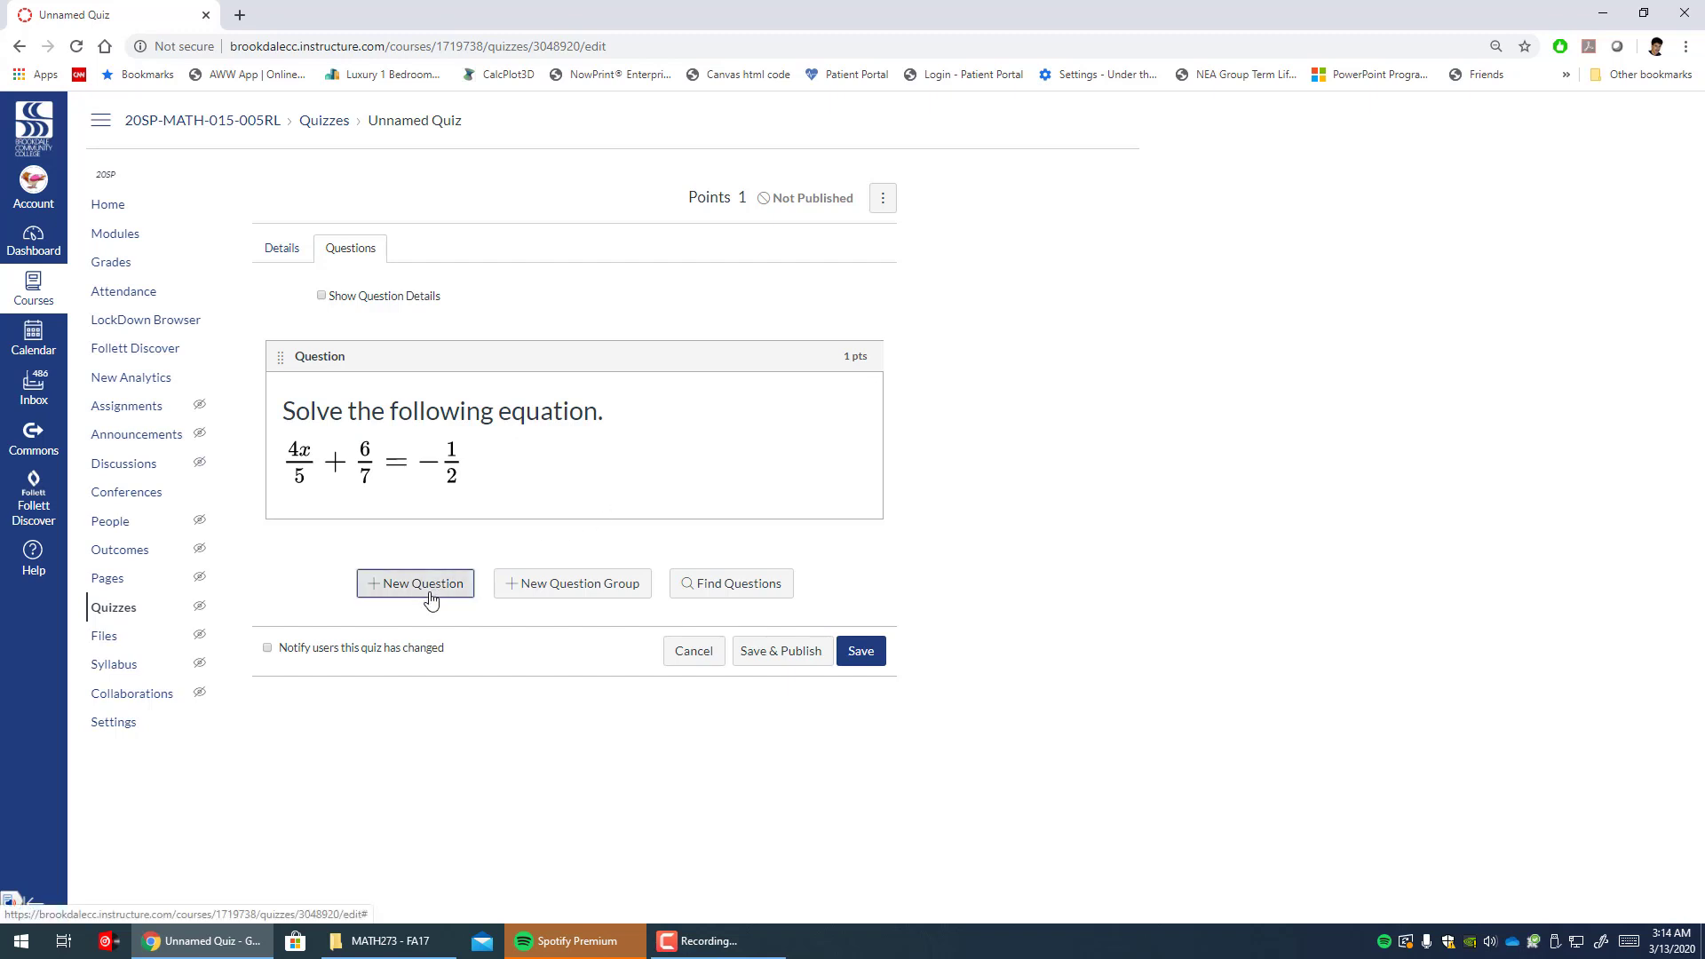
{"action": "left_click", "coordinate": [463, 578]}
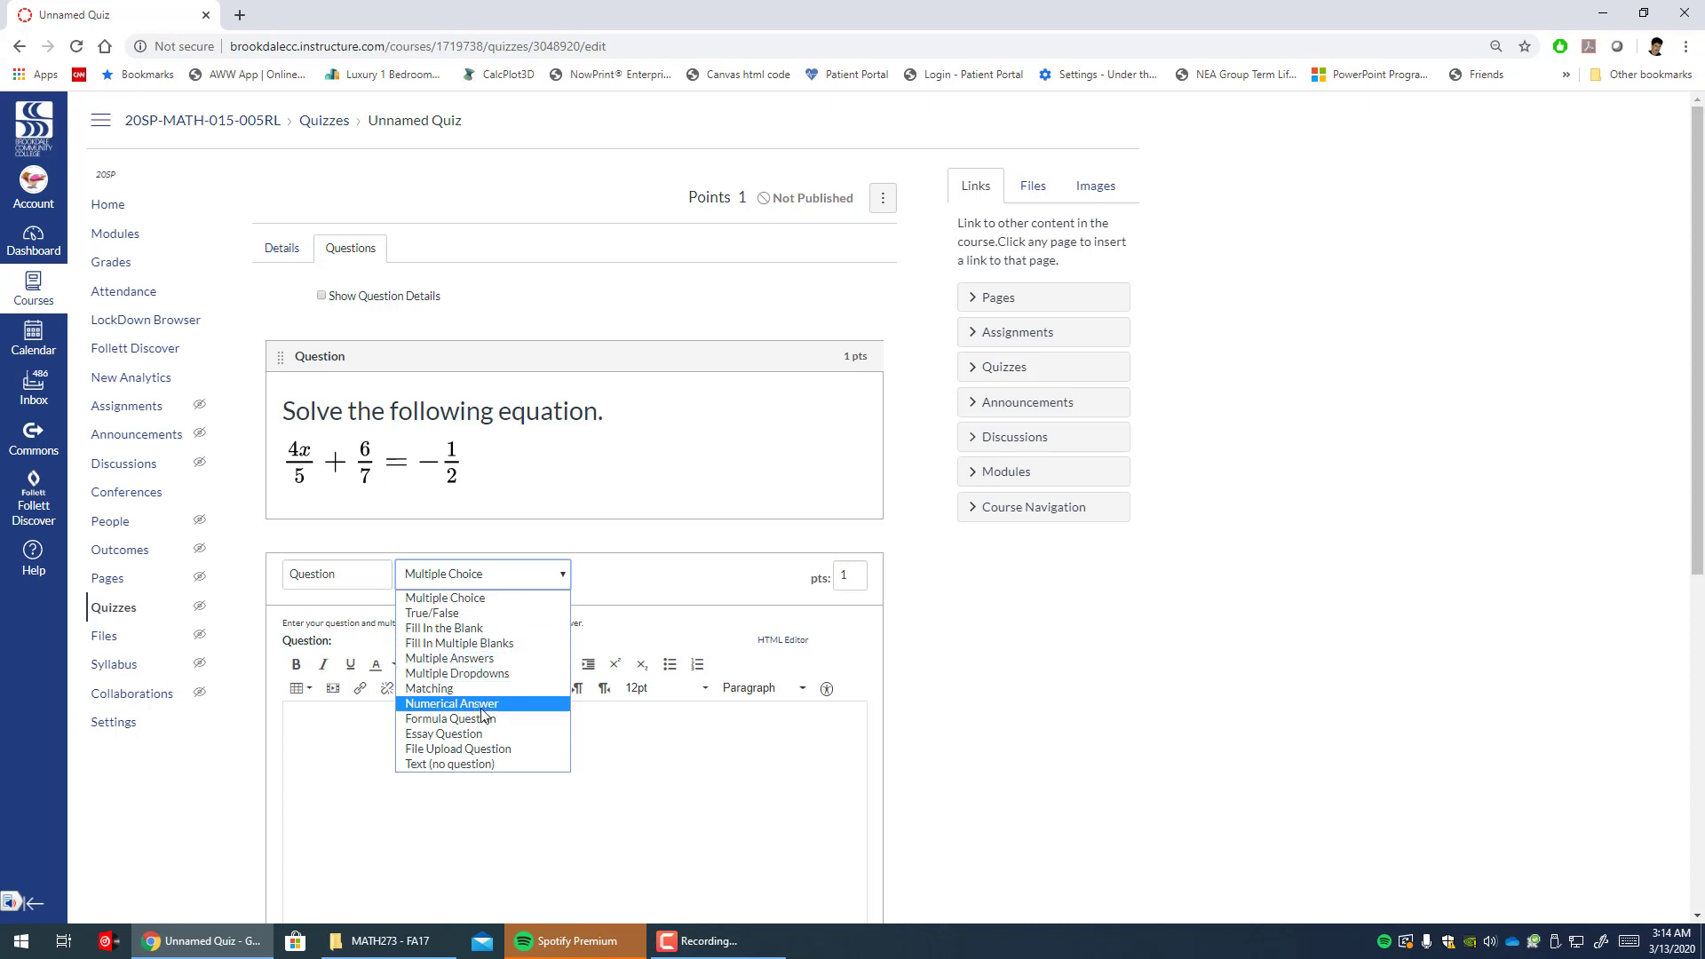
{"action": "left_click", "coordinate": [486, 659]}
- Write the question text "A linear equation can have ____ solutions."
{"action": "left_click", "coordinate": [544, 781]}
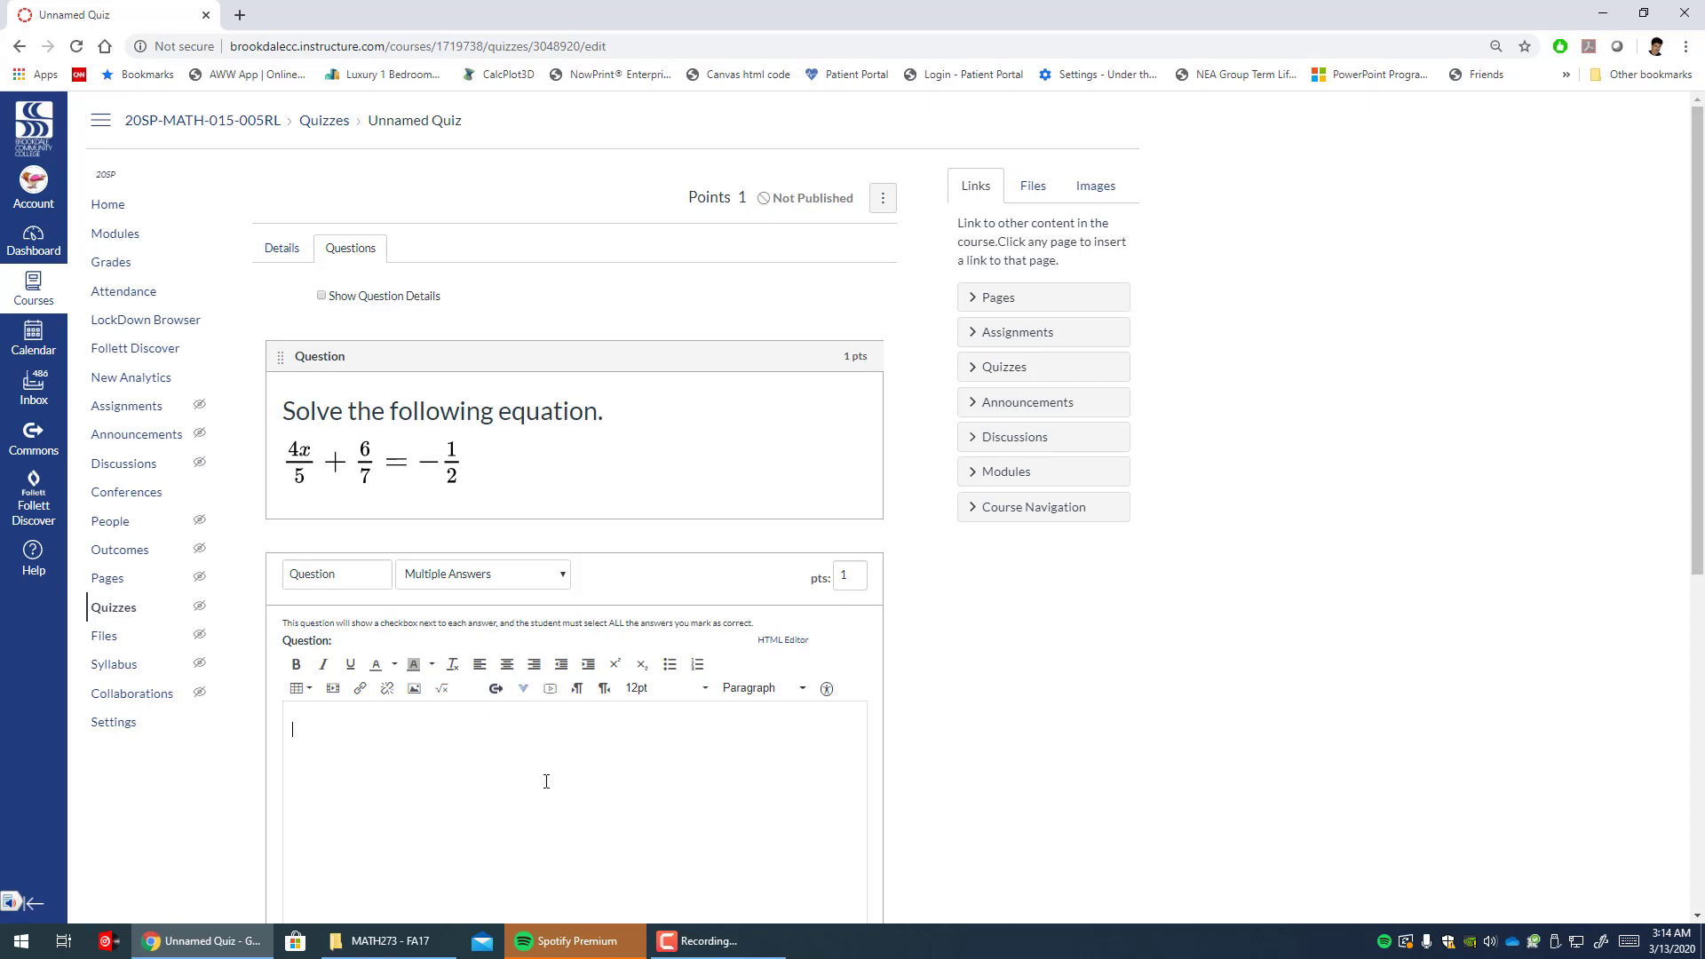
{"action": "scroll", "coordinate": [962, 663], "scroll_direction": "down", "scroll_amount": 3}
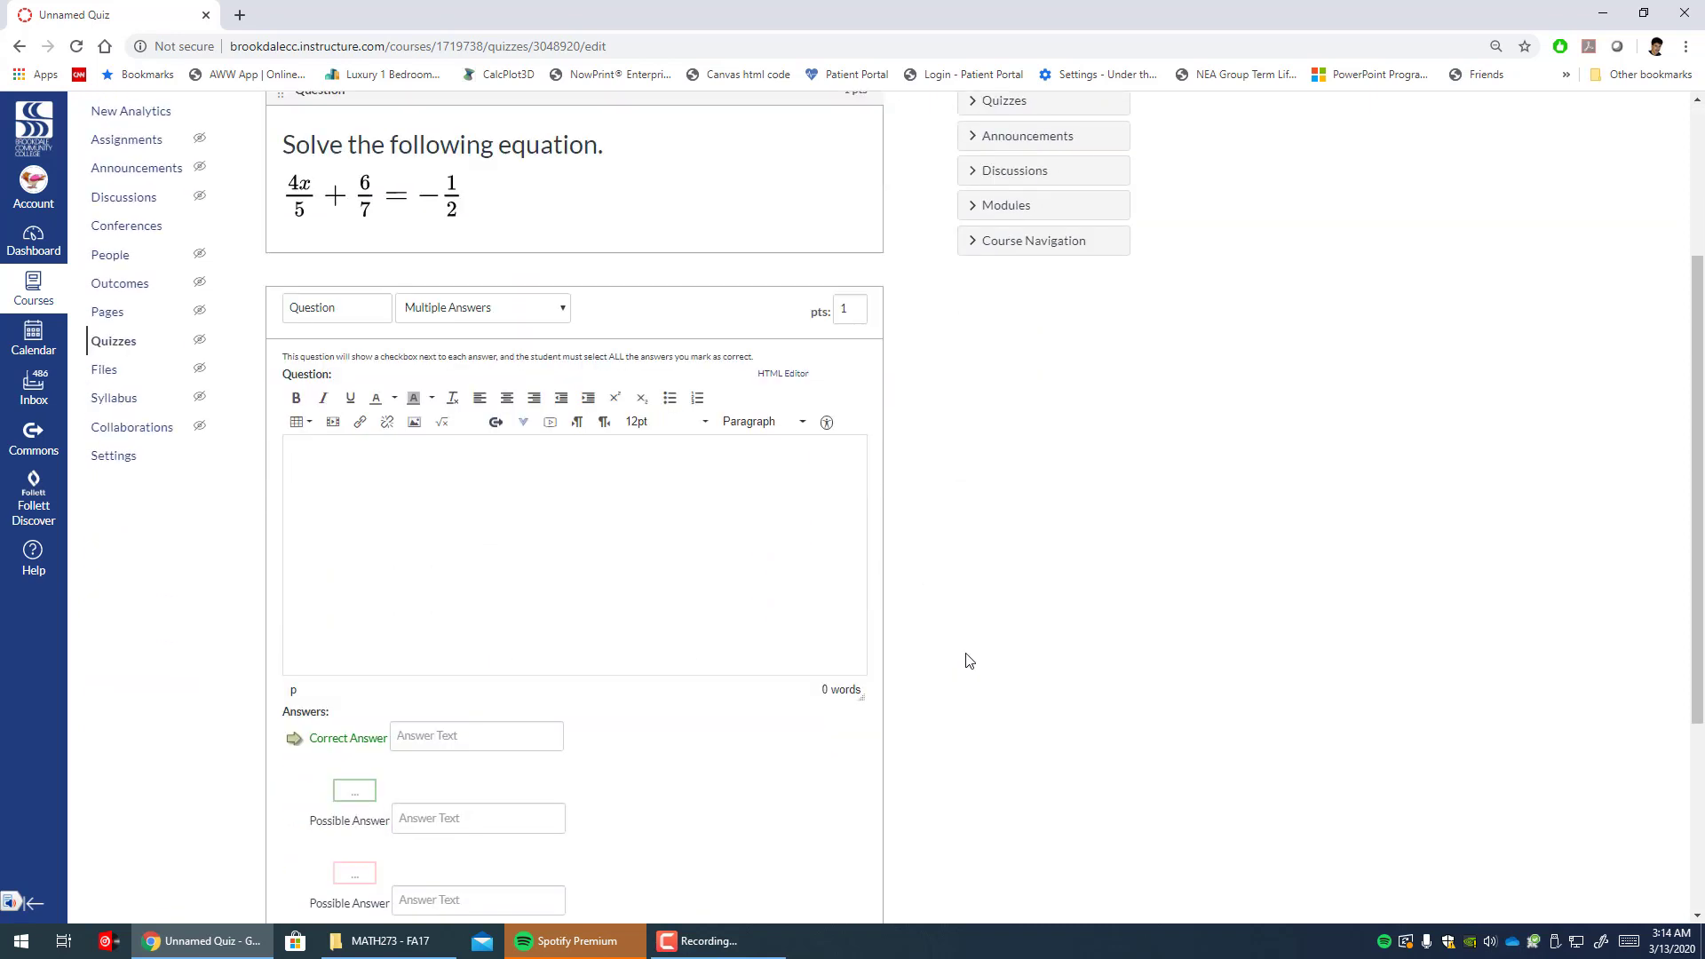
{"action": "type", "text": "A linear equat"}
{"action": "type", "text": "ion can have"}
{"action": "type", "text": " the"}
{"action": "type", "text": "solutions."}
{"action": "scroll", "coordinate": [493, 483], "scroll_direction": "down", "scroll_amount": 2}
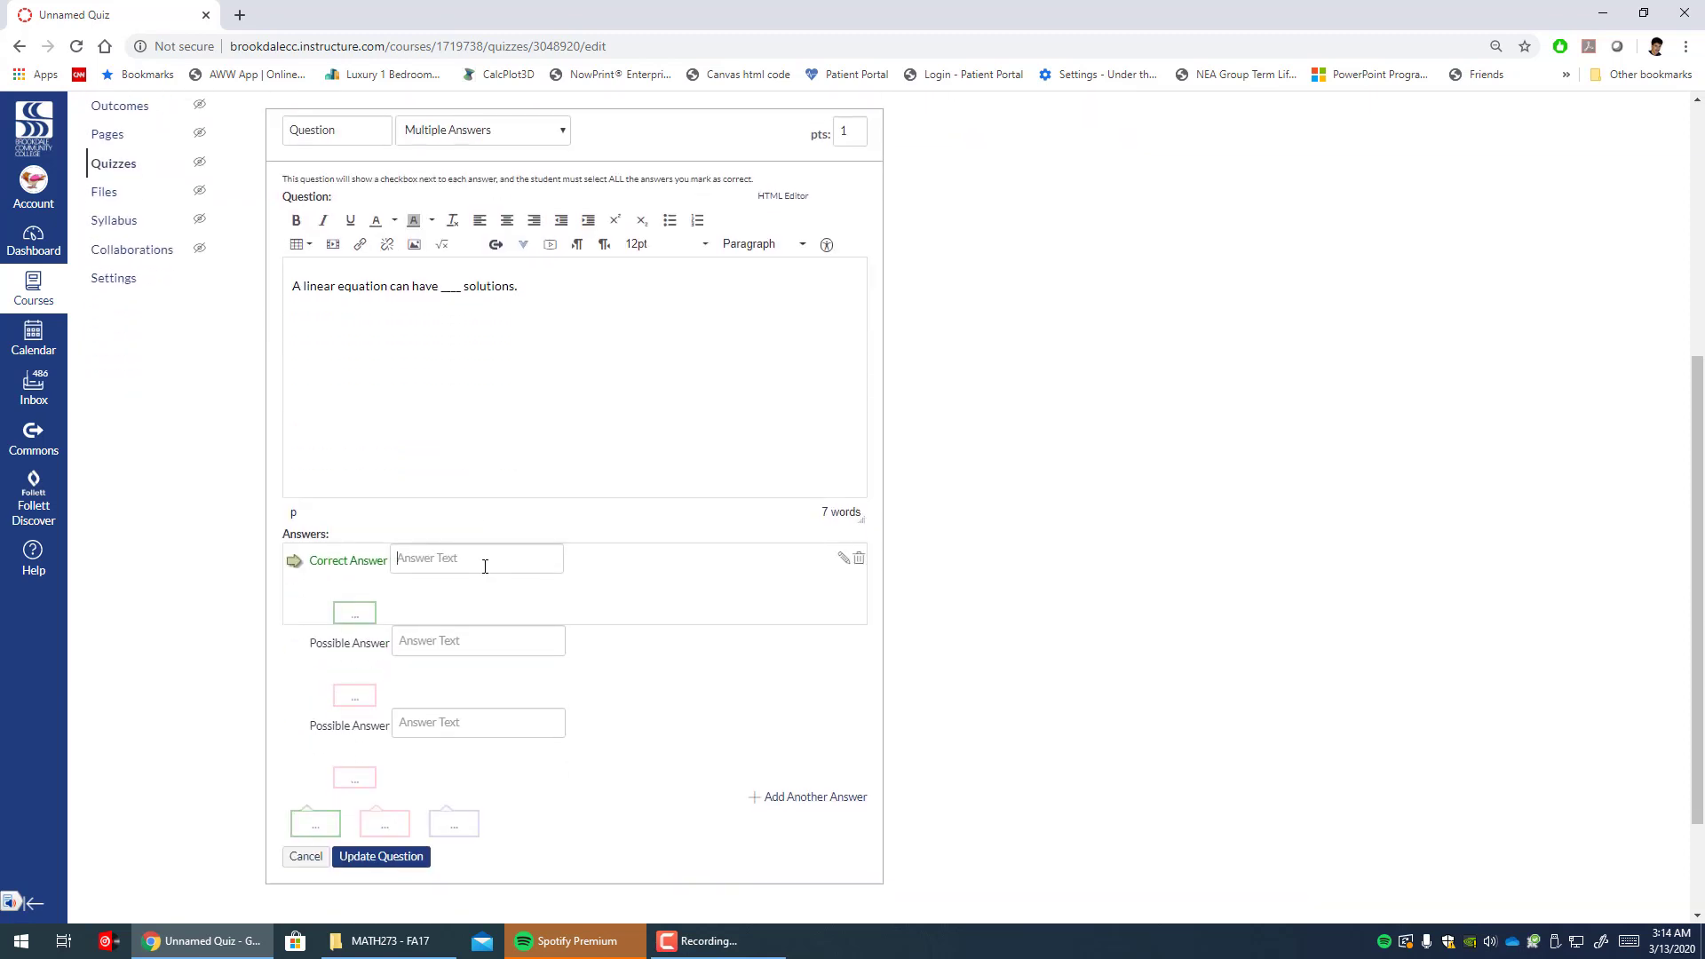
- Enter "one" as the first correct answer and change the question's last word to "solution(s)"
{"action": "left_click", "coordinate": [485, 566]}
{"action": "type", "text": "one"}
{"action": "left_click", "coordinate": [514, 286]}
{"action": "type", "text": "(s)"}
- Enter "no" and "infinitely many solutions" as the second and third answers, marking both as correct
{"action": "left_click", "coordinate": [429, 639]}
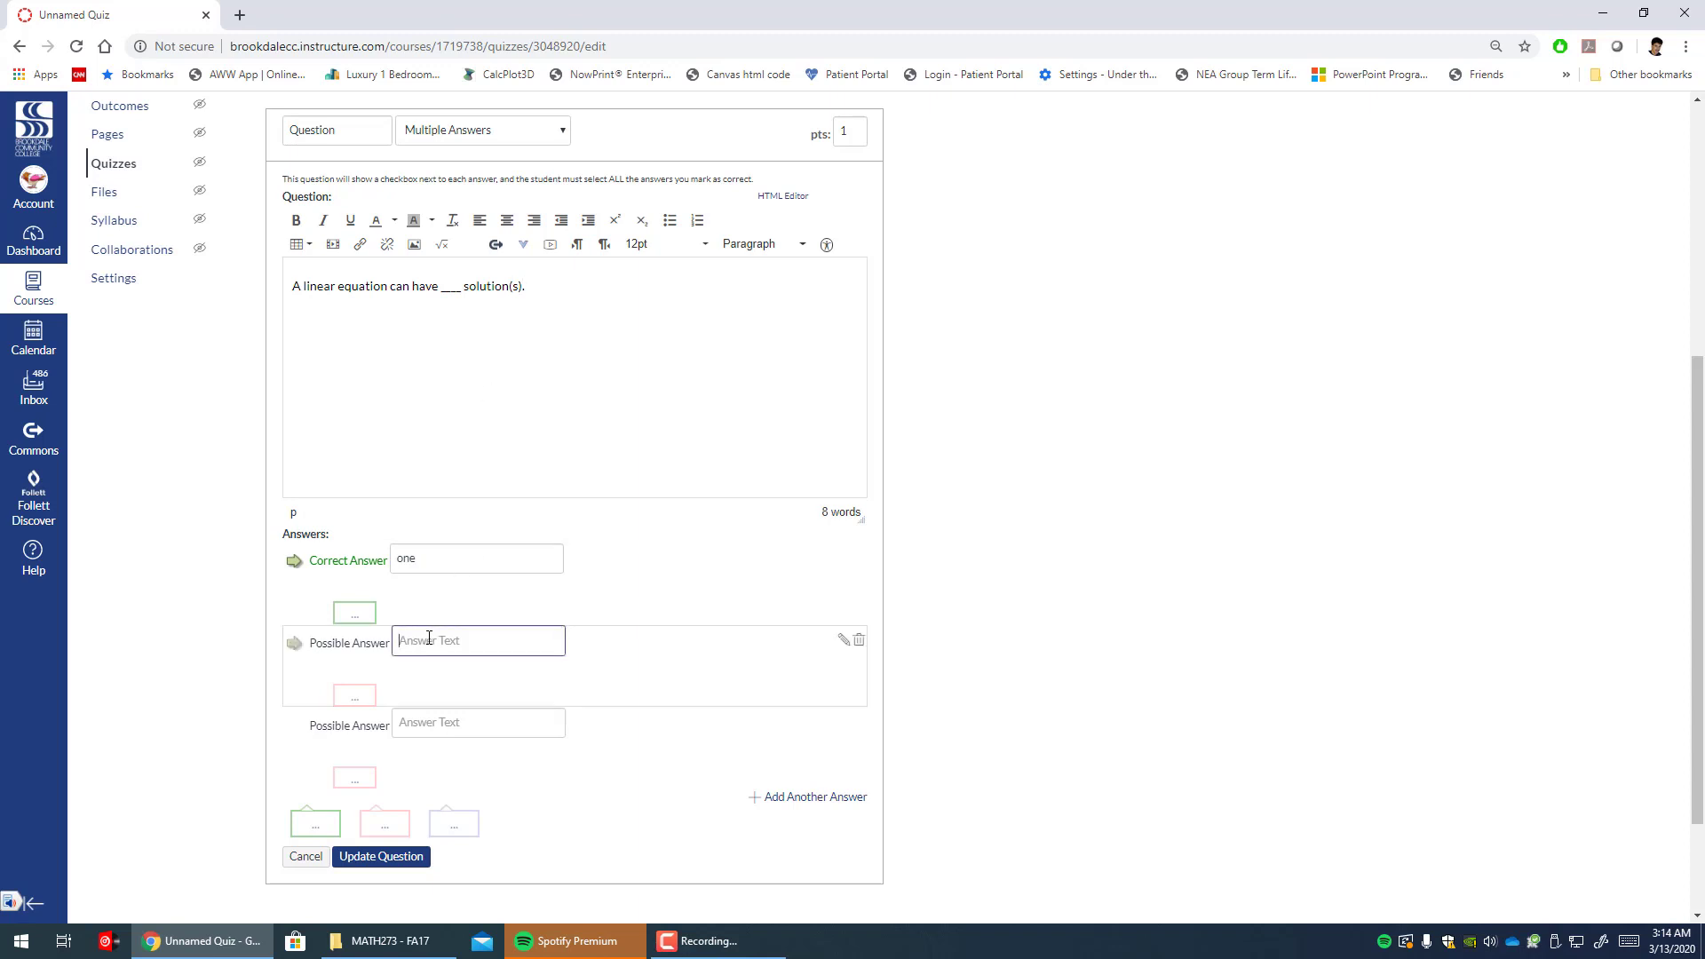
{"action": "type", "text": "no"}
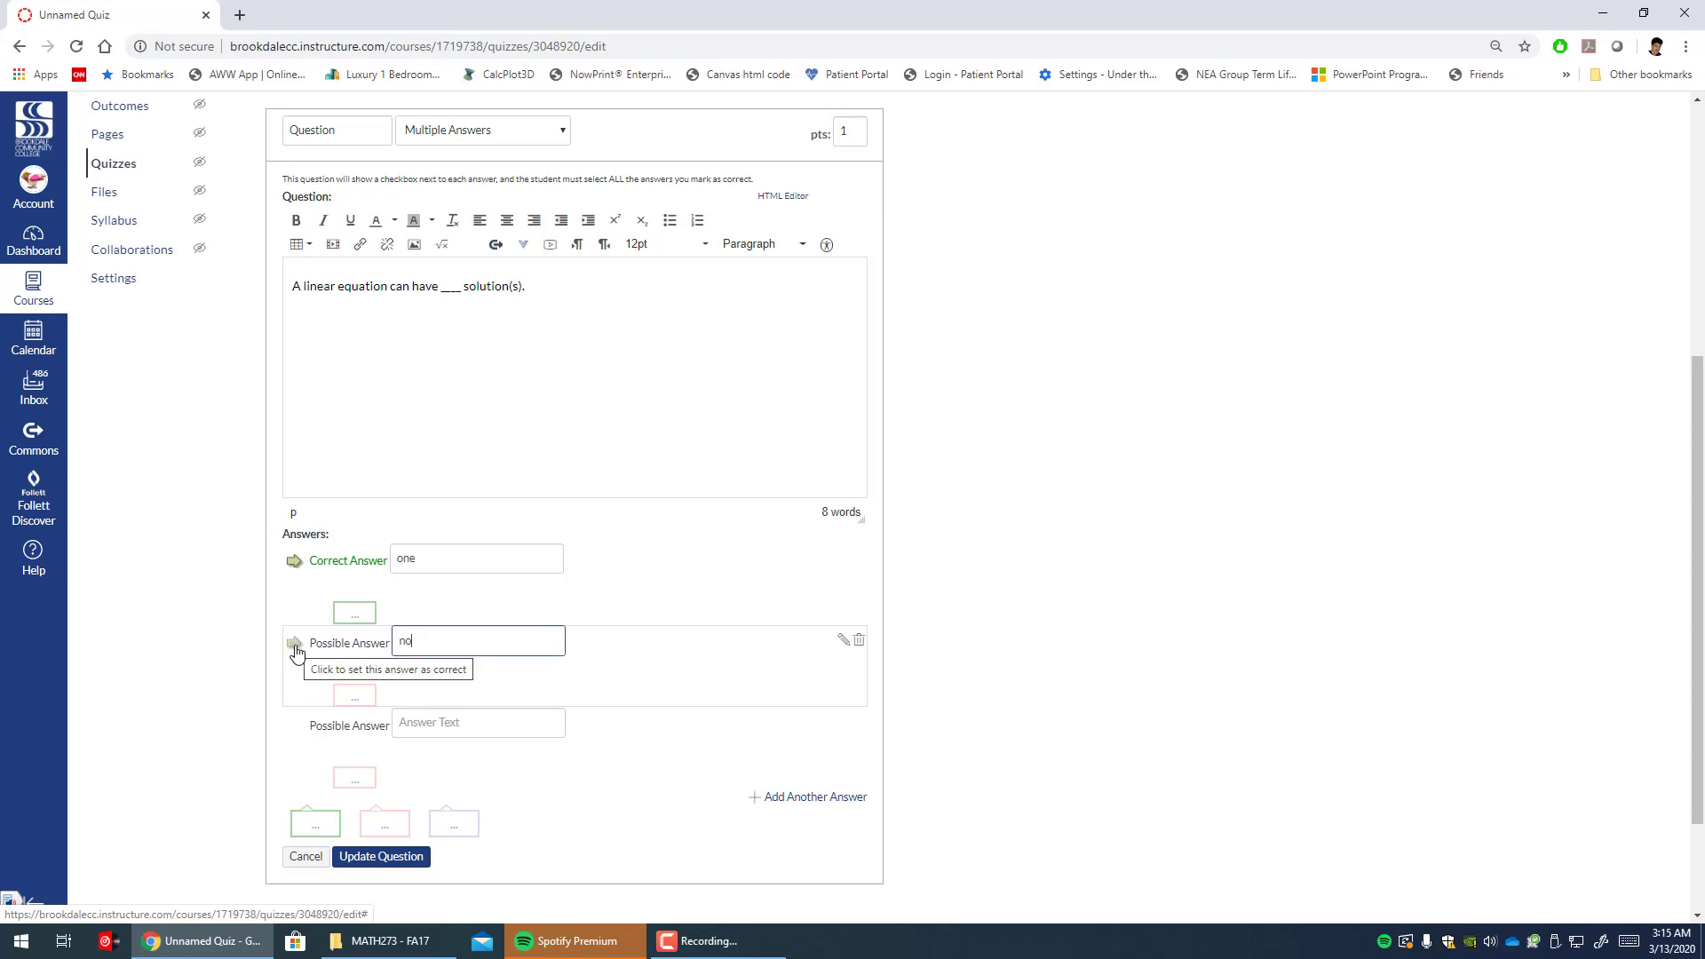
{"action": "left_click", "coordinate": [296, 653]}
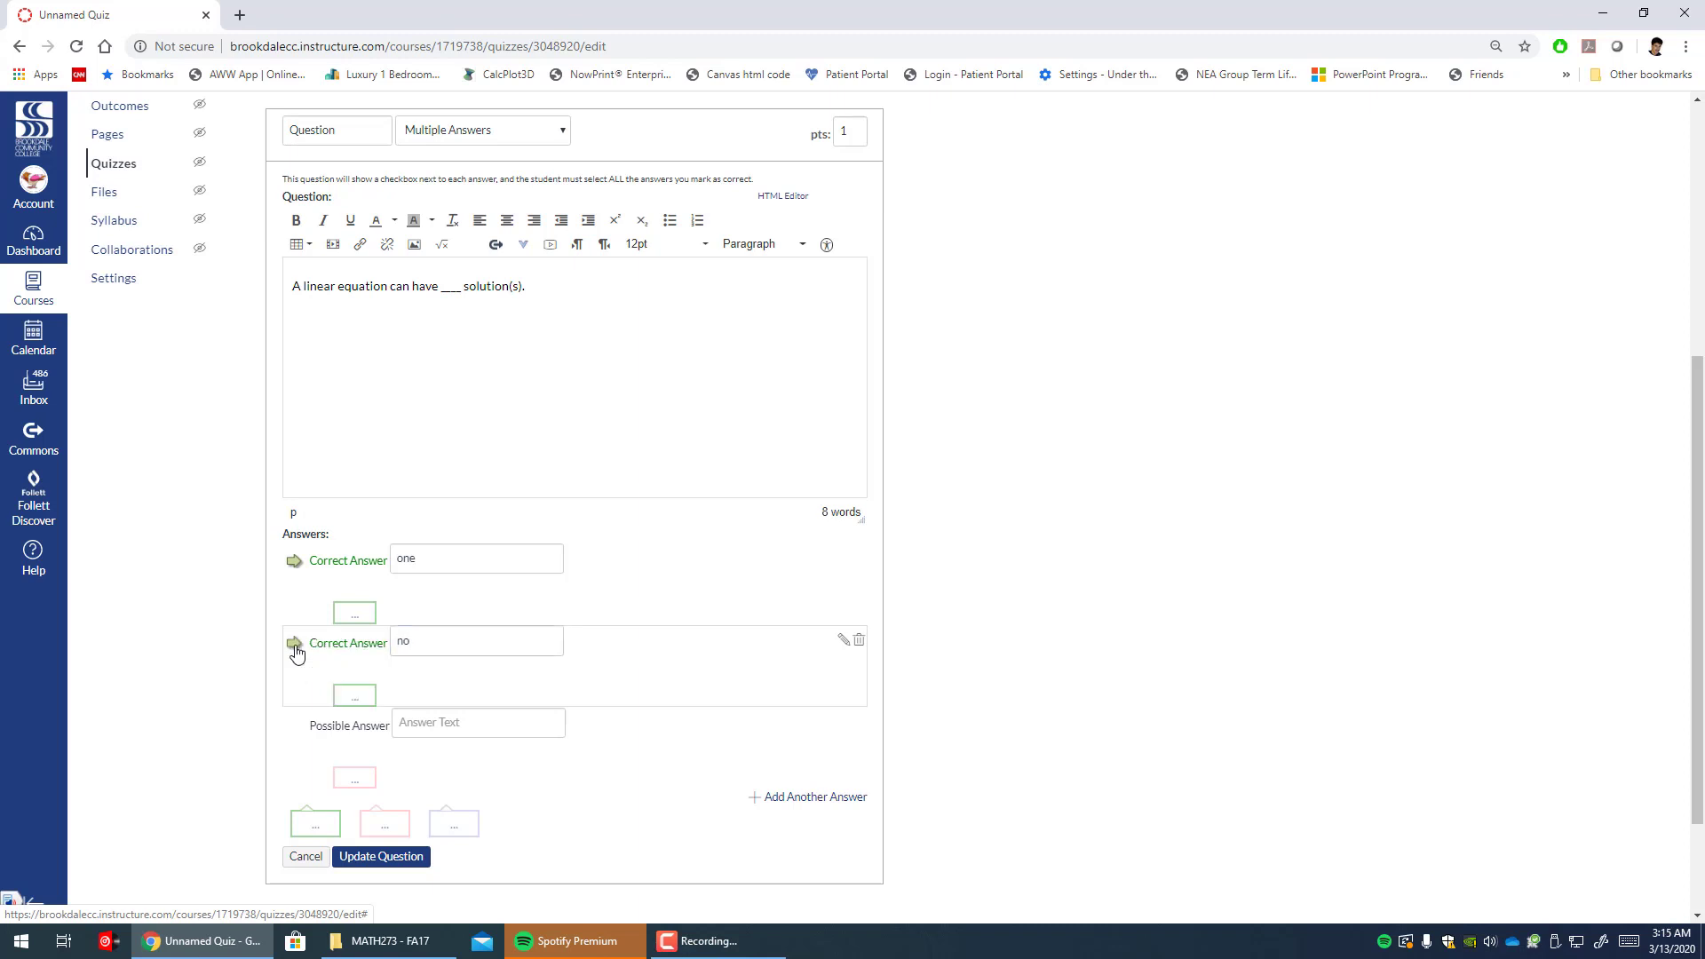
{"action": "left_click", "coordinate": [477, 733]}
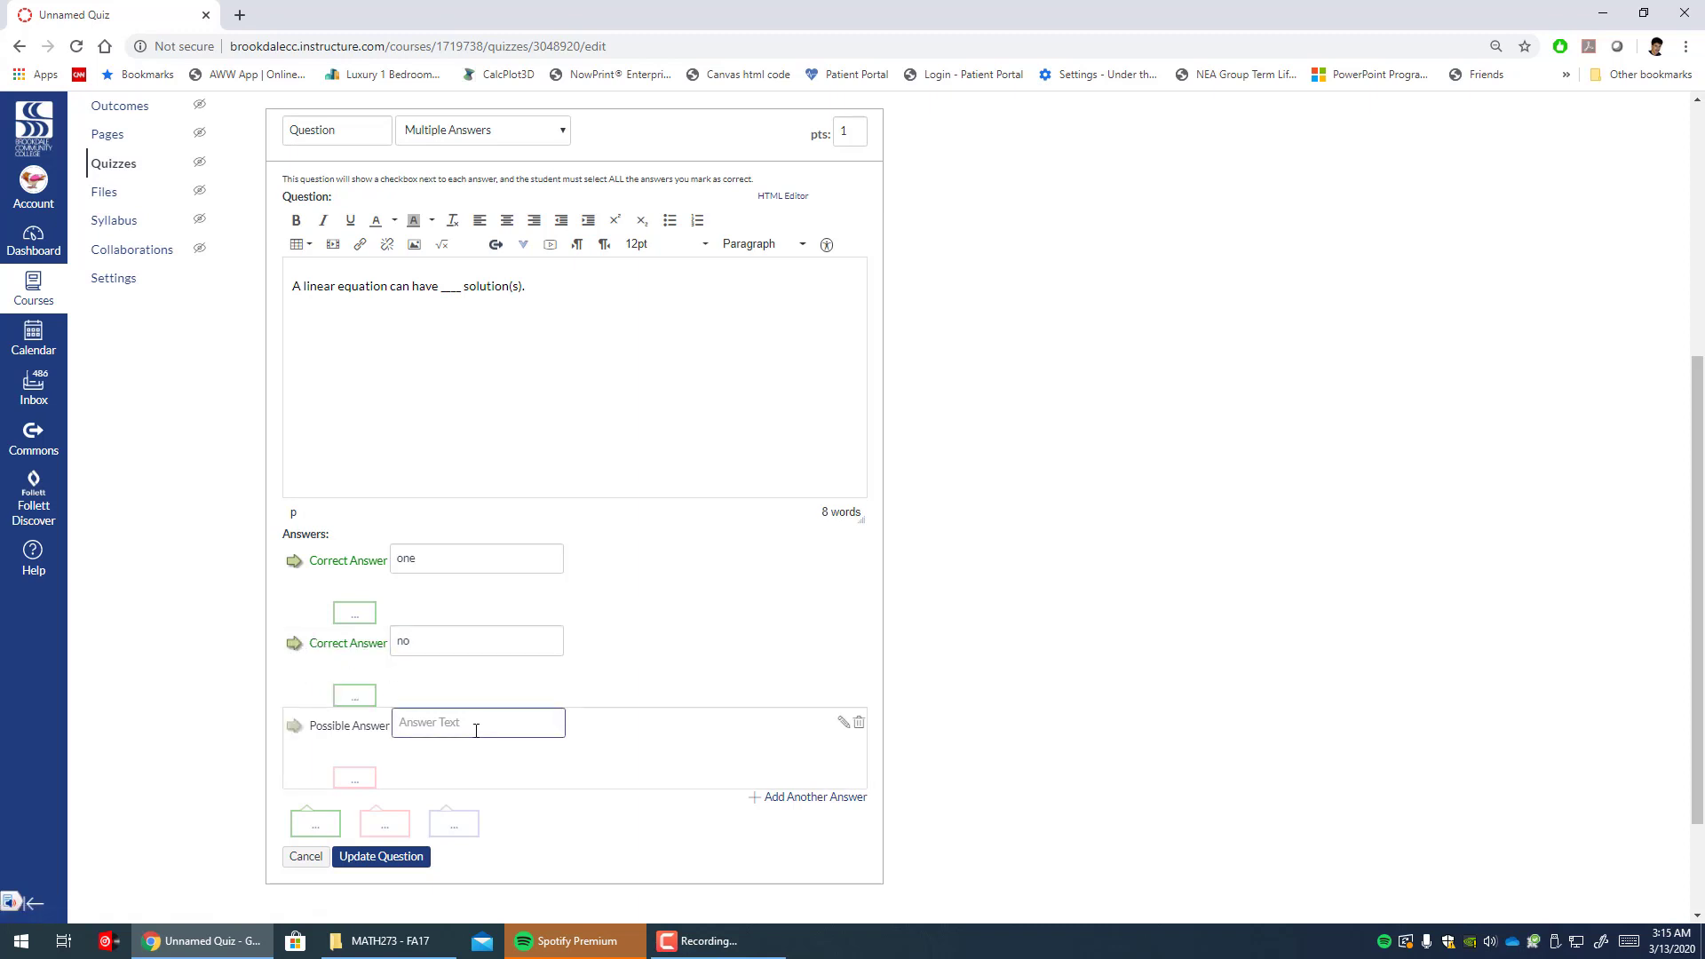
{"action": "type", "text": "infinitely many solutions"}
{"action": "left_click", "coordinate": [294, 728]}
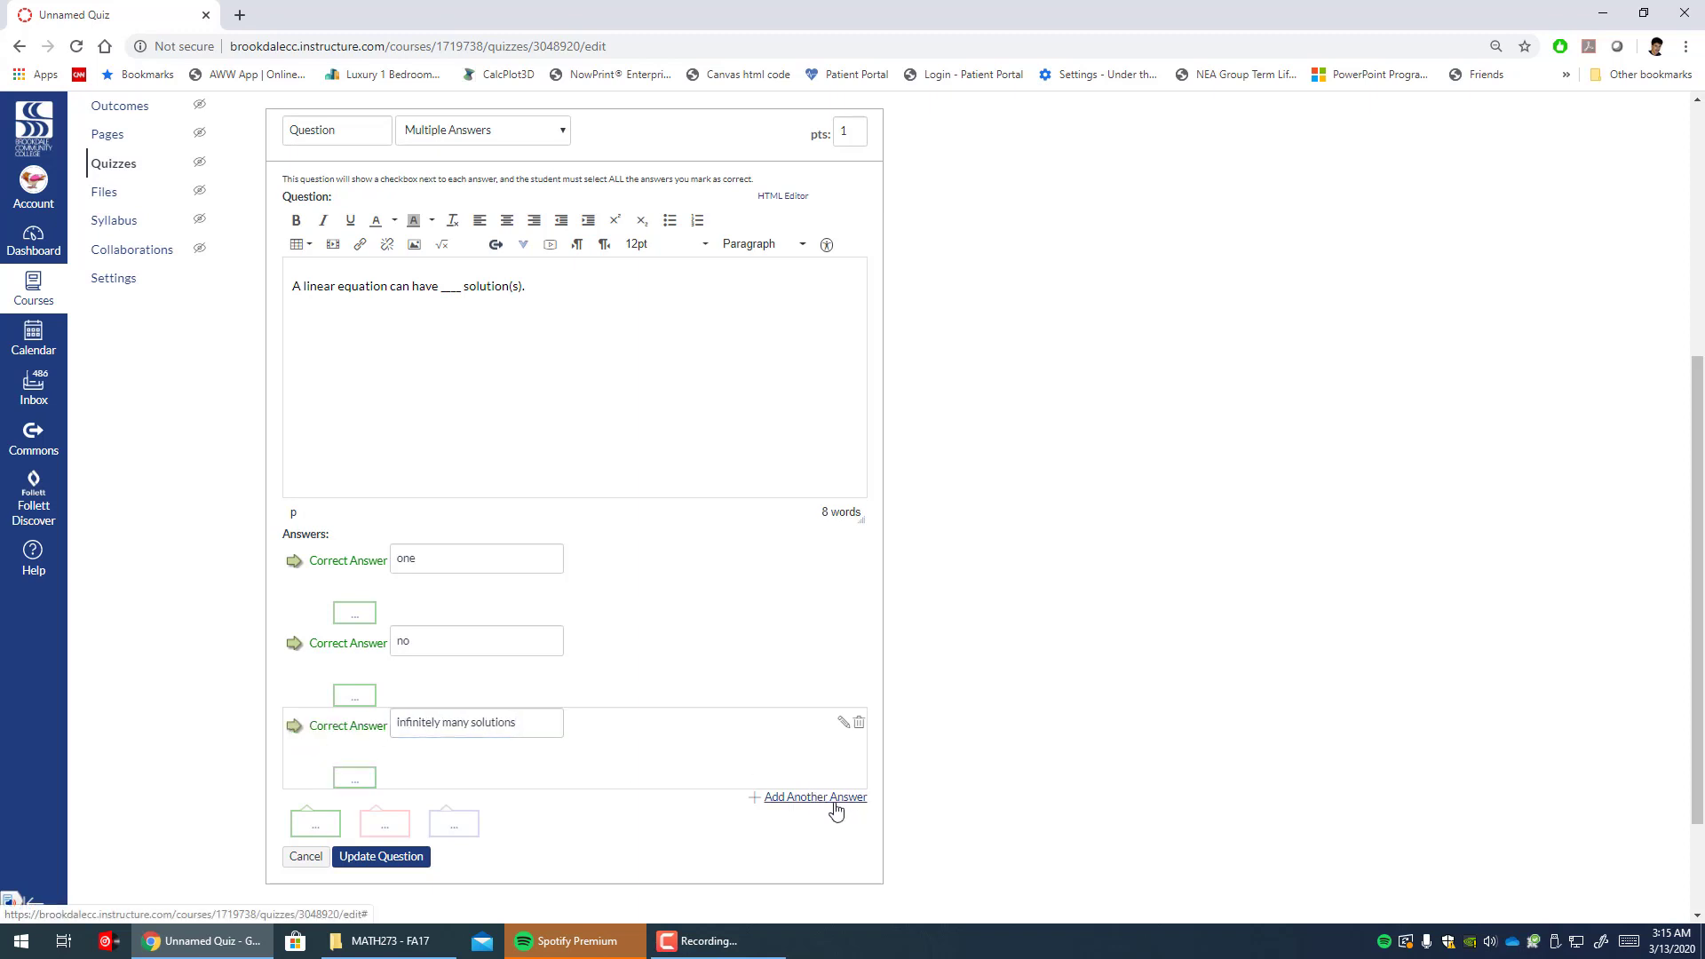
- Add a wrong answer "two" and shorten the third answer to "infinitely many"
{"action": "left_click", "coordinate": [834, 803]}
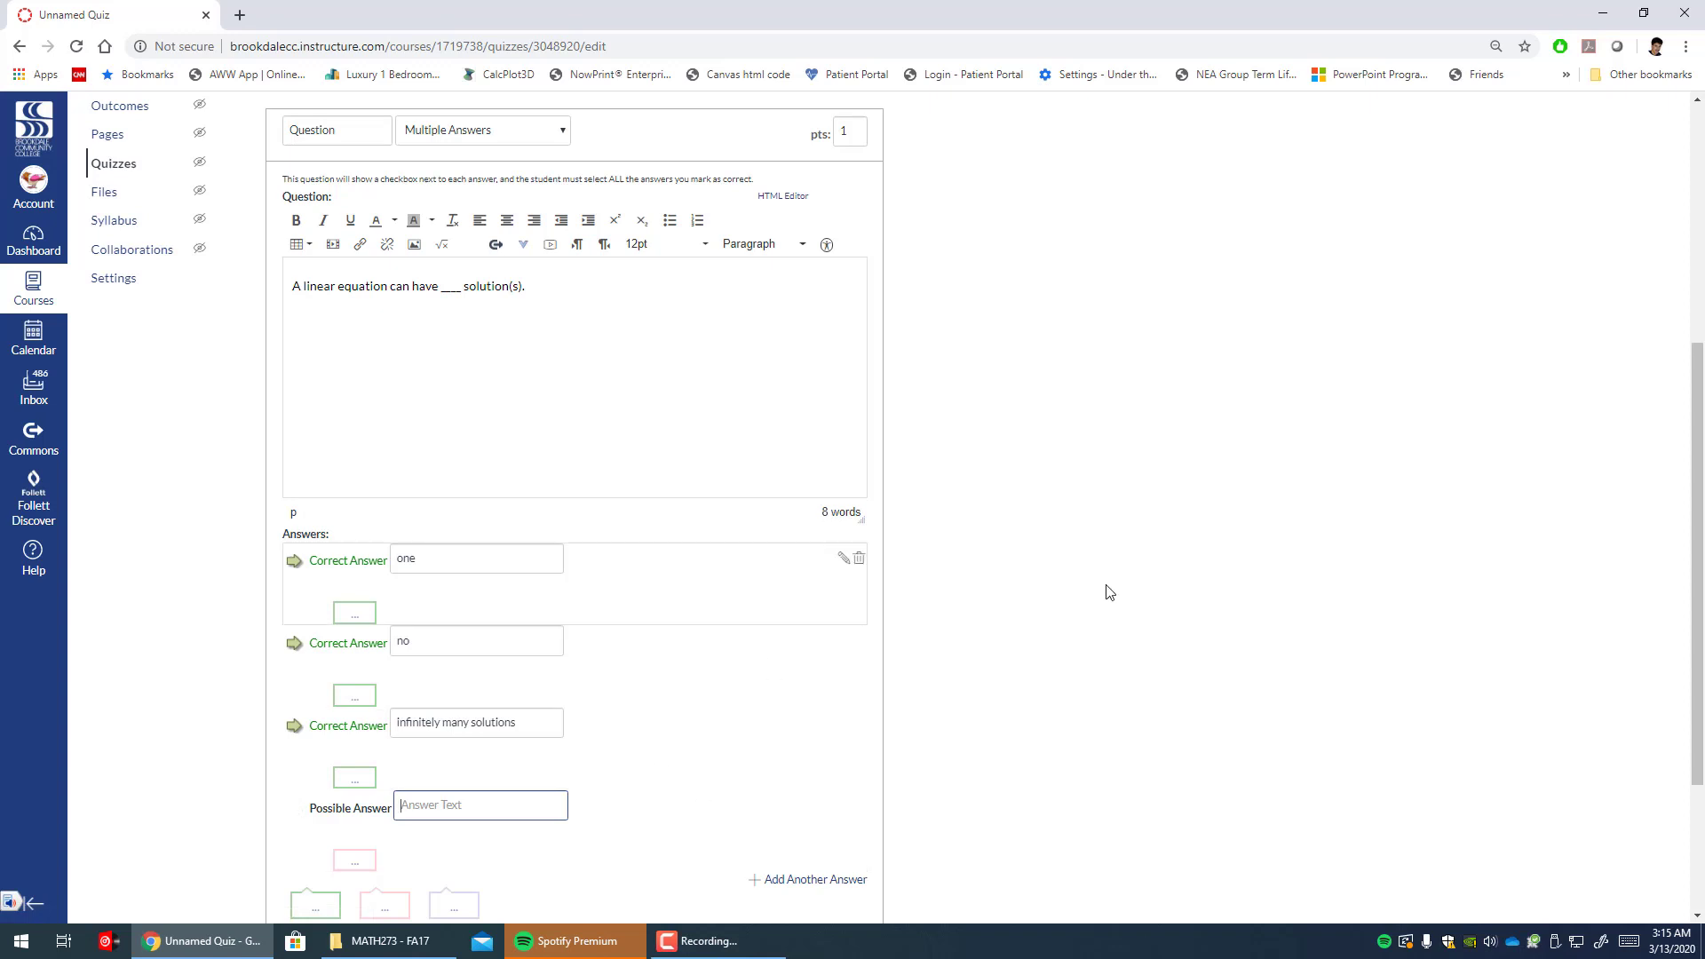
{"action": "type", "text": "two"}
{"action": "left_click", "coordinate": [536, 723]}
{"action": "double_click", "coordinate": [535, 722]}
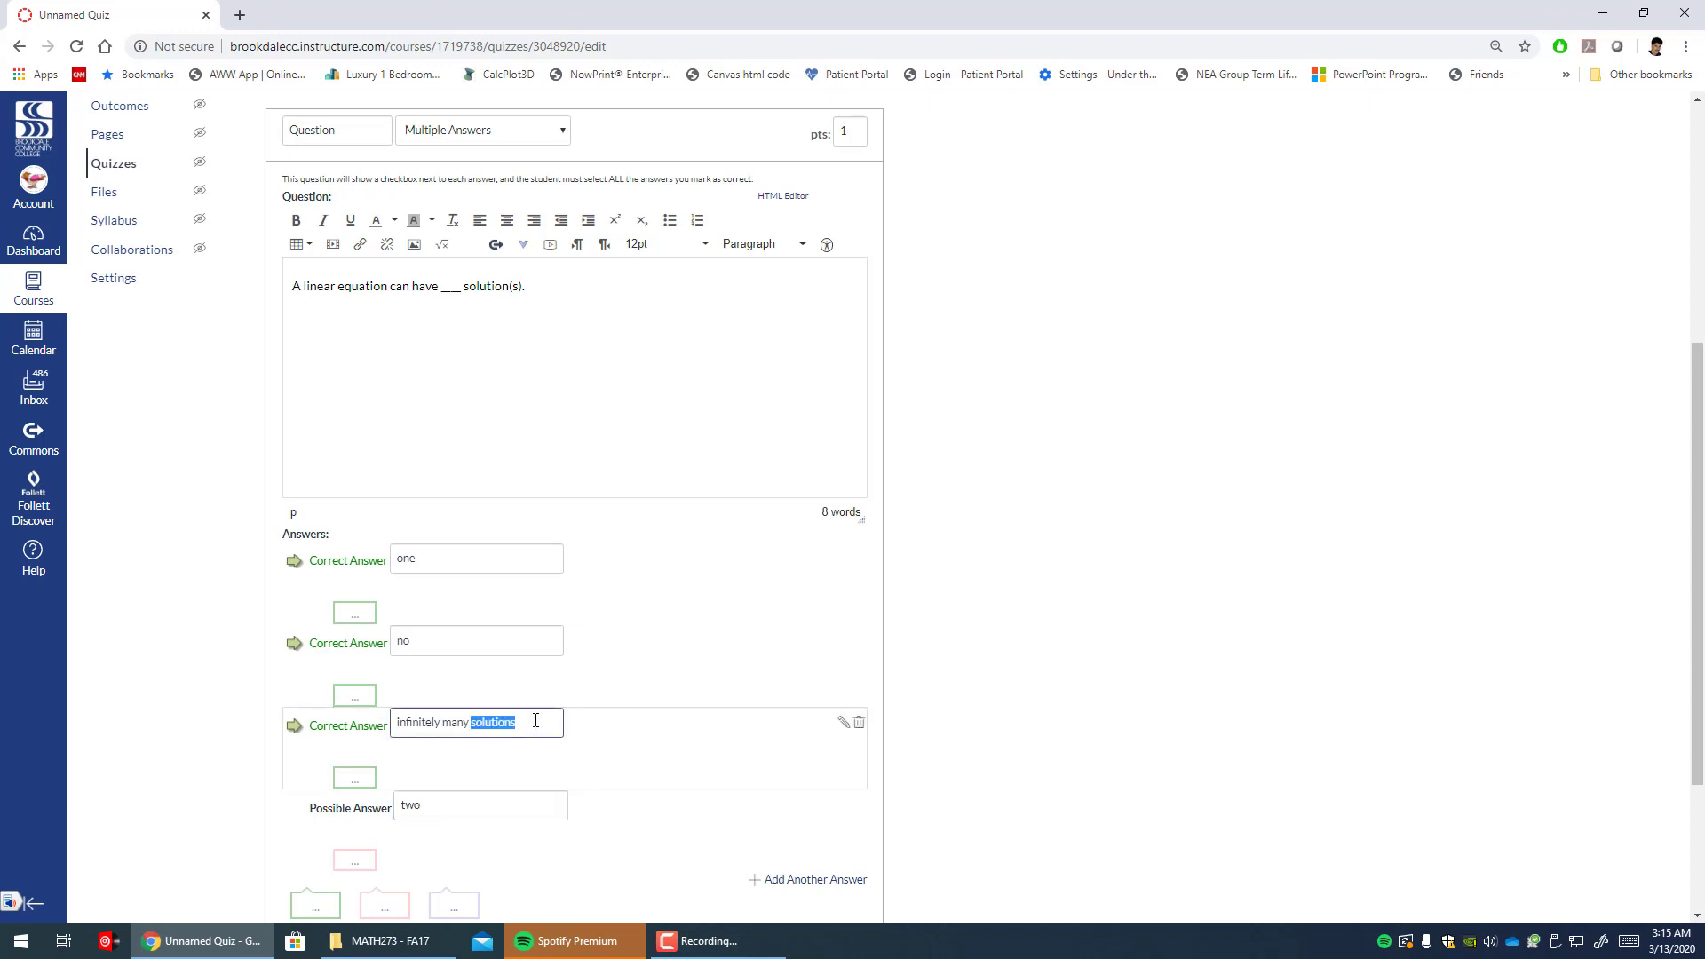
{"action": "key", "text": "BackSpace"}
- Add one more wrong answer, "three", to the linear equation question
{"action": "scroll", "coordinate": [646, 753], "scroll_direction": "down", "scroll_amount": 1}
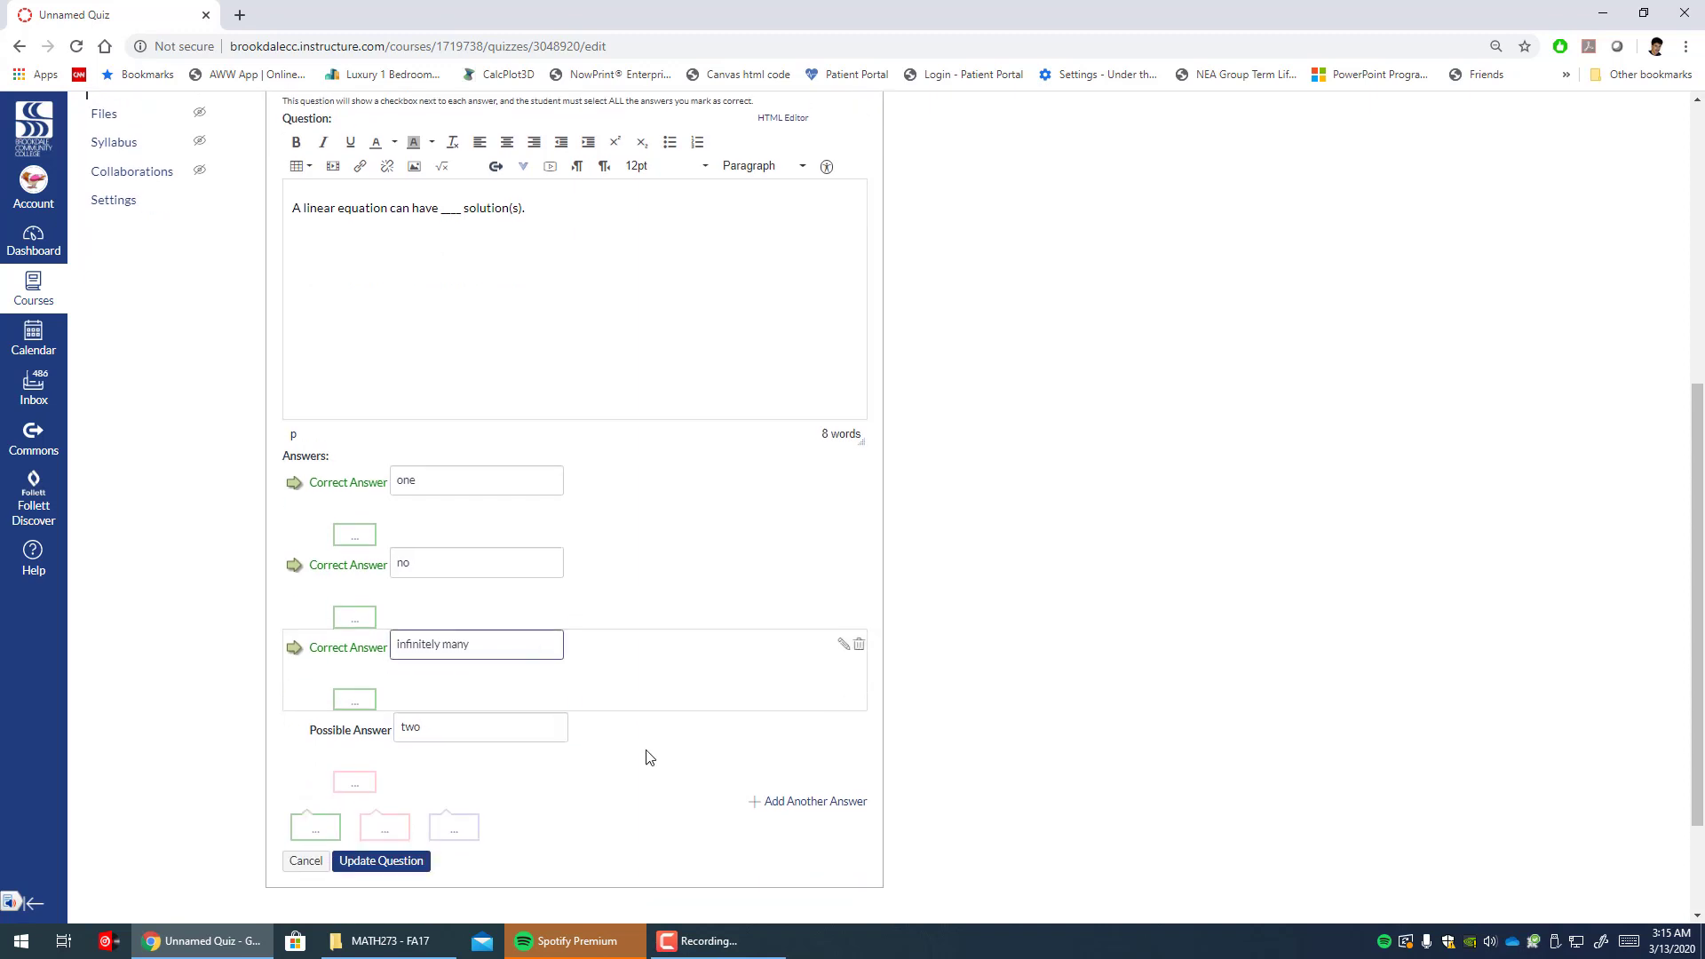
{"action": "left_click", "coordinate": [839, 792]}
{"action": "type", "text": "three"}
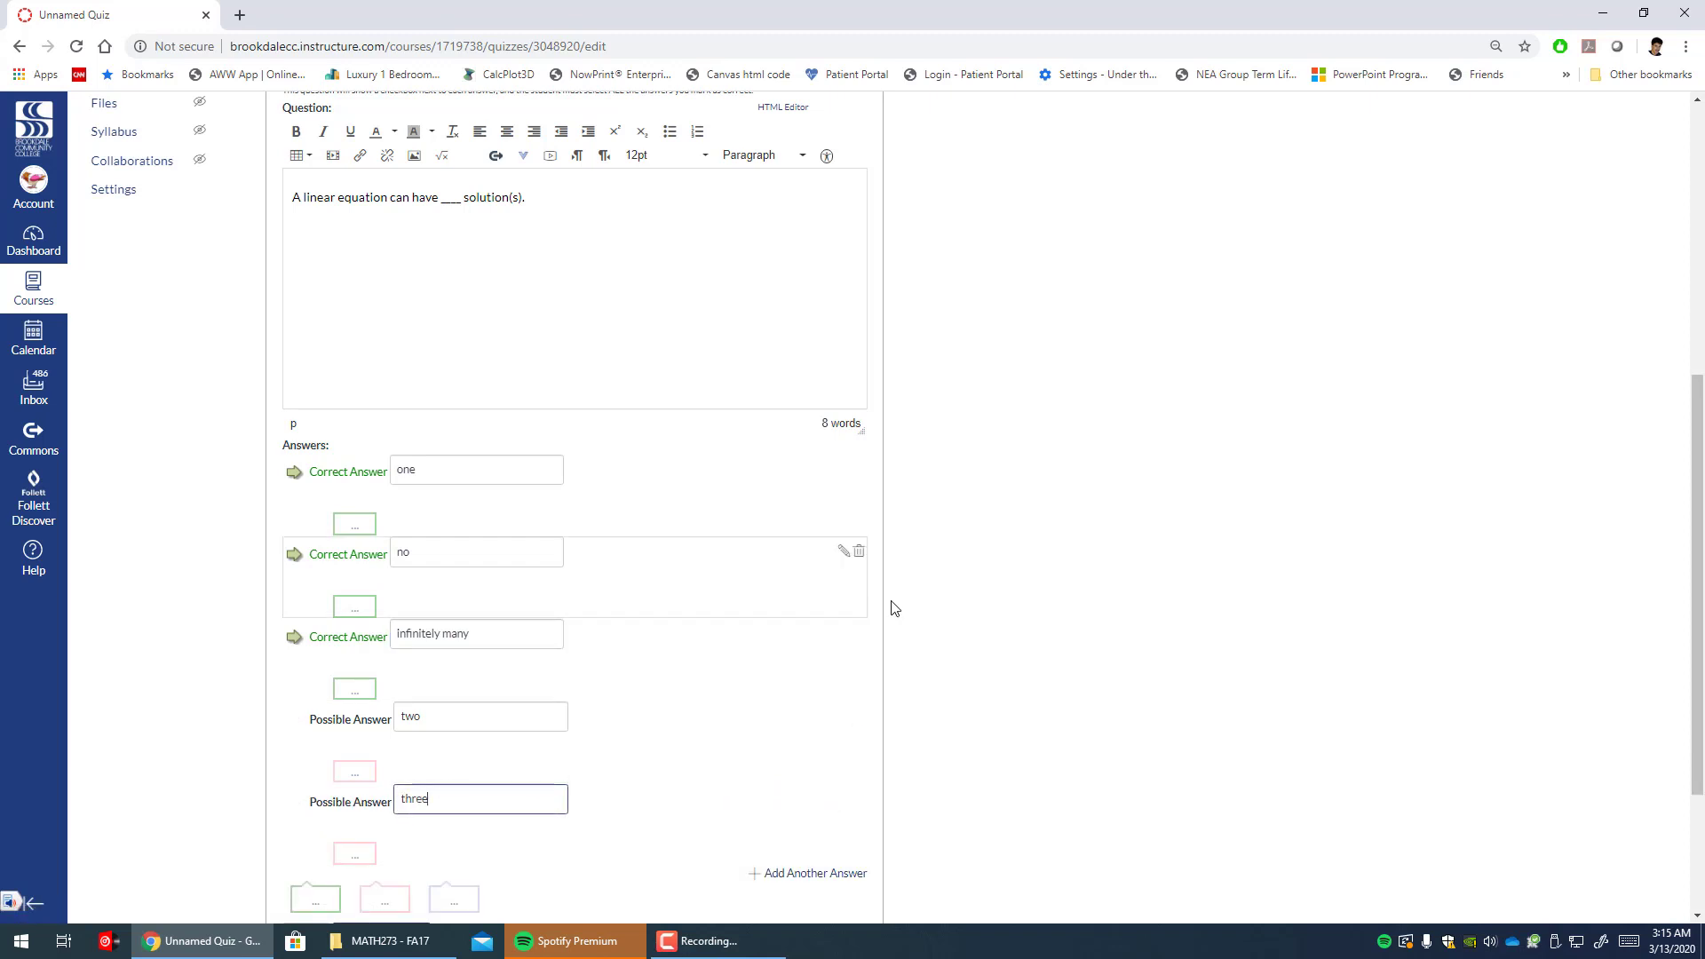
{"action": "scroll", "coordinate": [891, 601], "scroll_direction": "down", "scroll_amount": 2}
{"action": "scroll", "coordinate": [807, 611], "scroll_direction": "up", "scroll_amount": 1}
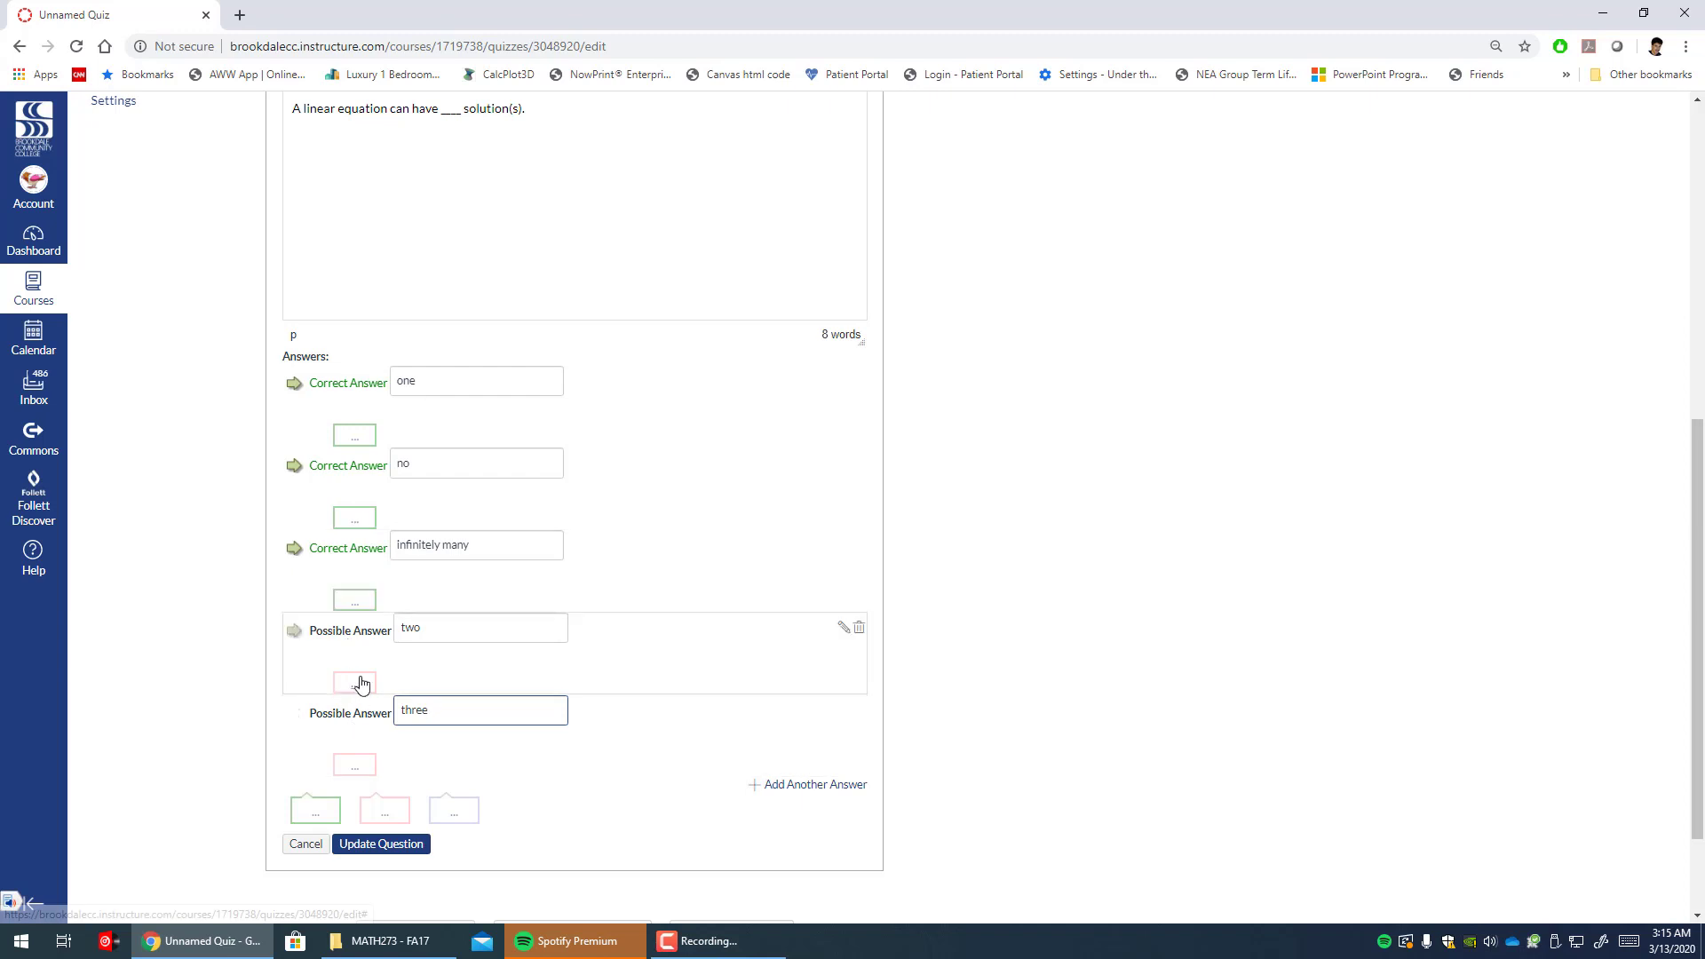
{"action": "scroll", "coordinate": [353, 675], "scroll_direction": "up", "scroll_amount": 1}
{"action": "scroll", "coordinate": [352, 675], "scroll_direction": "up", "scroll_amount": 3}
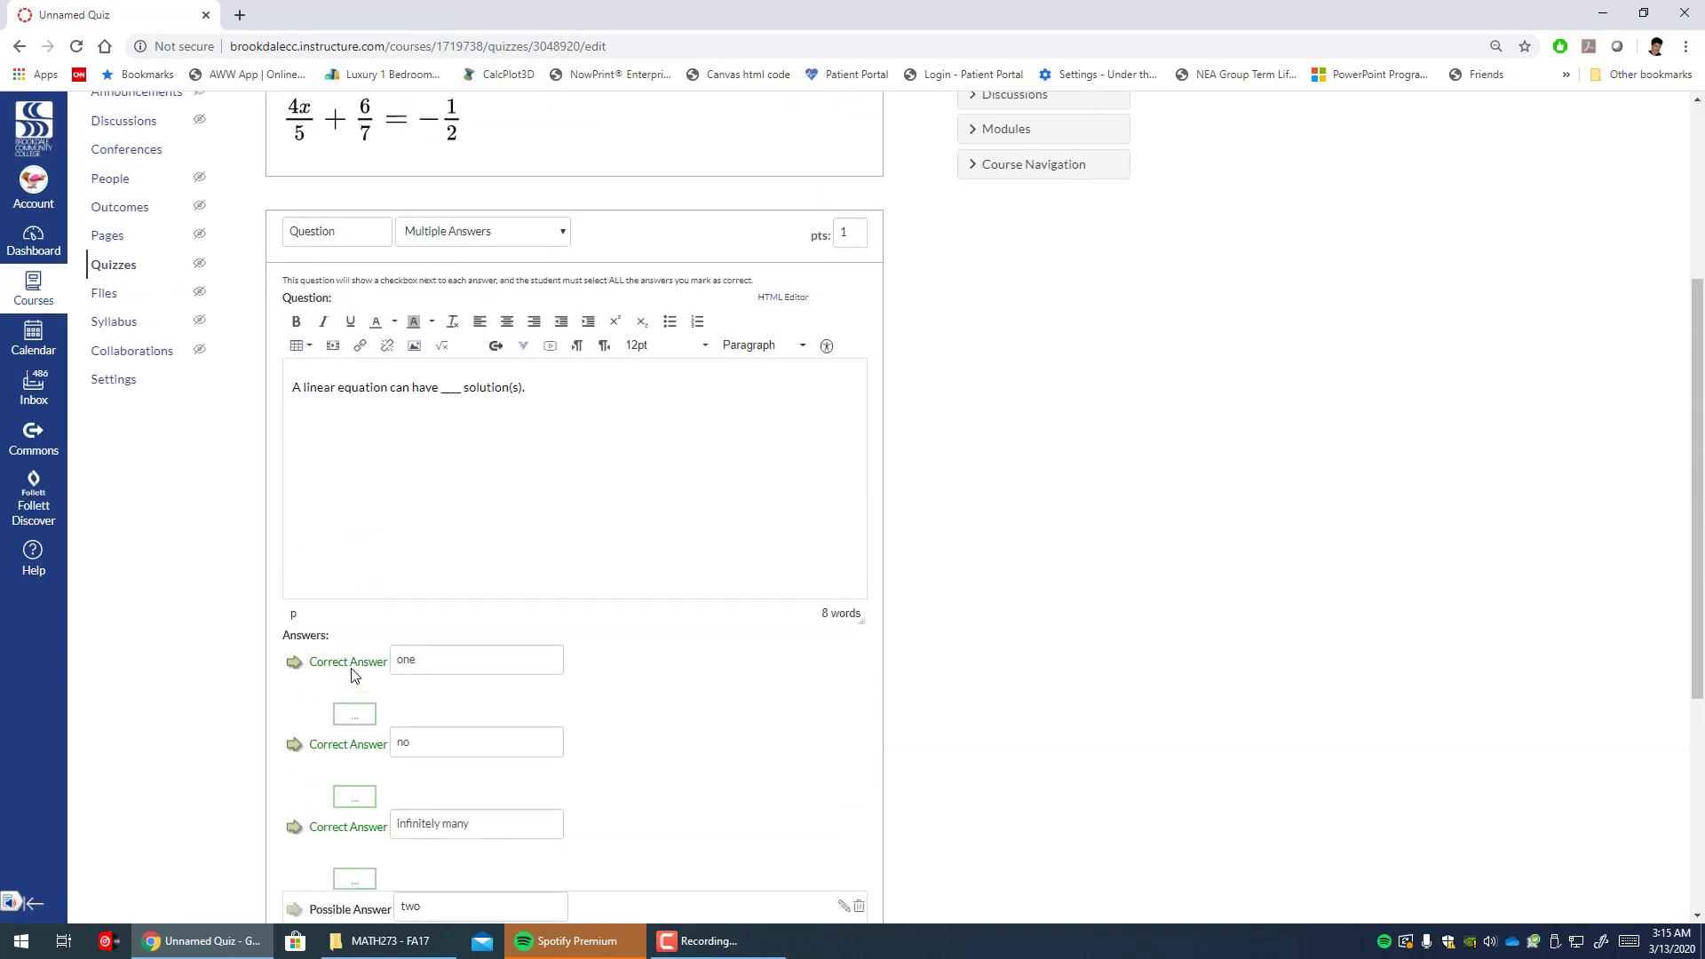
- Check the answers of the linear equation question and save the question to the quiz
{"action": "scroll", "coordinate": [352, 676], "scroll_direction": "down", "scroll_amount": 1}
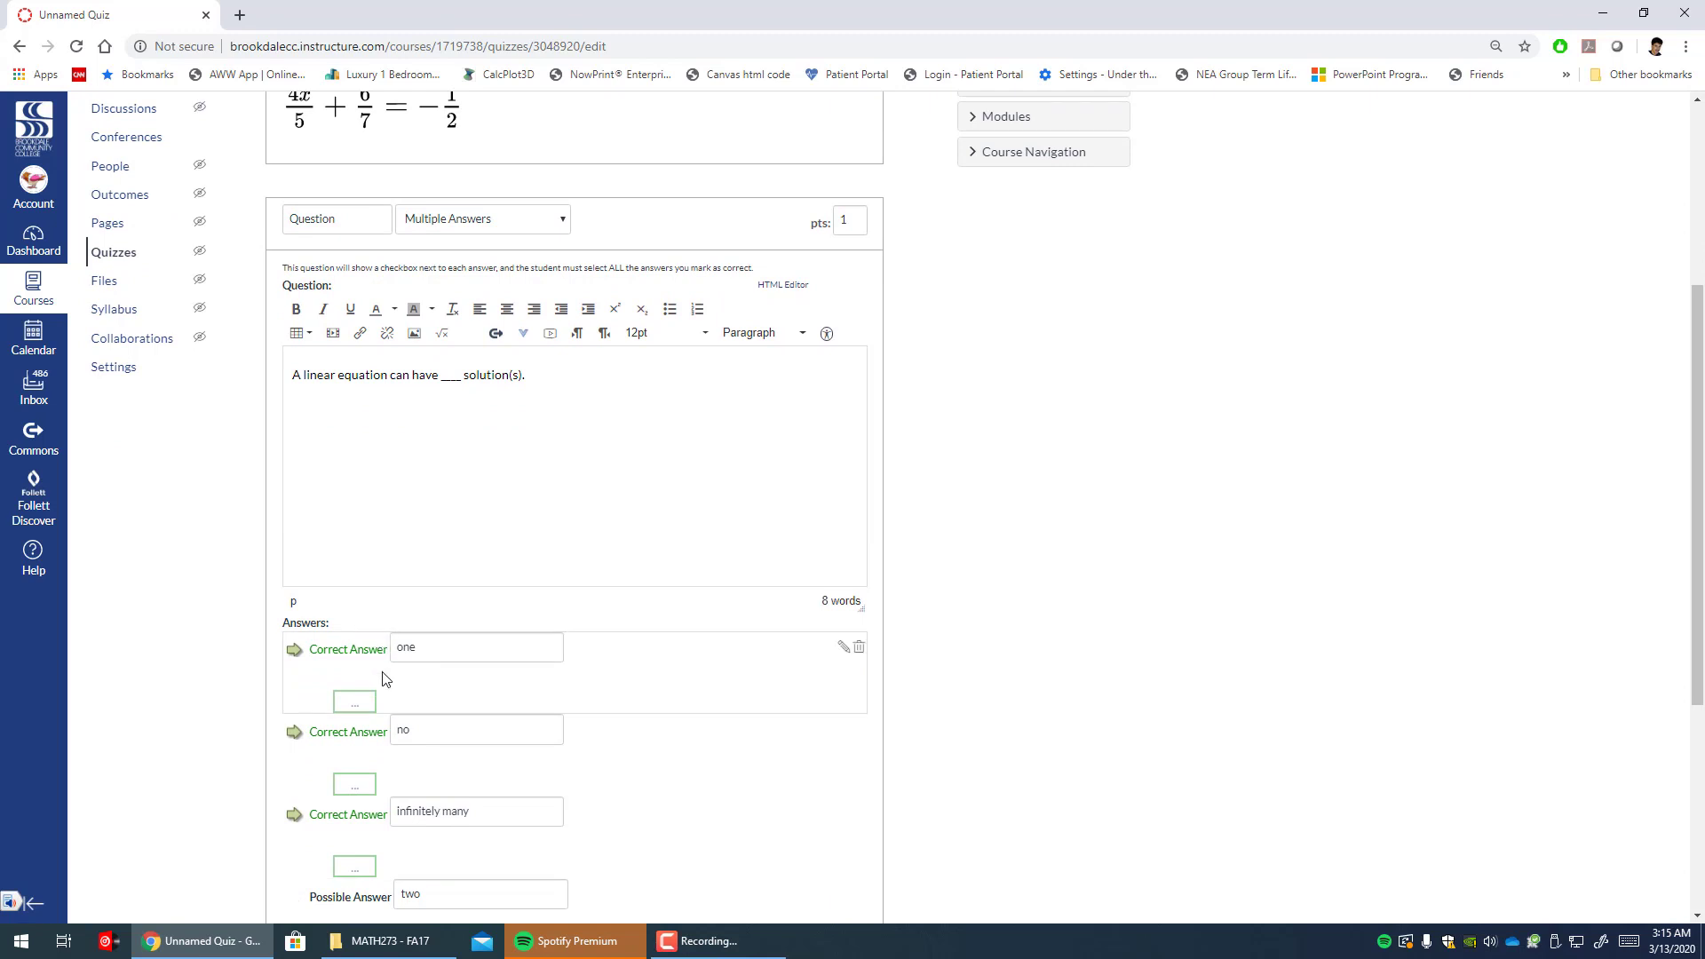
{"action": "scroll", "coordinate": [387, 684], "scroll_direction": "down", "scroll_amount": 1}
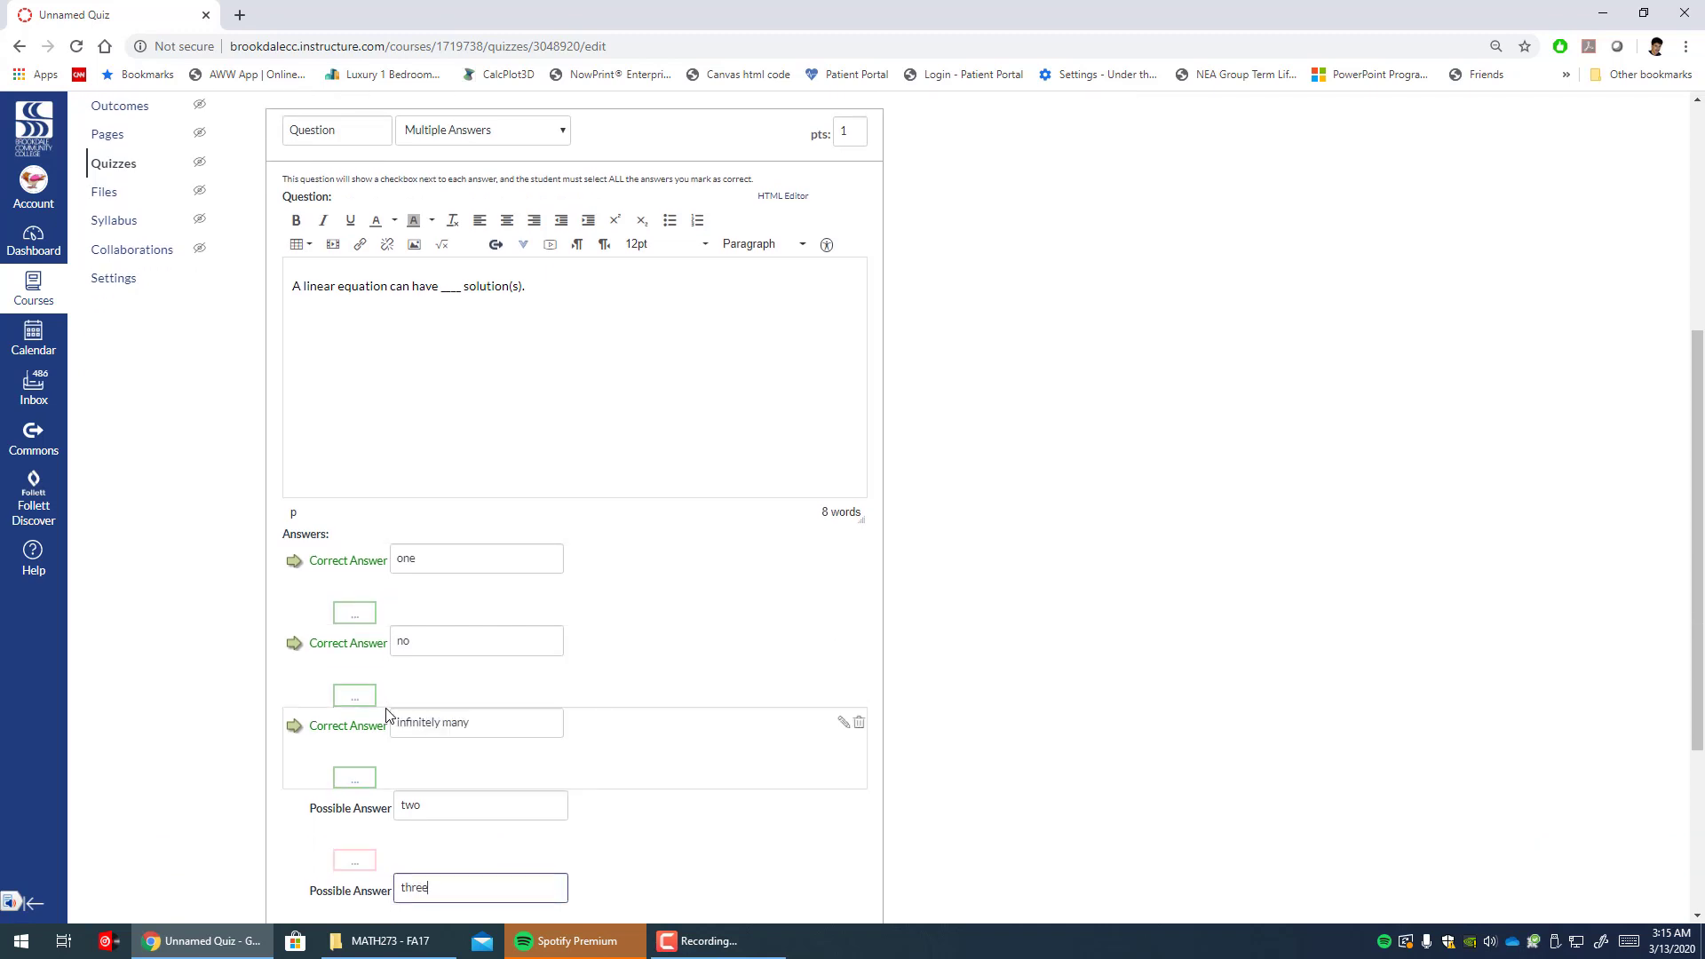
{"action": "left_click", "coordinate": [424, 559]}
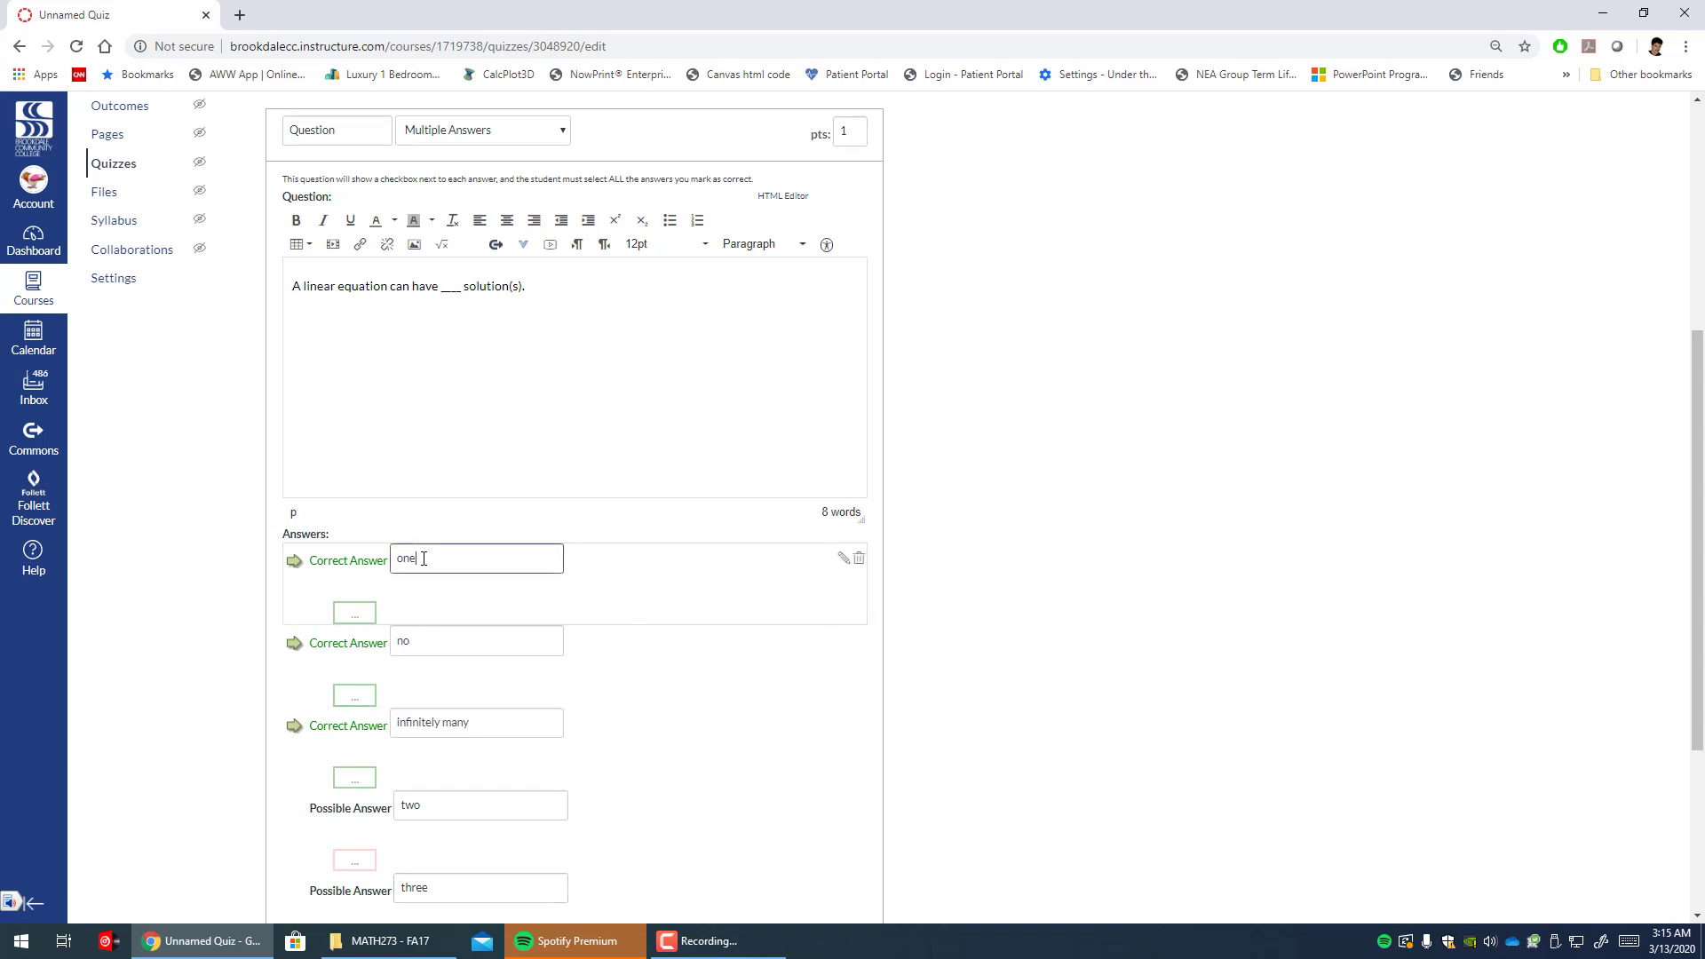
{"action": "left_click", "coordinate": [487, 720]}
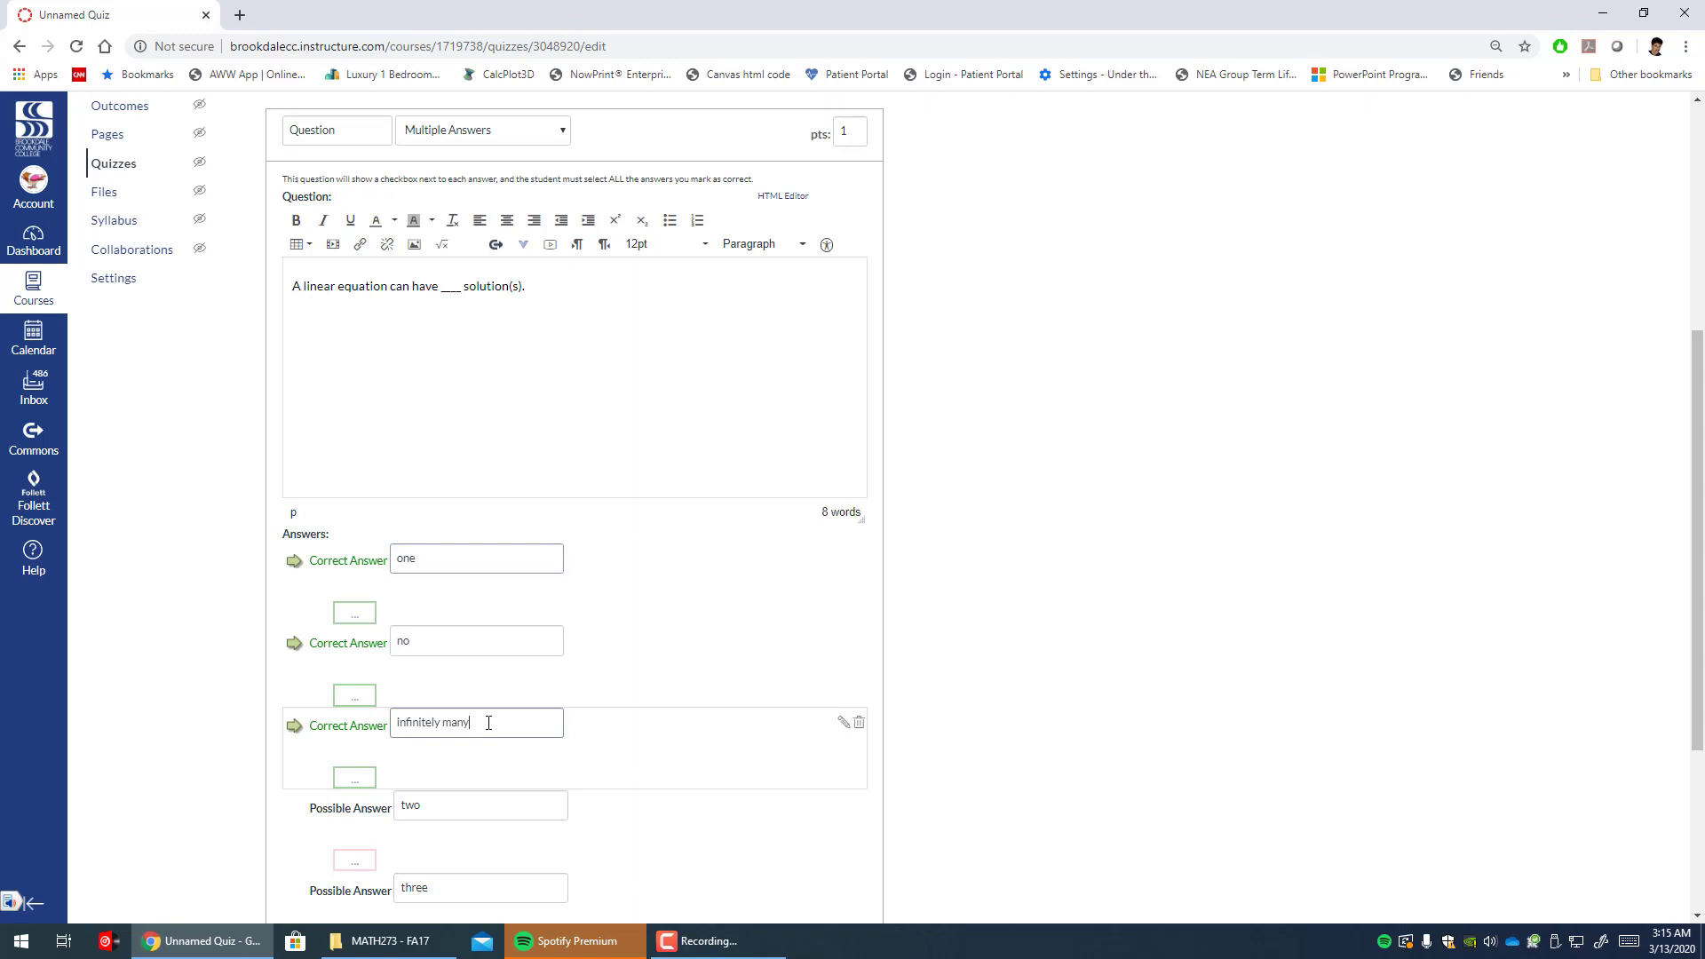
{"action": "left_click", "coordinate": [451, 641]}
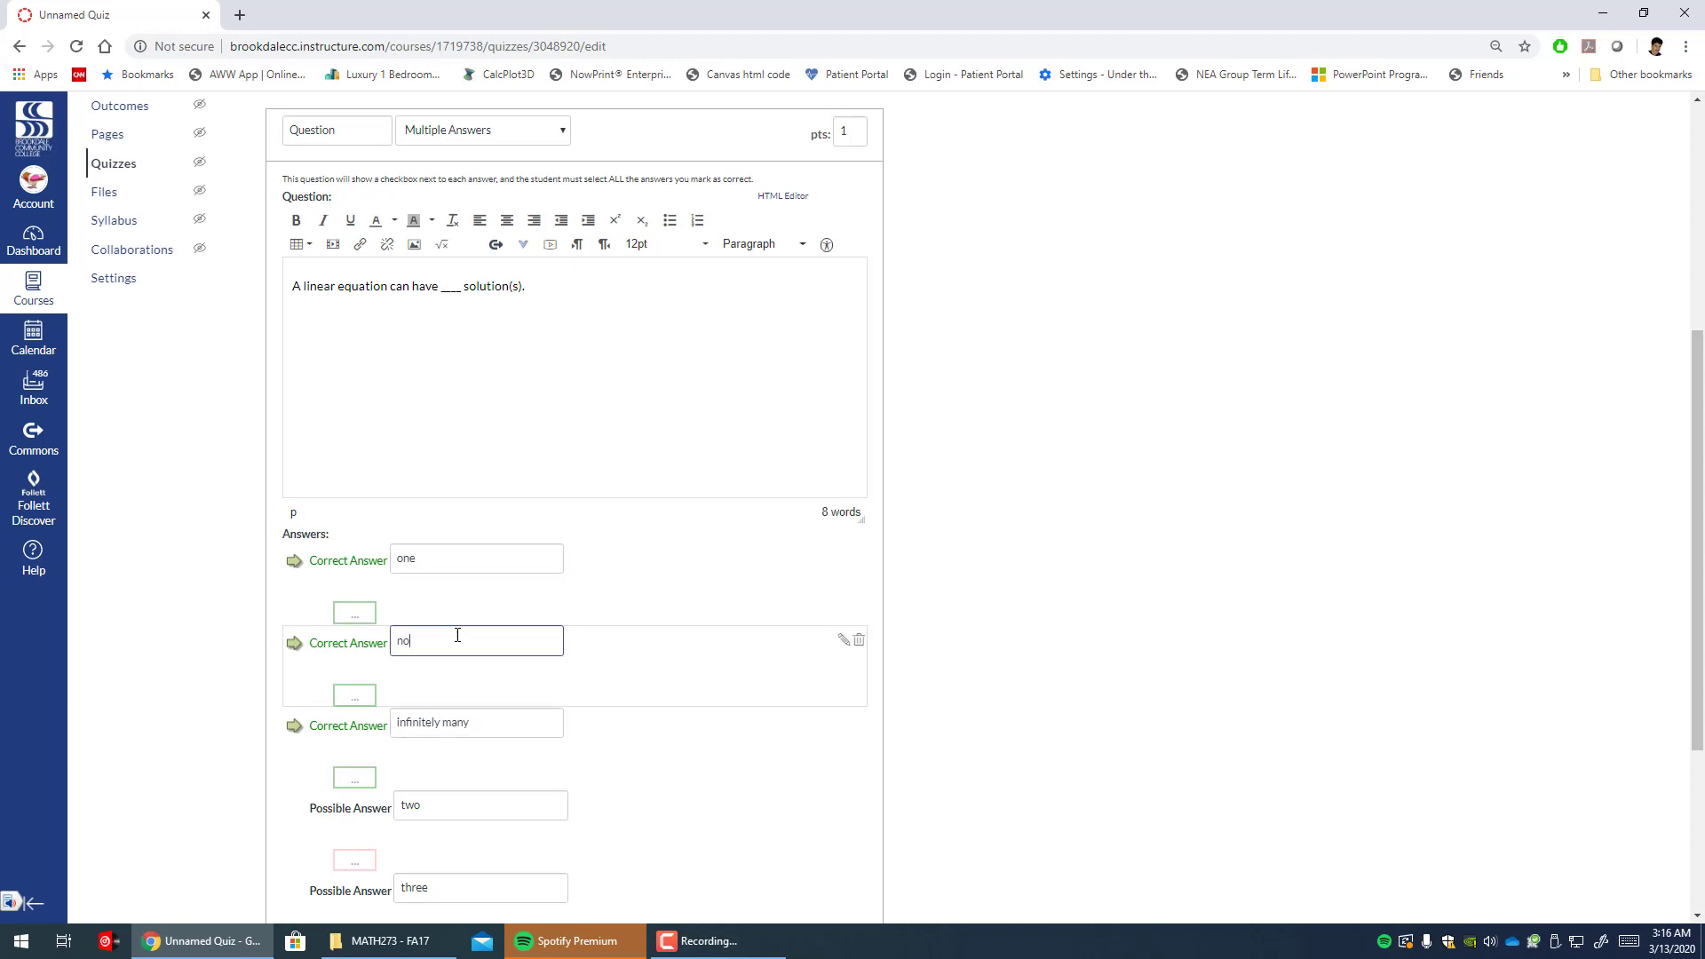
{"action": "scroll", "coordinate": [458, 630], "scroll_direction": "down", "scroll_amount": 4}
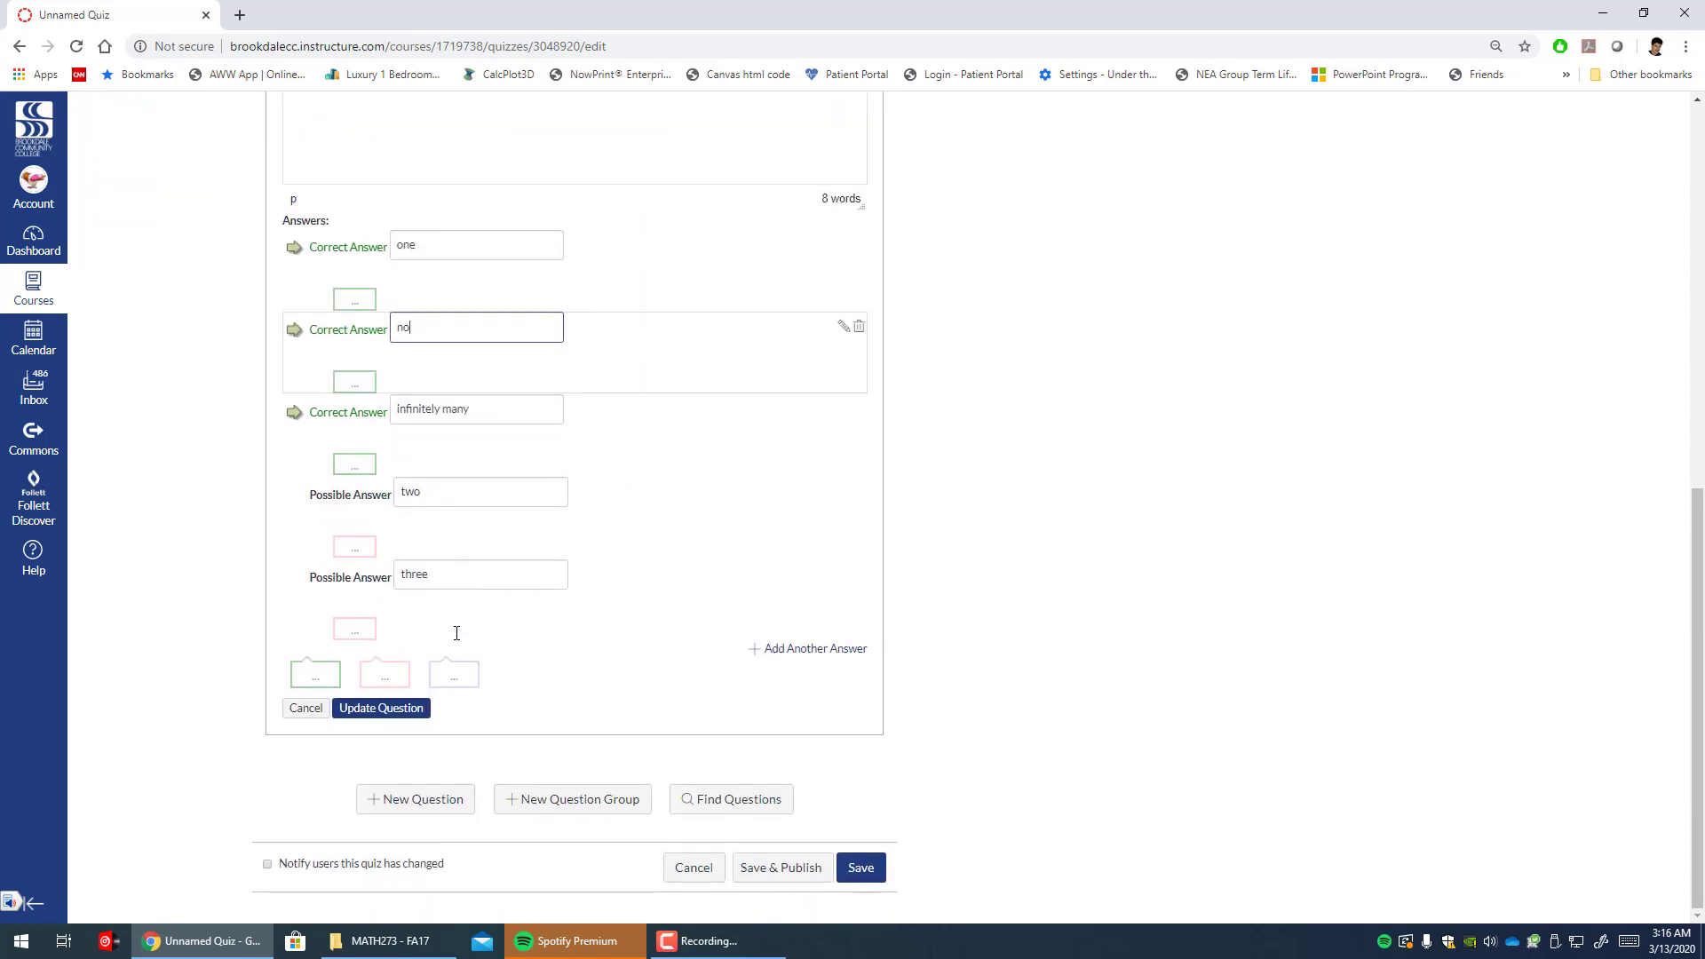
{"action": "left_click", "coordinate": [413, 715]}
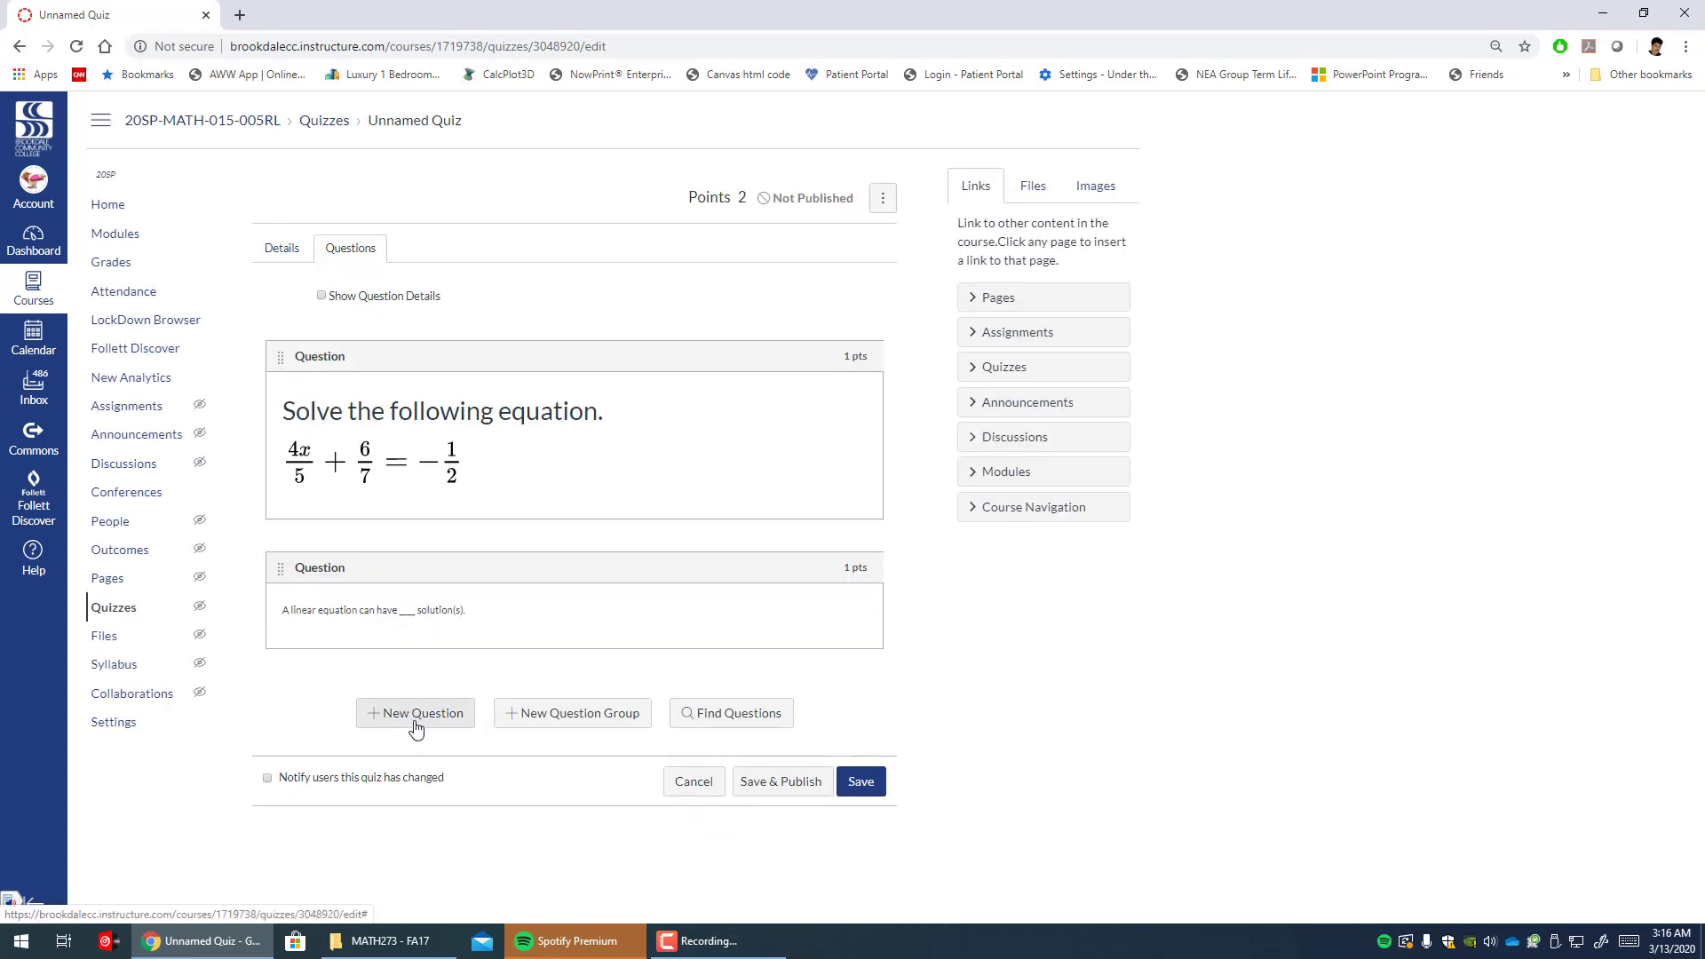
- Add a new Multiple Choice question with the text "Simplify the following:"
{"action": "left_click", "coordinate": [417, 721]}
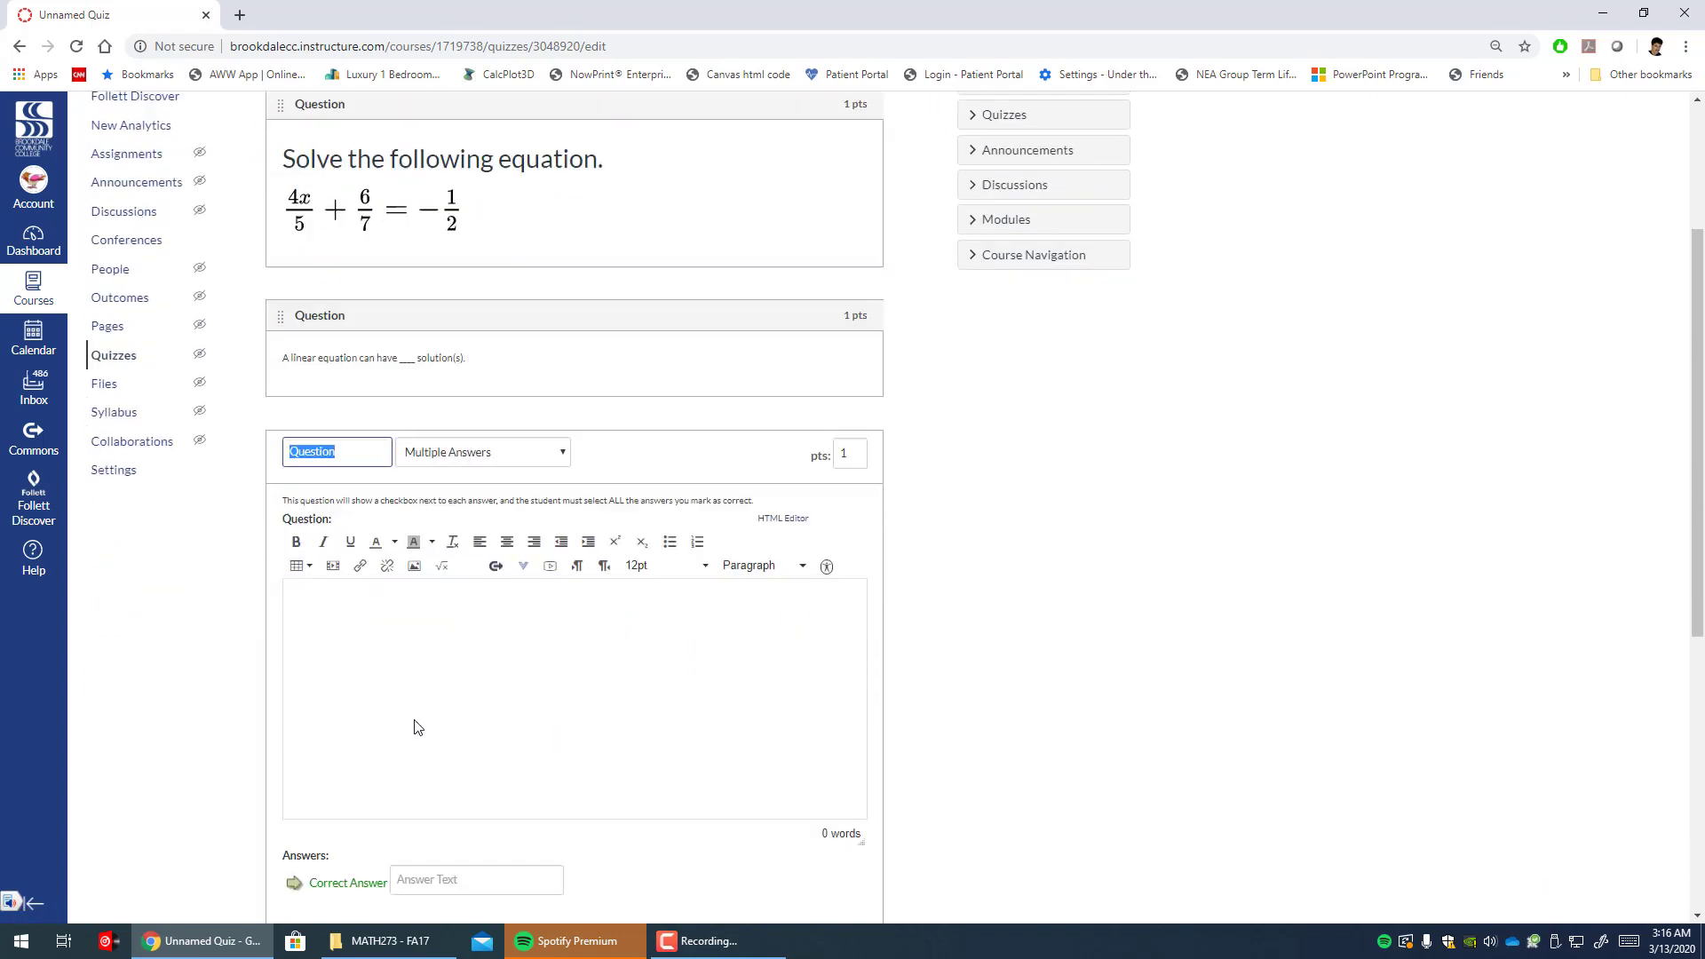
{"action": "left_click", "coordinate": [498, 439]}
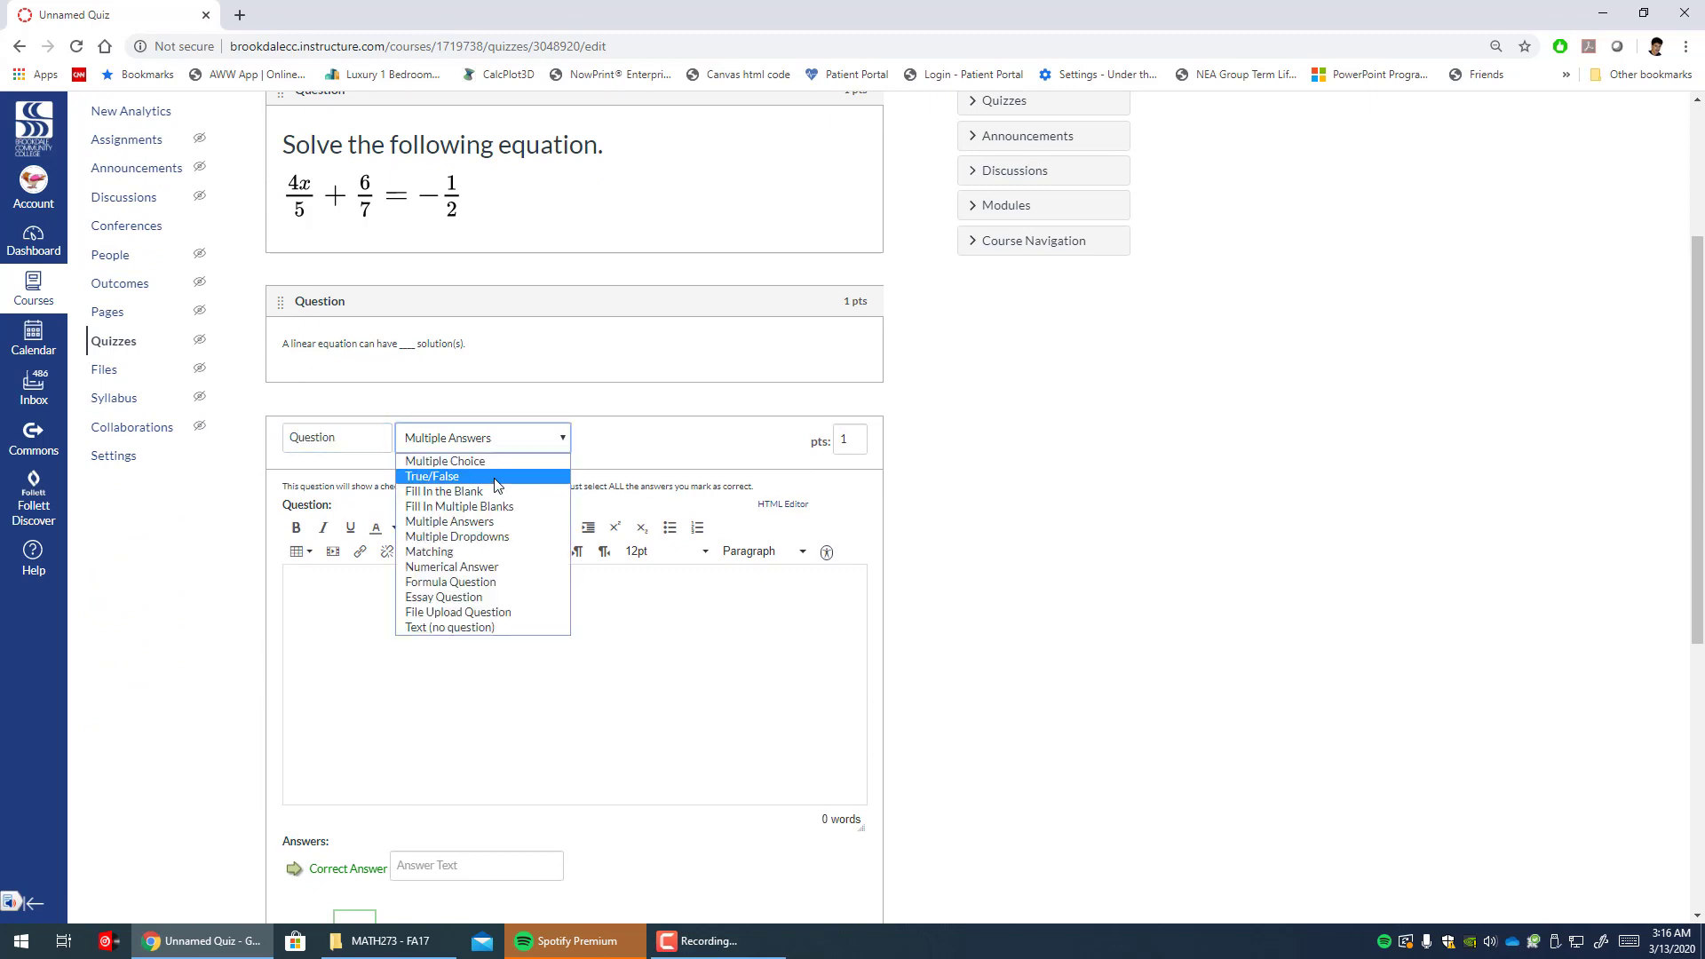
{"action": "left_click", "coordinate": [496, 458]}
{"action": "left_click", "coordinate": [507, 607]}
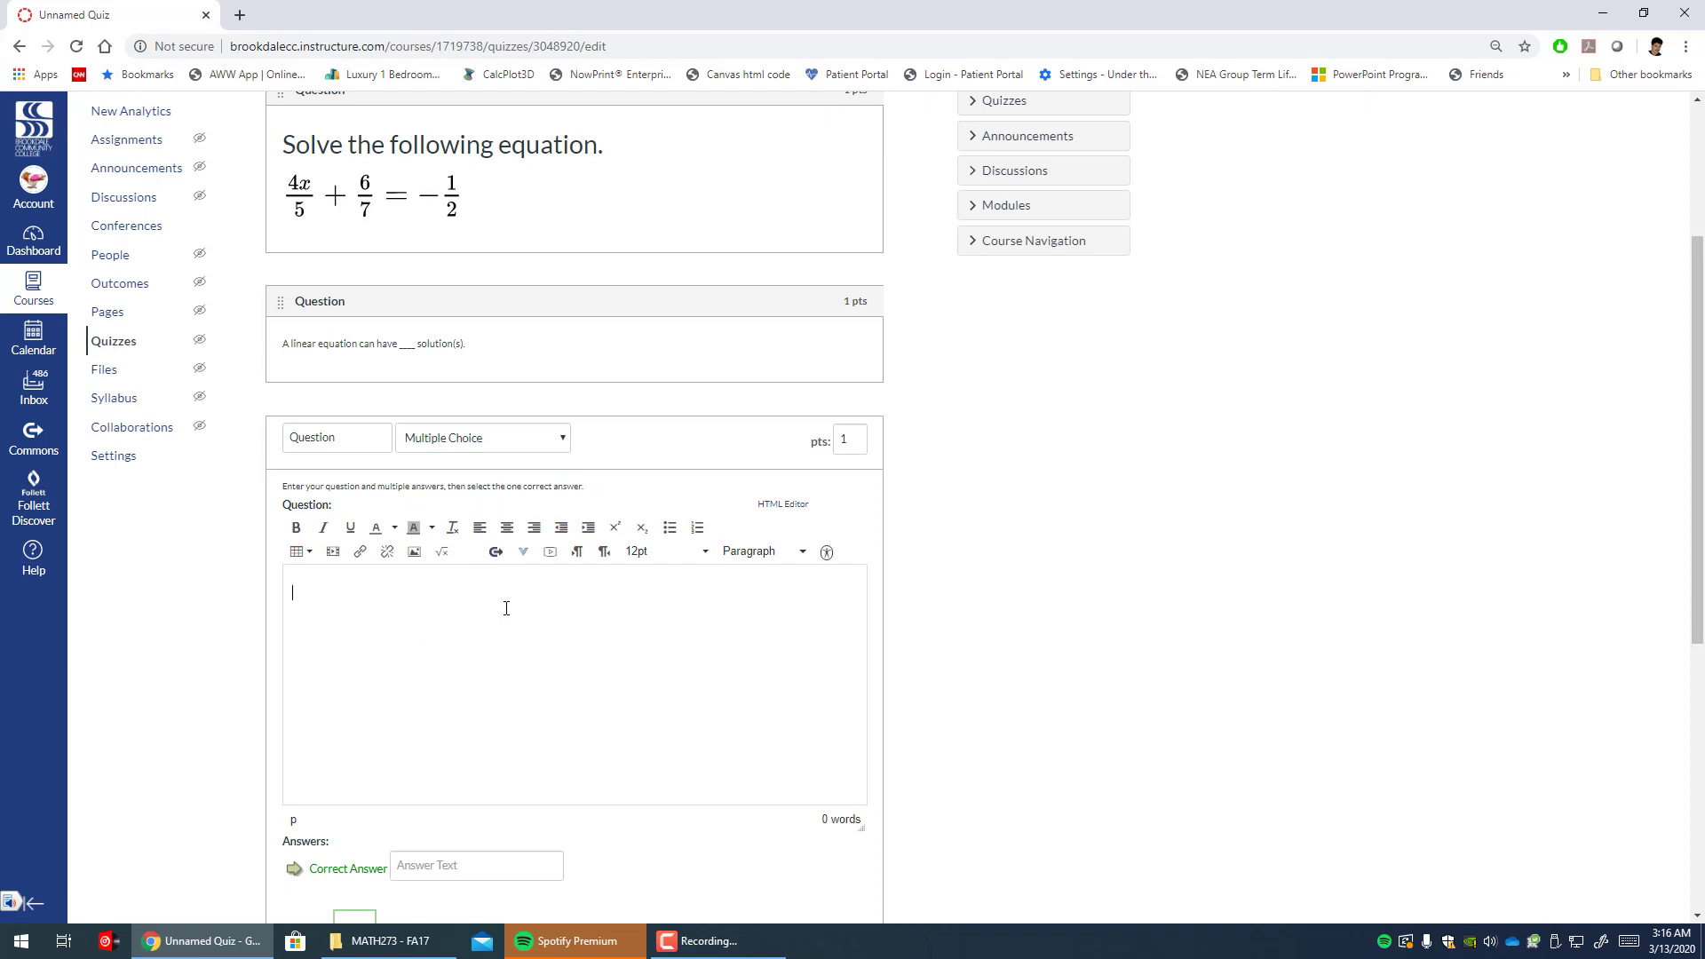
{"action": "type", "text": "Simplify the following:"}
{"action": "key", "text": "Return"}
- Insert the equation 3(x − 1) + 4x below the question text
{"action": "left_click", "coordinate": [444, 552]}
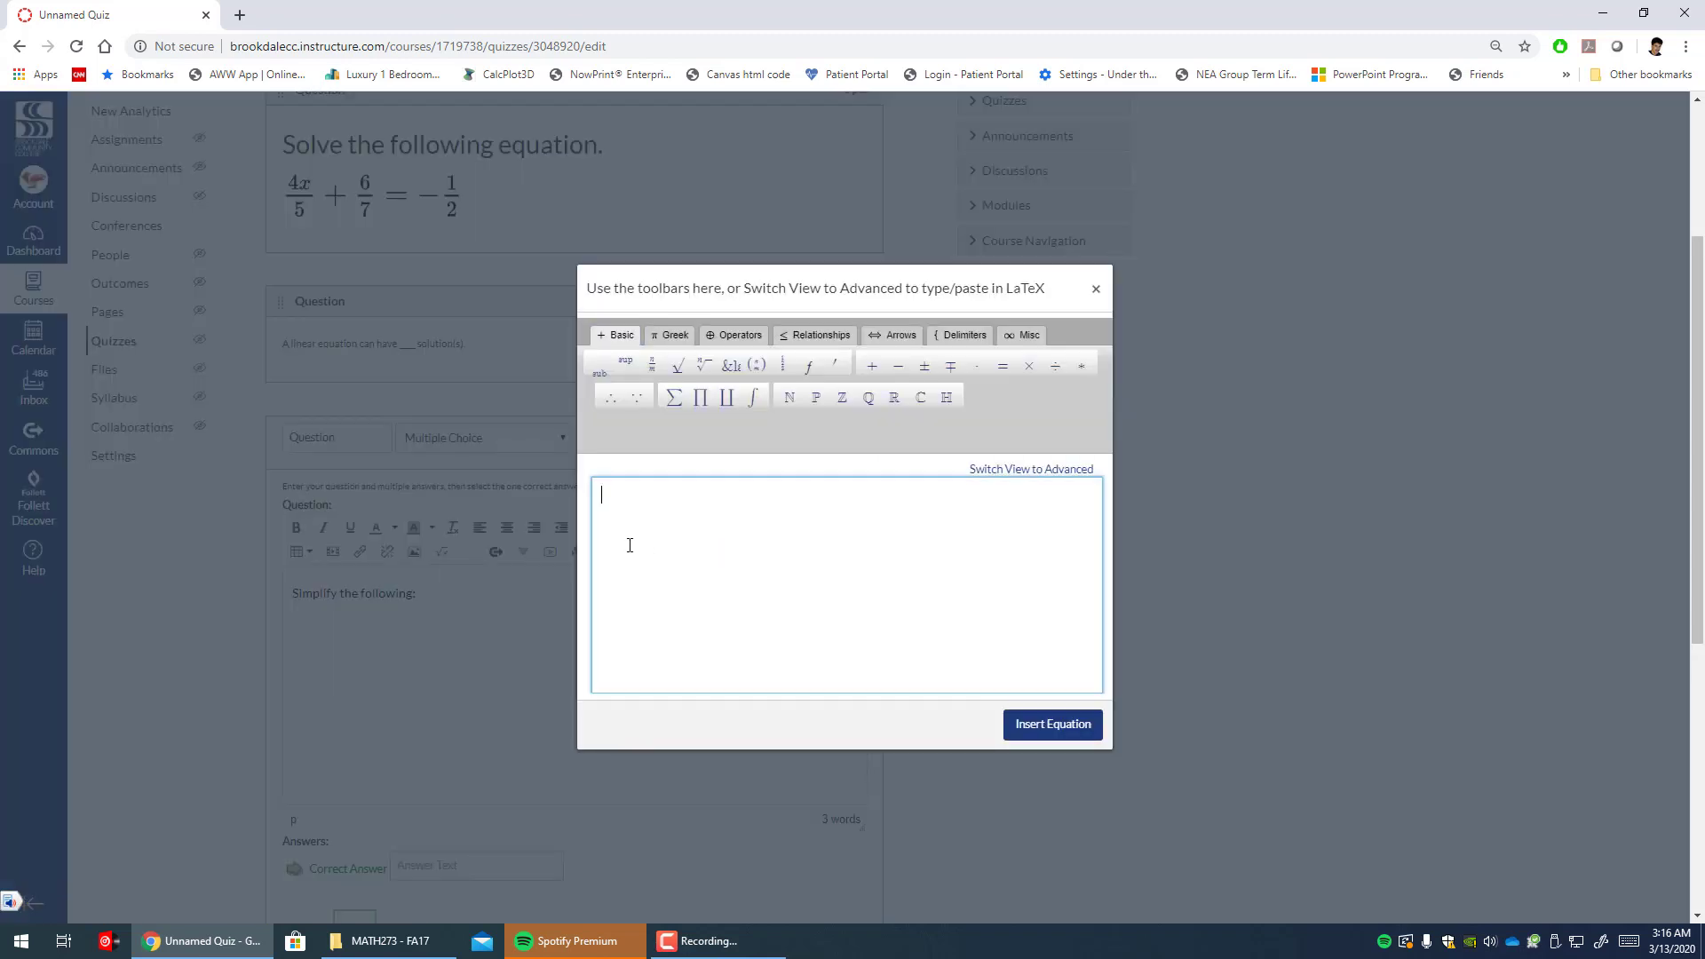
{"action": "type", "text": "3(x"}
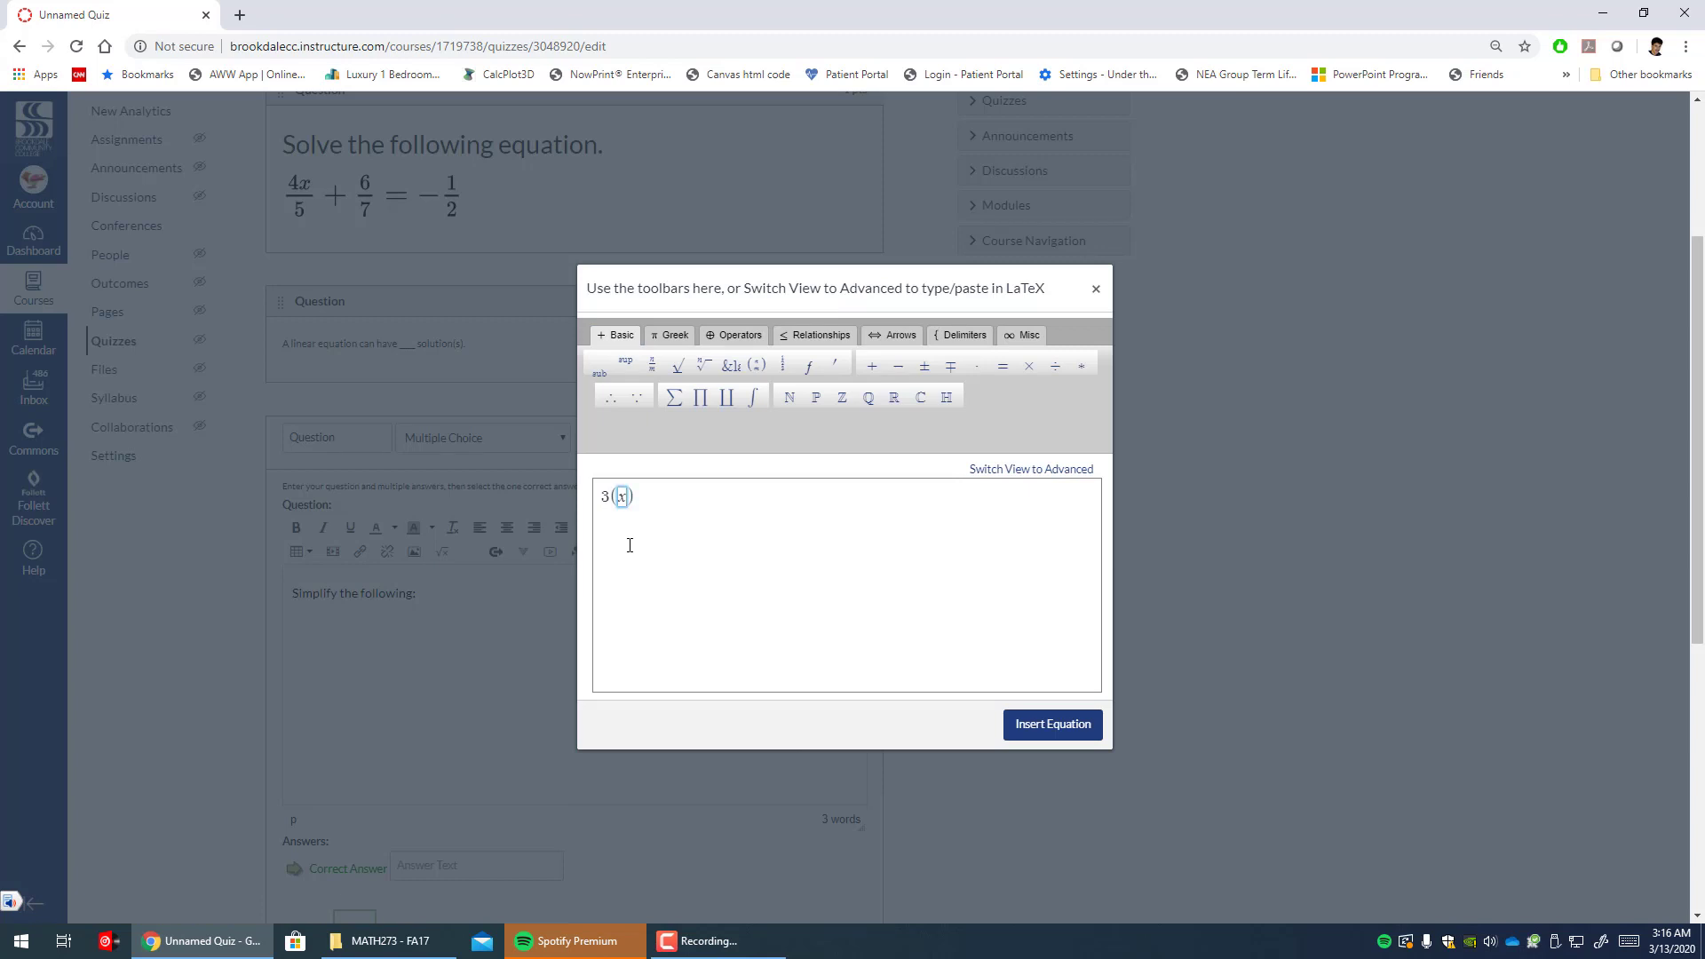
{"action": "type", "text": "-"}
{"action": "type", "text": "1)"}
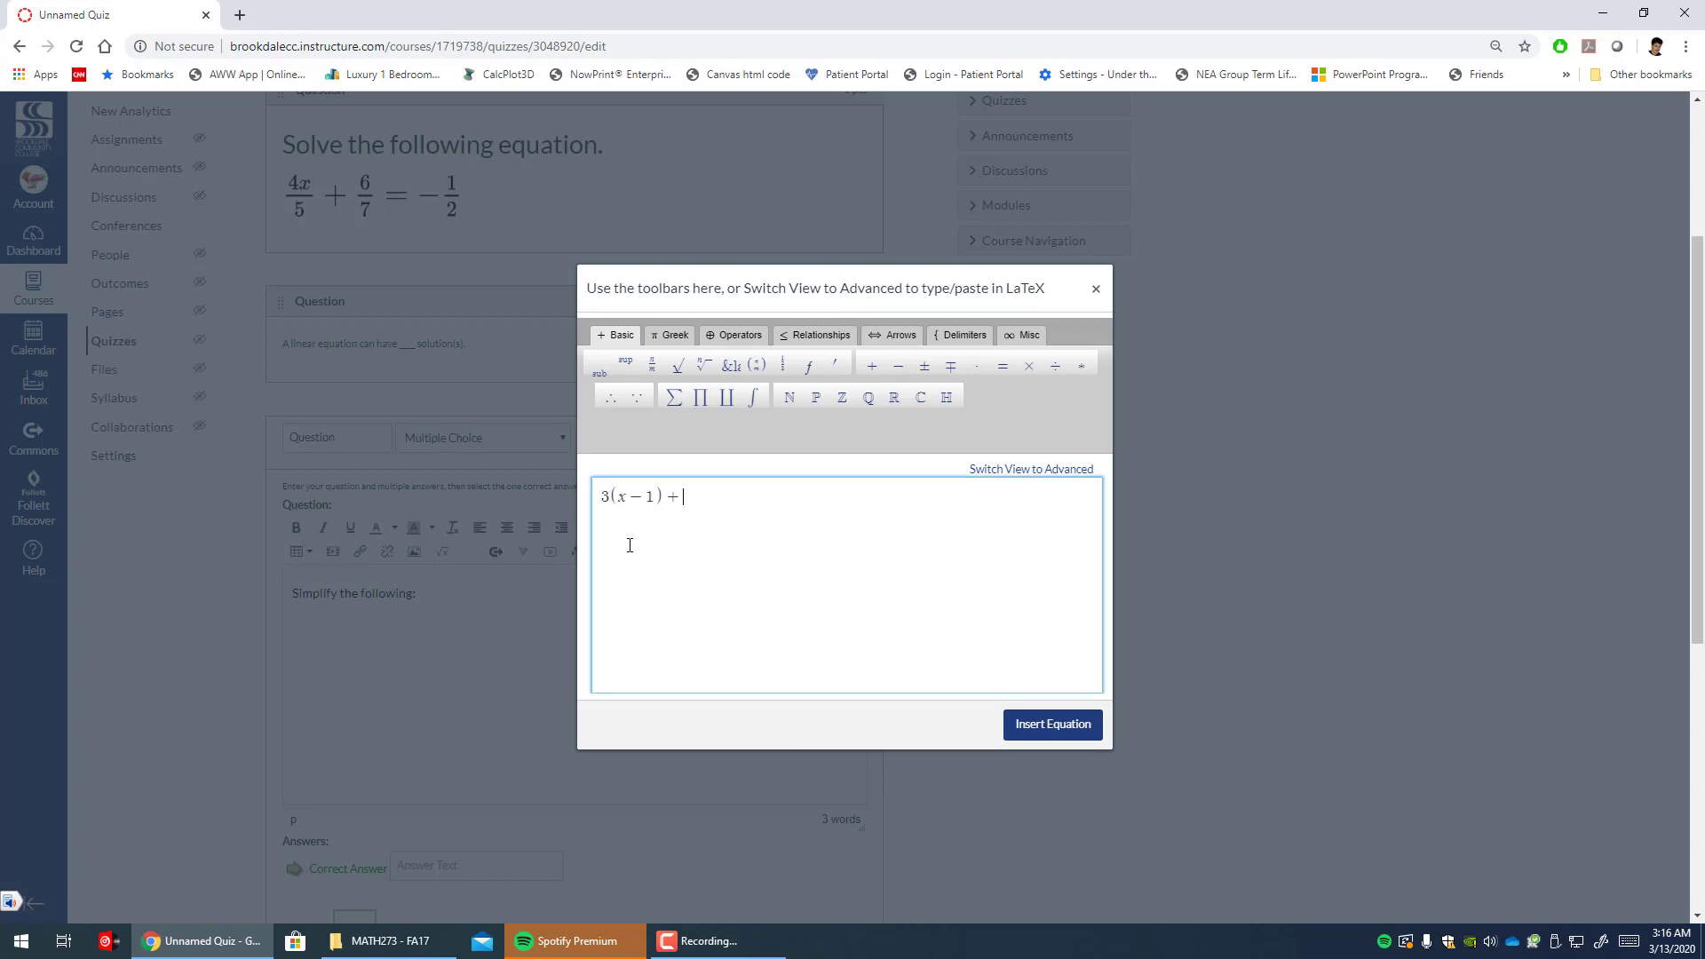
{"action": "type", "text": "+4x"}
{"action": "left_click", "coordinate": [1053, 725]}
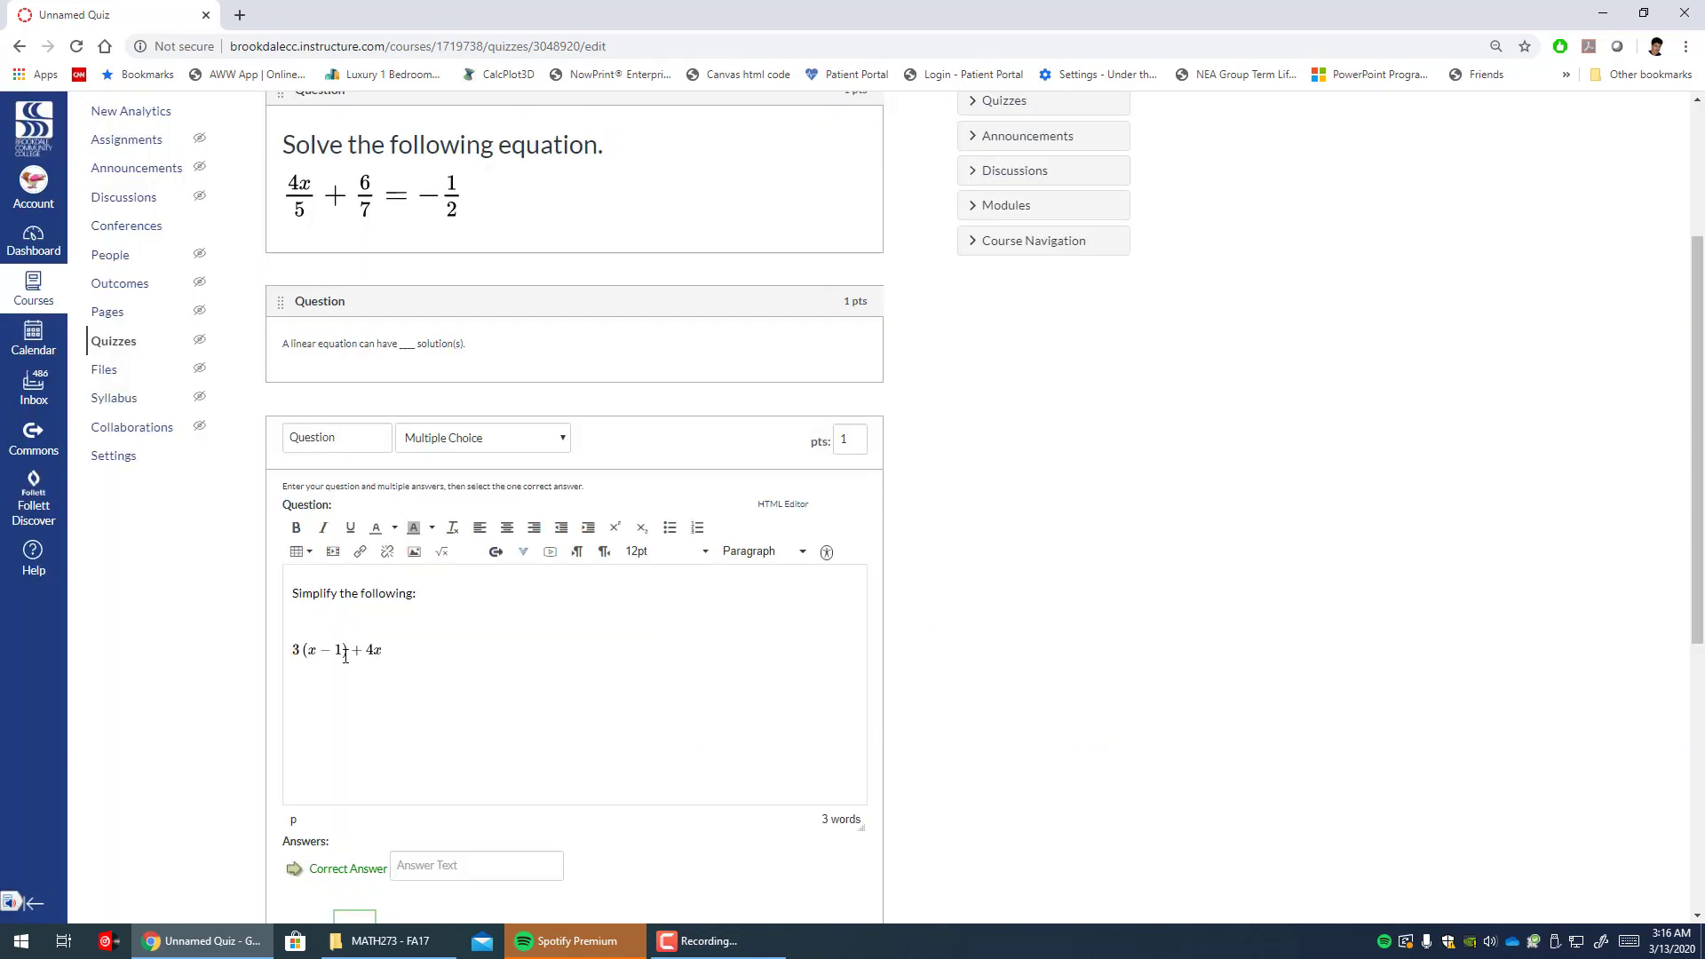
- Enlarge the equation in the question and set the "Simplify the following:" text to 24pt
{"action": "left_click", "coordinate": [346, 657]}
{"action": "left_click_drag", "start_coordinate": [382, 660], "coordinate": [465, 686]}
{"action": "left_click", "coordinate": [450, 601]}
{"action": "triple_click", "coordinate": [450, 601]}
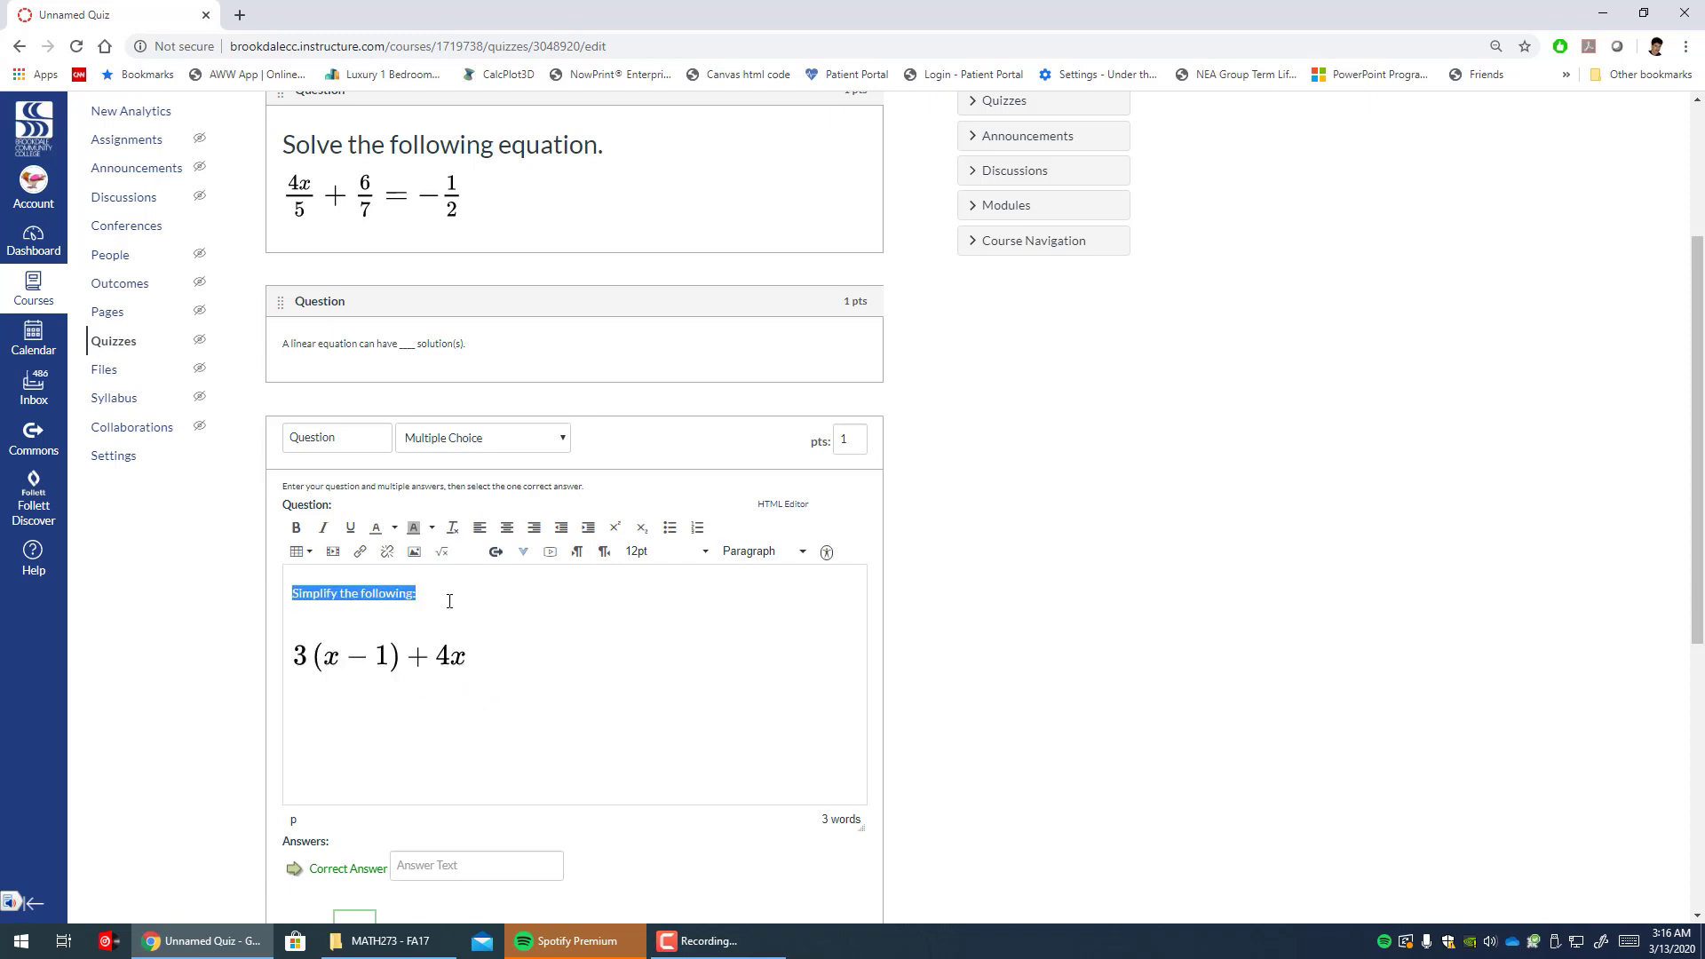
{"action": "left_click", "coordinate": [682, 554]}
{"action": "left_click", "coordinate": [677, 692]}
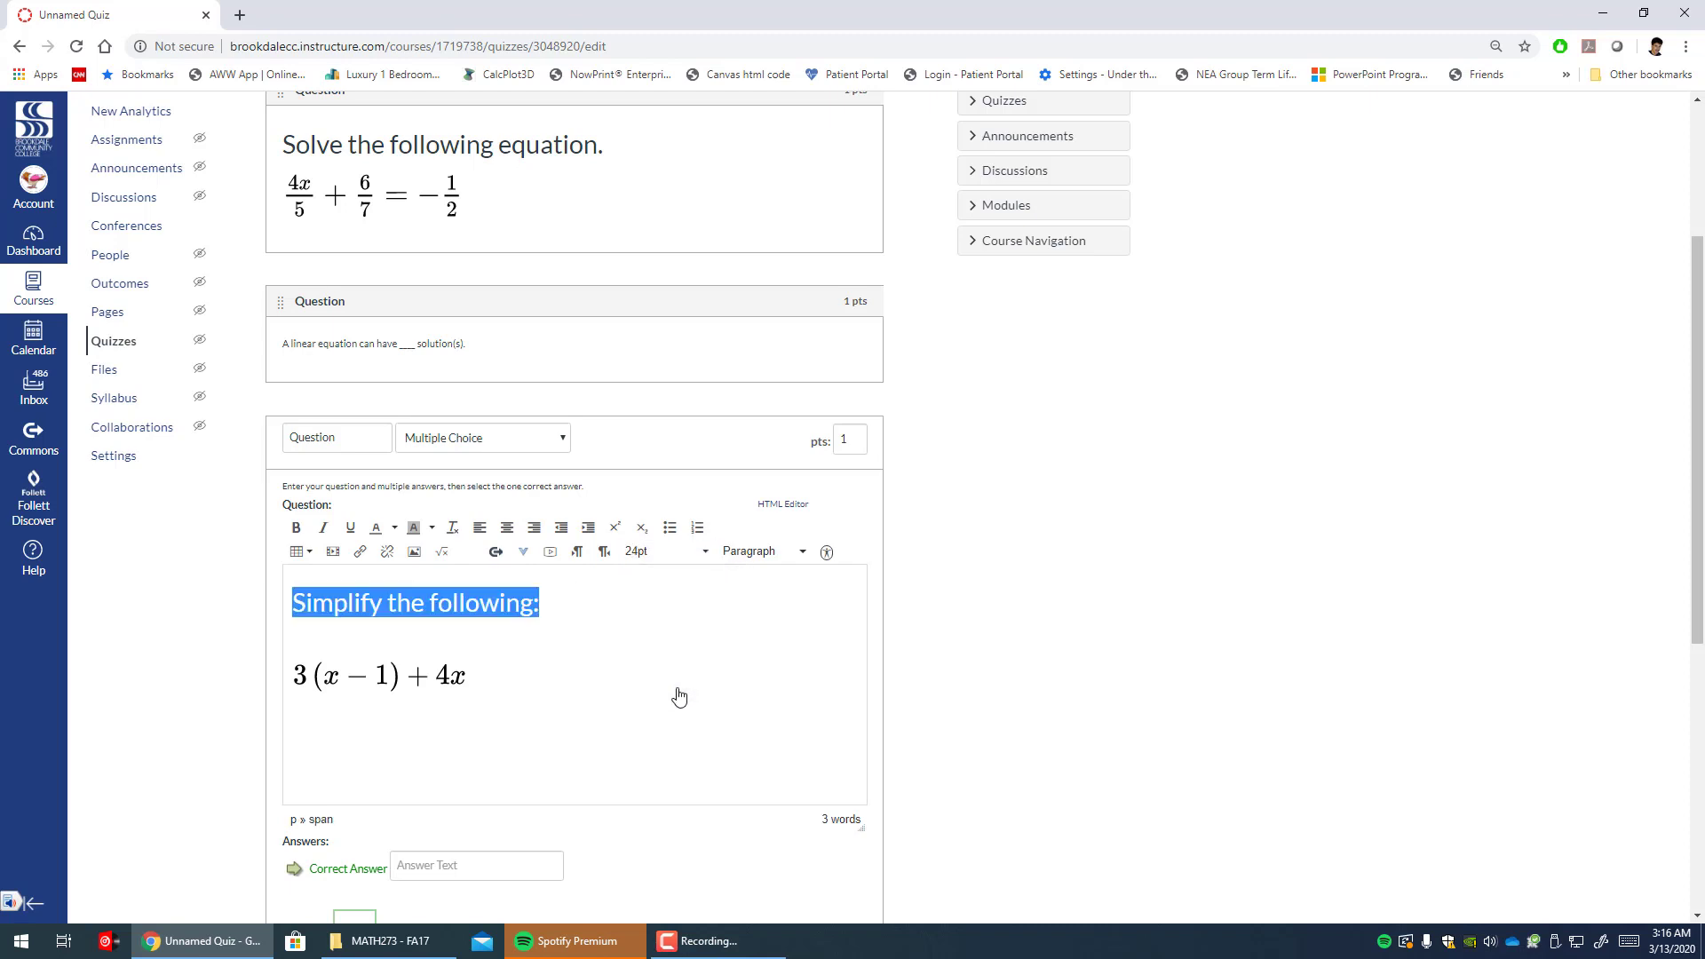
{"action": "left_click", "coordinate": [672, 686]}
{"action": "scroll", "coordinate": [672, 687], "scroll_direction": "down", "scroll_amount": 3}
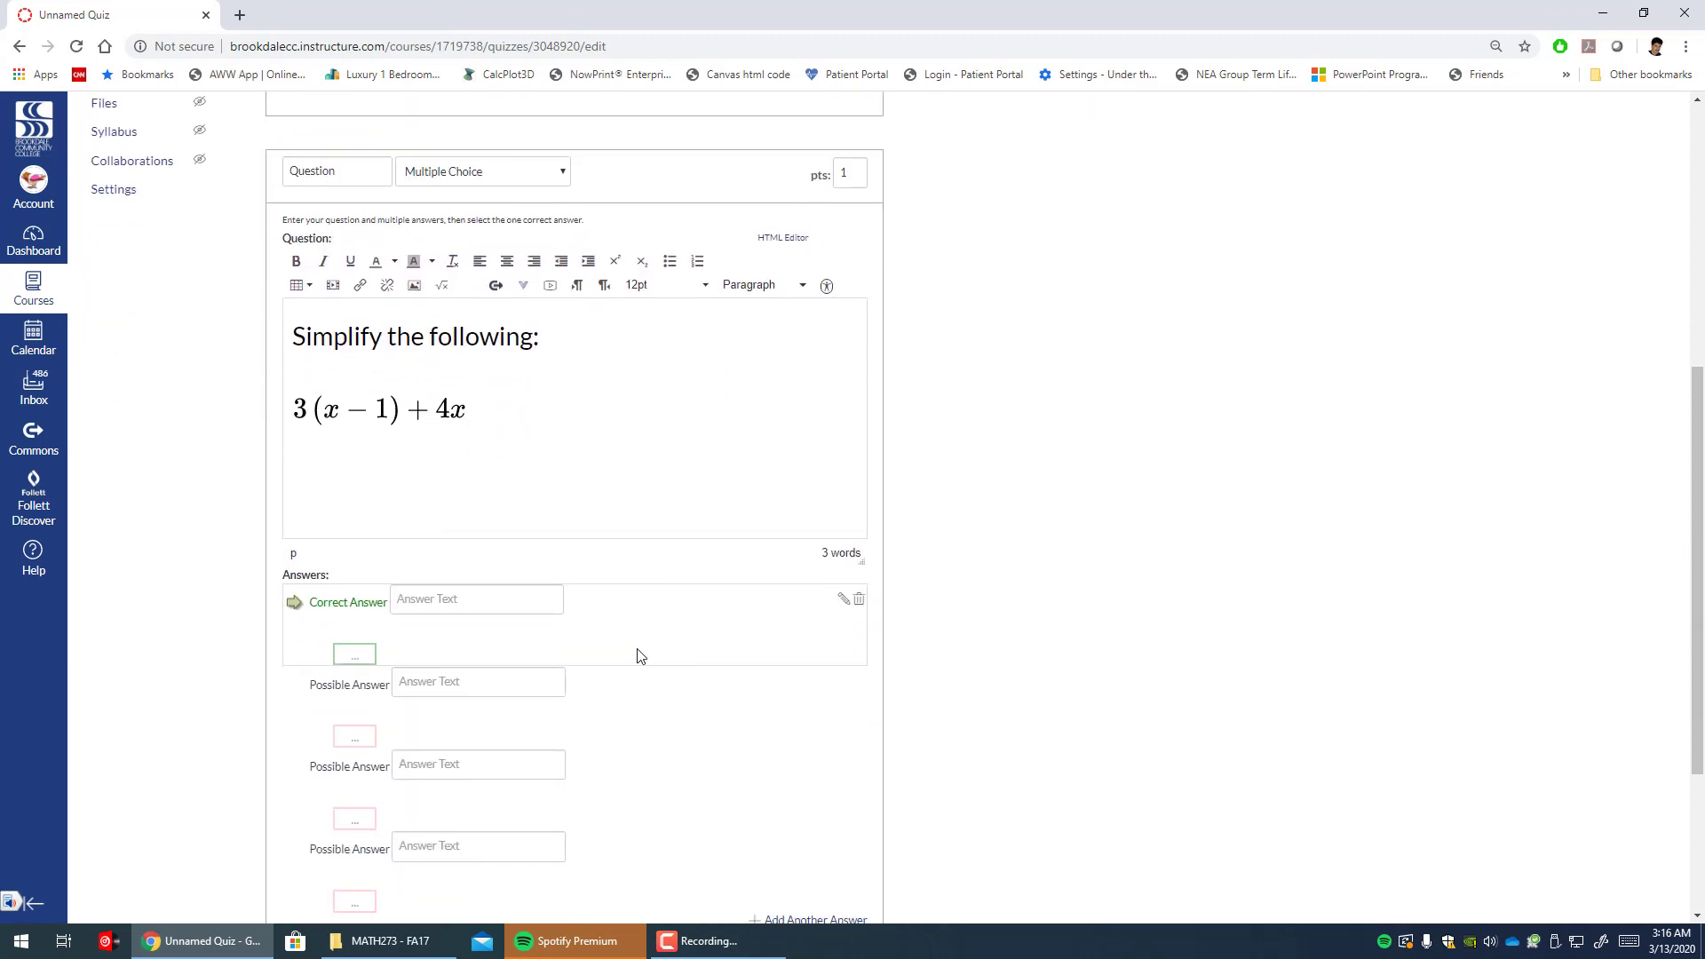
{"action": "left_click", "coordinate": [551, 601]}
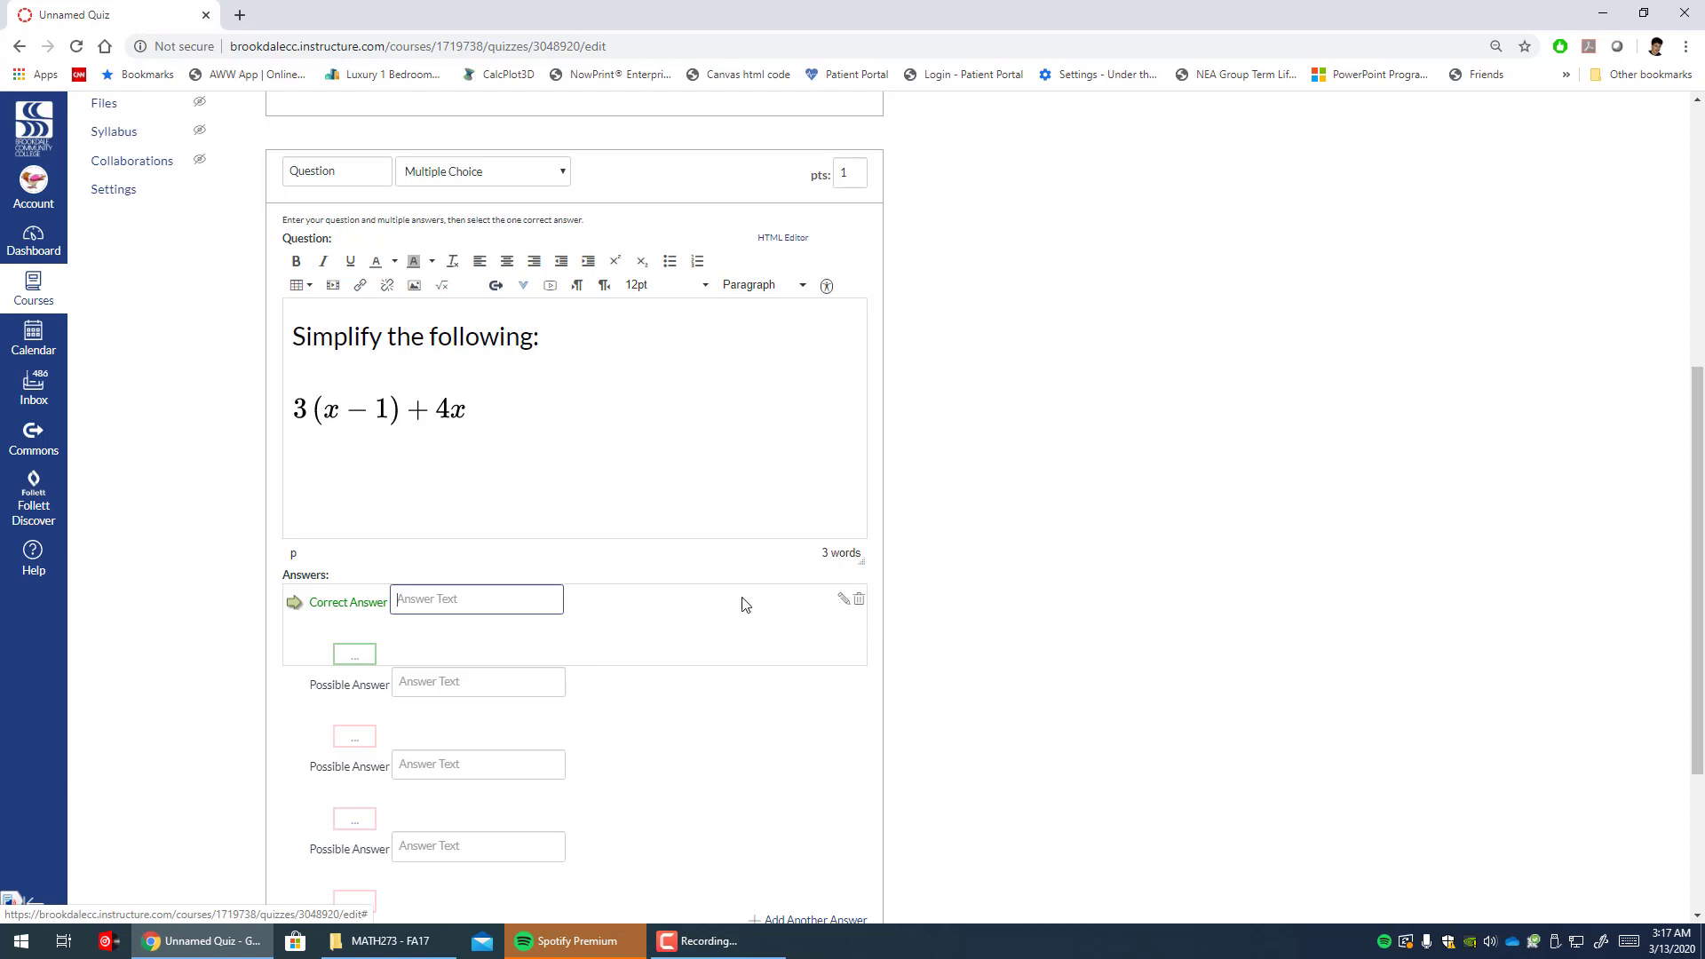
{"action": "type", "text": "7"}
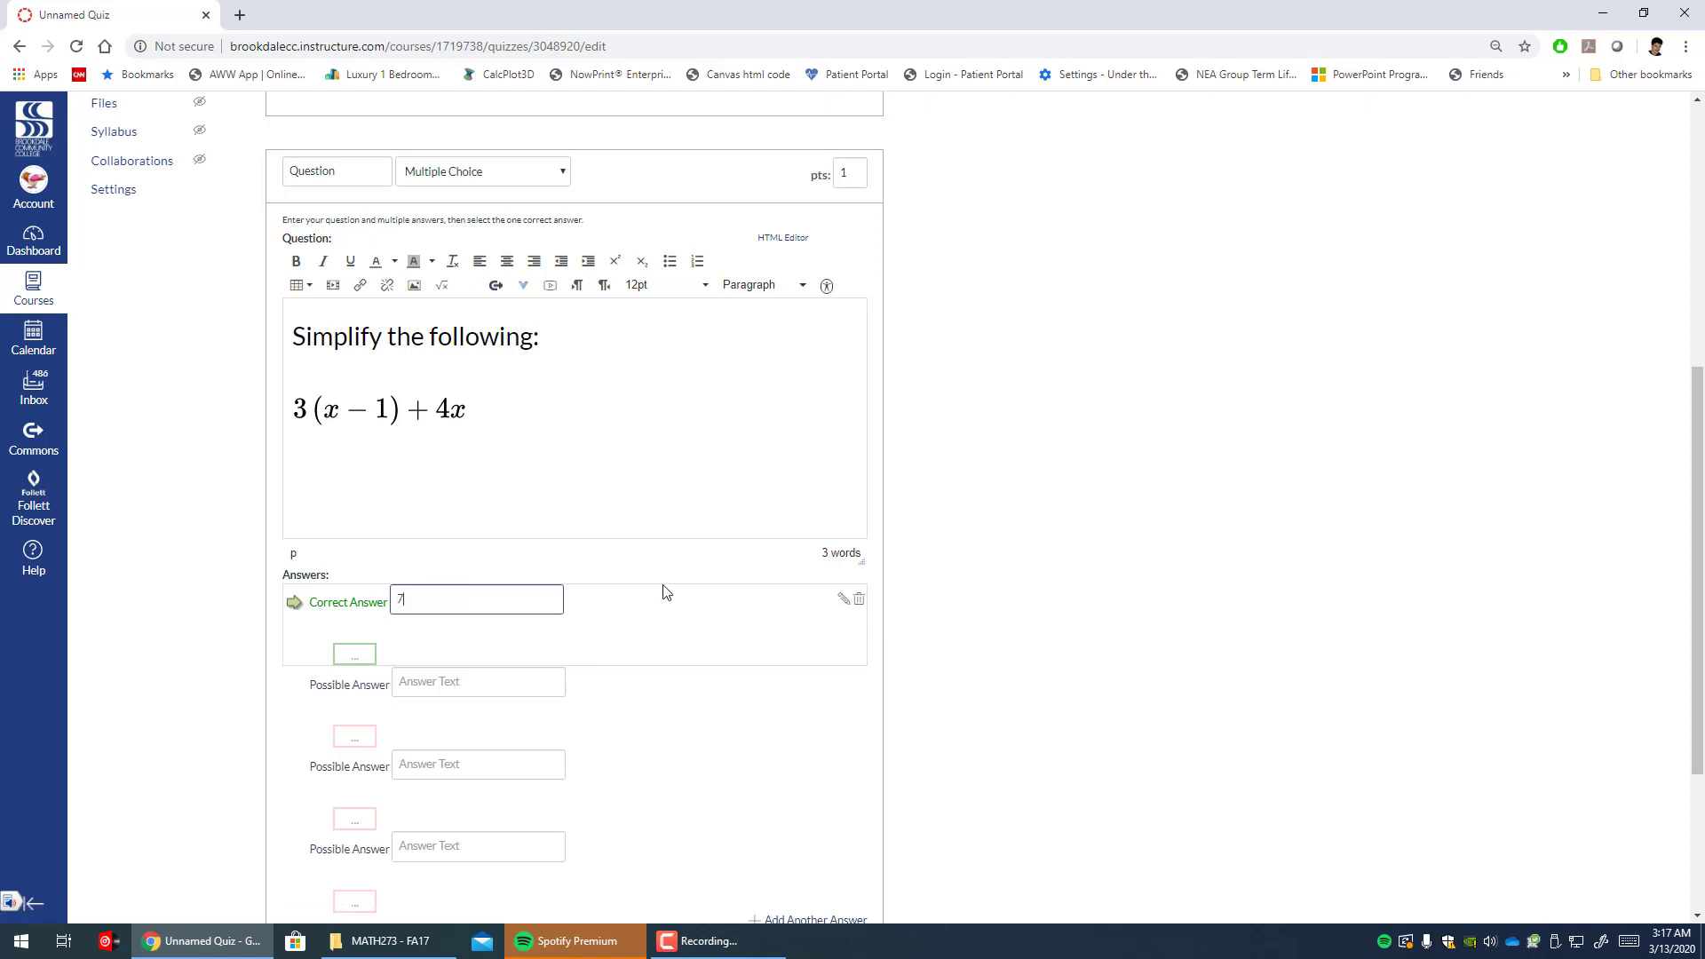
{"action": "type", "text": "x - 3"}
{"action": "key", "text": "ctrl+a"}
{"action": "key", "text": "BackSpace"}
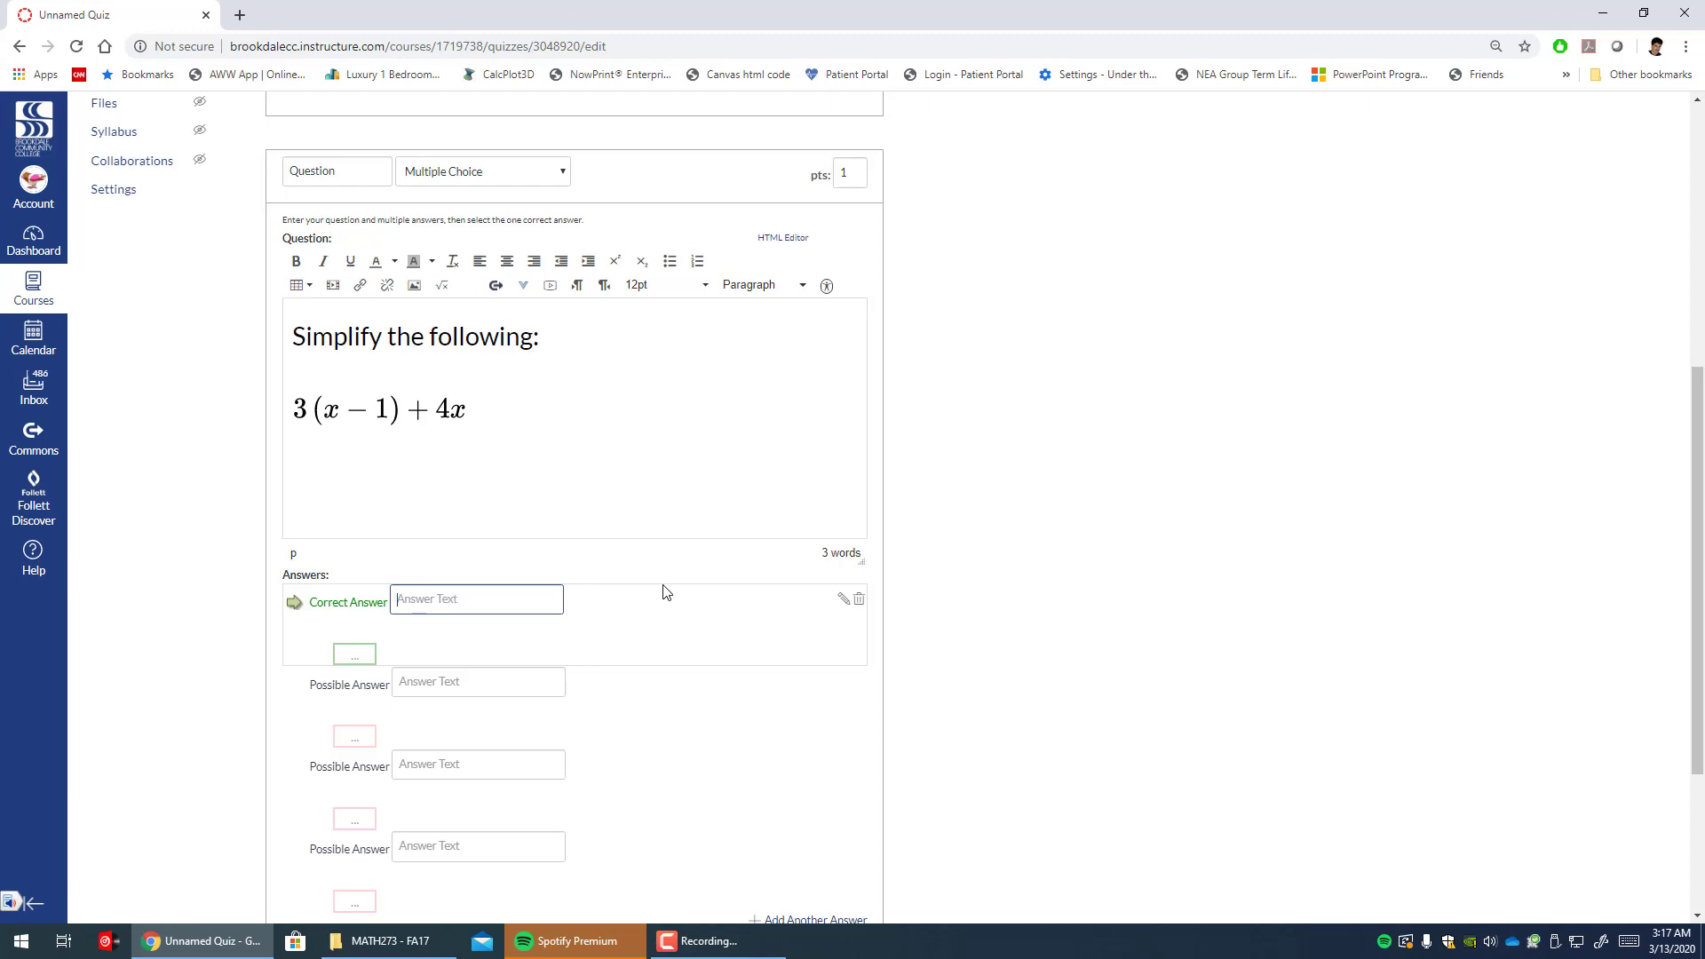
- Enter the correct answer as the formatted equation 7x − 3 and enlarge it
{"action": "left_click", "coordinate": [841, 603]}
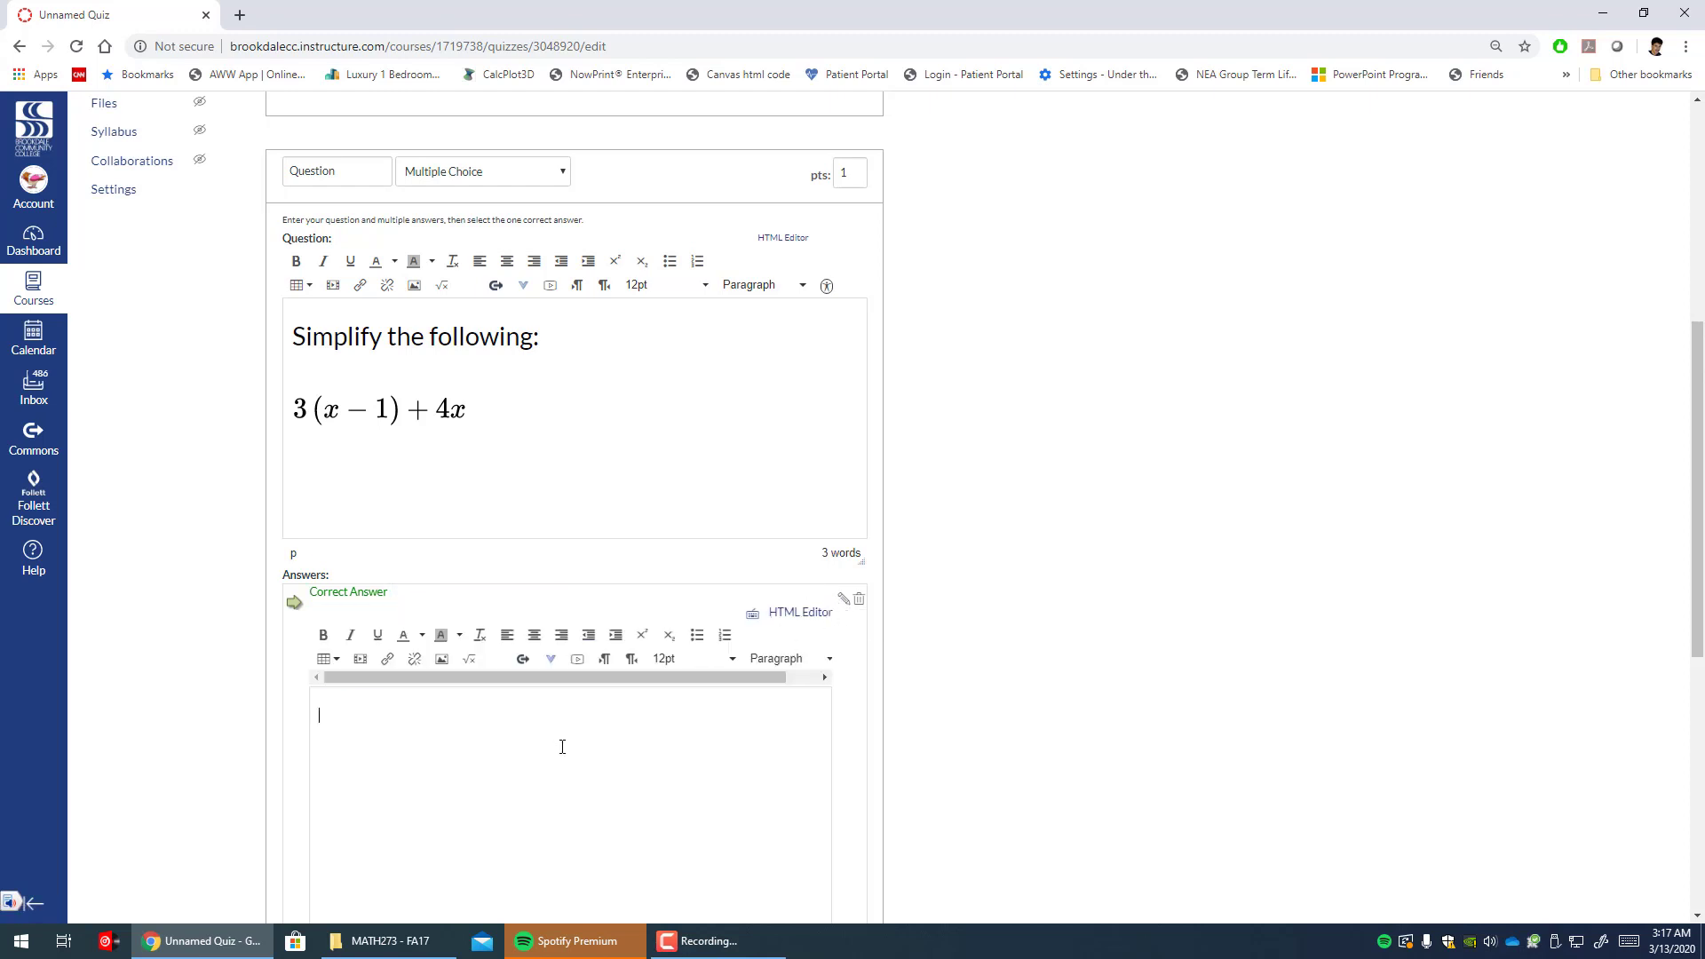
{"action": "scroll", "coordinate": [563, 747], "scroll_direction": "down", "scroll_amount": 2}
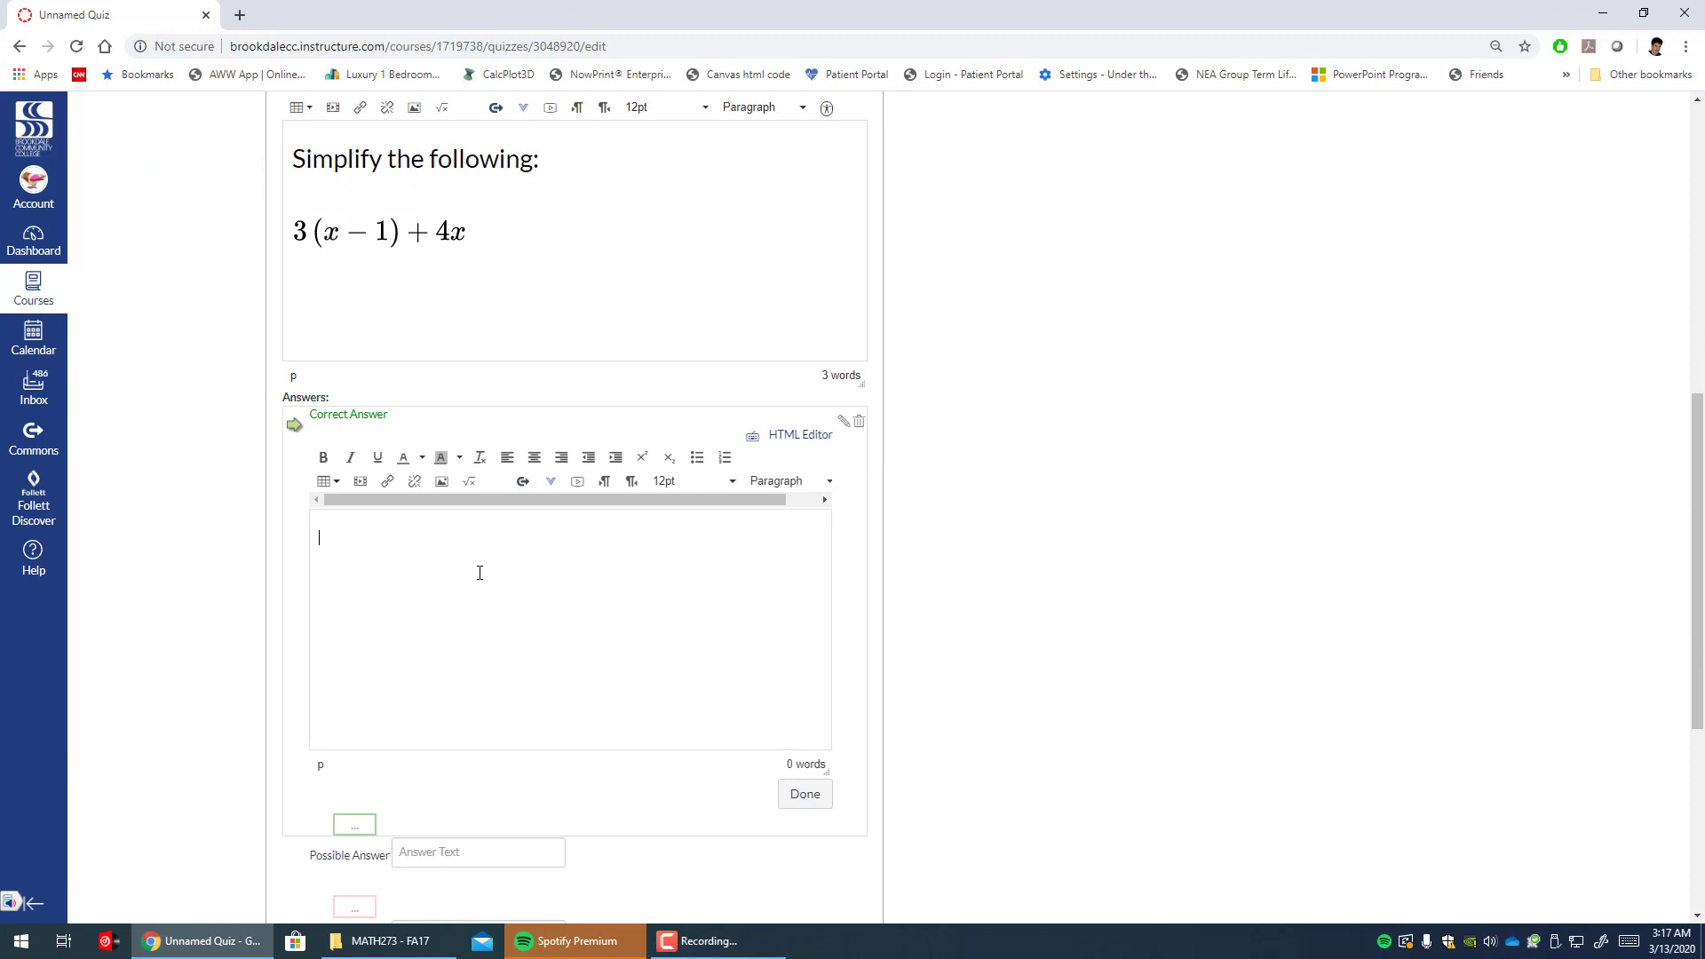
{"action": "left_click", "coordinate": [469, 487]}
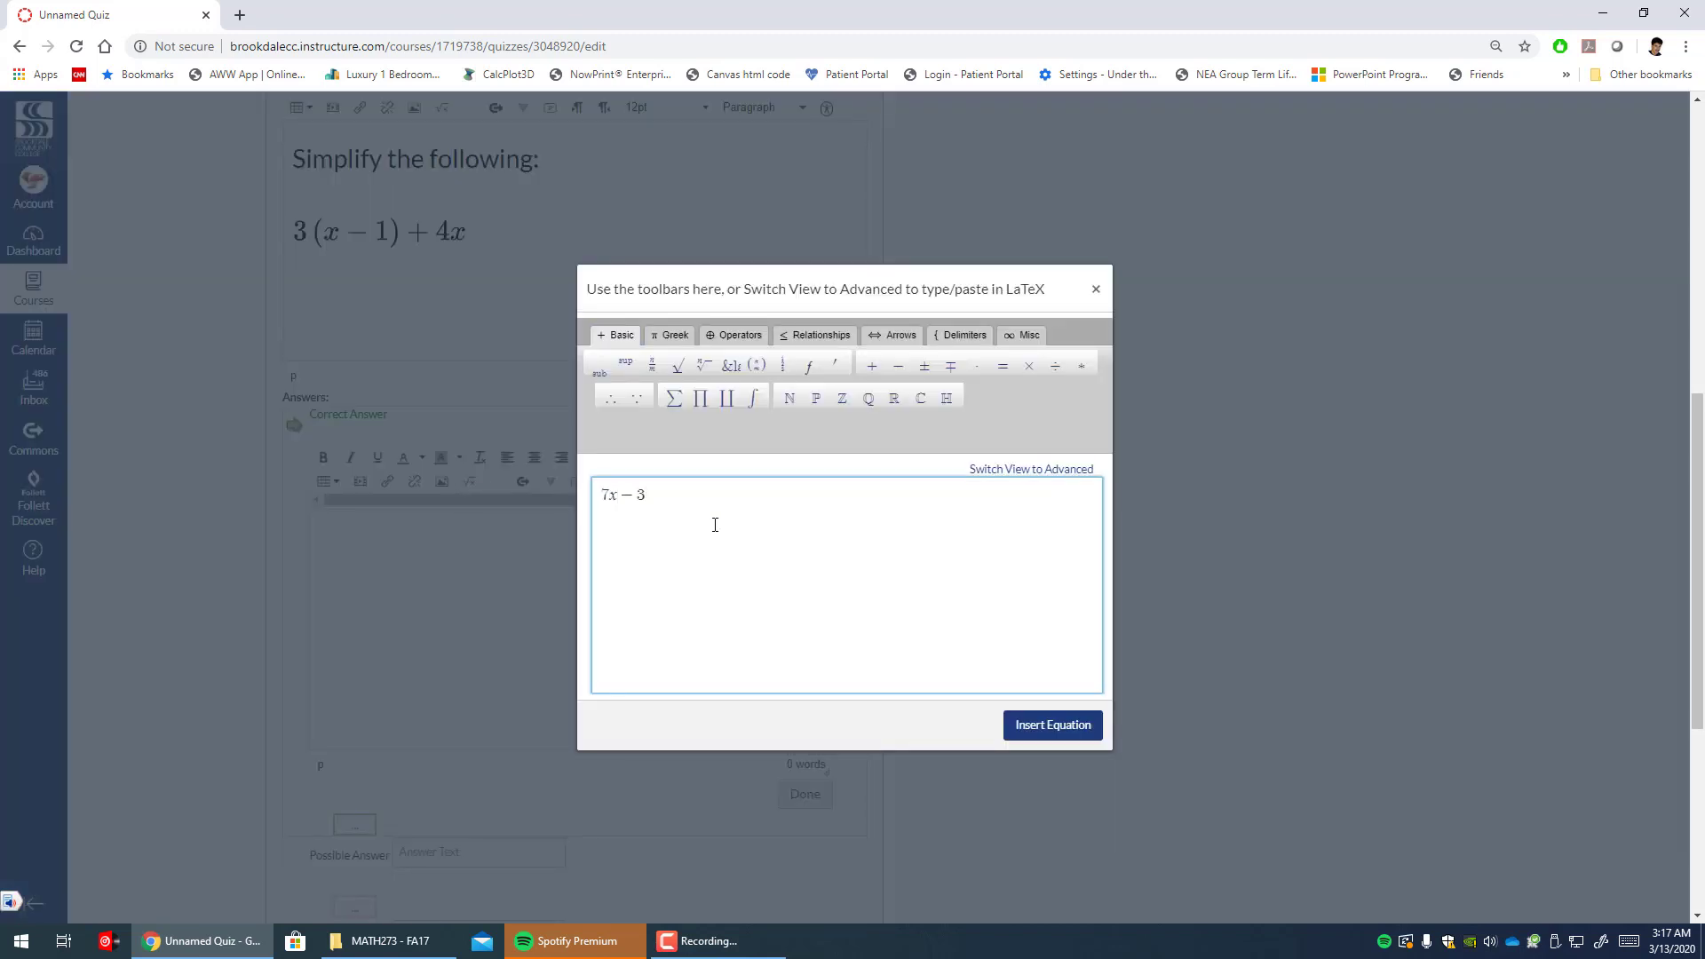
{"action": "left_click", "coordinate": [1041, 726]}
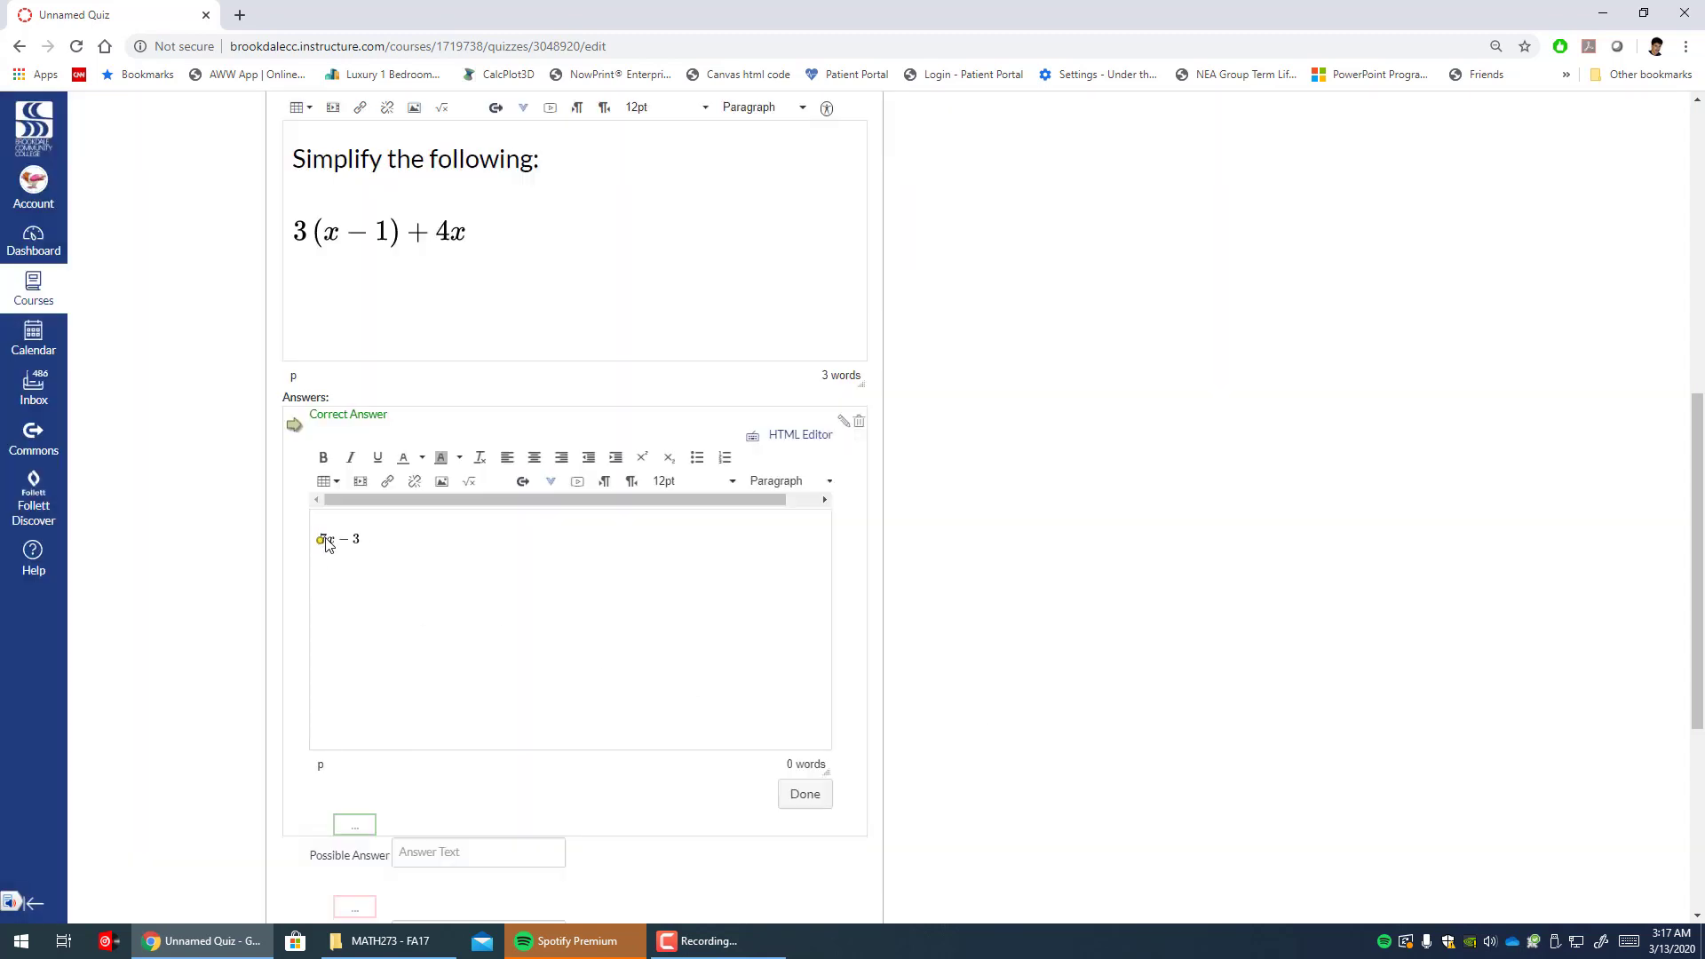
{"action": "left_click", "coordinate": [358, 544]}
{"action": "left_click_drag", "start_coordinate": [361, 546], "coordinate": [415, 575]}
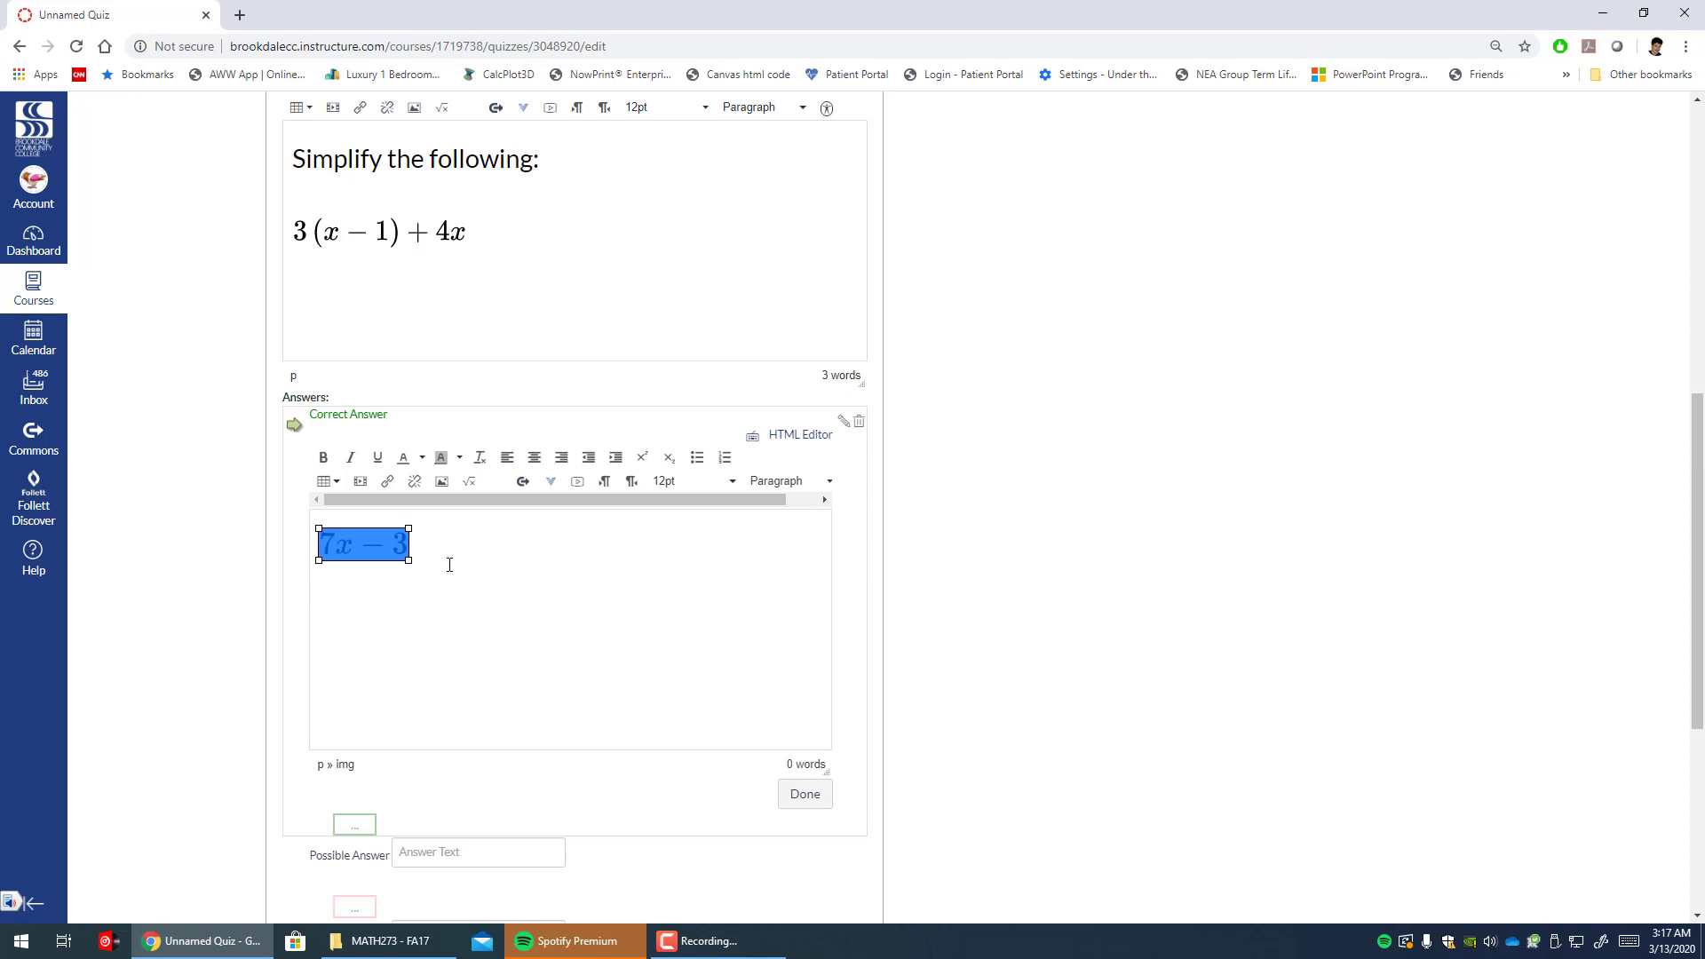
{"action": "left_click", "coordinate": [408, 552]}
{"action": "left_click", "coordinate": [806, 793]}
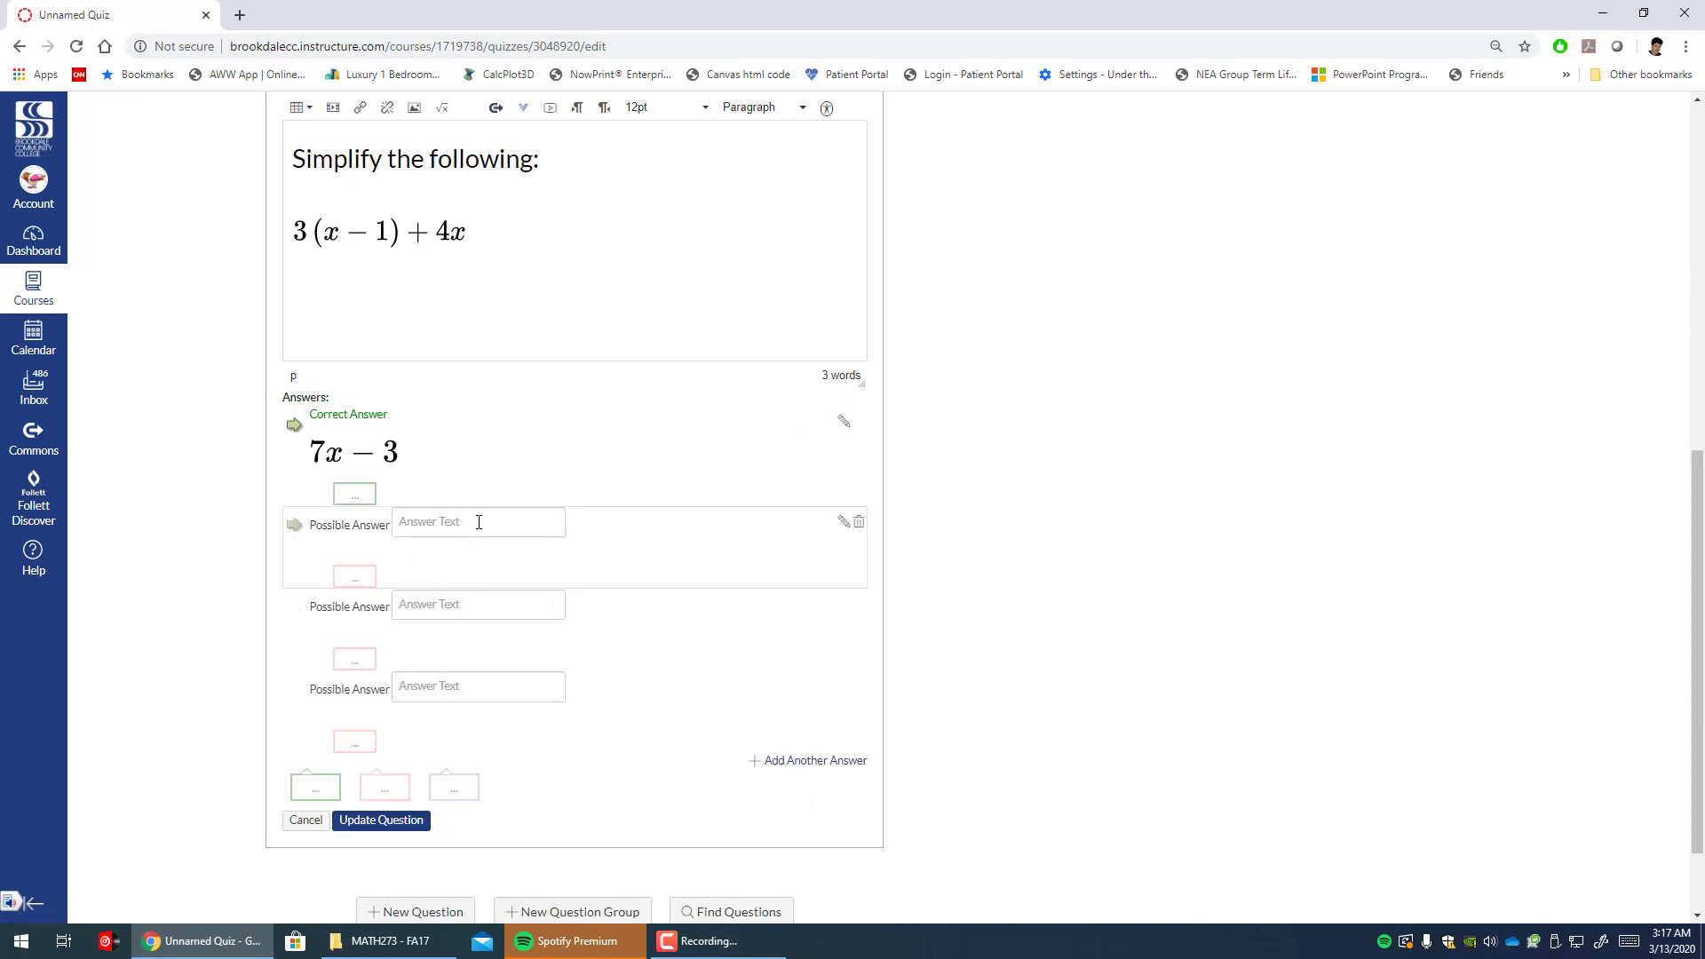
- Enter the first possible answer as the formatted equation 7x + 3, enlarged to match the correct answer's size
{"action": "left_click", "coordinate": [842, 524]}
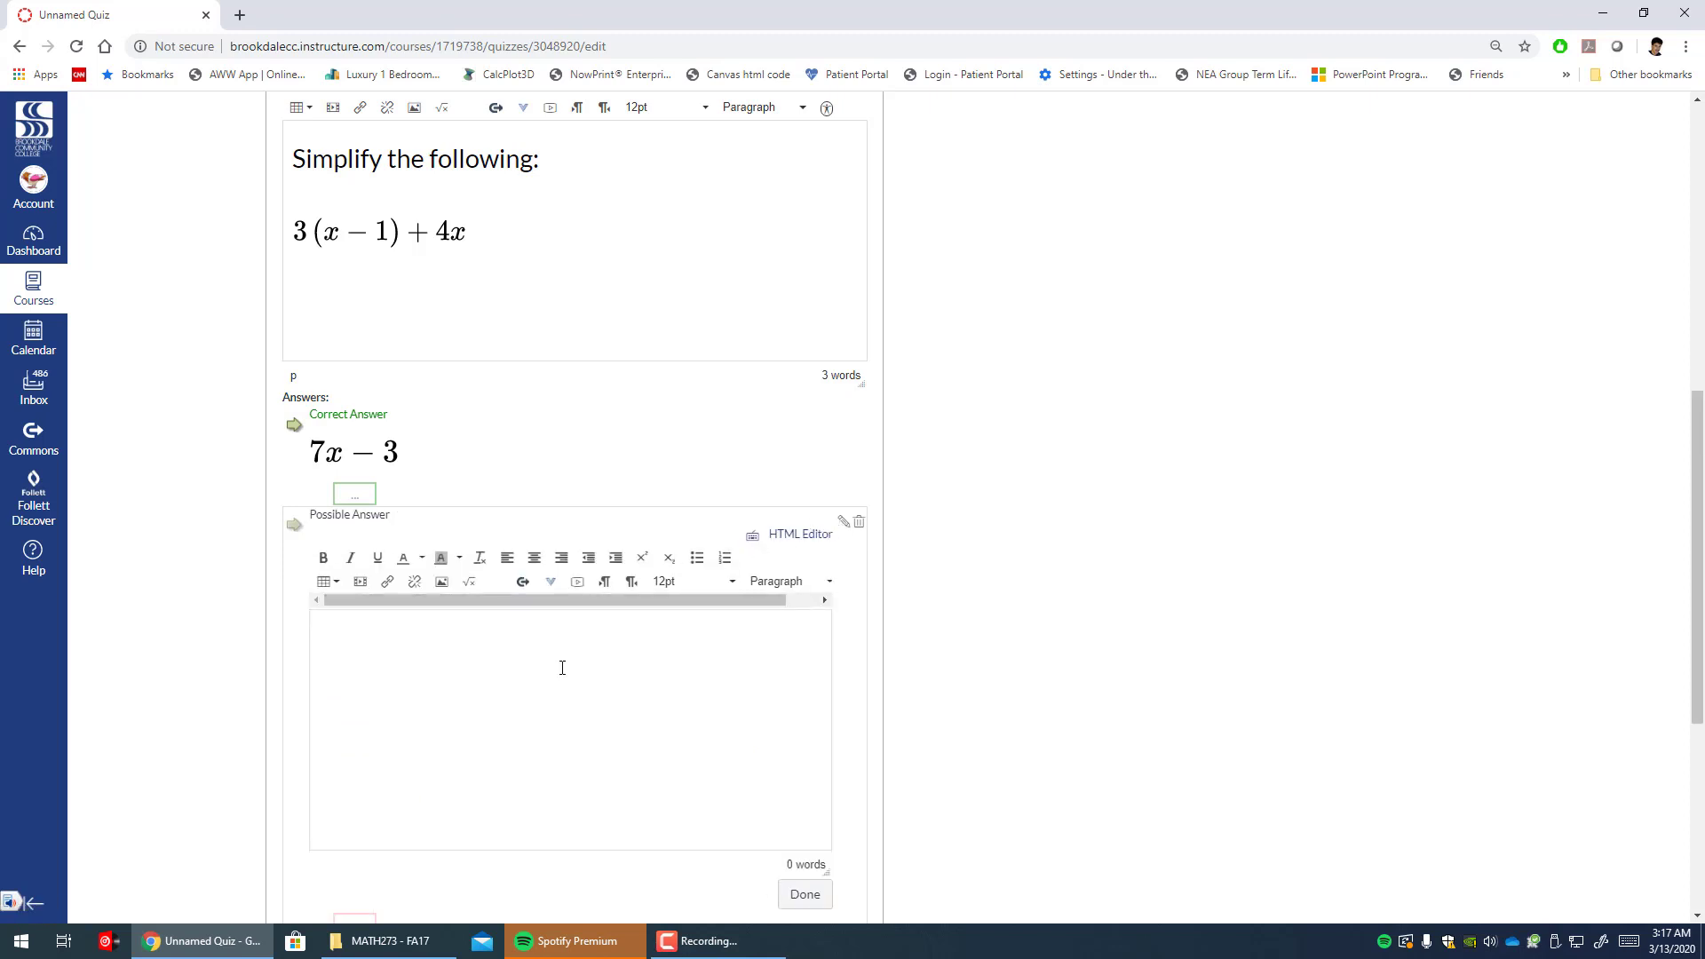
{"action": "left_click", "coordinate": [469, 581]}
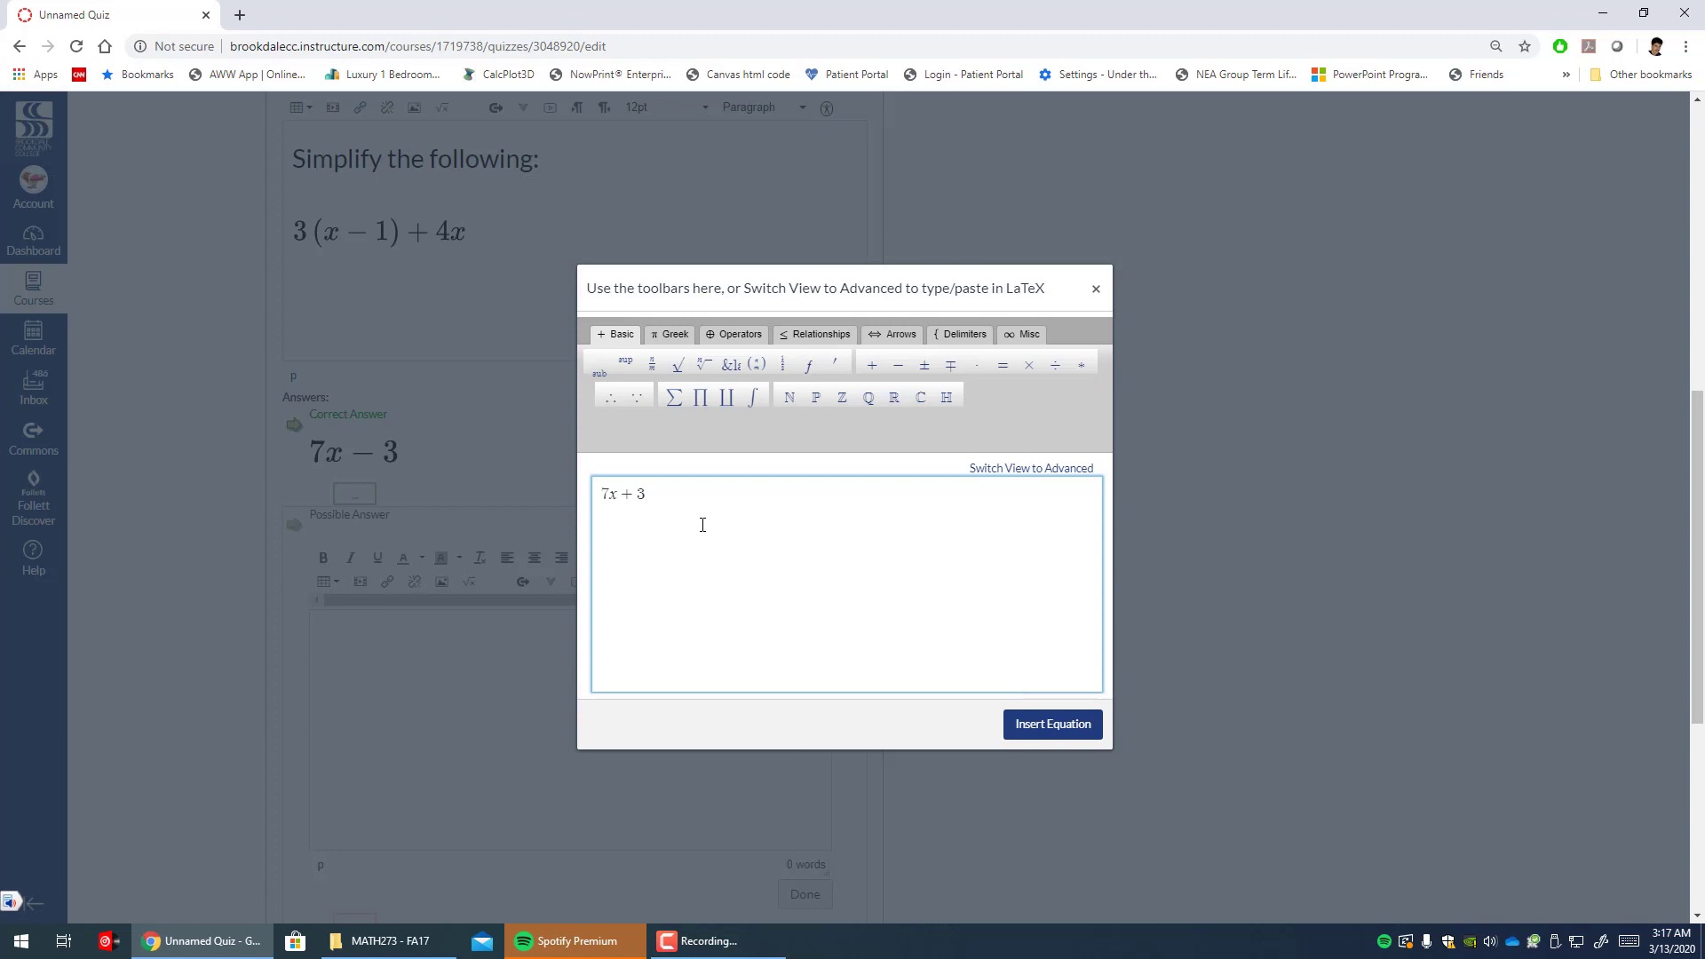
{"action": "left_click", "coordinate": [1071, 727]}
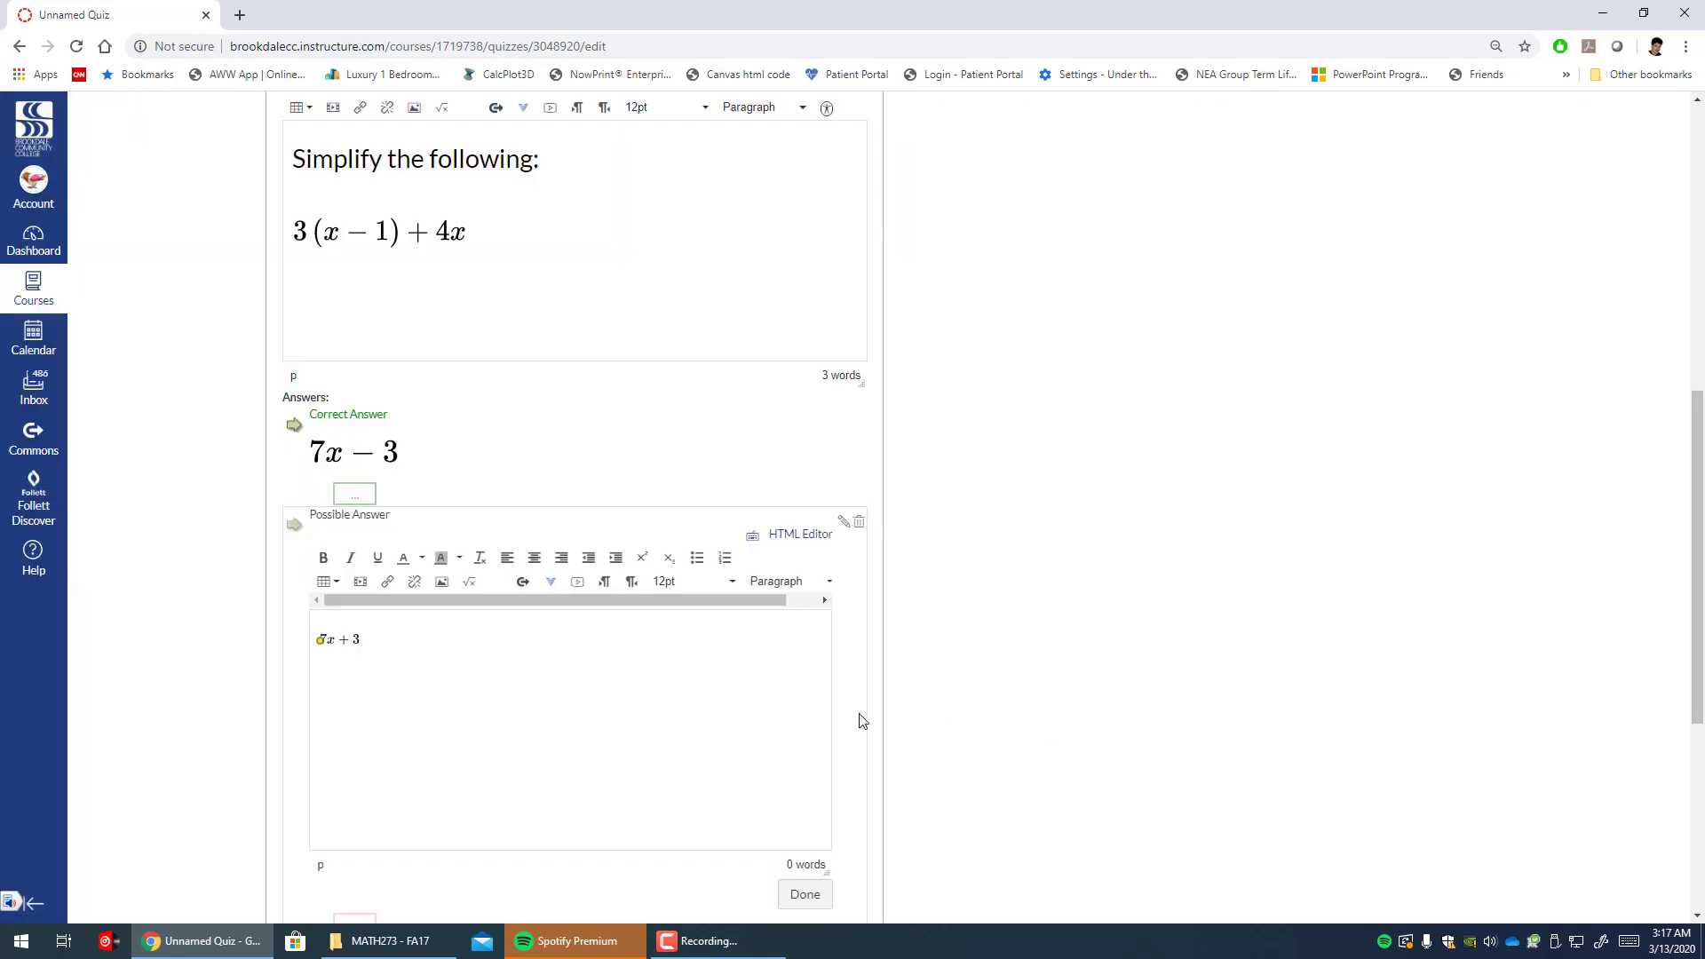
{"action": "left_click", "coordinate": [353, 641]}
{"action": "left_click_drag", "start_coordinate": [364, 655], "coordinate": [404, 673]}
{"action": "left_click", "coordinate": [435, 675]}
{"action": "scroll", "coordinate": [578, 684], "scroll_direction": "down", "scroll_amount": 1}
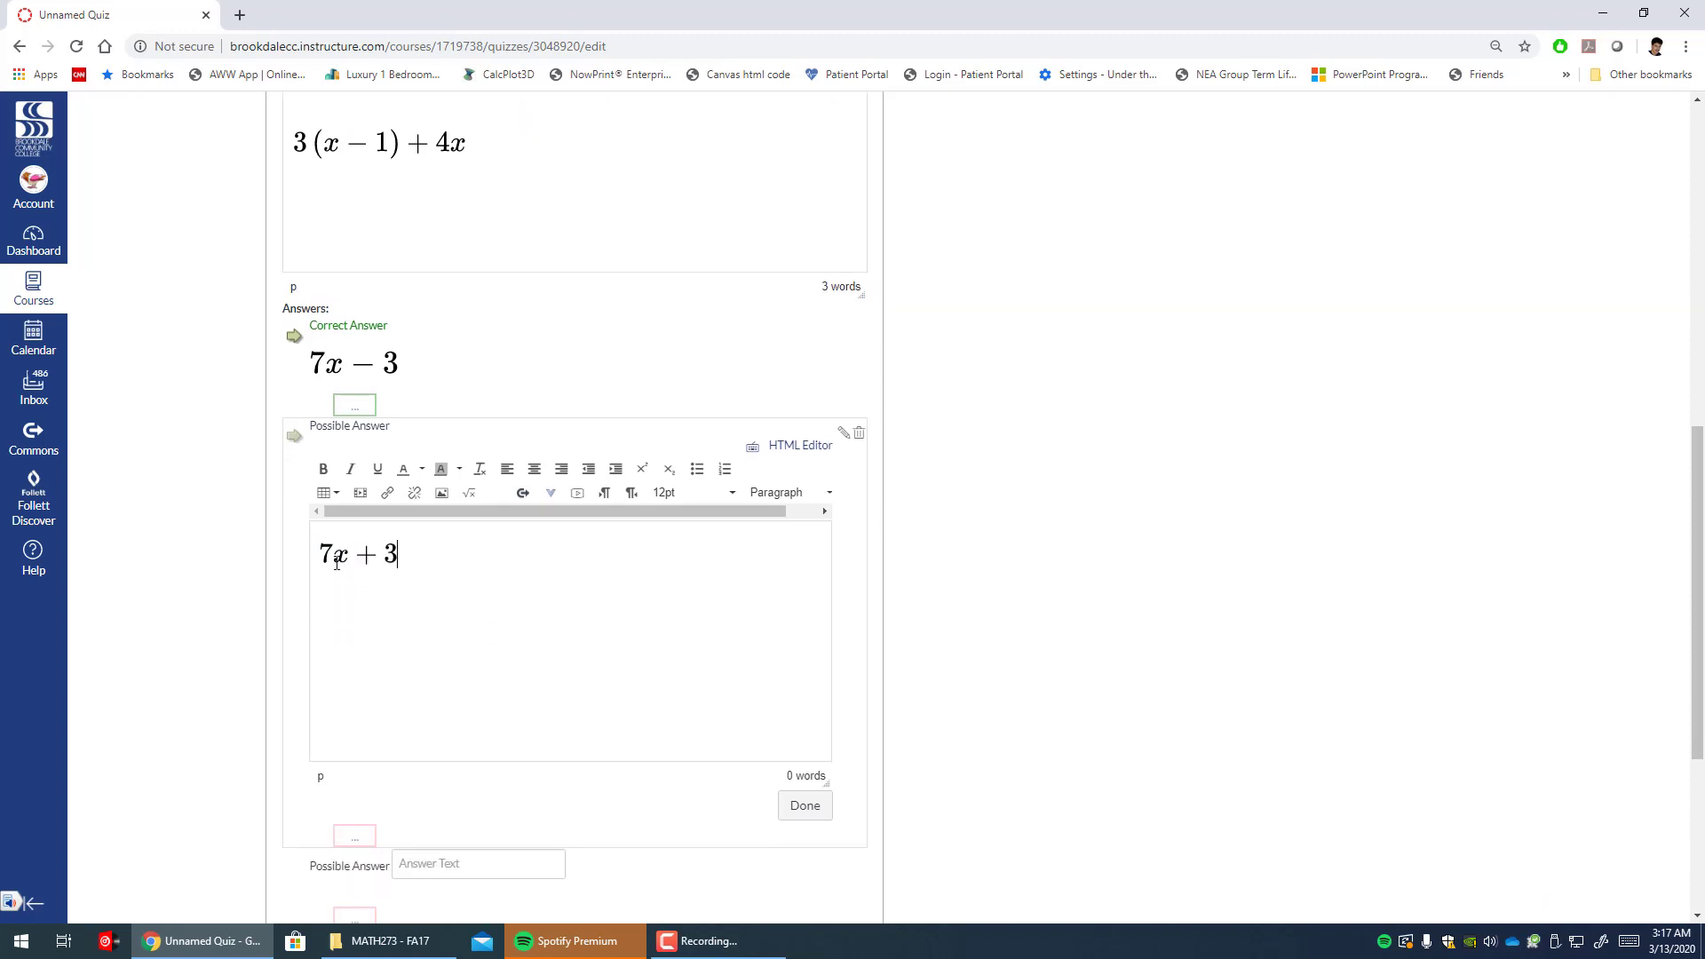
{"action": "left_click", "coordinate": [385, 565]}
{"action": "left_click_drag", "start_coordinate": [398, 569], "coordinate": [445, 583]}
{"action": "left_click", "coordinate": [445, 583]}
{"action": "left_click", "coordinate": [816, 809]}
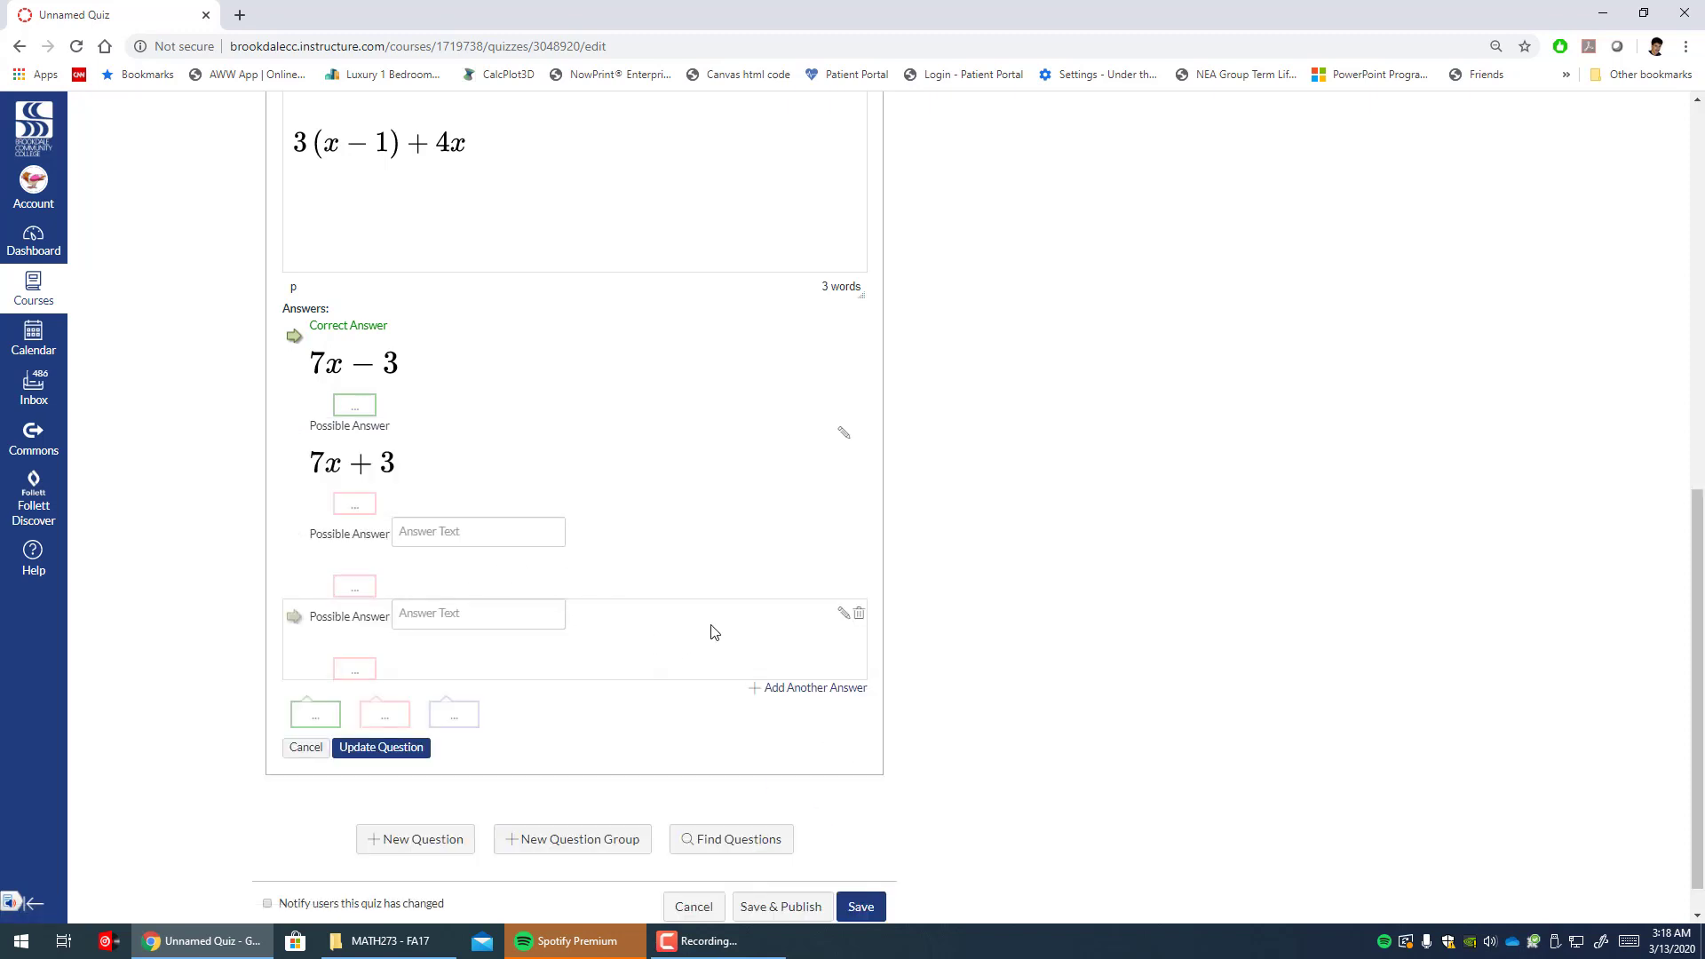
- Delete the two empty possible answers and save the simplification question to the quiz
{"action": "left_click", "coordinate": [860, 537]}
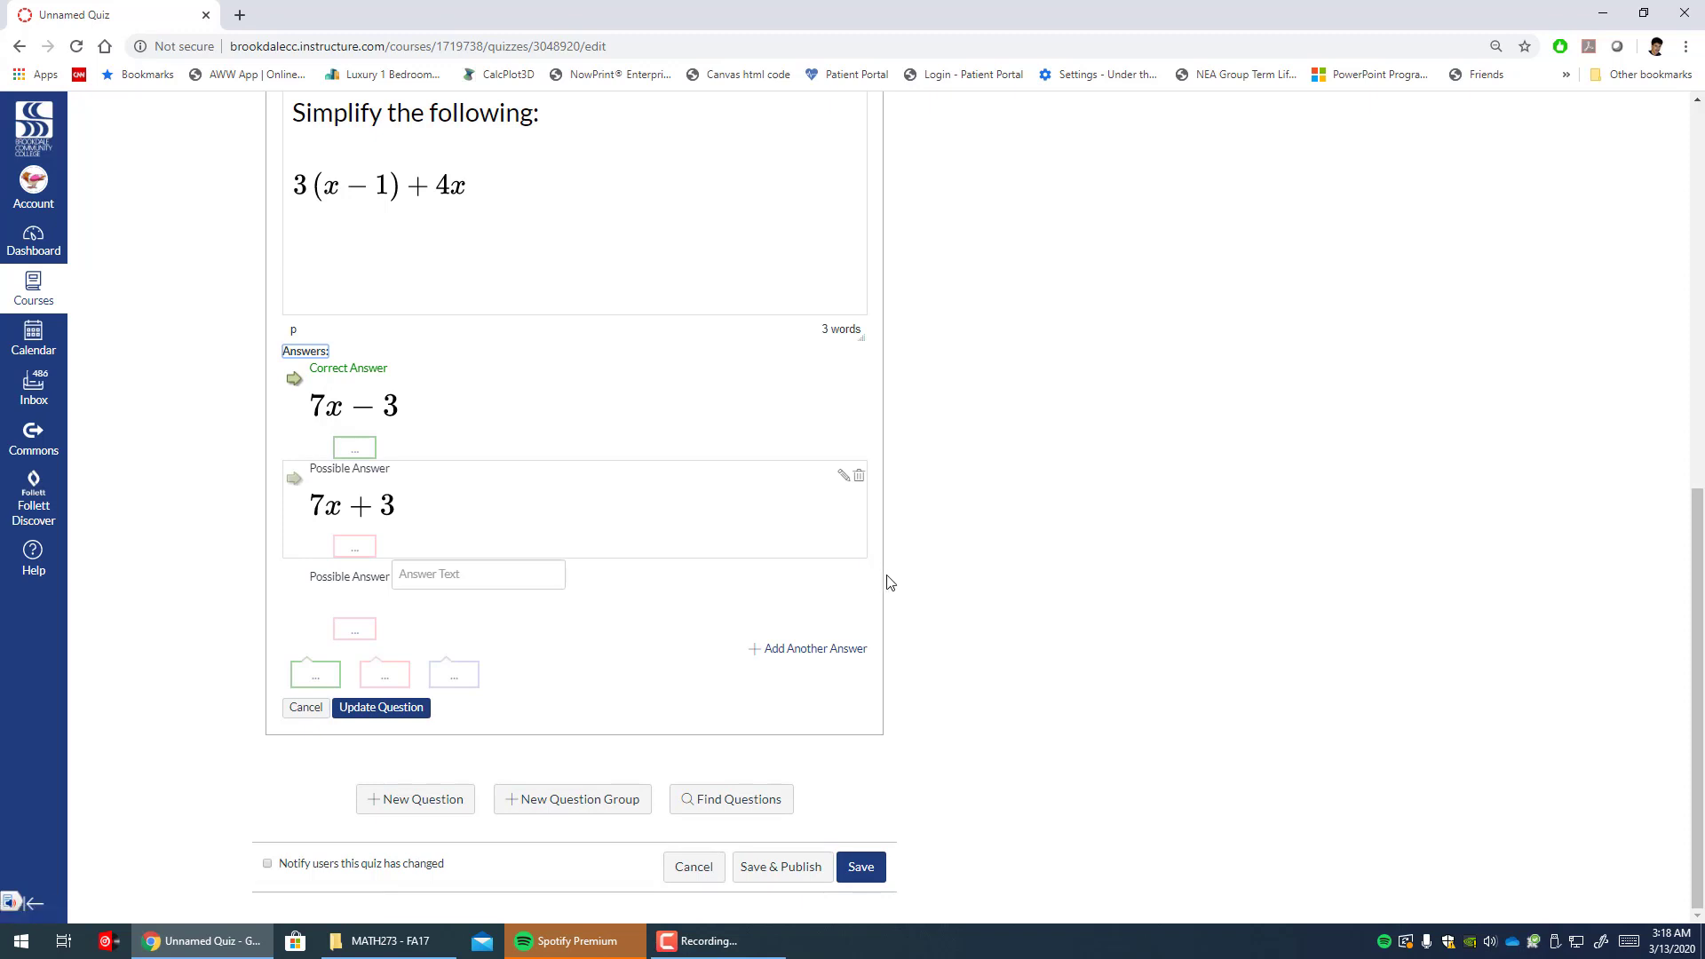
{"action": "left_click", "coordinate": [860, 578]}
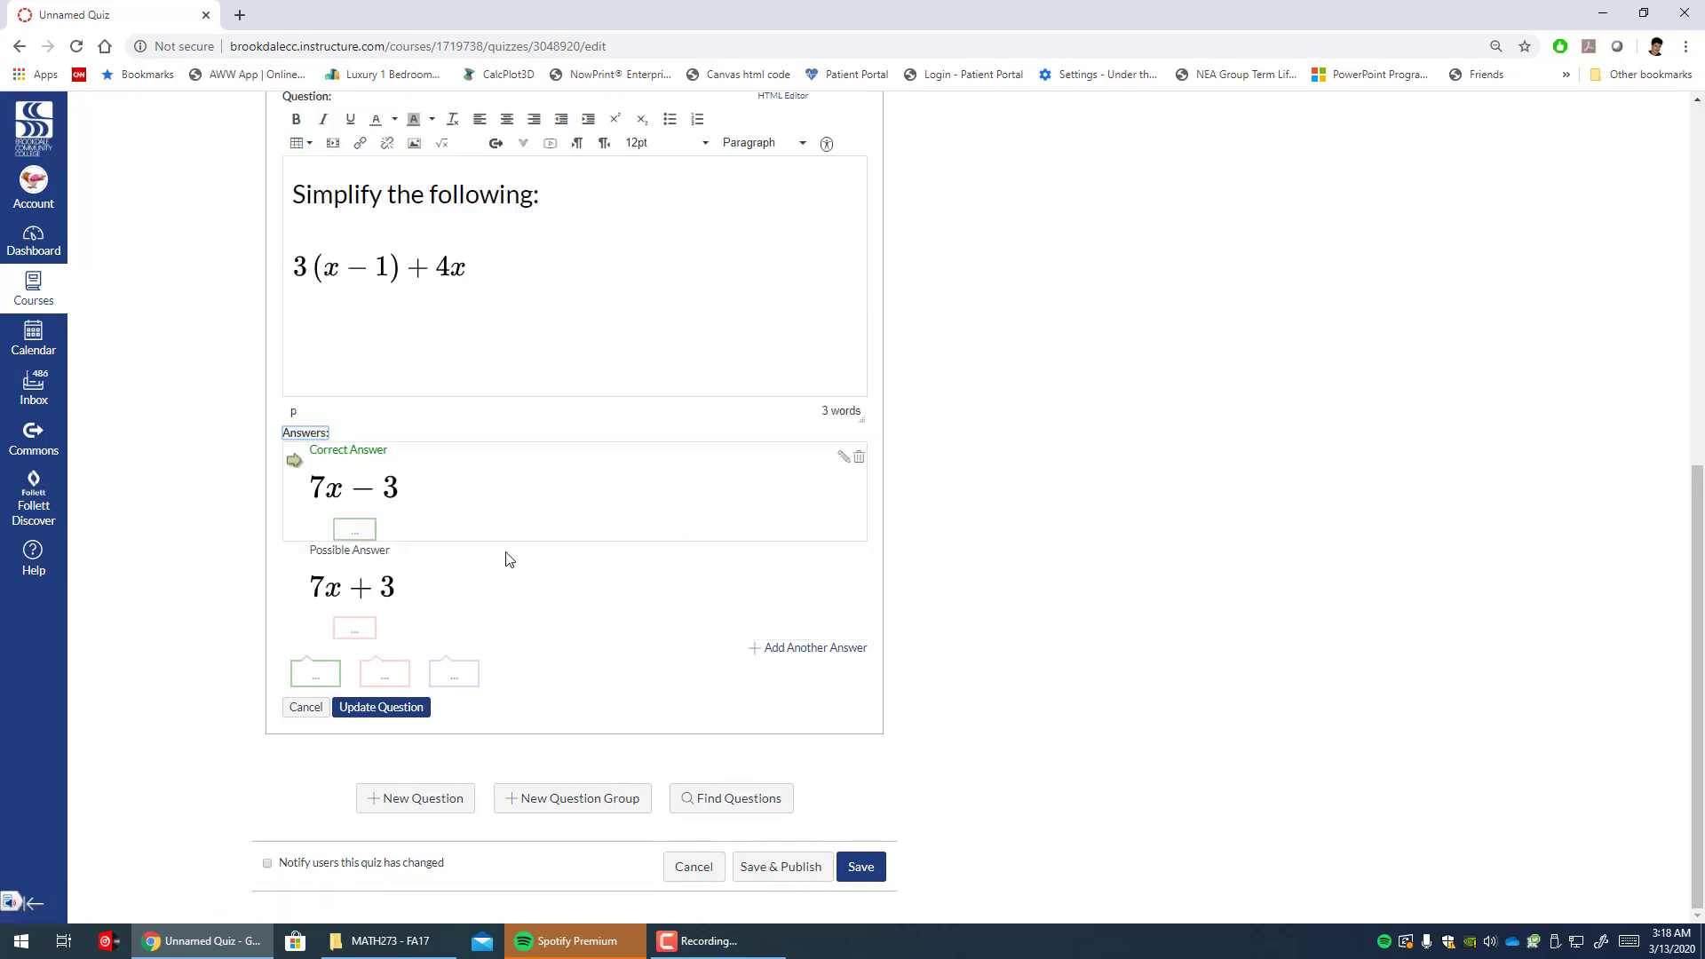
{"action": "left_click", "coordinate": [407, 711]}
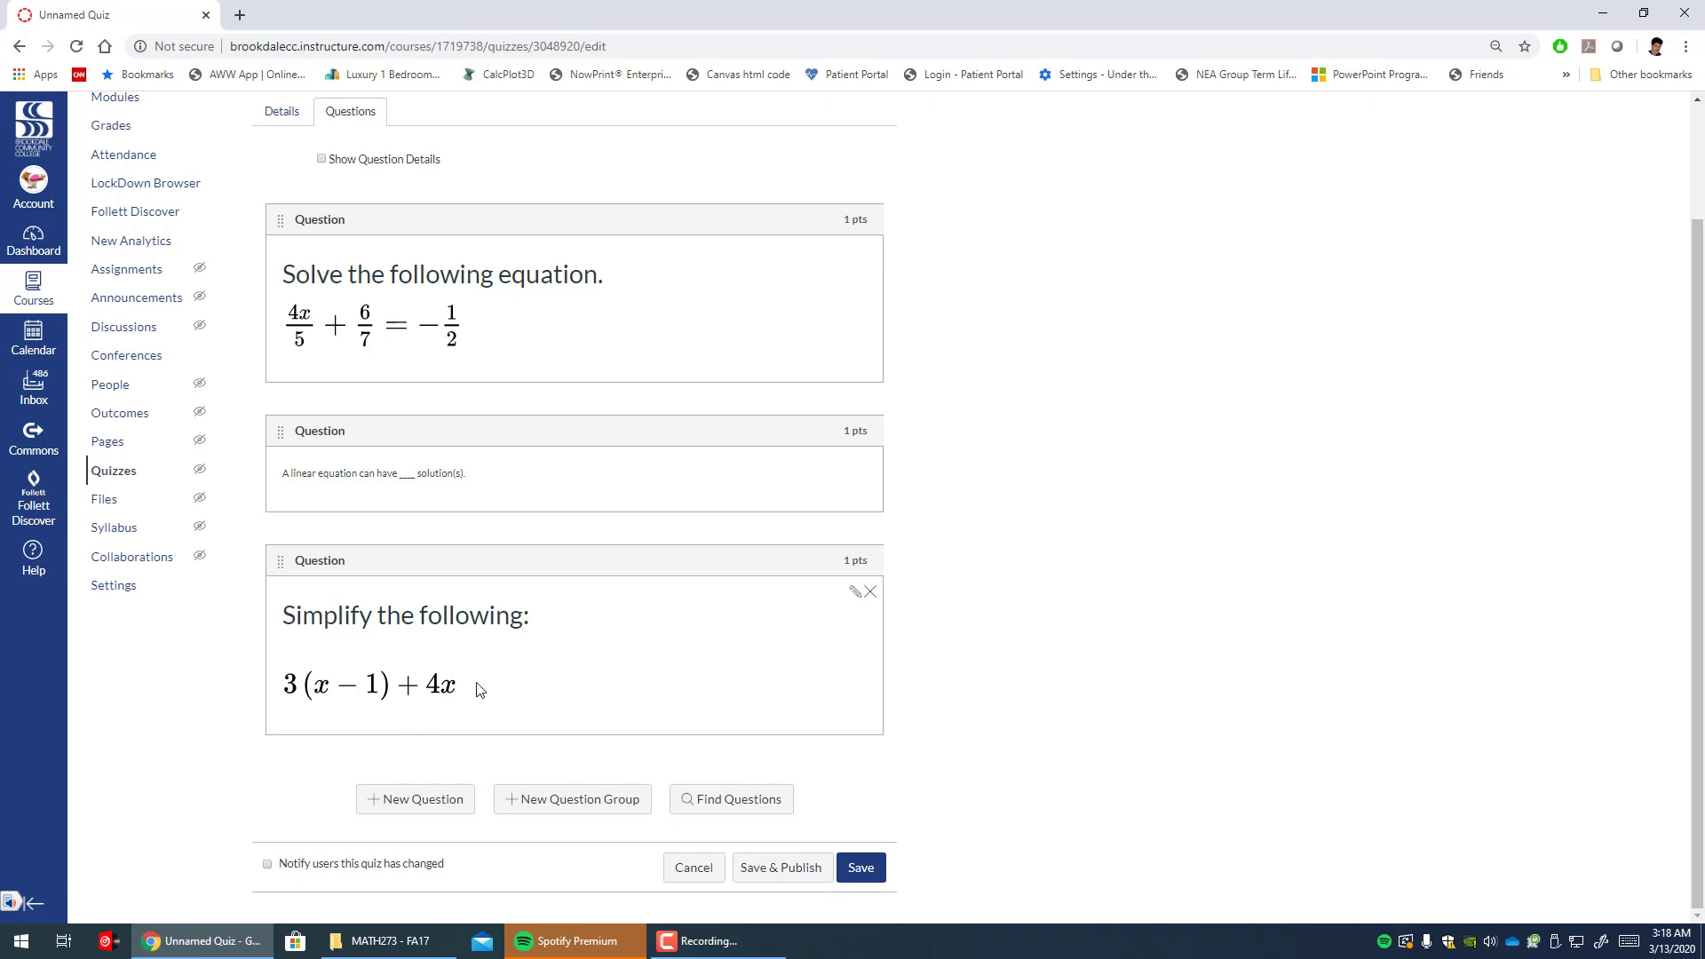
{"action": "scroll", "coordinate": [475, 690], "scroll_direction": "up", "scroll_amount": 2}
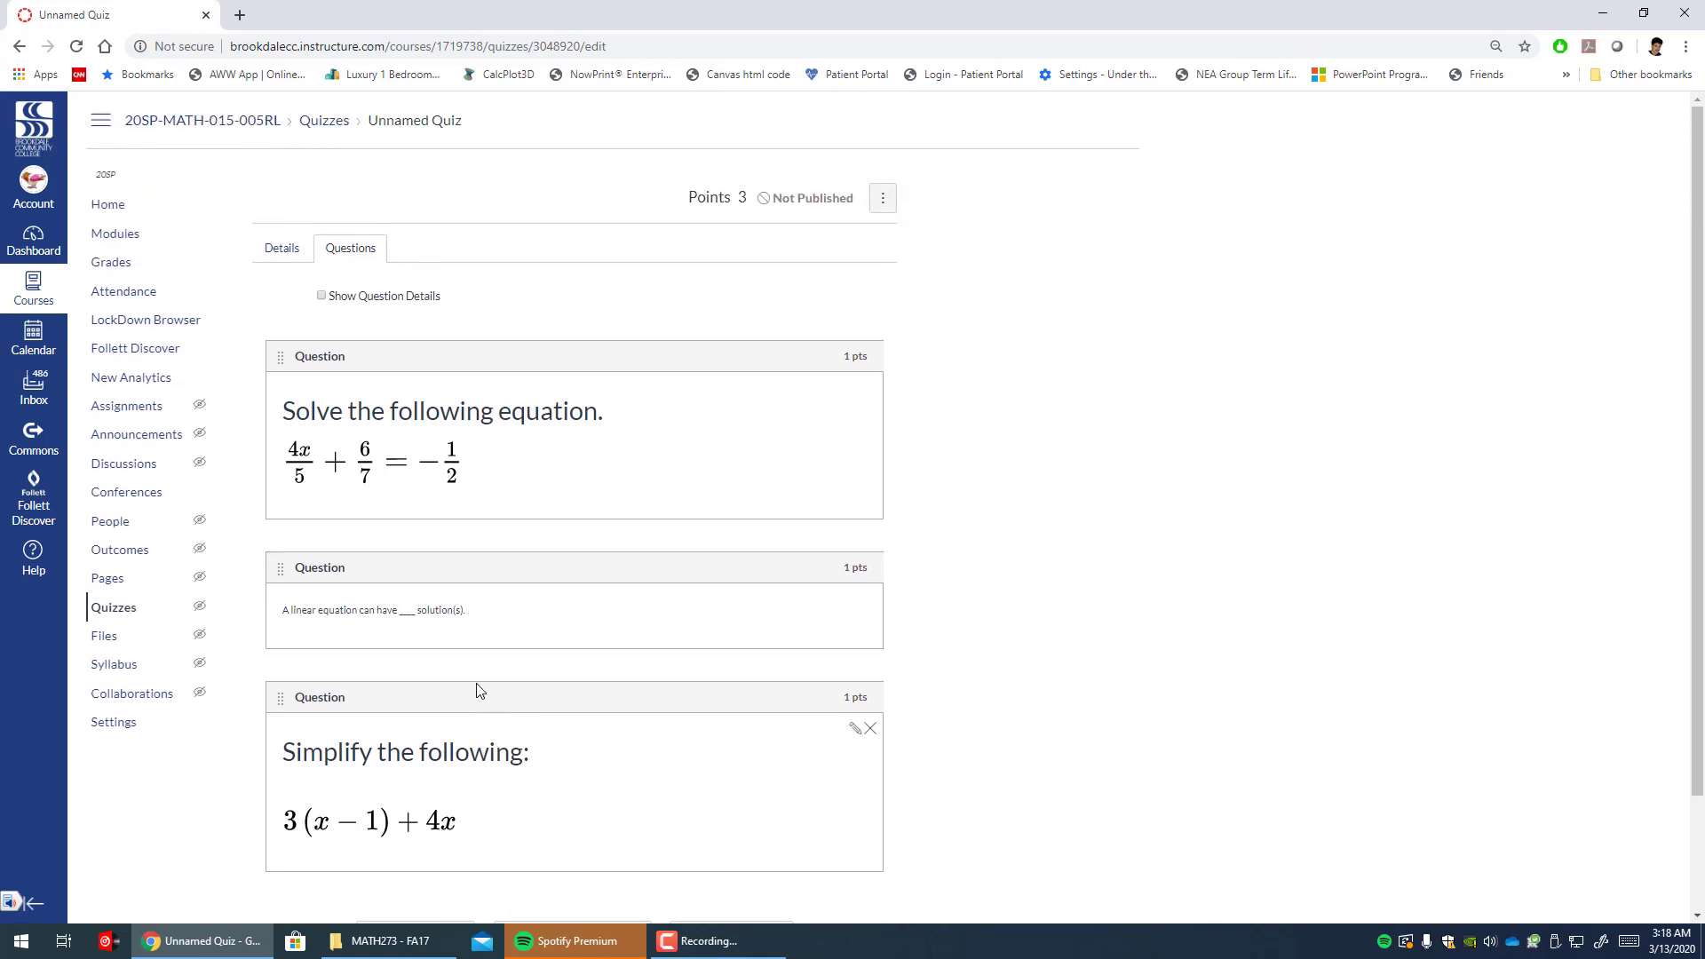
- Save Quiz 6 with its three questions and open its preview
{"action": "scroll", "coordinate": [480, 691], "scroll_direction": "down", "scroll_amount": 2}
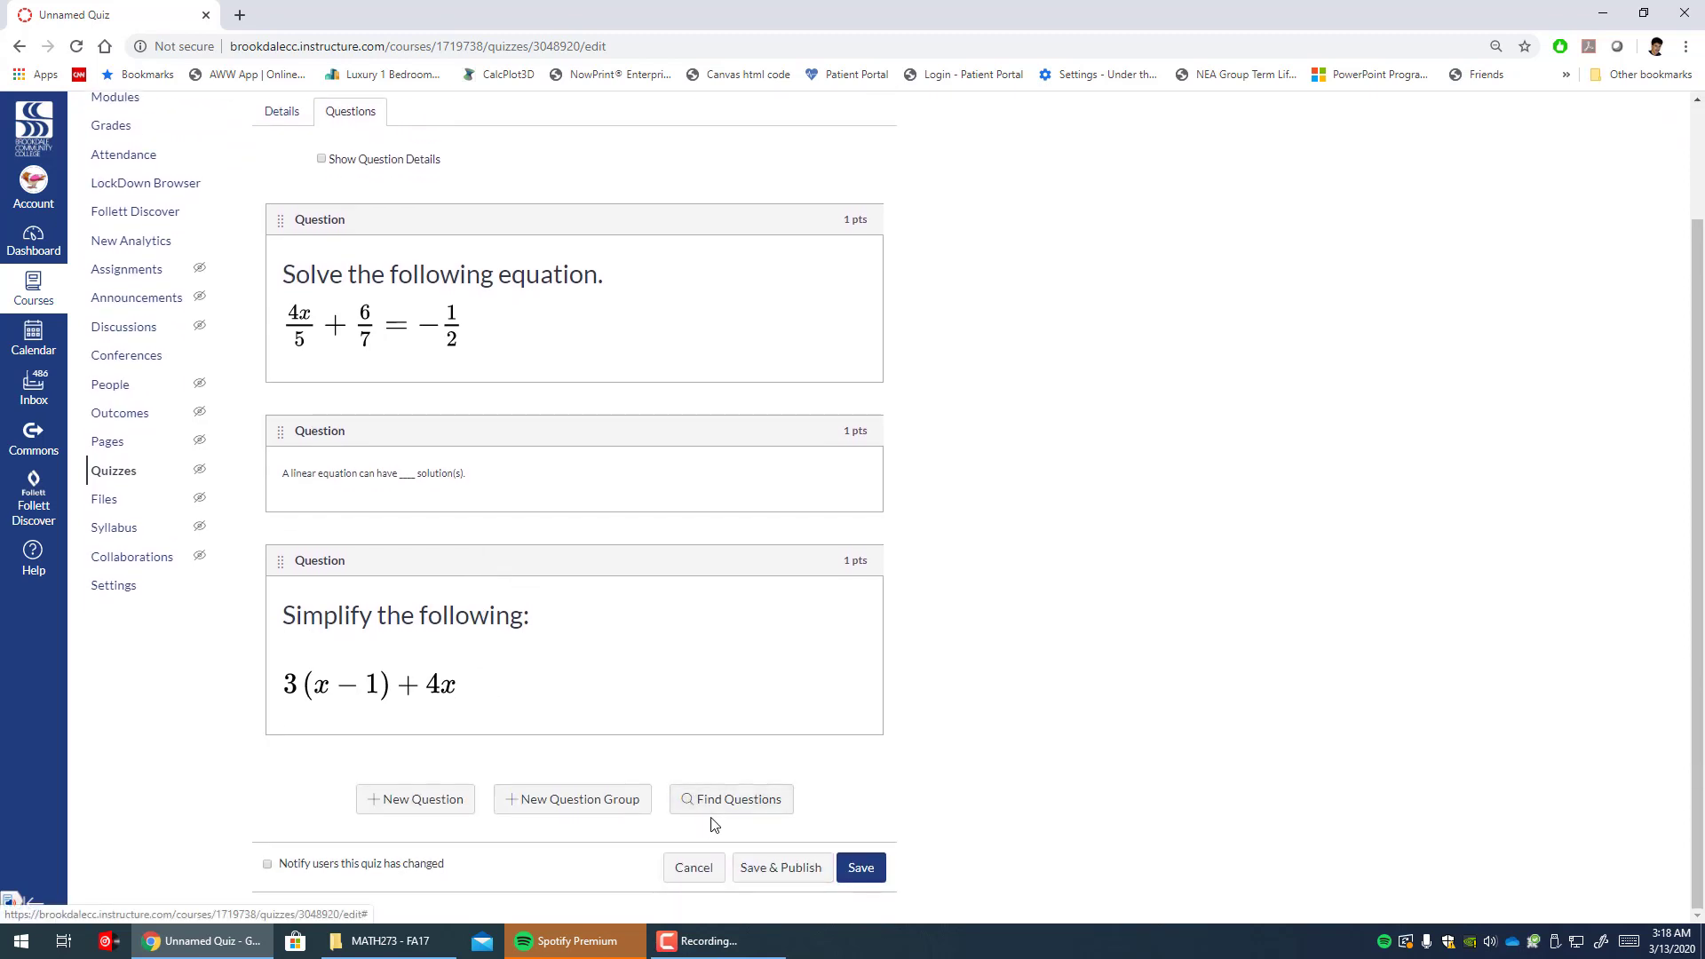
{"action": "left_click", "coordinate": [861, 867]}
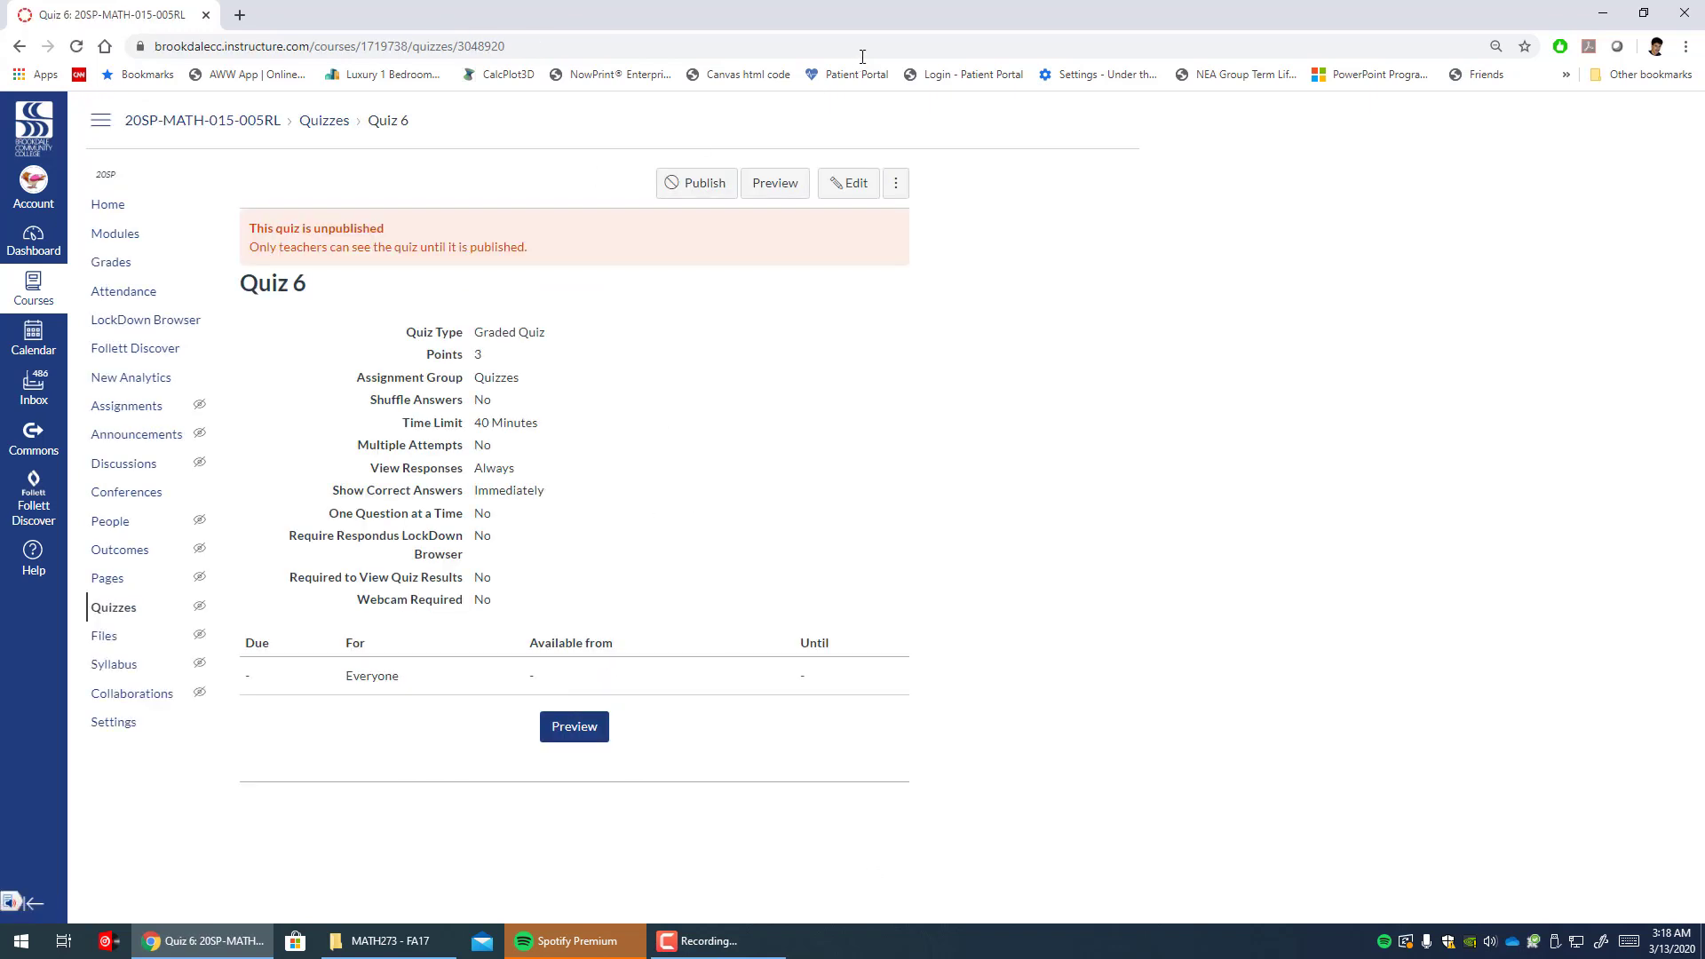
{"action": "left_click", "coordinate": [776, 188]}
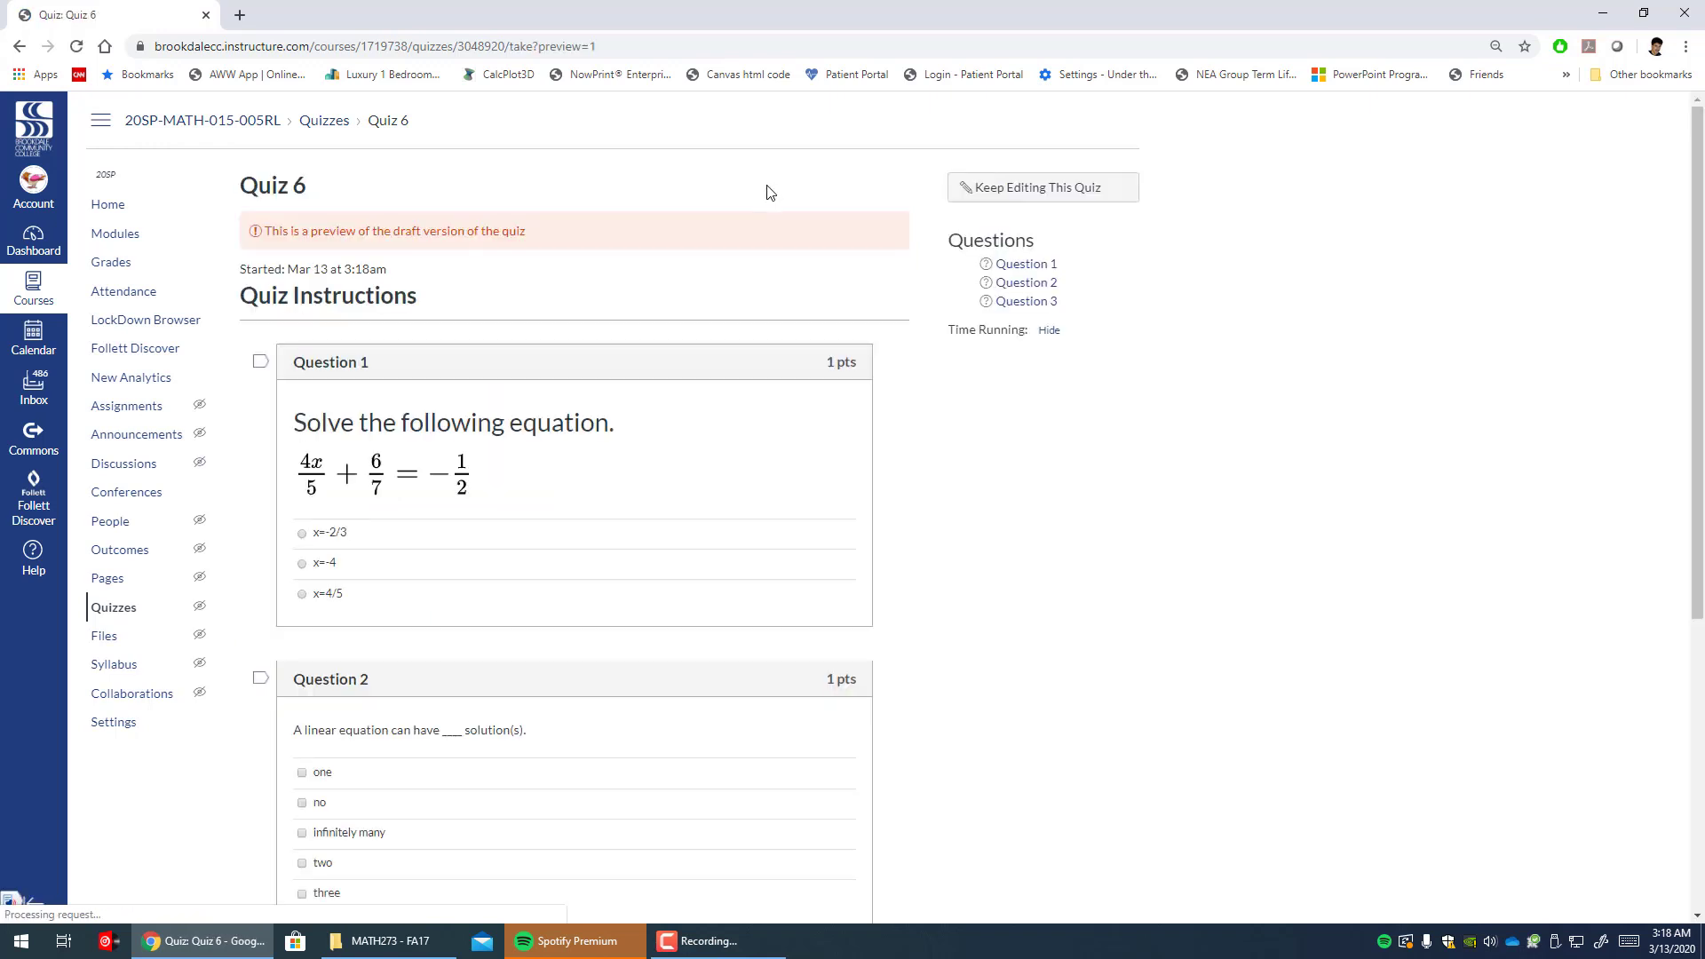
- Look through the three questions and their answer choices in the quiz preview
{"action": "scroll", "coordinate": [769, 198], "scroll_direction": "down", "scroll_amount": 2}
{"action": "scroll", "coordinate": [764, 198], "scroll_direction": "down", "scroll_amount": 1}
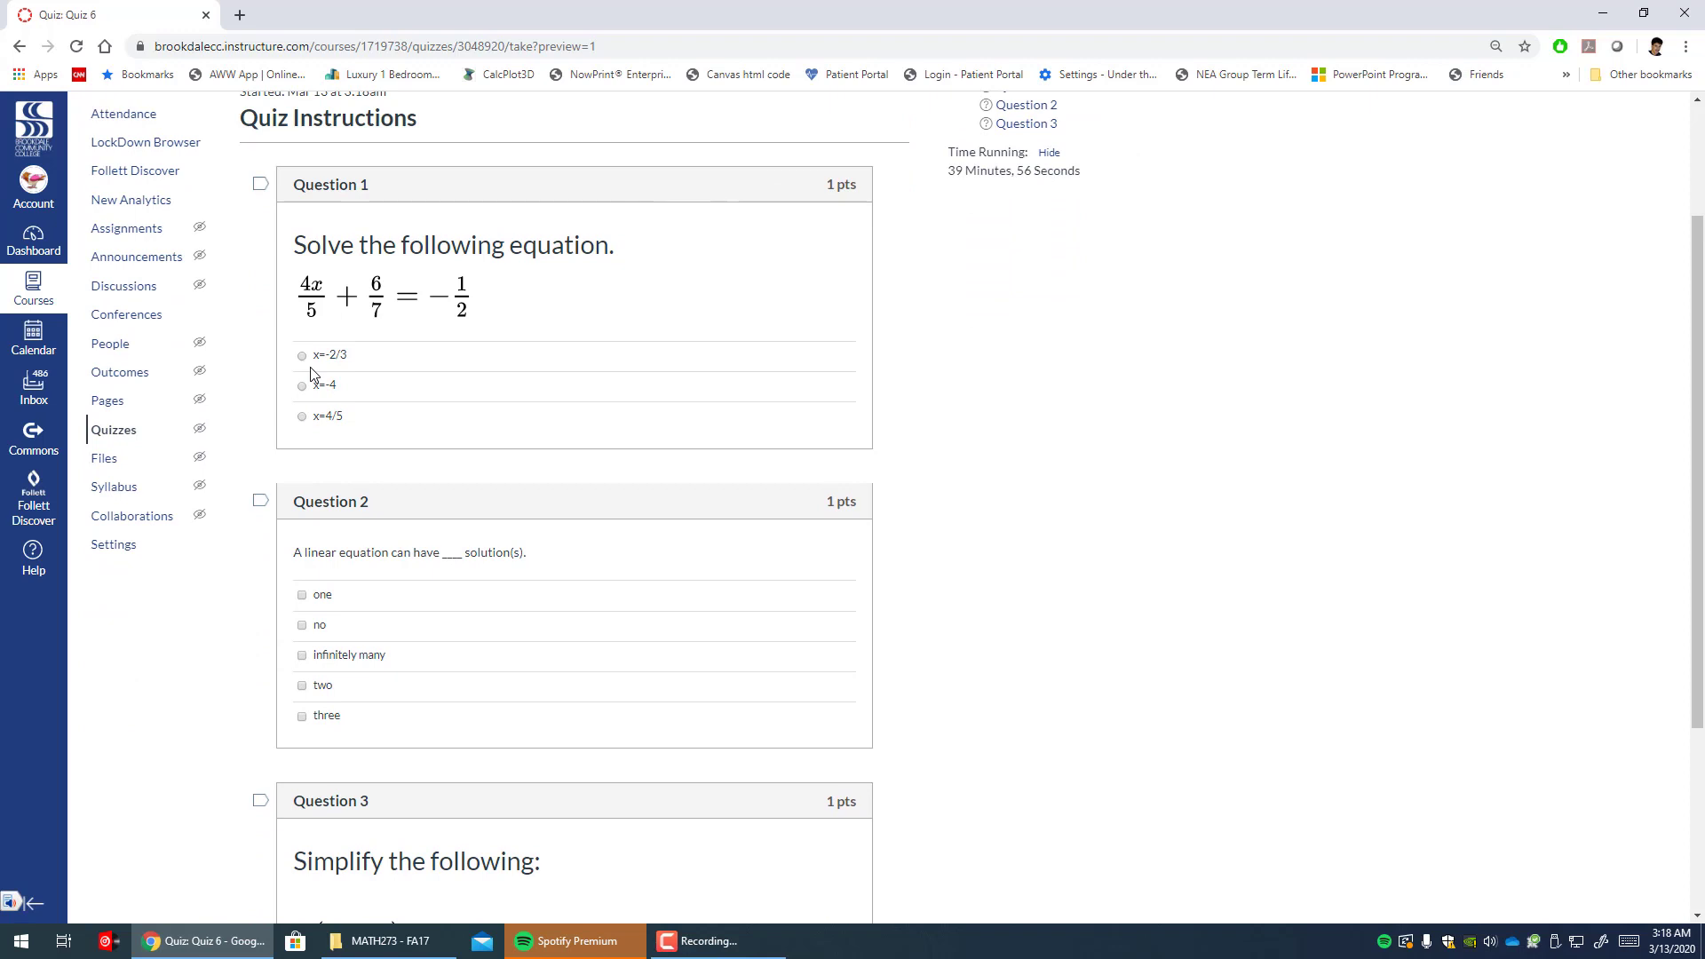
{"action": "scroll", "coordinate": [331, 363], "scroll_direction": "down", "scroll_amount": 3}
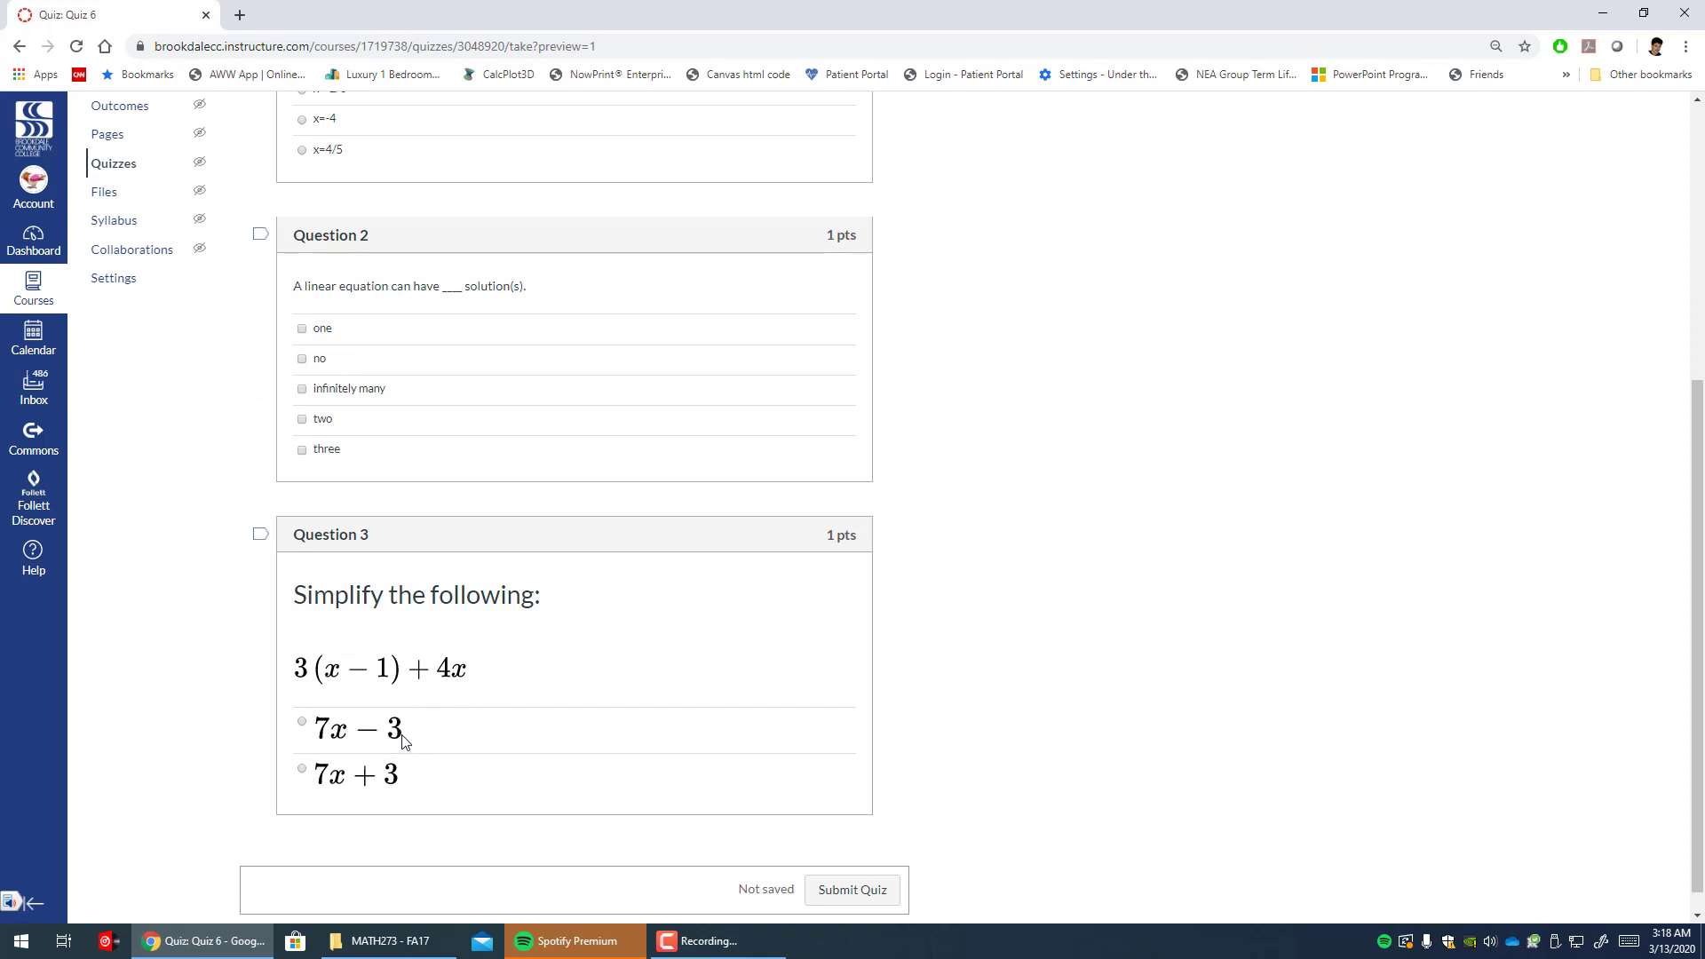
{"action": "scroll", "coordinate": [408, 733], "scroll_direction": "up", "scroll_amount": 3}
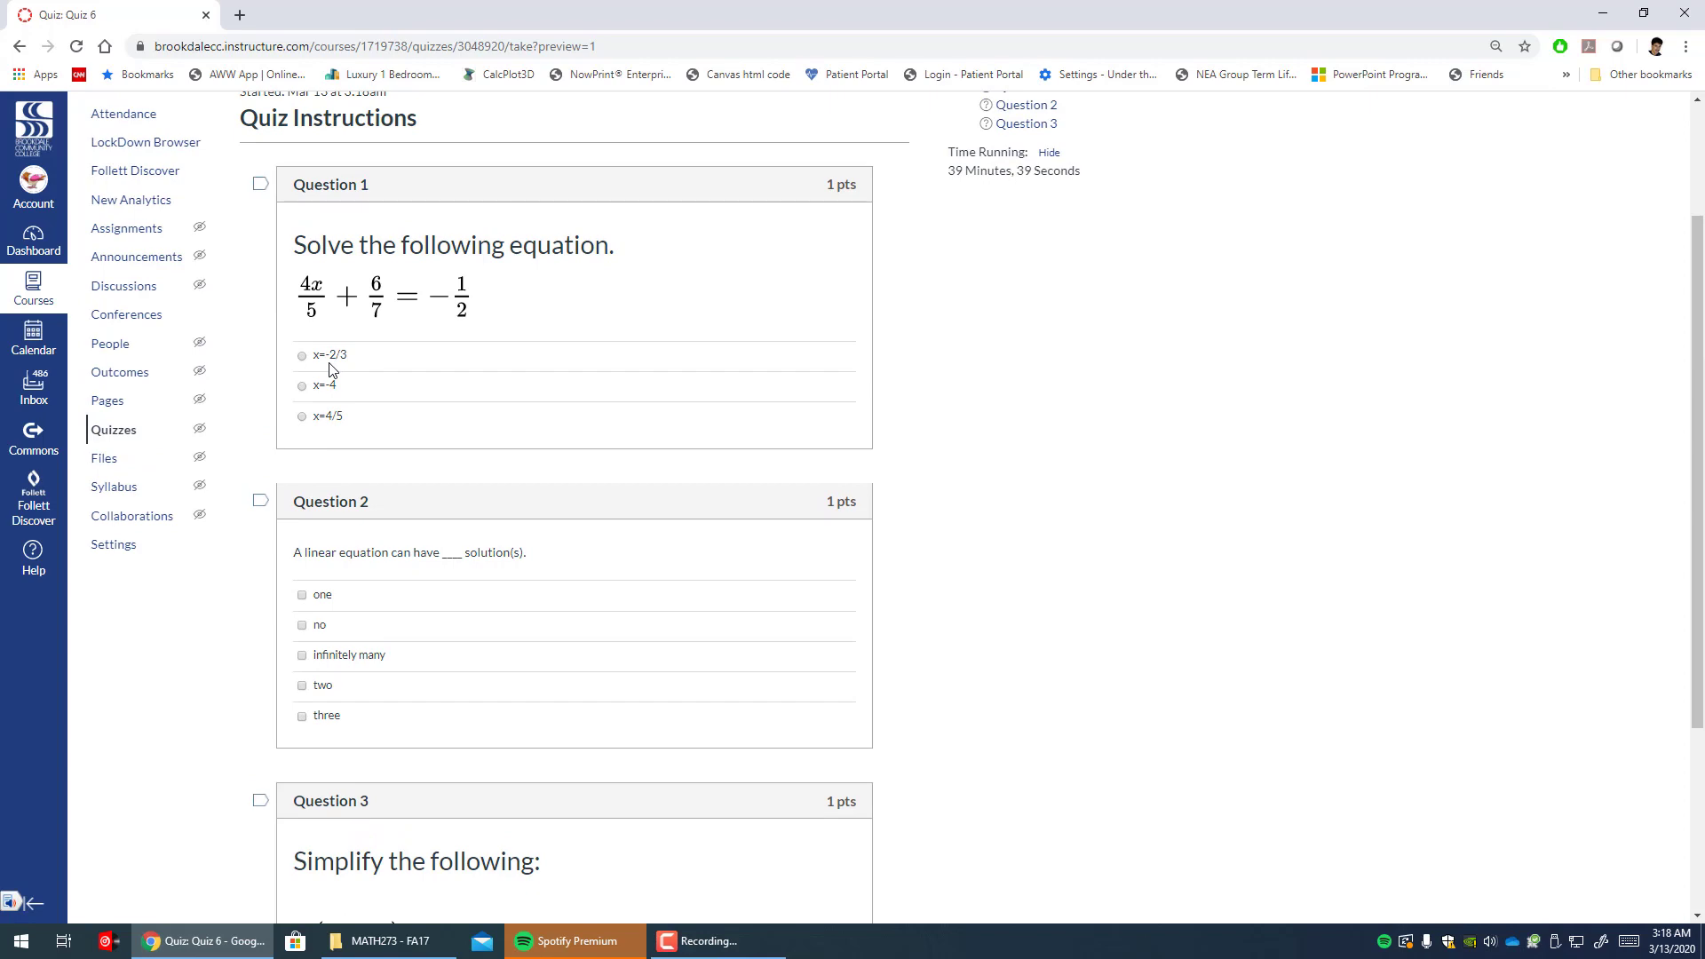
{"action": "scroll", "coordinate": [329, 370], "scroll_direction": "down", "scroll_amount": 3}
{"action": "scroll", "coordinate": [326, 369], "scroll_direction": "up", "scroll_amount": 5}
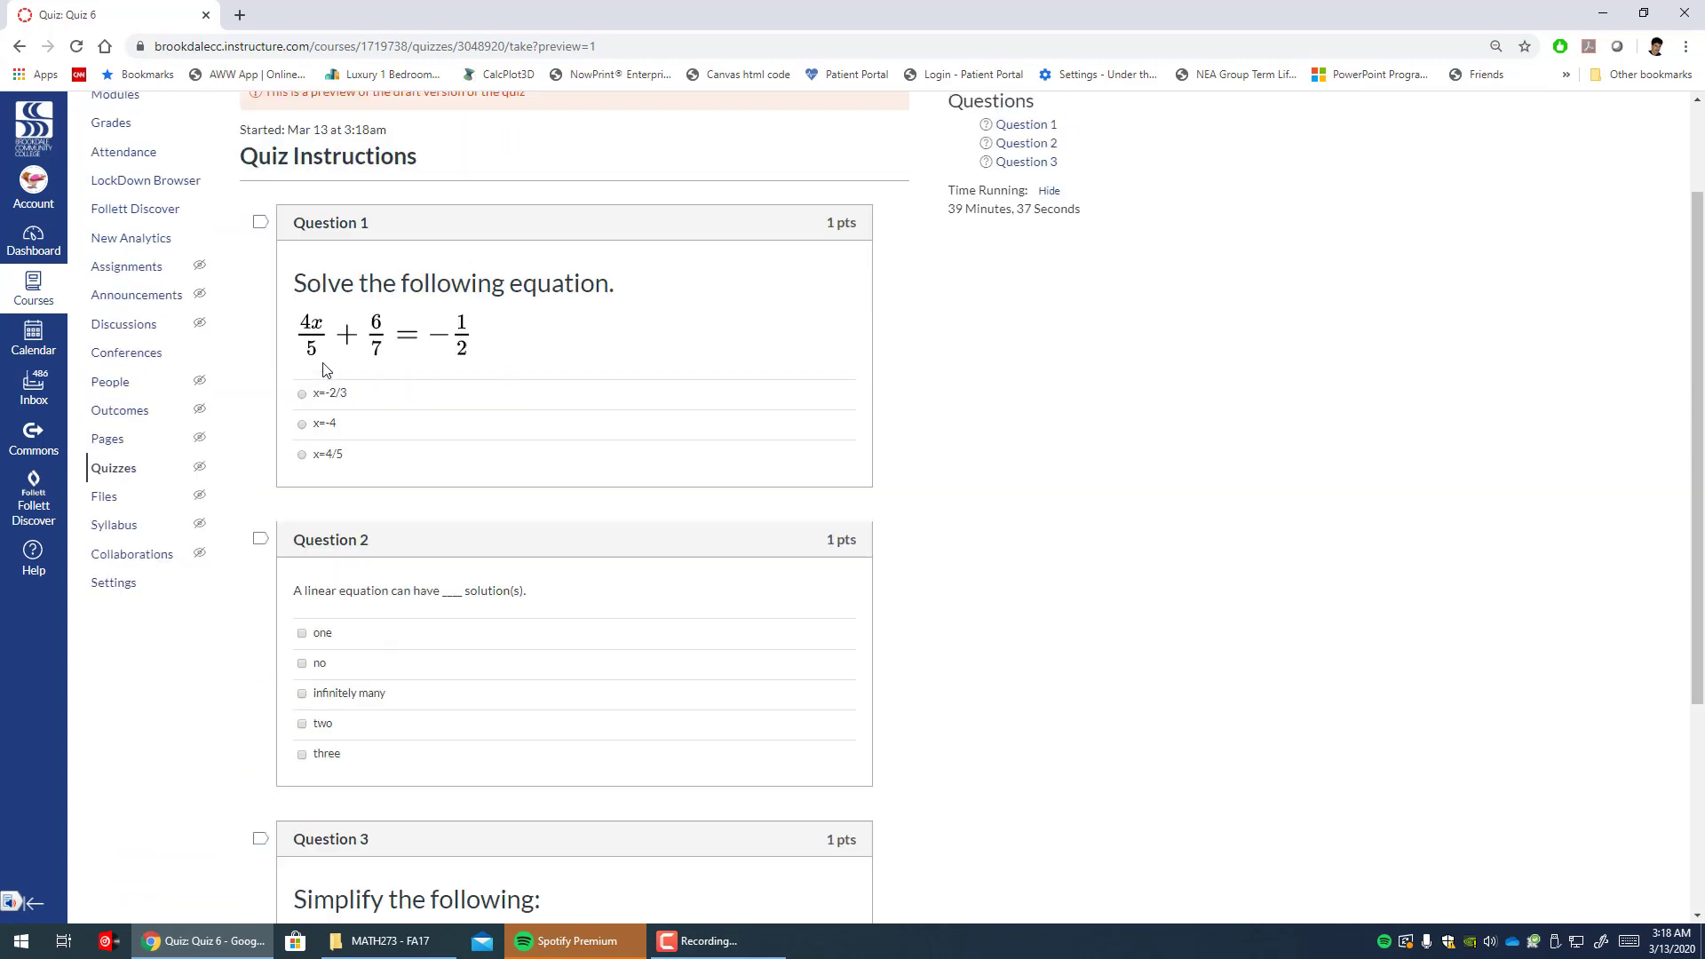
{"action": "scroll", "coordinate": [400, 325], "scroll_direction": "down", "scroll_amount": 5}
{"action": "scroll", "coordinate": [415, 331], "scroll_direction": "up", "scroll_amount": 2}
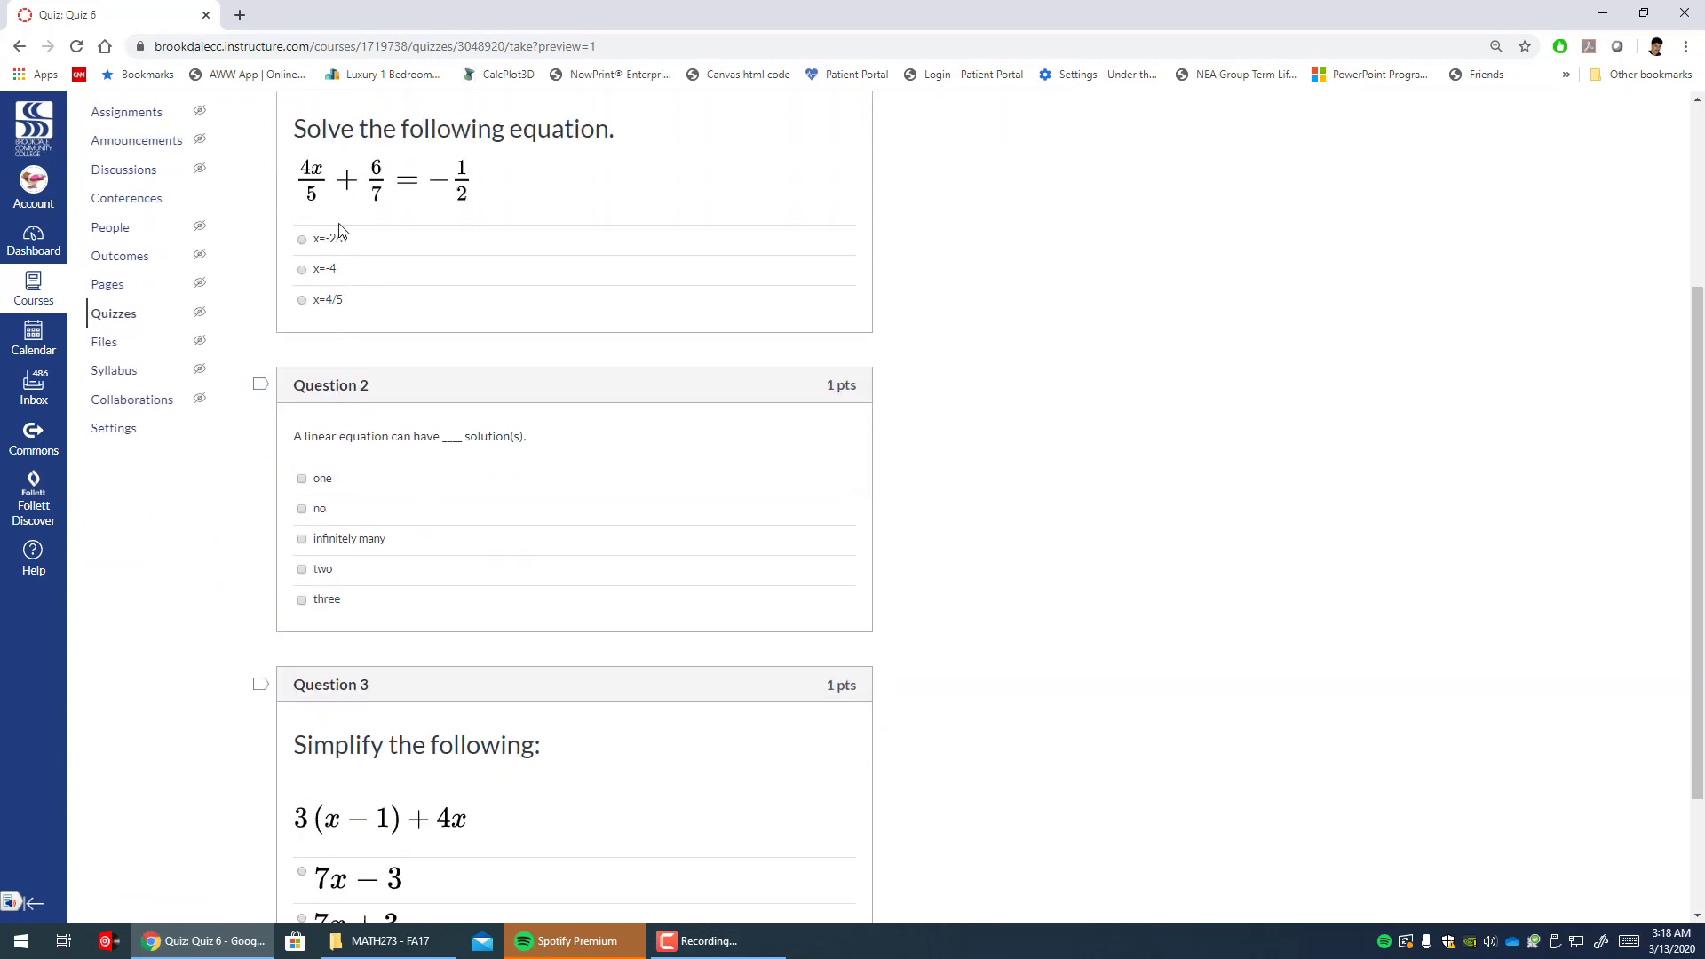
- Submit the preview with x=-2/3 for question 1, one, no and infinitely many for question 2, and 7x + 3 for question 3
{"action": "left_click", "coordinate": [304, 247]}
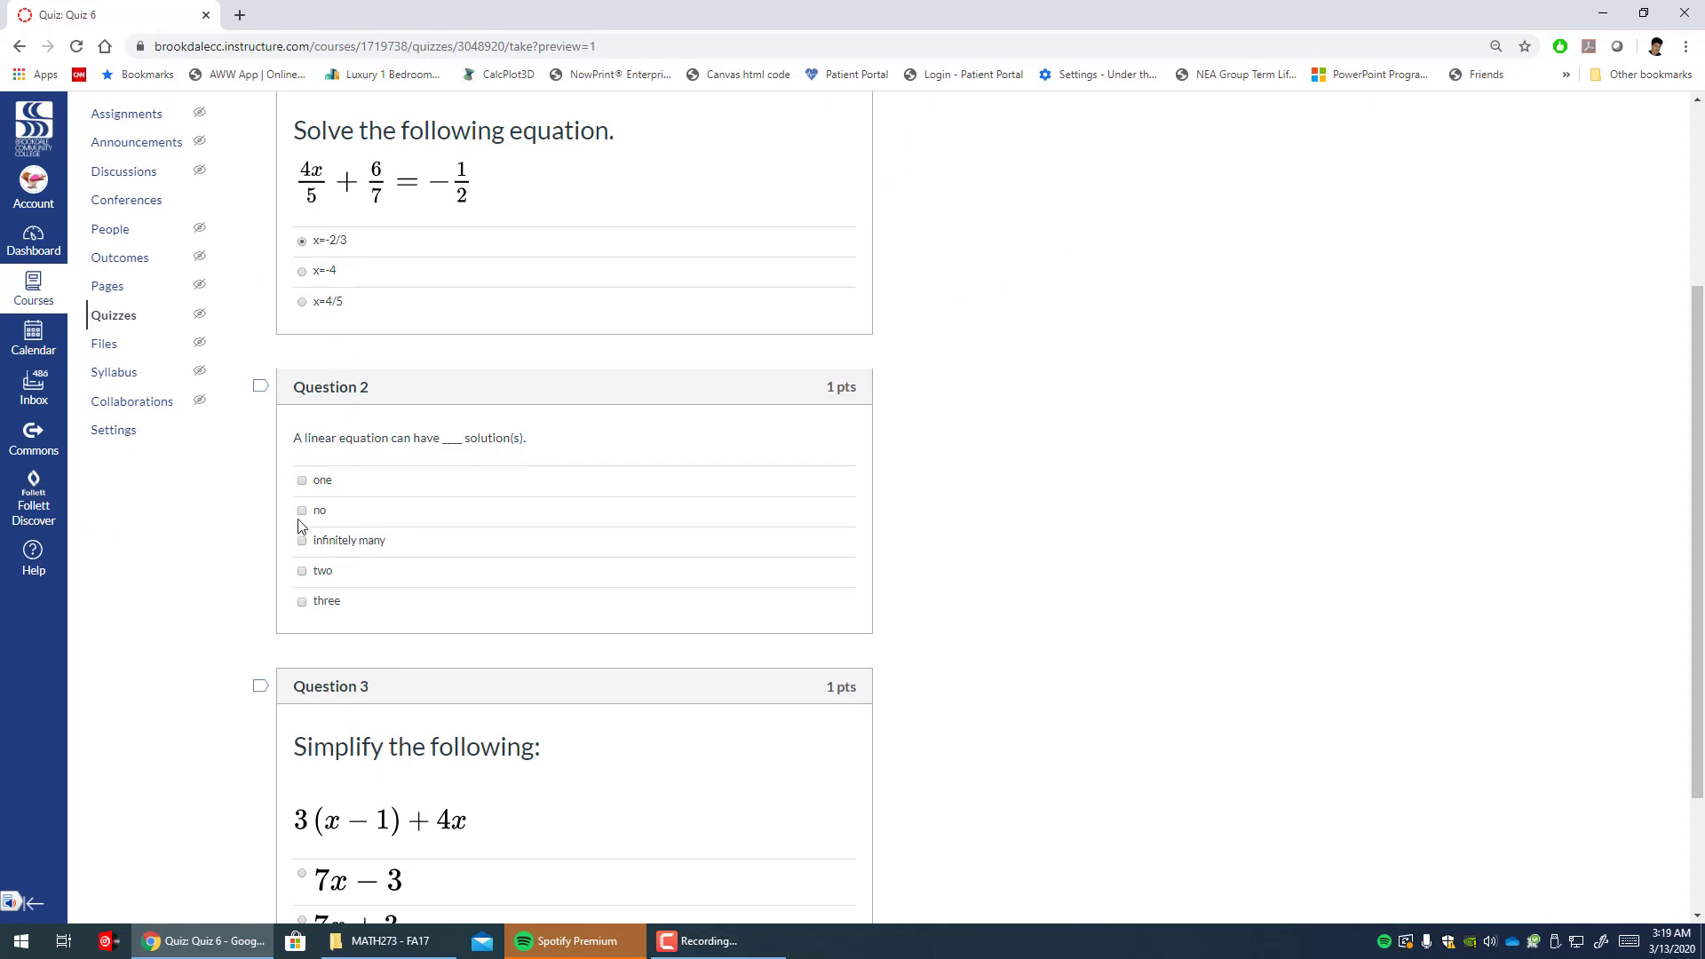
{"action": "left_click", "coordinate": [303, 482]}
{"action": "left_click", "coordinate": [302, 512]}
{"action": "left_click", "coordinate": [302, 542]}
{"action": "scroll", "coordinate": [324, 555], "scroll_direction": "down", "scroll_amount": 2}
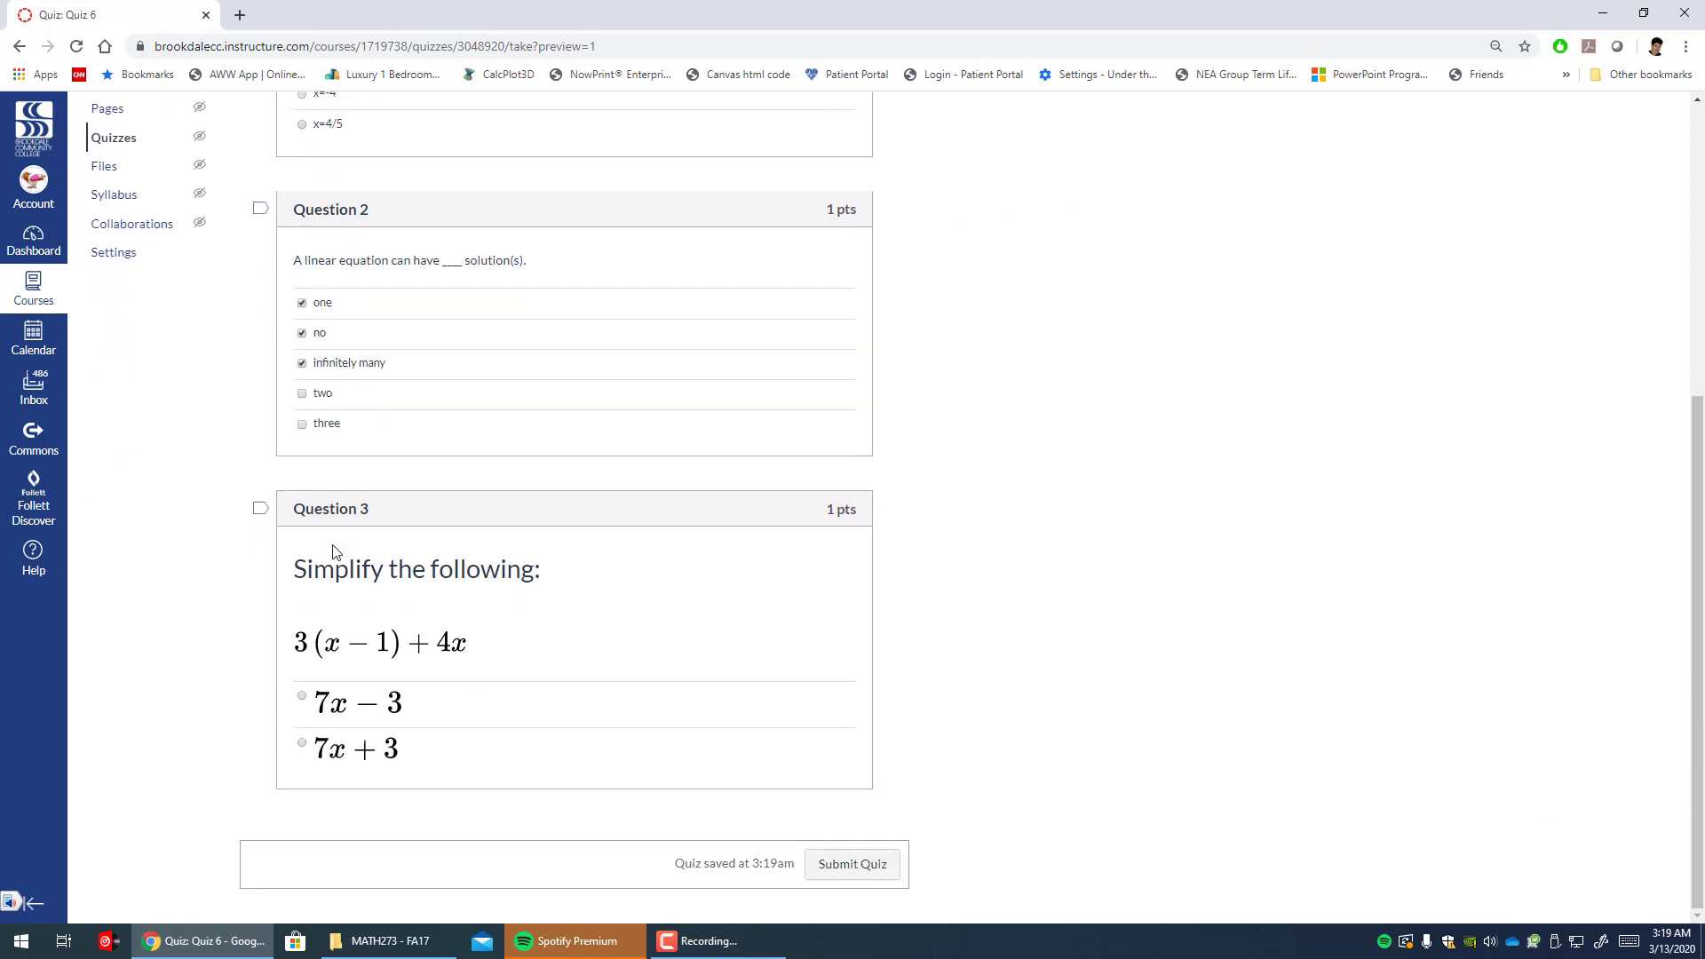
{"action": "left_click", "coordinate": [302, 746]}
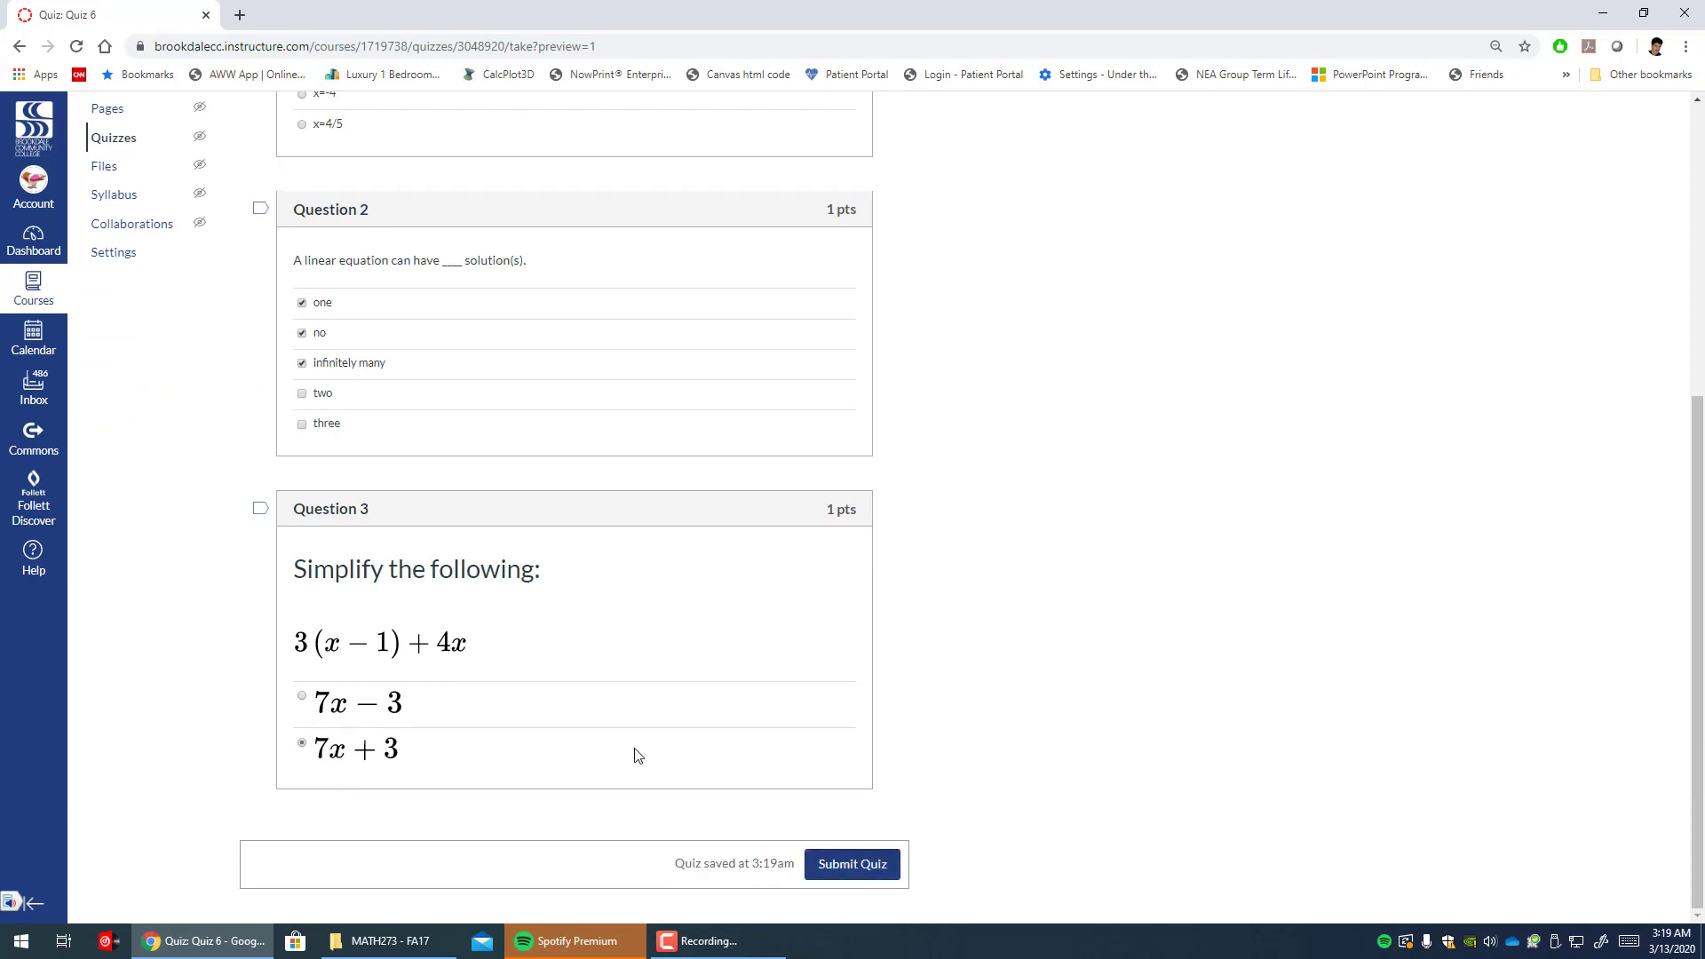
{"action": "left_click", "coordinate": [851, 865]}
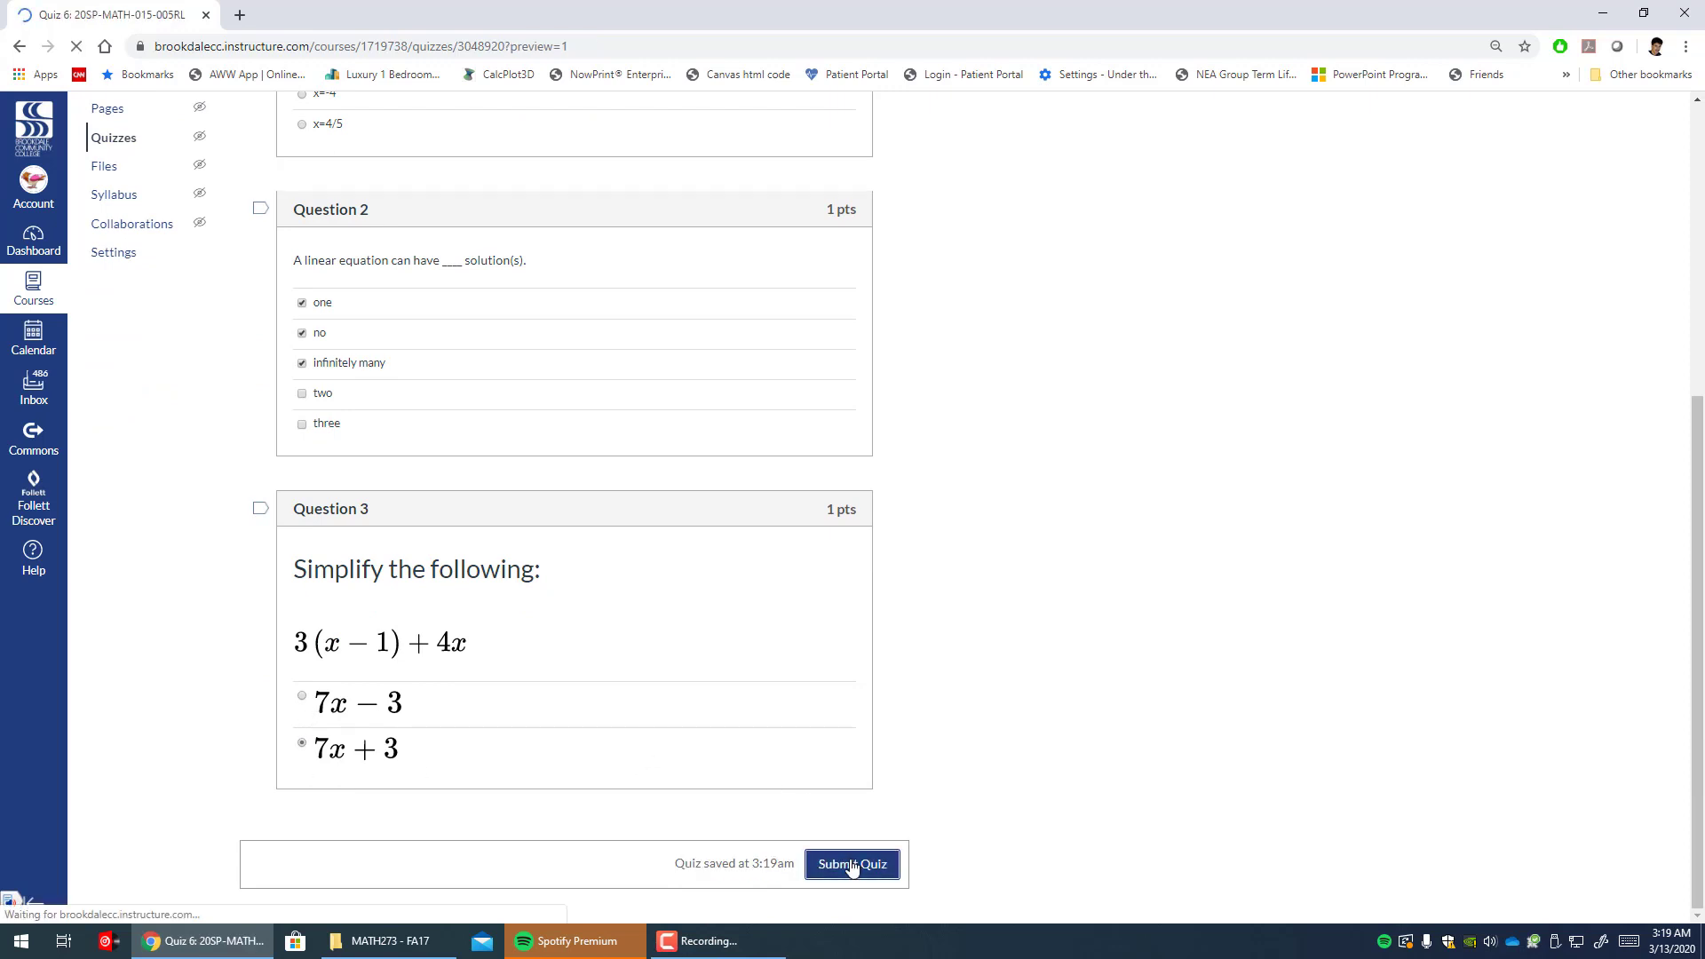
- Review the submitted preview's score, the marking of each answer and the feedback comment
{"action": "scroll", "coordinate": [742, 462], "scroll_direction": "down", "scroll_amount": 6}
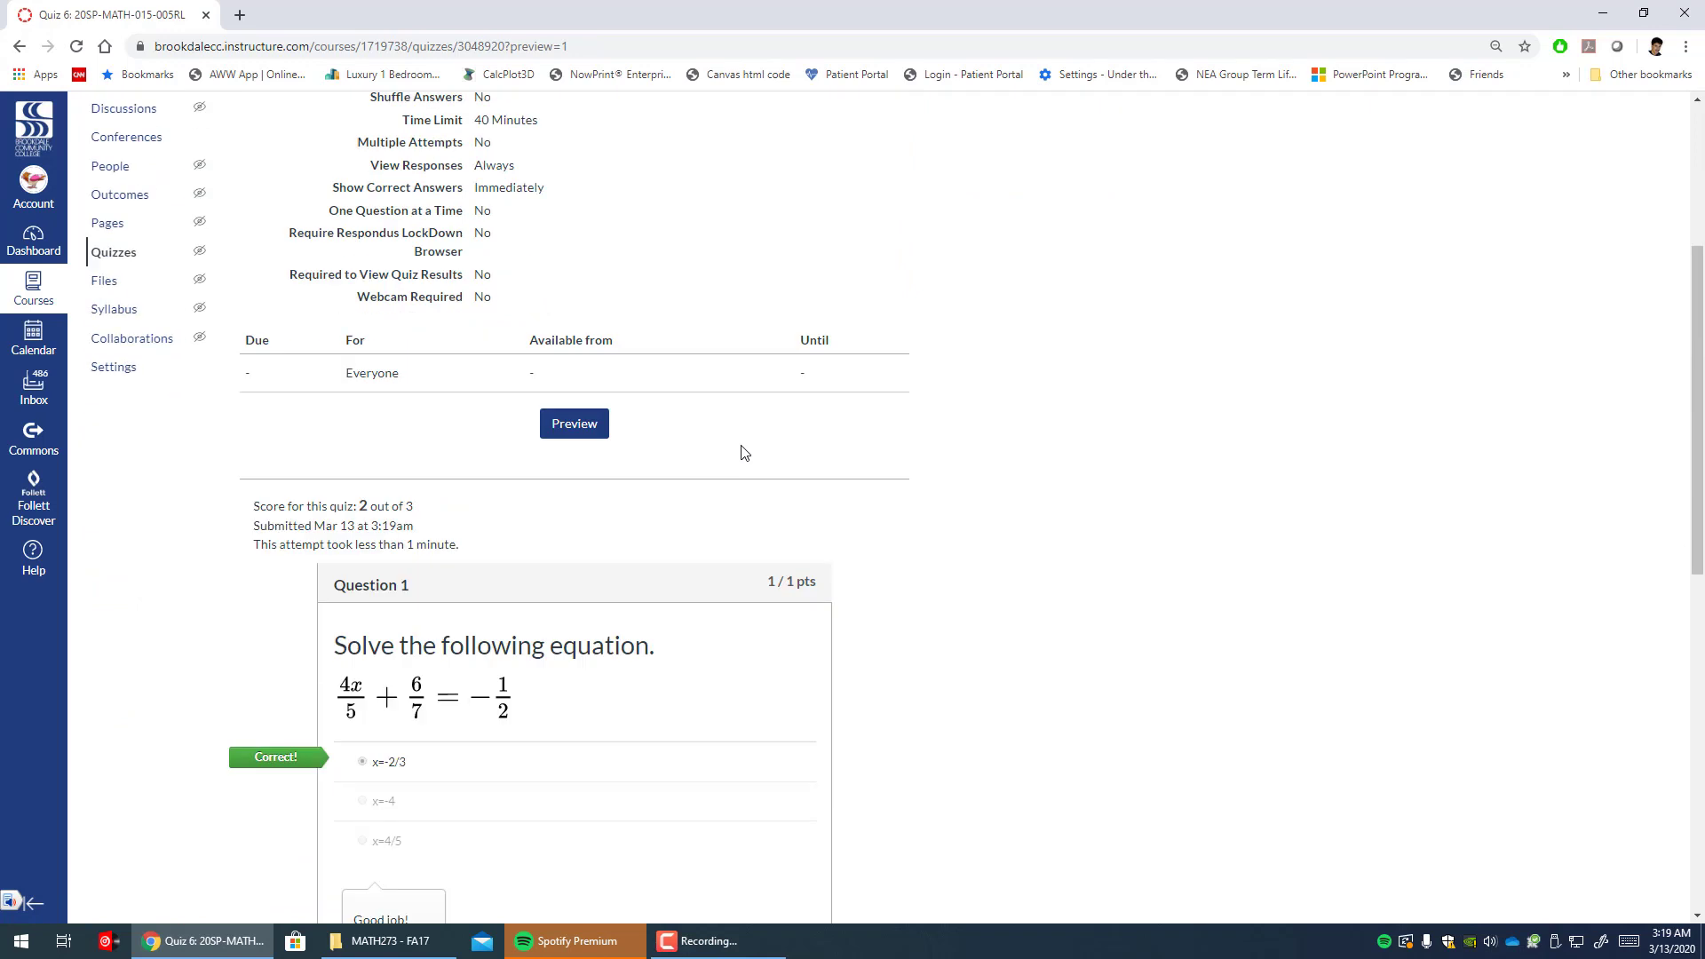
{"action": "scroll", "coordinate": [745, 445], "scroll_direction": "down", "scroll_amount": 2}
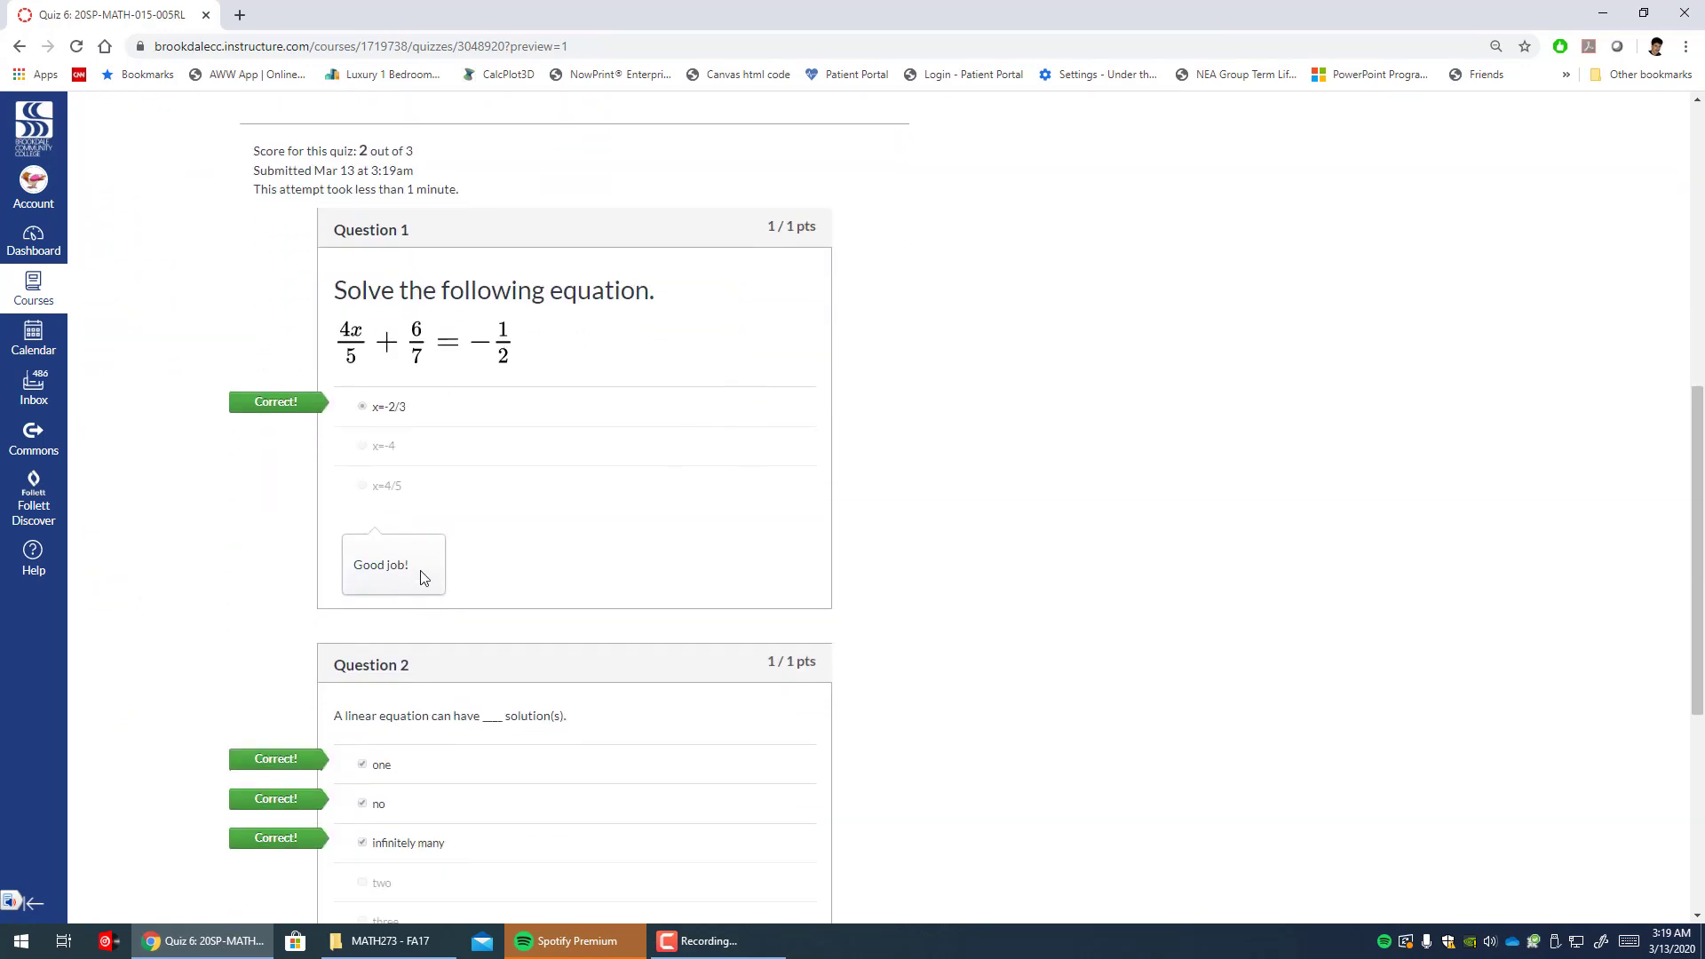
{"action": "scroll", "coordinate": [423, 578], "scroll_direction": "down", "scroll_amount": 5}
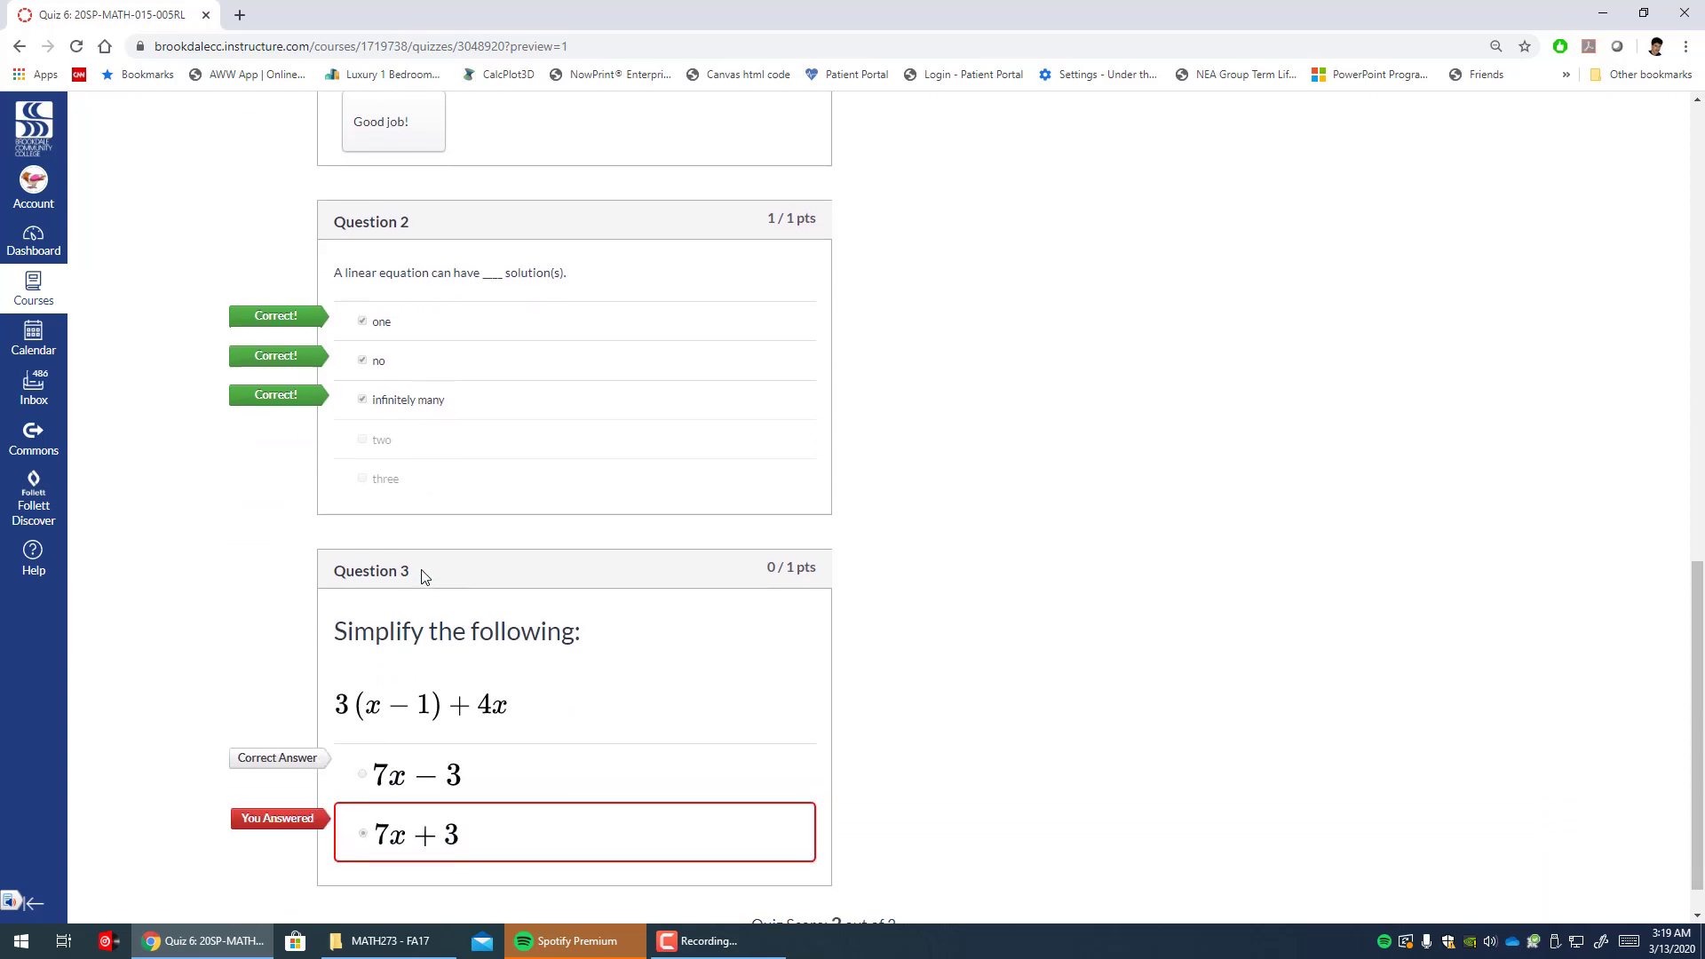
{"action": "scroll", "coordinate": [423, 577], "scroll_direction": "down", "scroll_amount": 1}
{"action": "scroll", "coordinate": [418, 571], "scroll_direction": "up", "scroll_amount": 7}
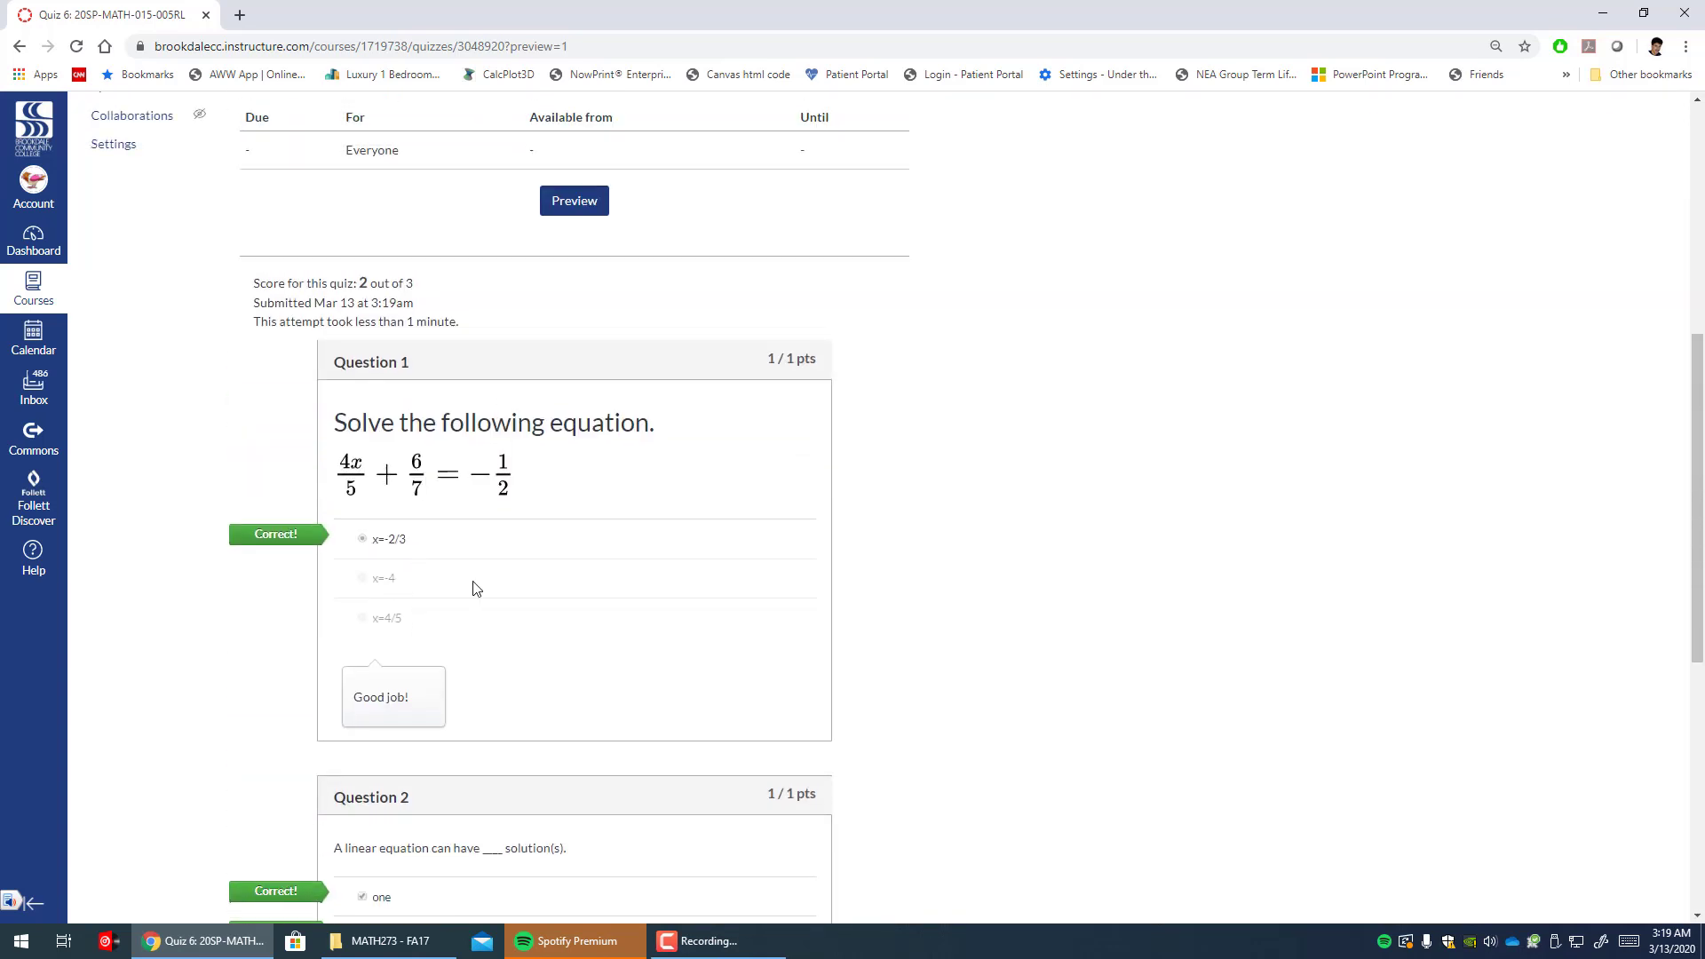
{"action": "scroll", "coordinate": [480, 555], "scroll_direction": "up", "scroll_amount": 7}
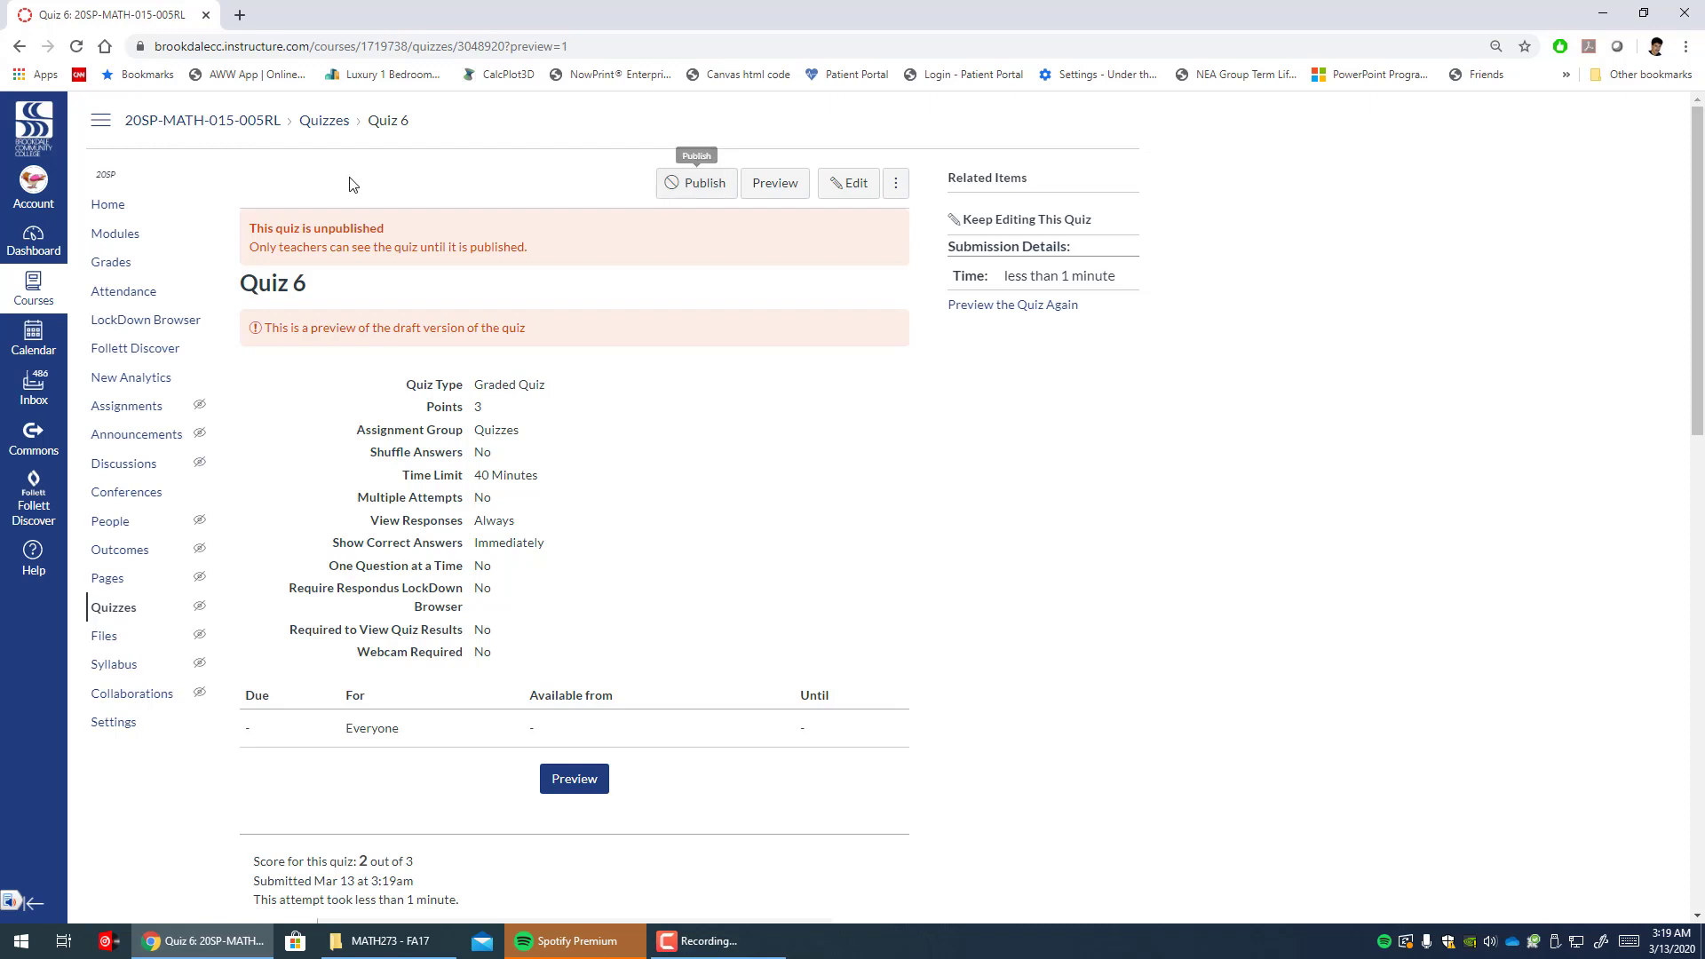
- Leave the quiz for the course home page and open the course's modules
{"action": "left_click", "coordinate": [105, 206]}
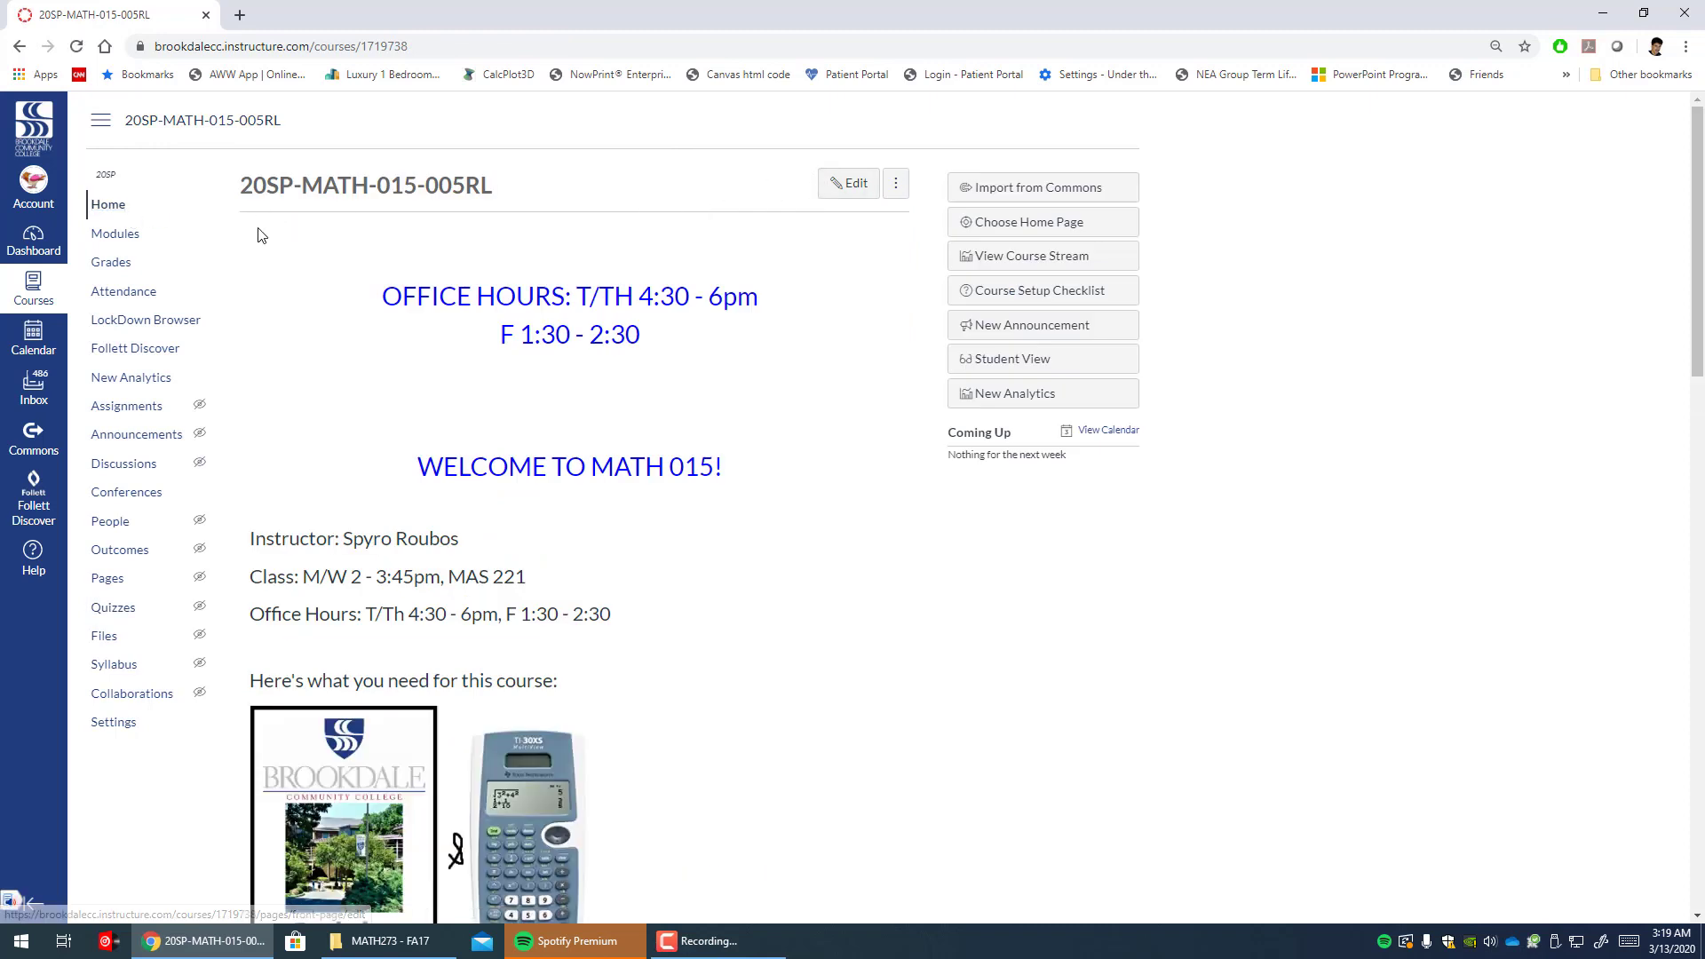
{"action": "left_click", "coordinate": [148, 241]}
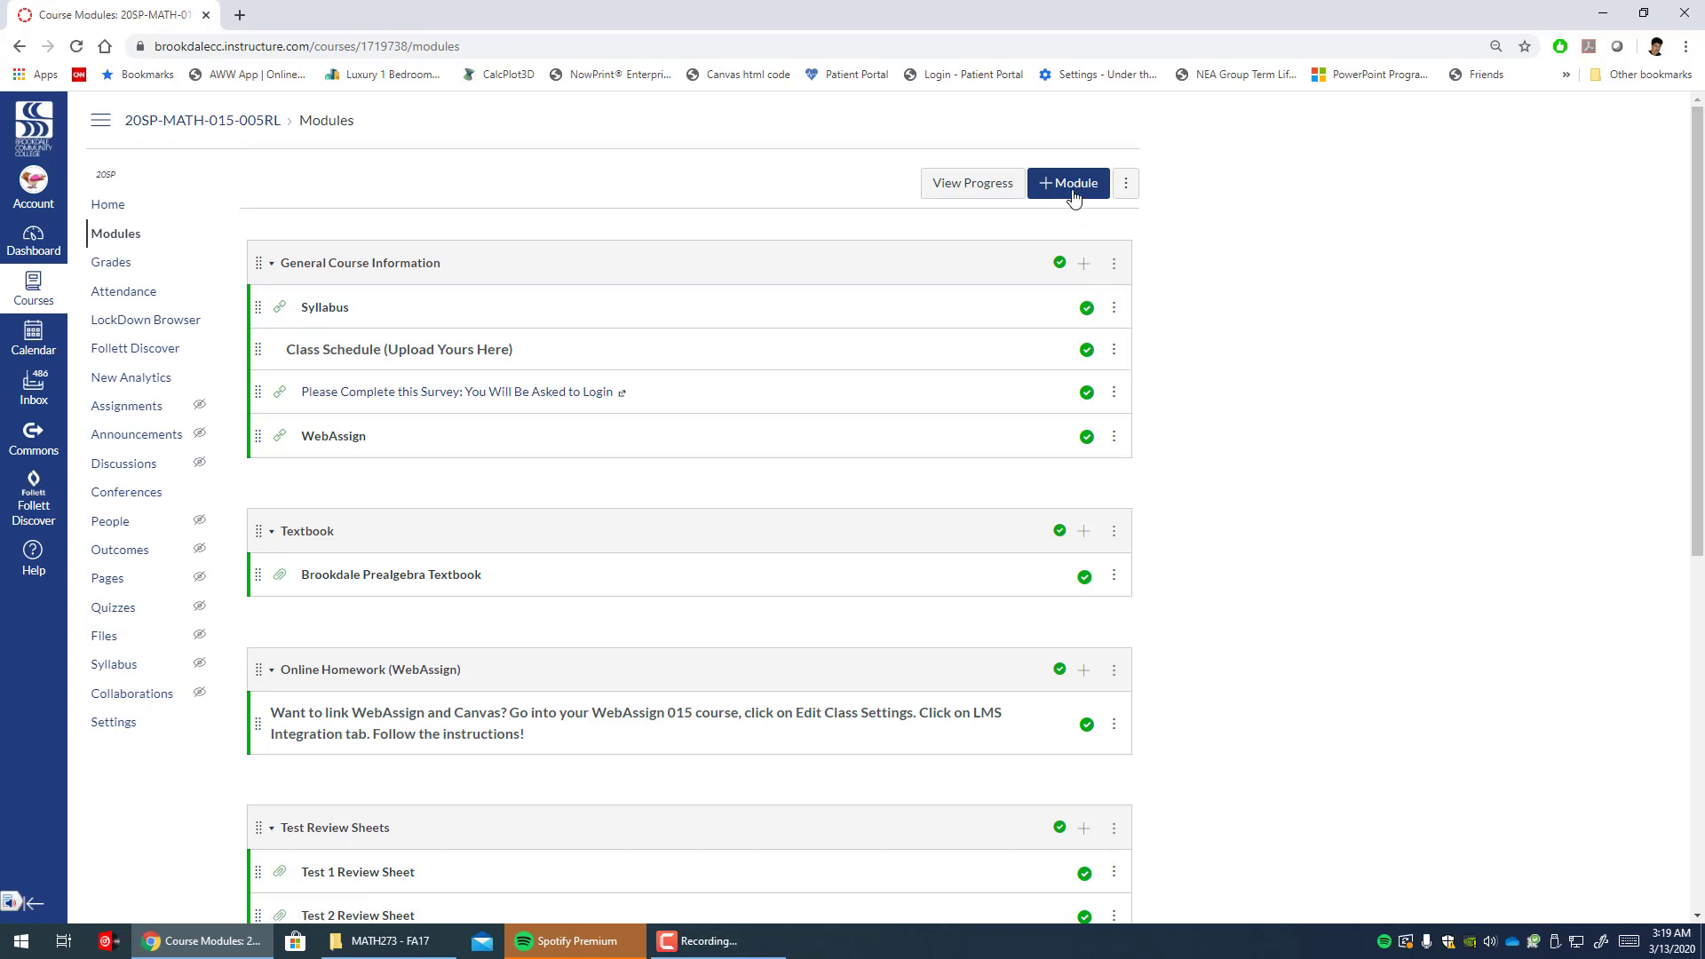
- Choose the existing Quiz 6 as an item for the General Course Information module, and close the dialog without adding it
{"action": "left_click", "coordinate": [1085, 264]}
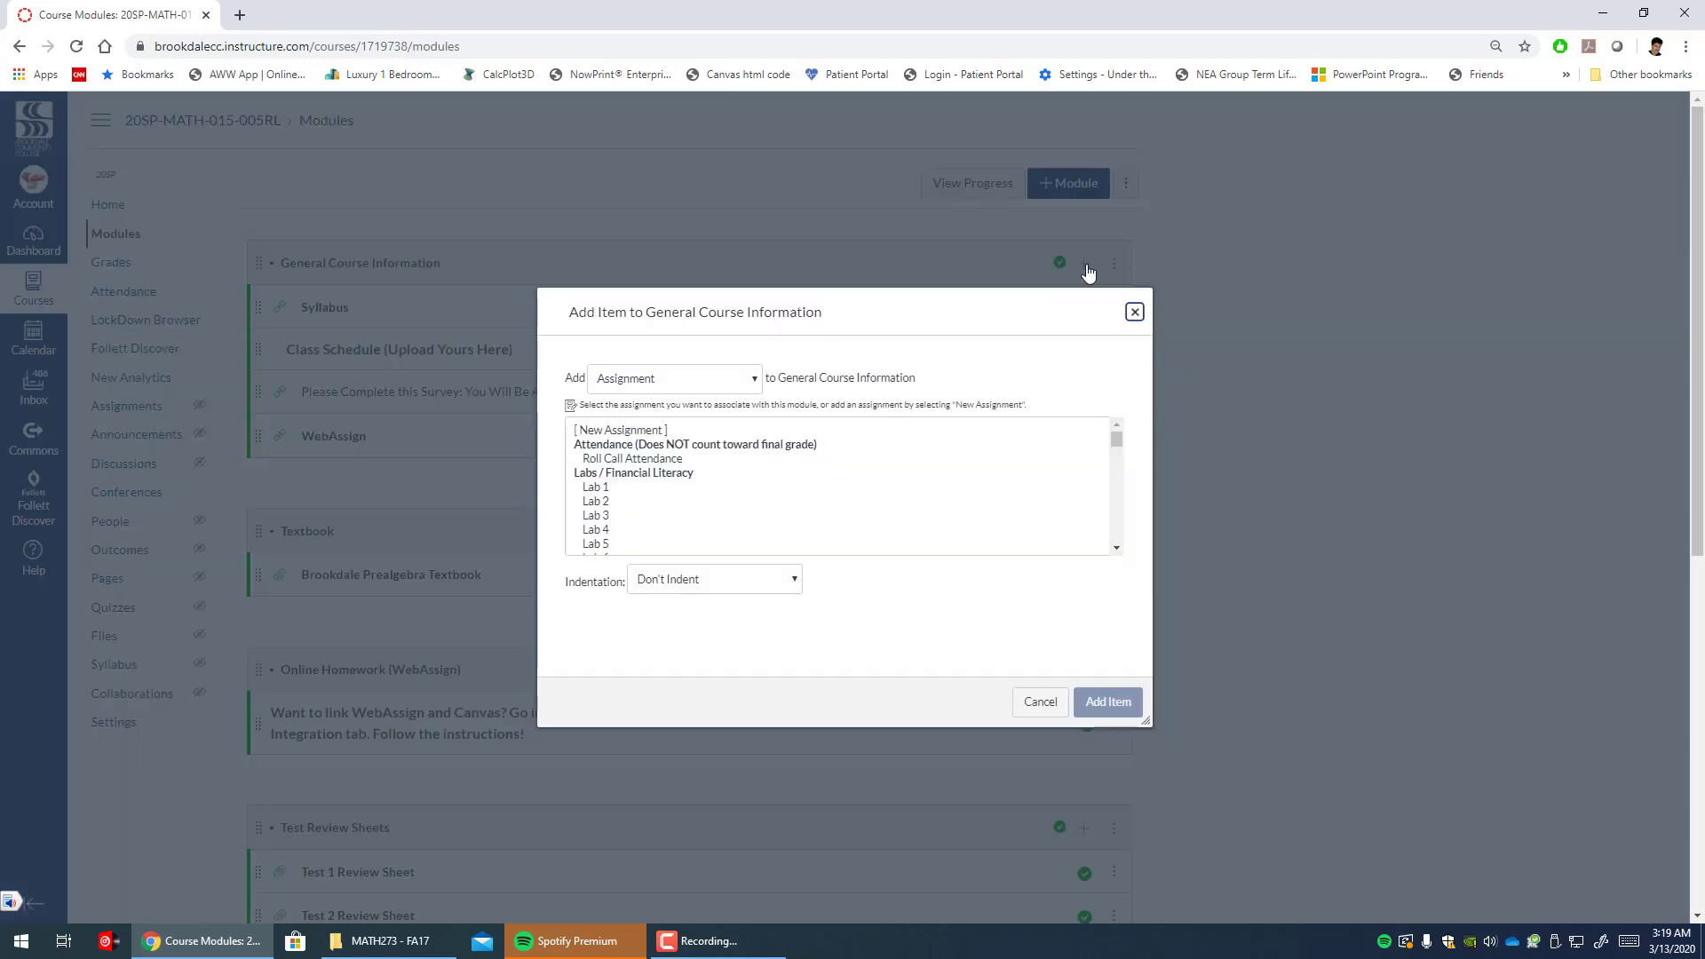
{"action": "left_click", "coordinate": [737, 383]}
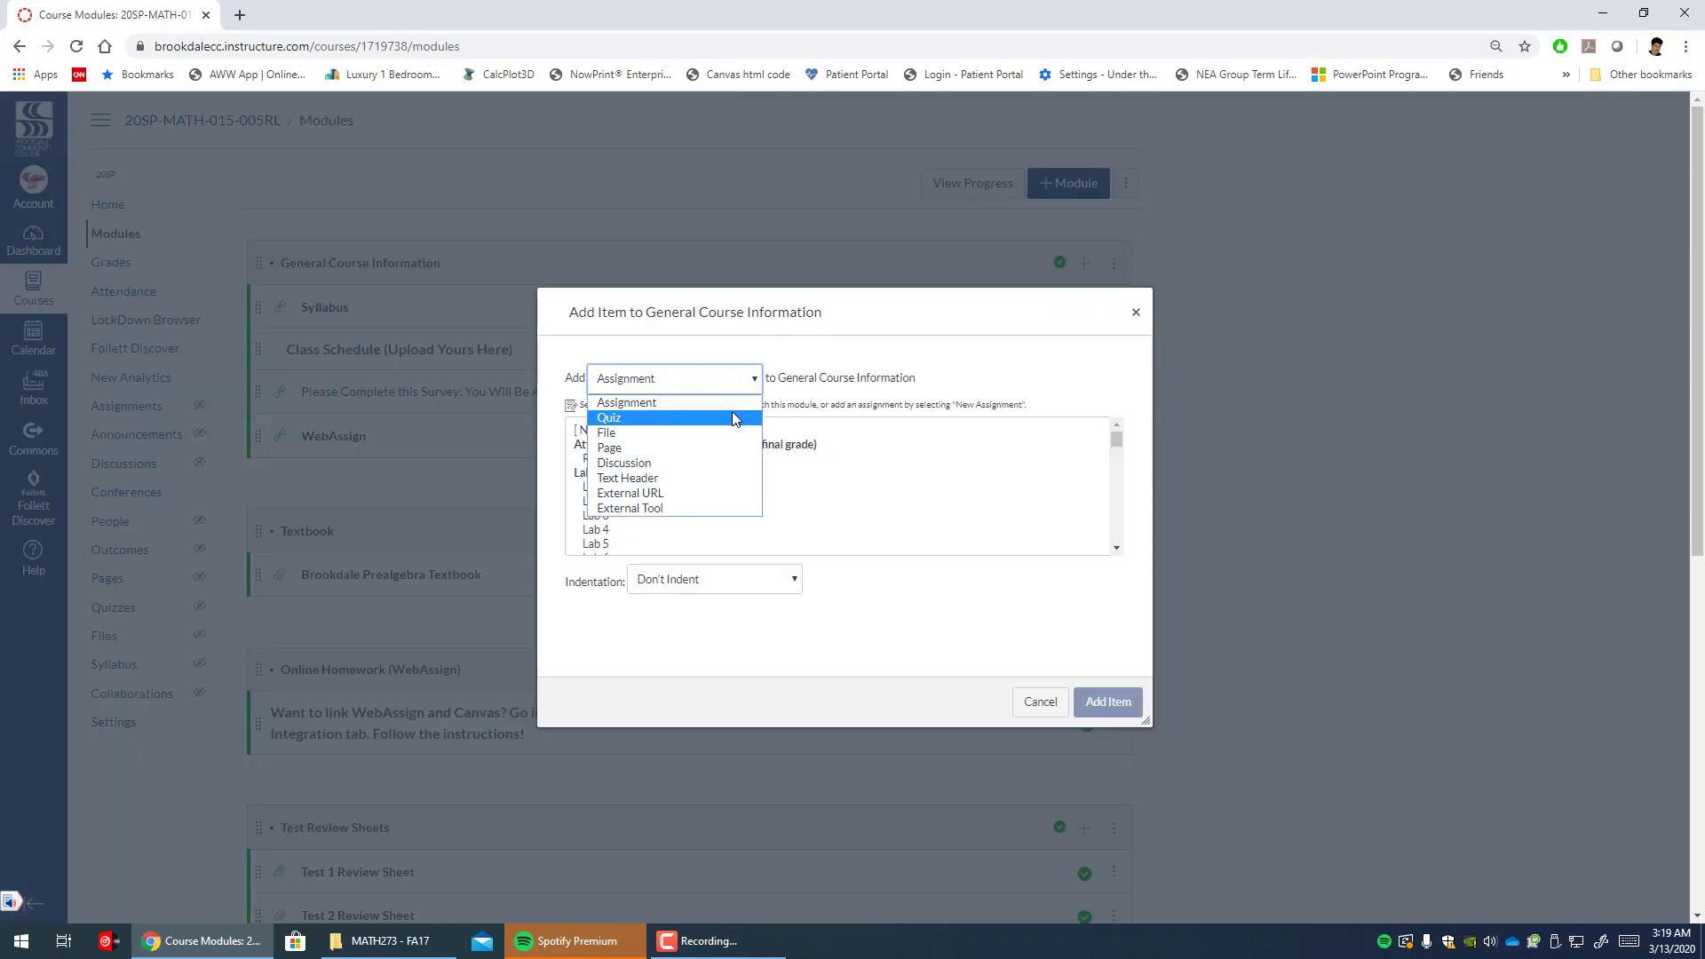
{"action": "left_click", "coordinate": [734, 419]}
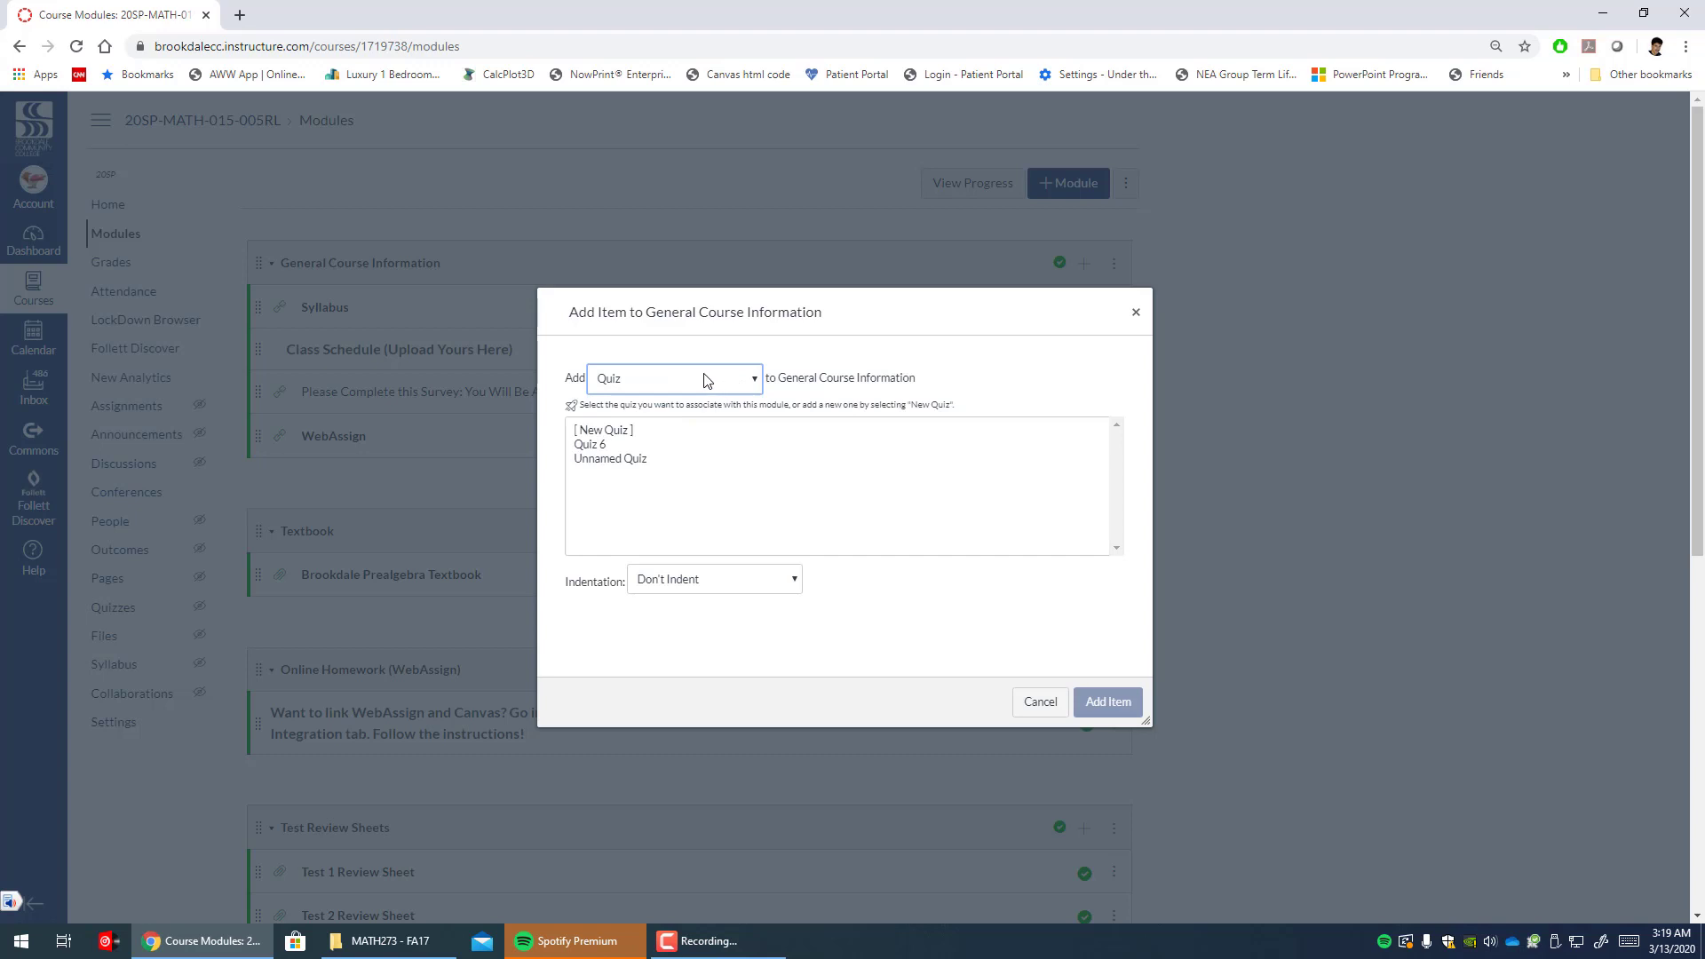
{"action": "left_click", "coordinate": [599, 444]}
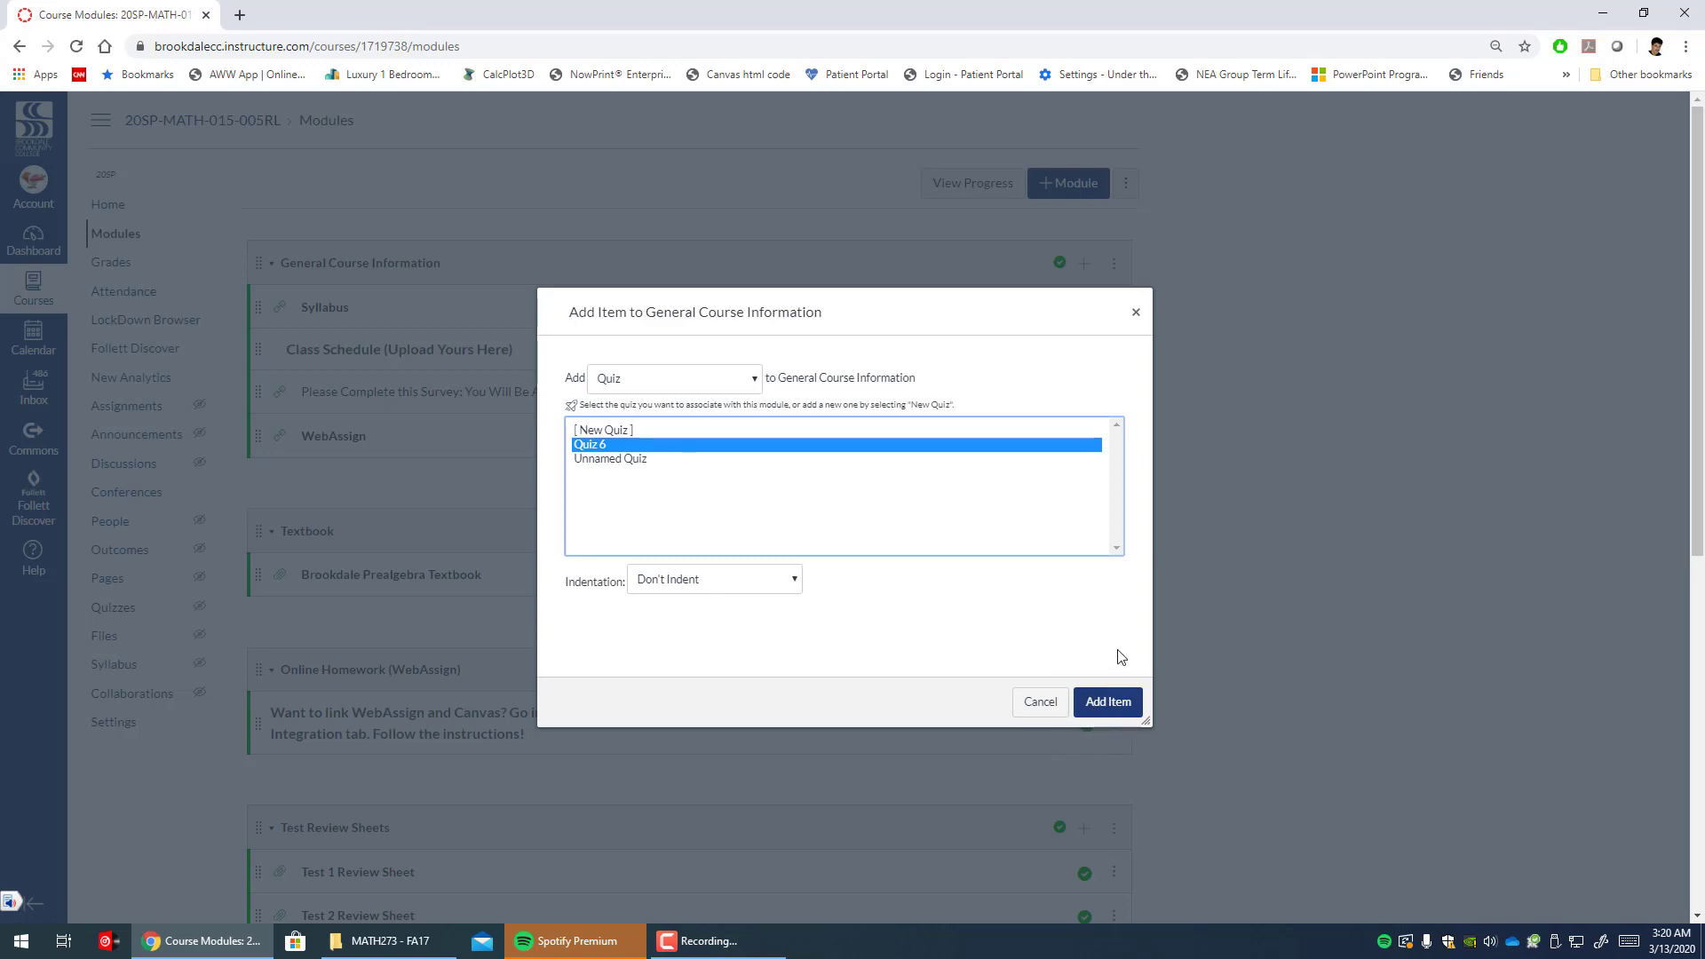
{"action": "left_click", "coordinate": [1138, 317]}
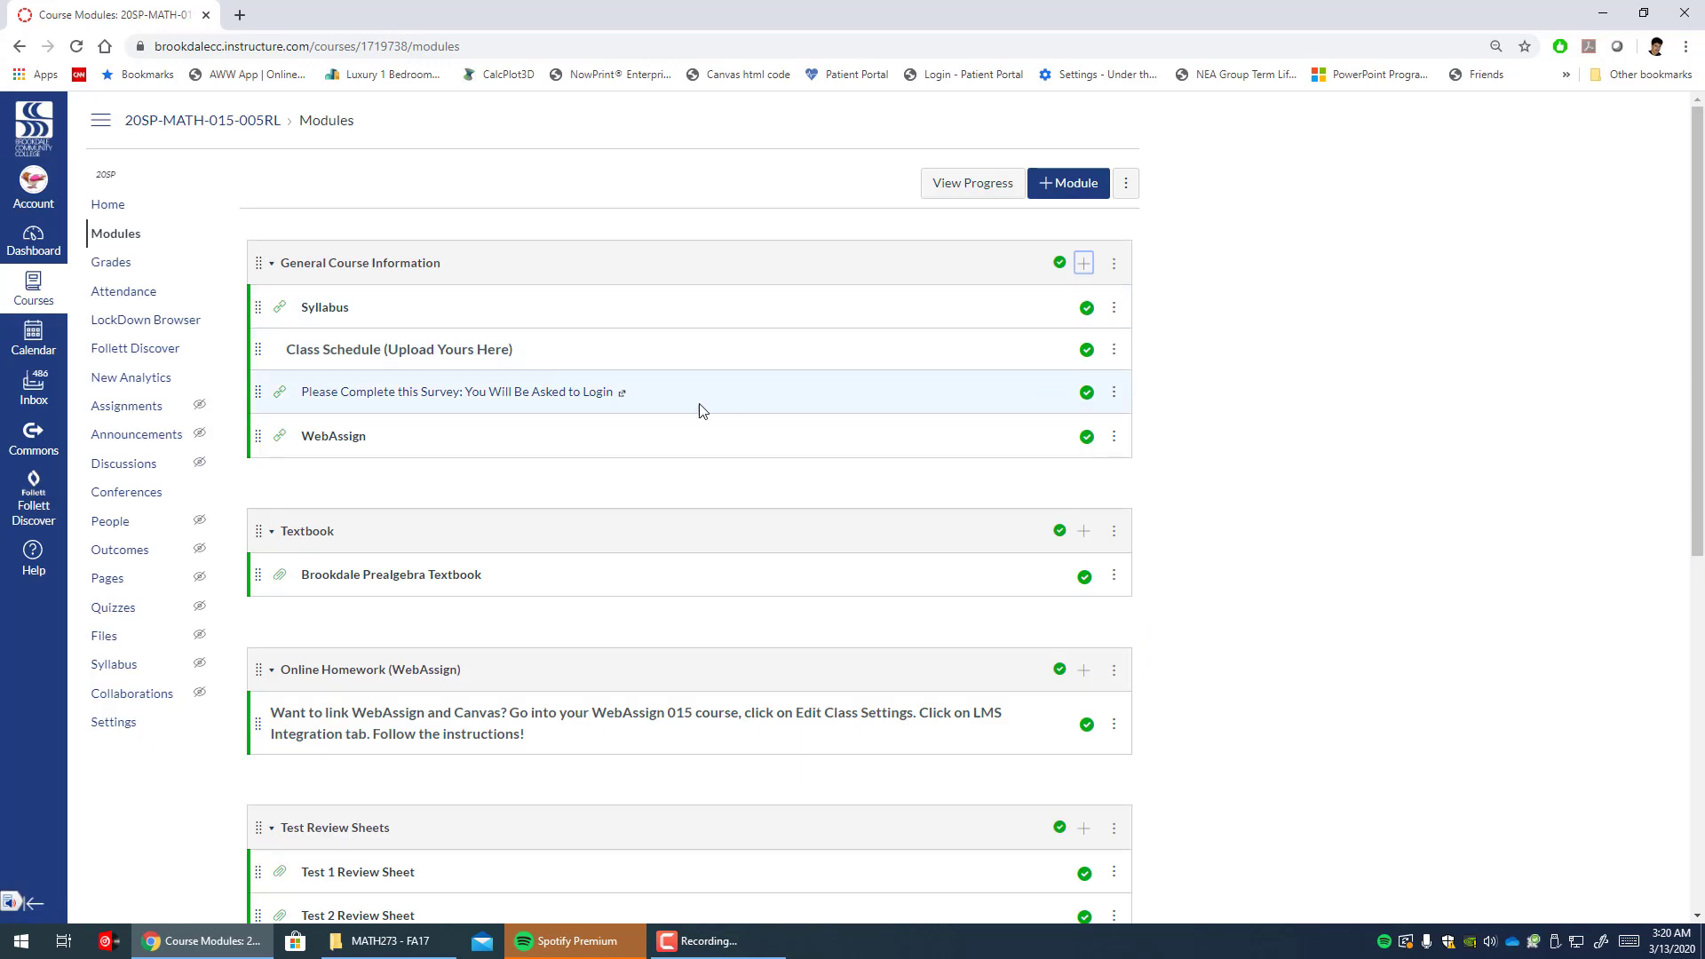
{"action": "mouse_move", "coordinate": [685, 951]}
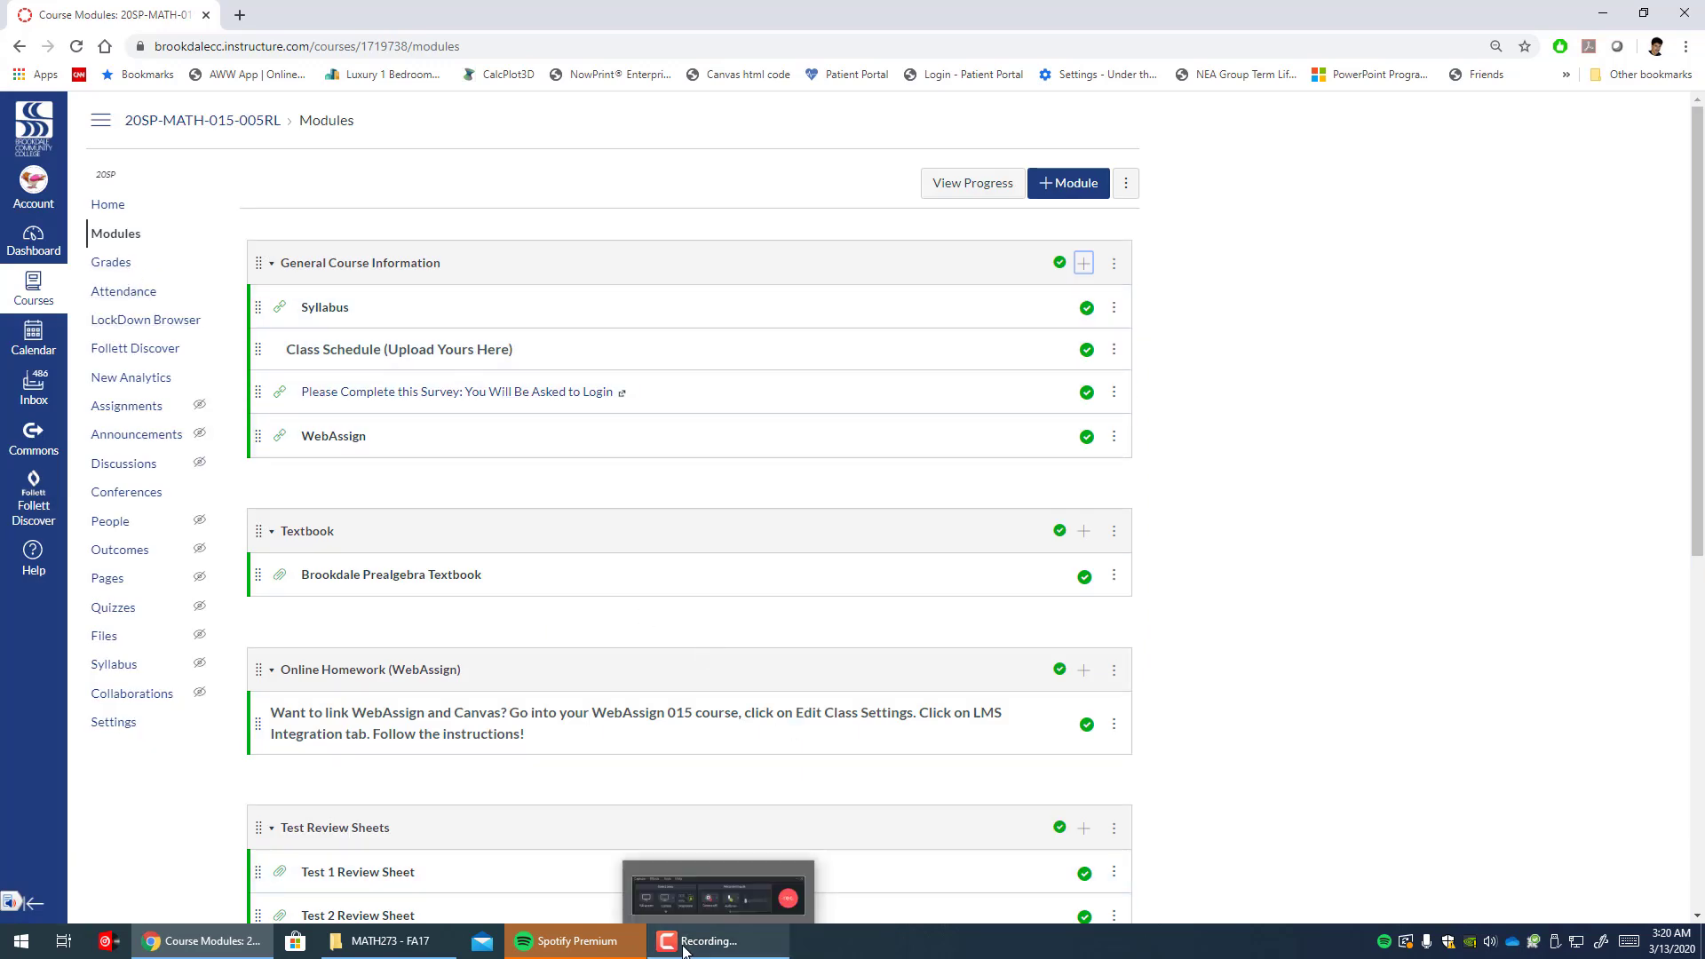
{"action": "left_click", "coordinate": [684, 950]}
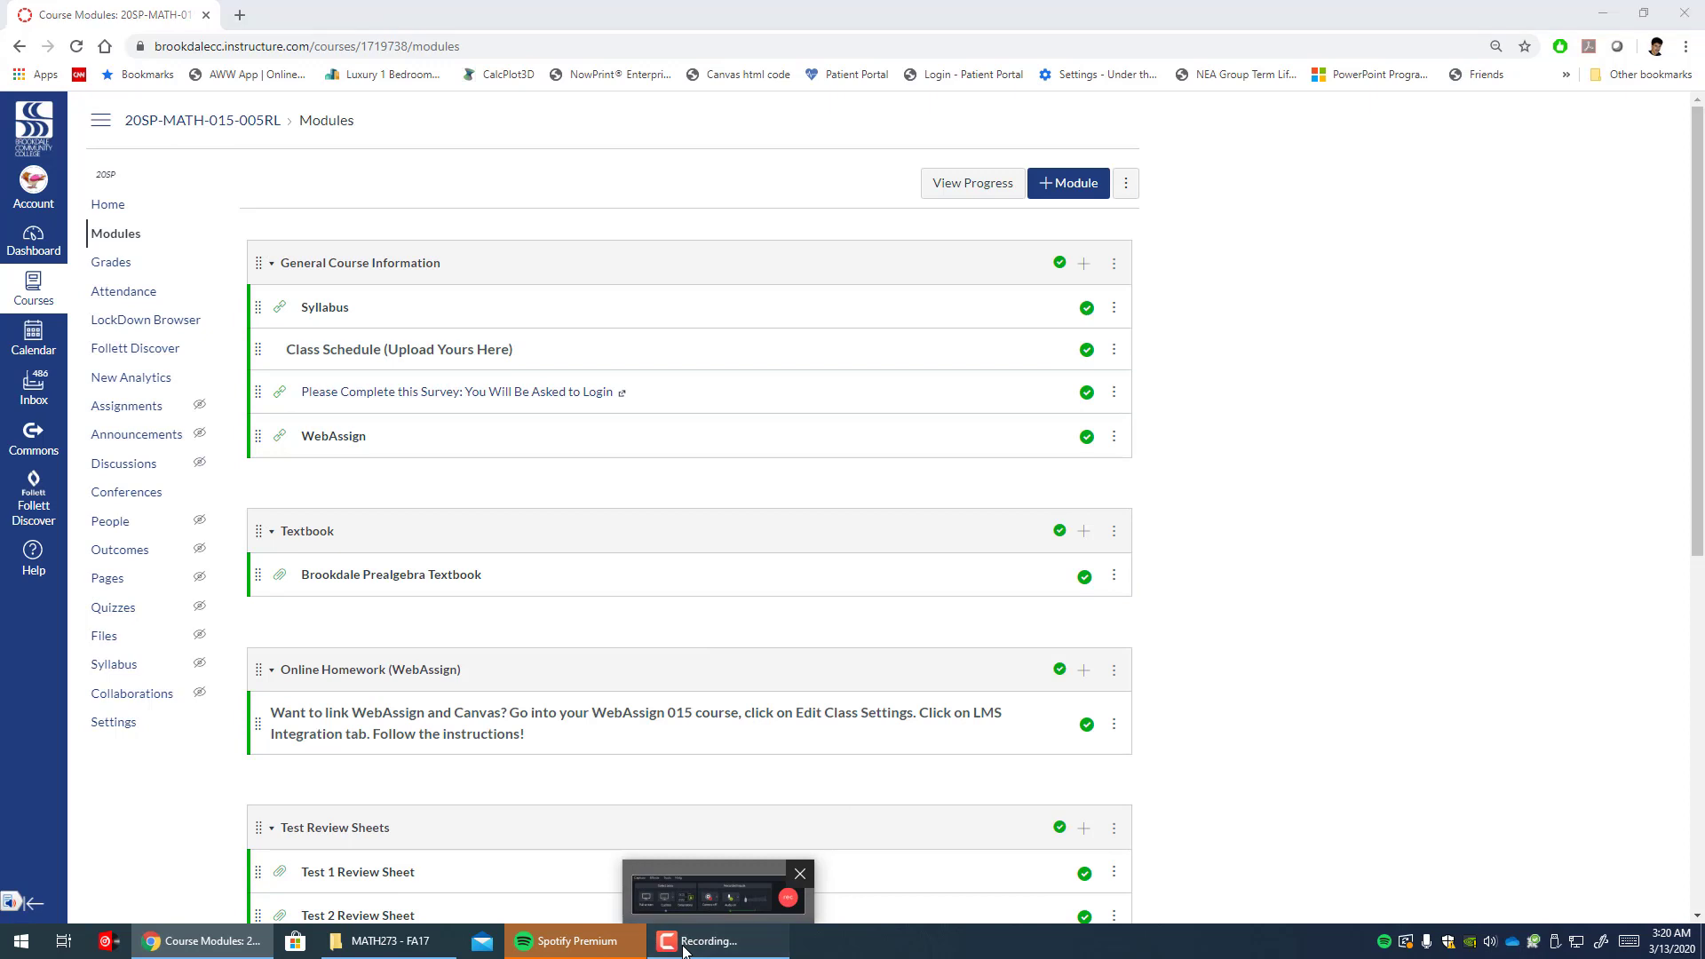